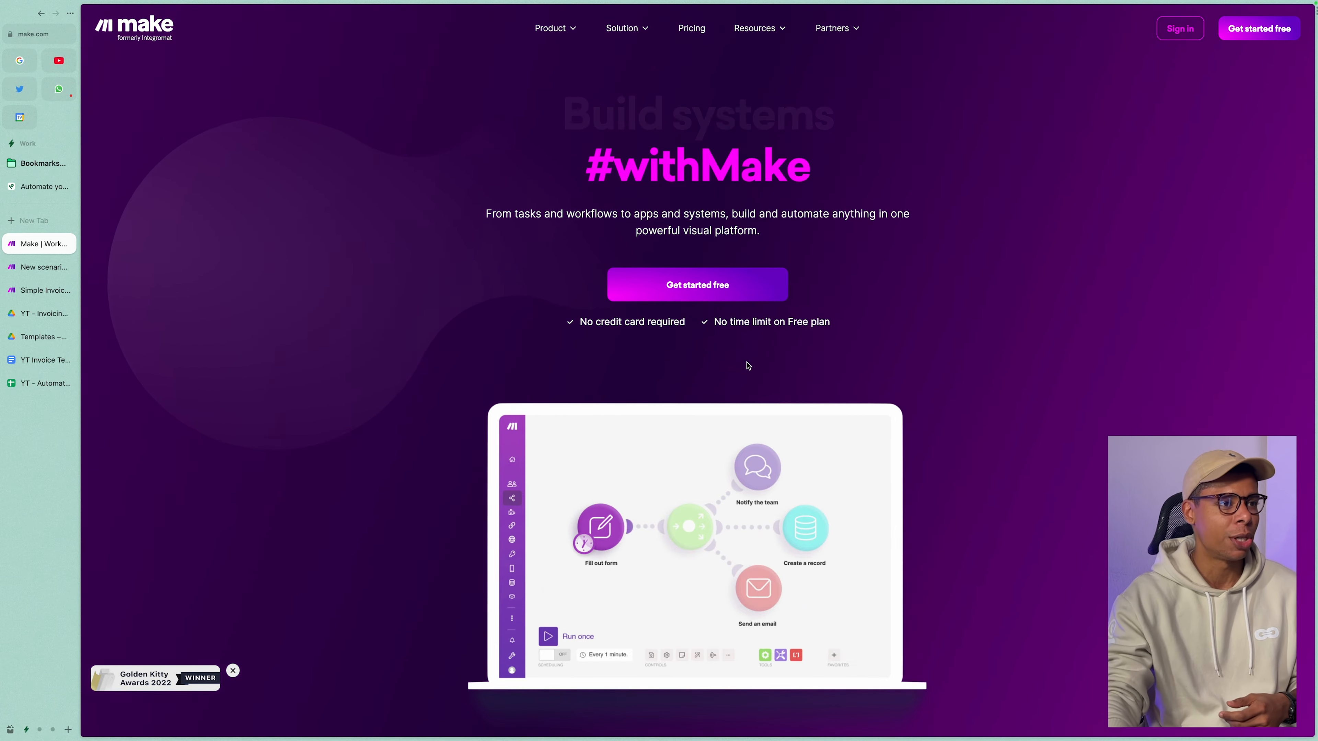
scroll(755, 354, "down", 1)
scroll(755, 355, "down", 20)
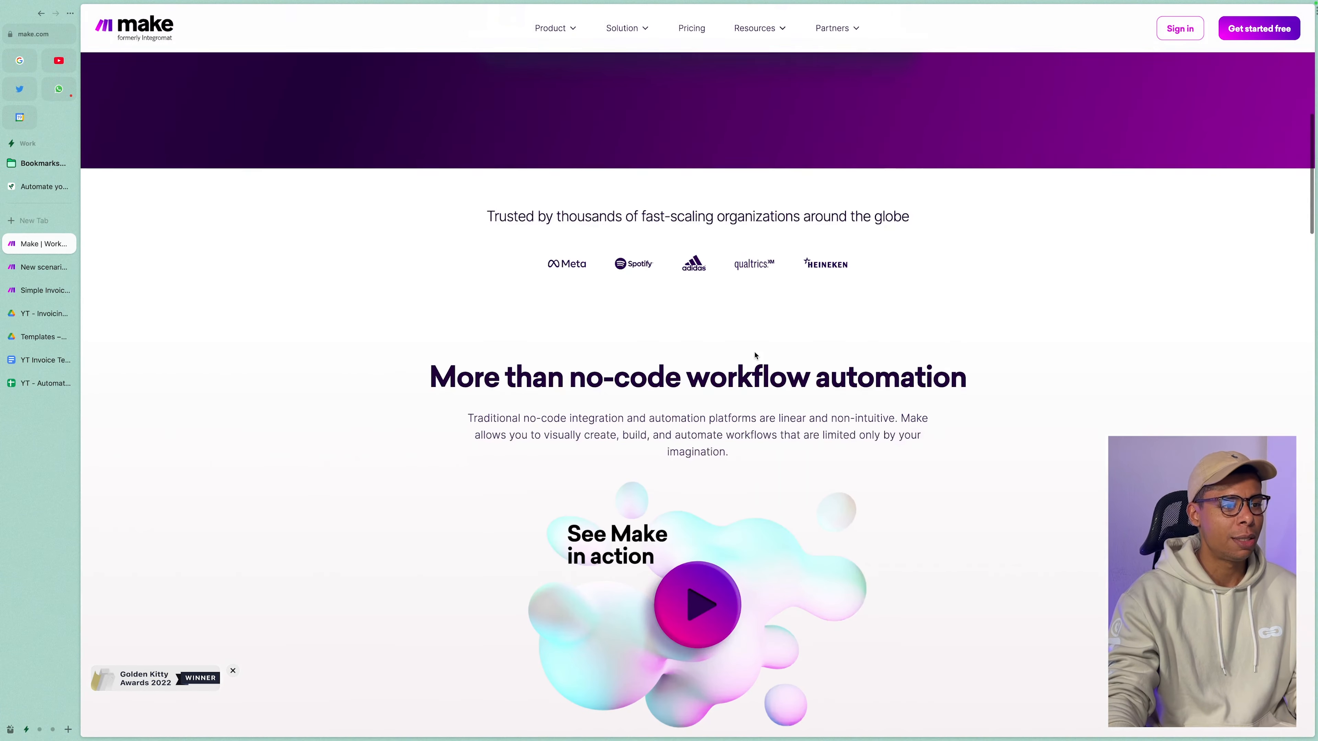
scroll(756, 355, "down", 12)
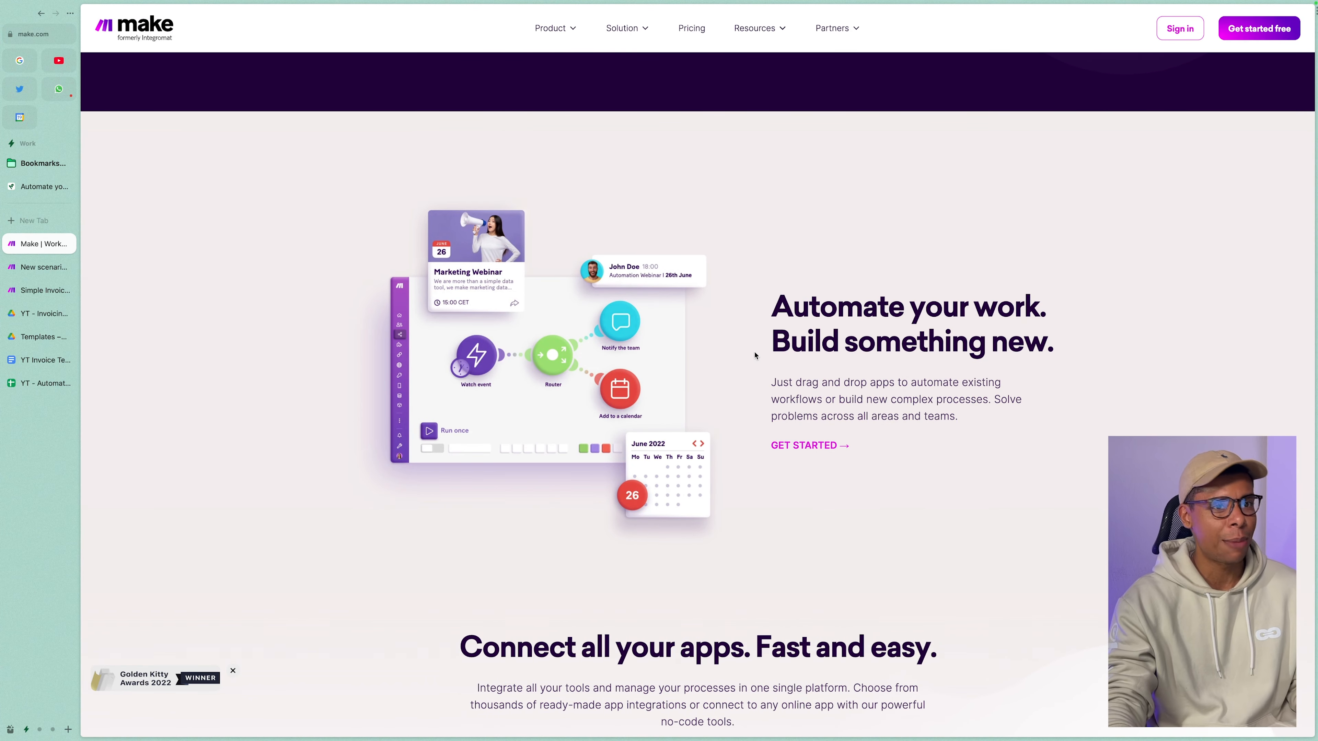
scroll(825, 335, "down", 8)
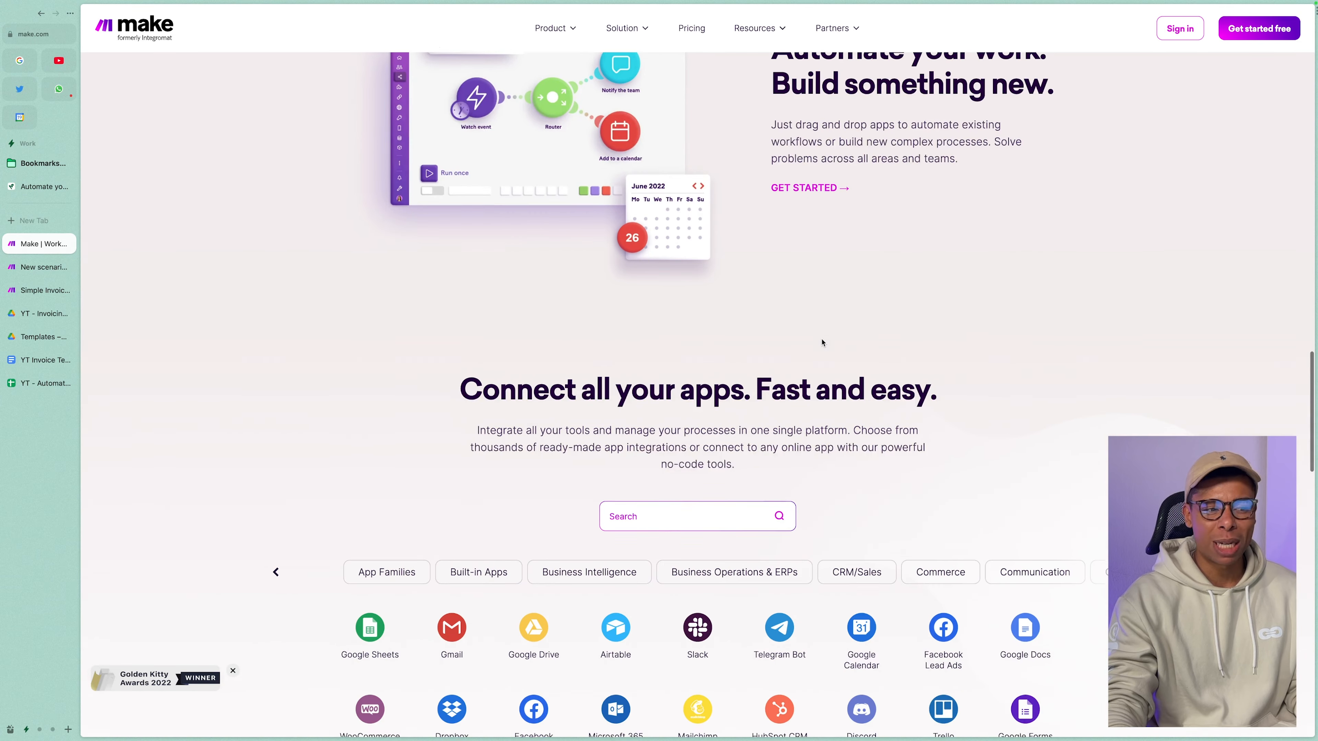
scroll(821, 342, "down", 5)
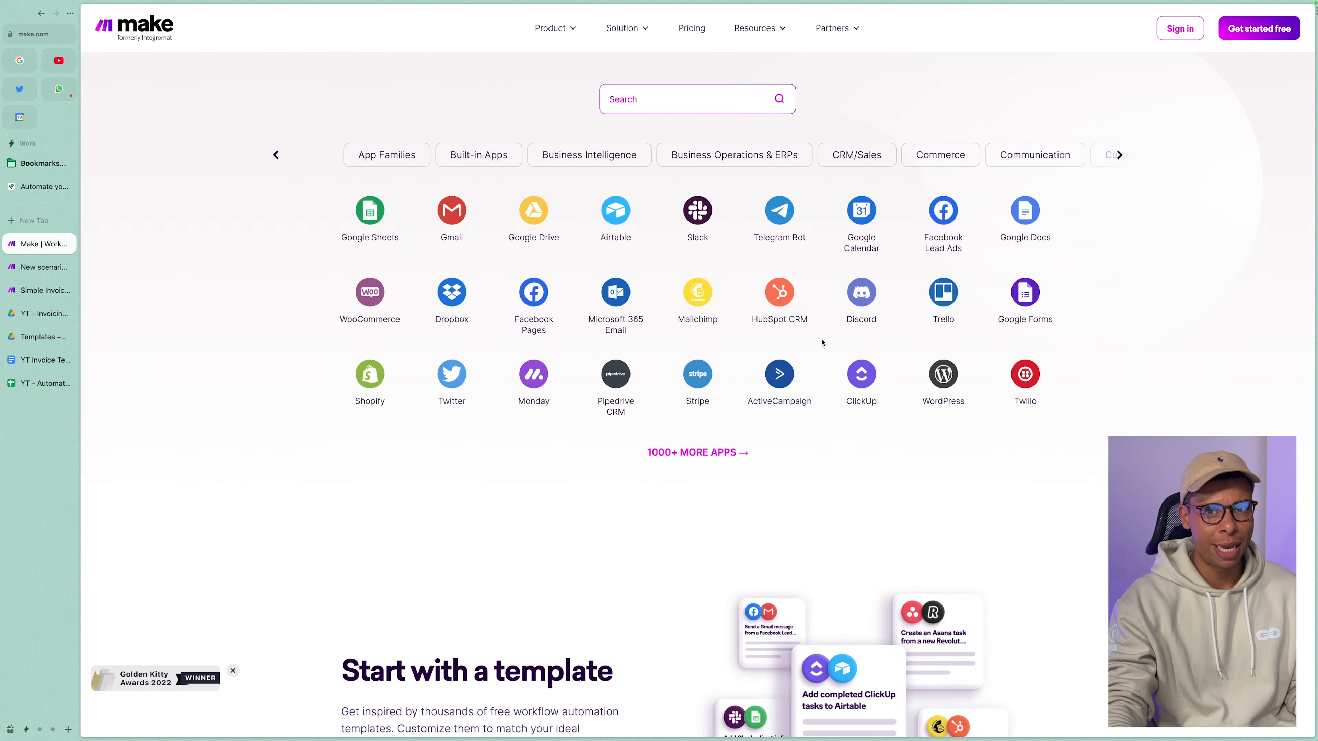
scroll(821, 342, "down", 8)
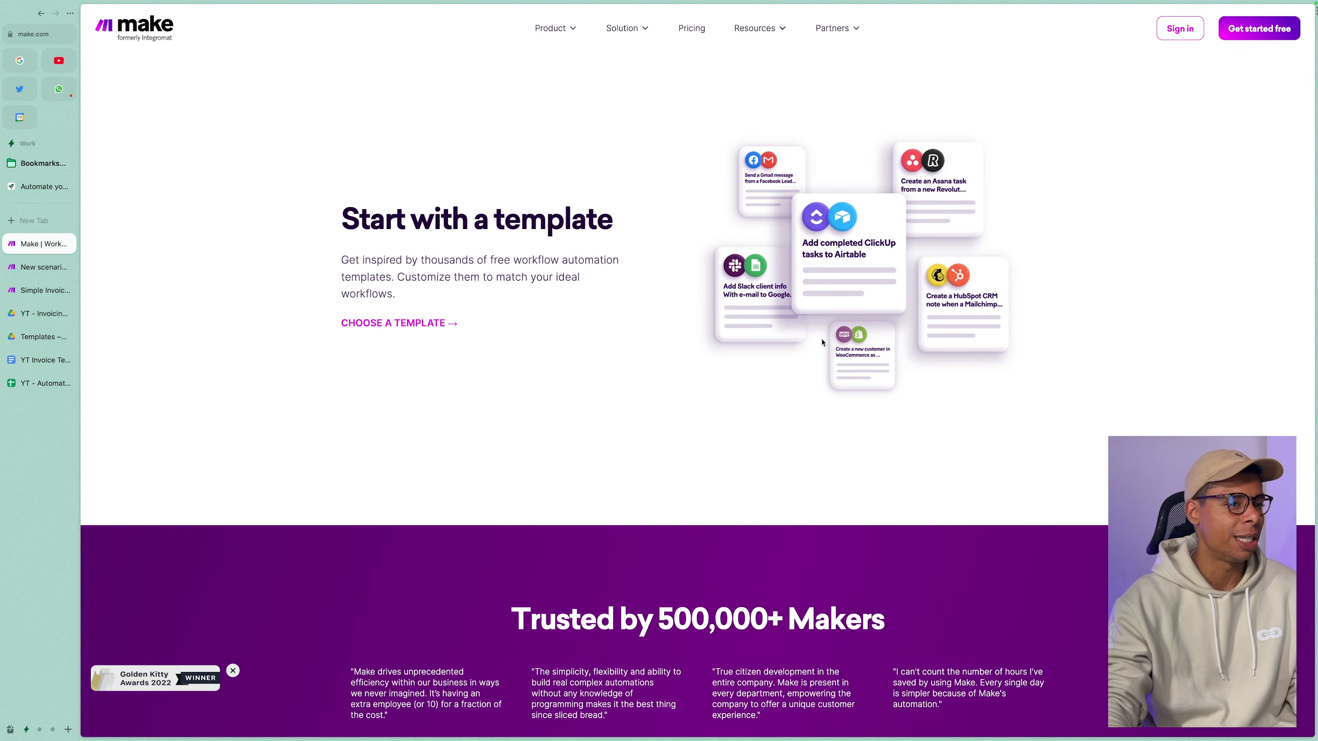
scroll(781, 232, "up", 20)
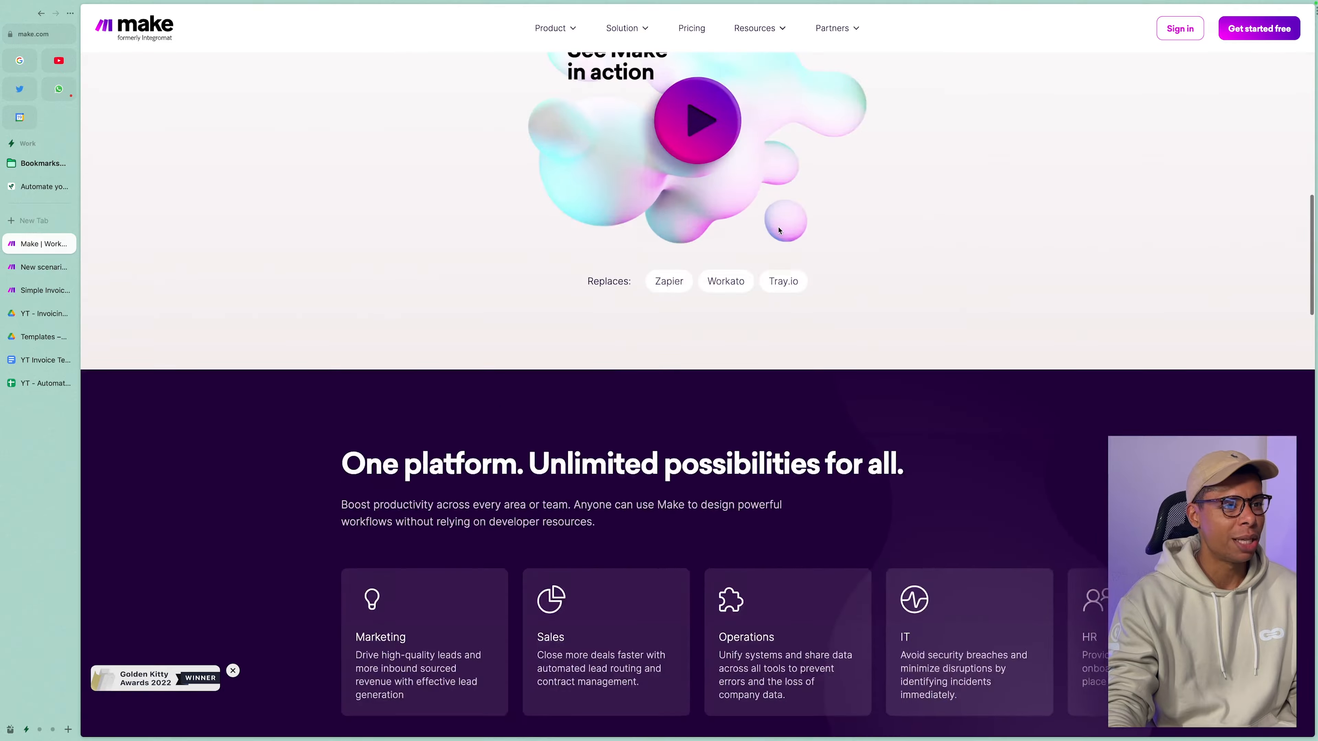
scroll(778, 231, "up", 12)
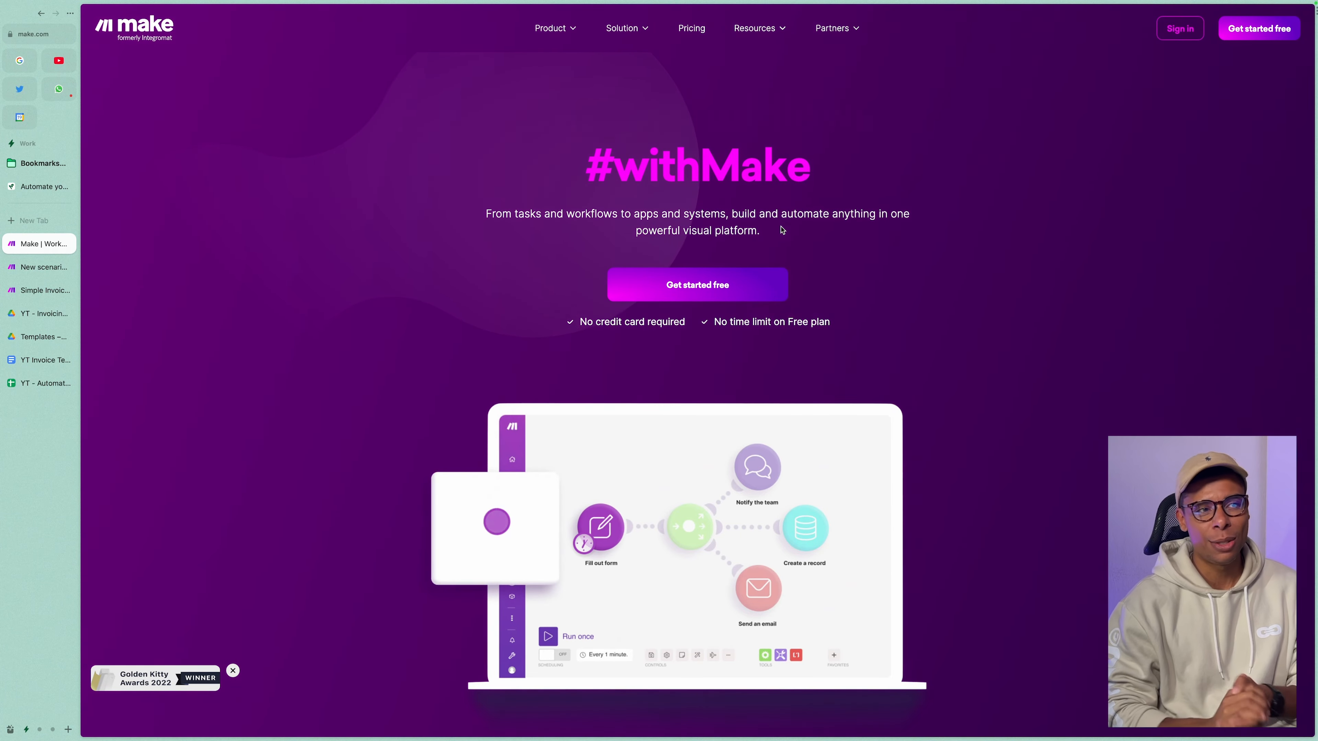
Open Make's Pricing page and scroll through the plan cards.
left_click(692, 29)
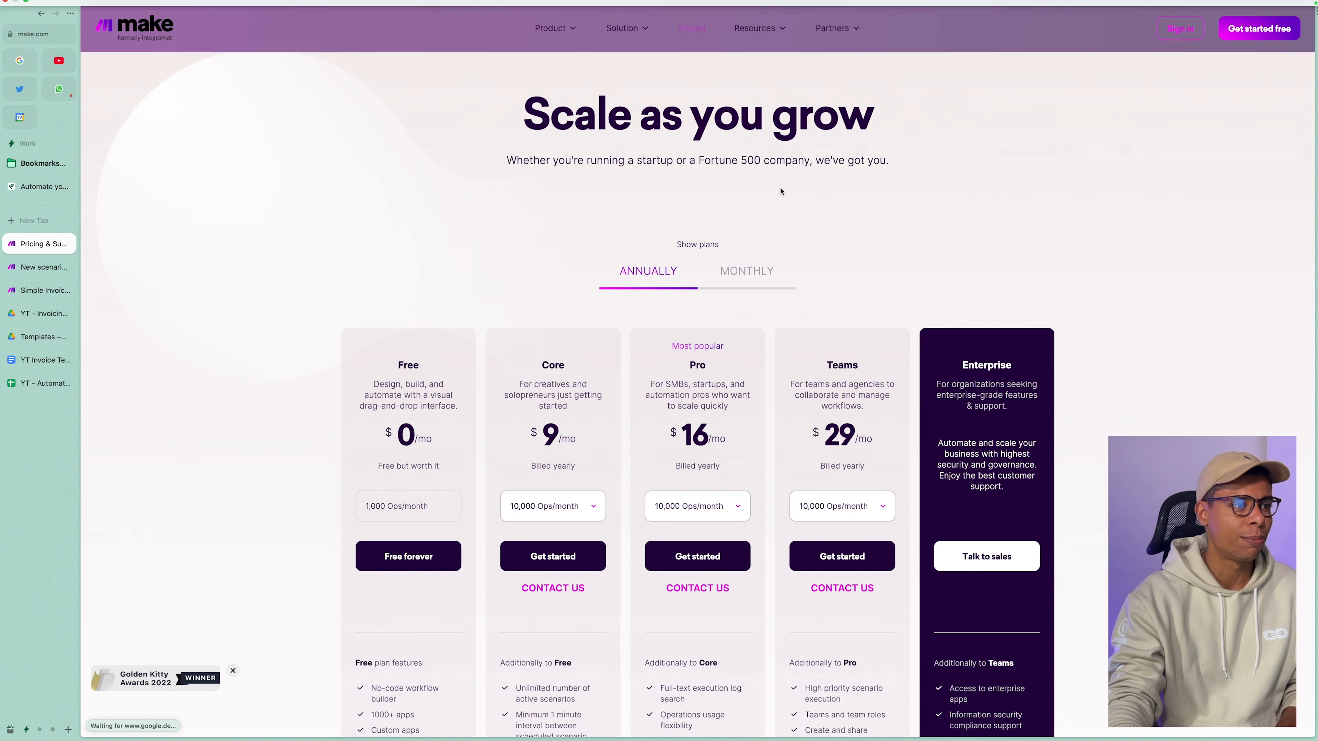
scroll(457, 311, "down", 3)
left_click_drag(365, 366, 421, 495)
scroll(427, 493, "down", 1)
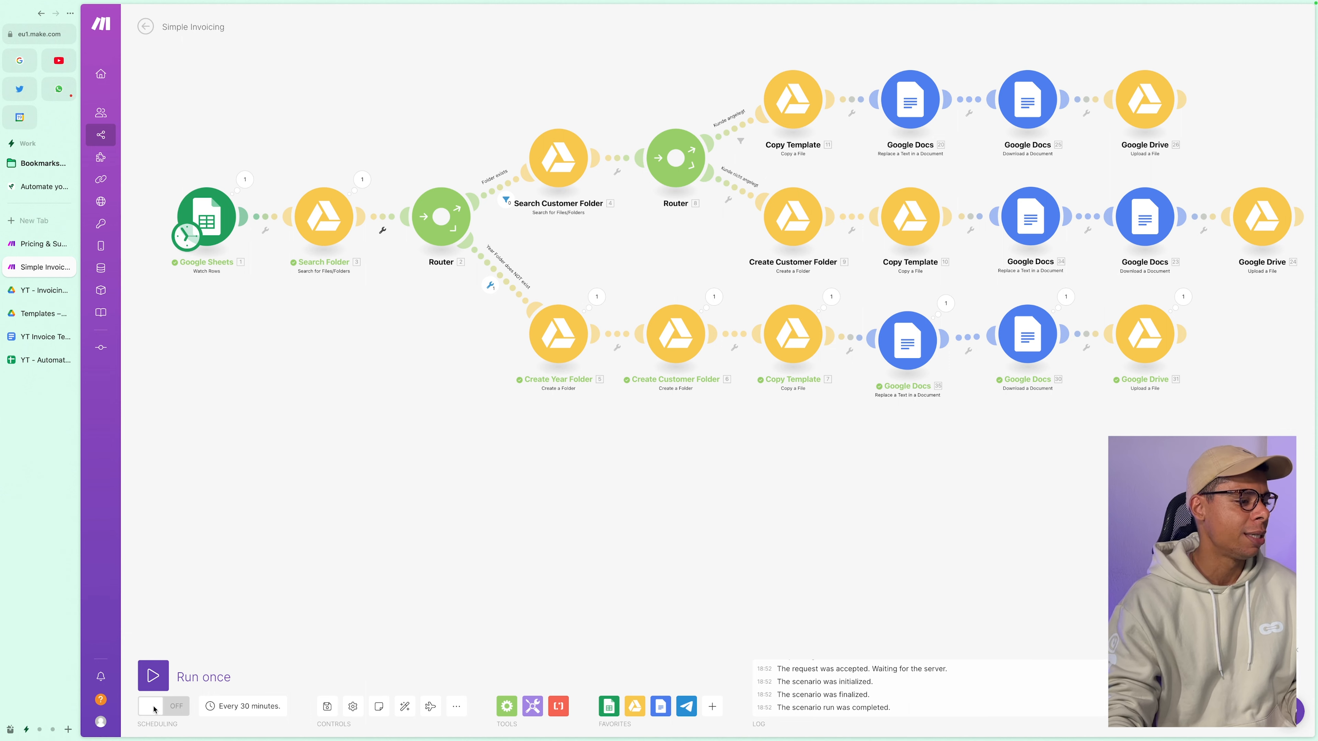
Run the Simple Invoicing scenario once and check the YT - Automate Invoicing sheet.
left_click(156, 677)
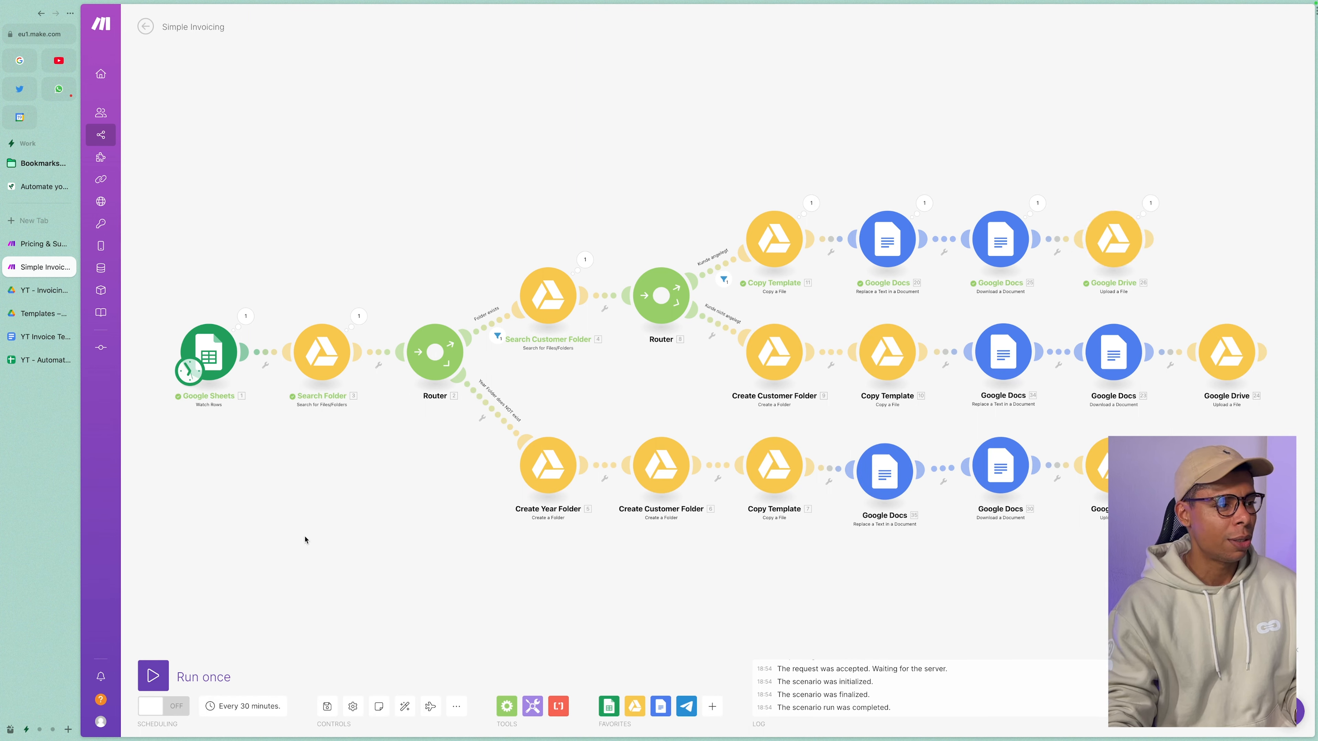
left_click(27, 369)
Select the Johns LLC invoice row and inspect the F2 net sum and G2 VAT formula.
left_click(253, 349)
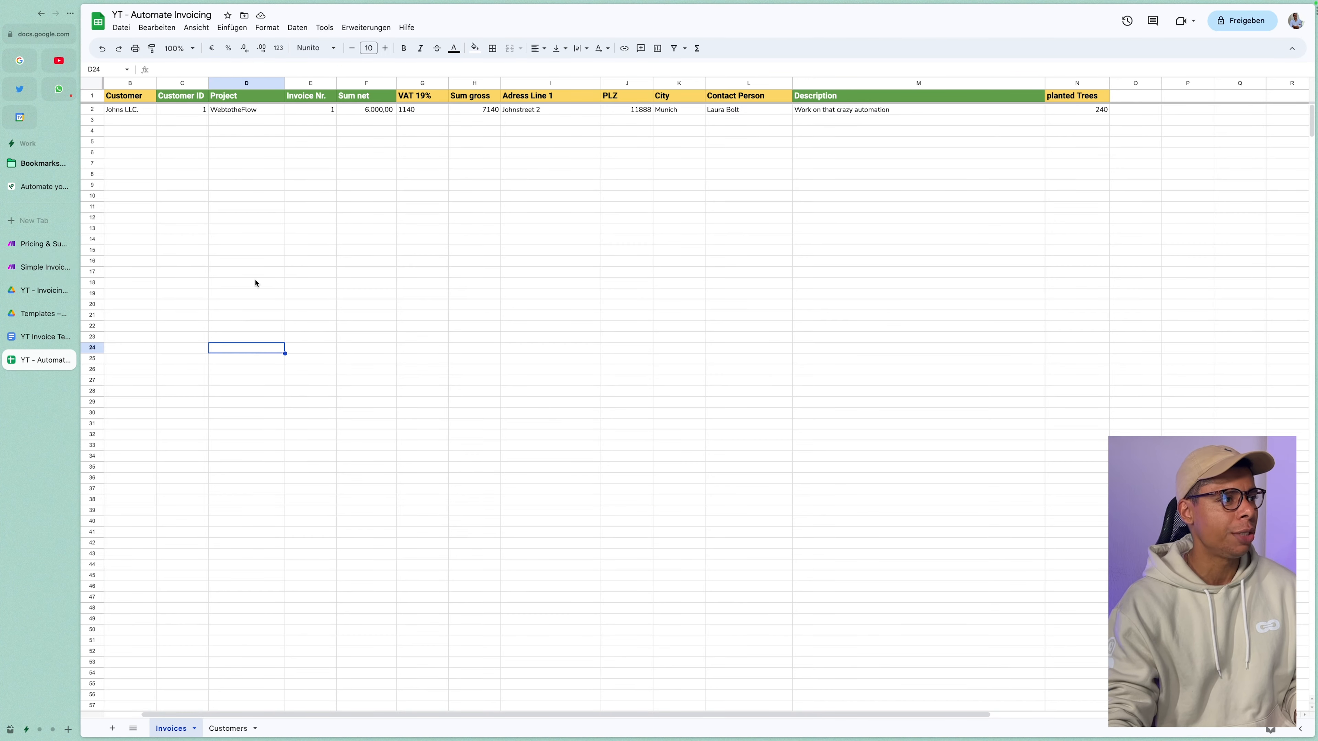
left_click_drag(137, 111, 810, 115)
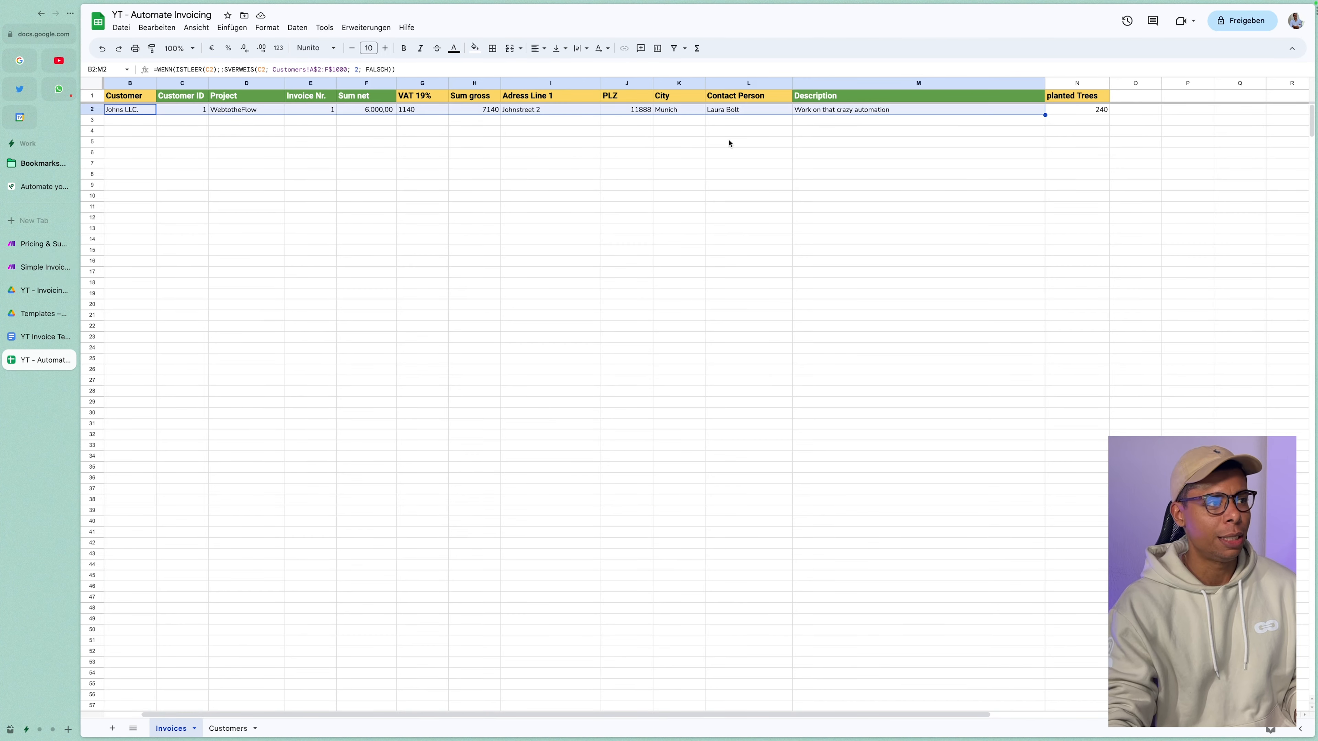
left_click(433, 186)
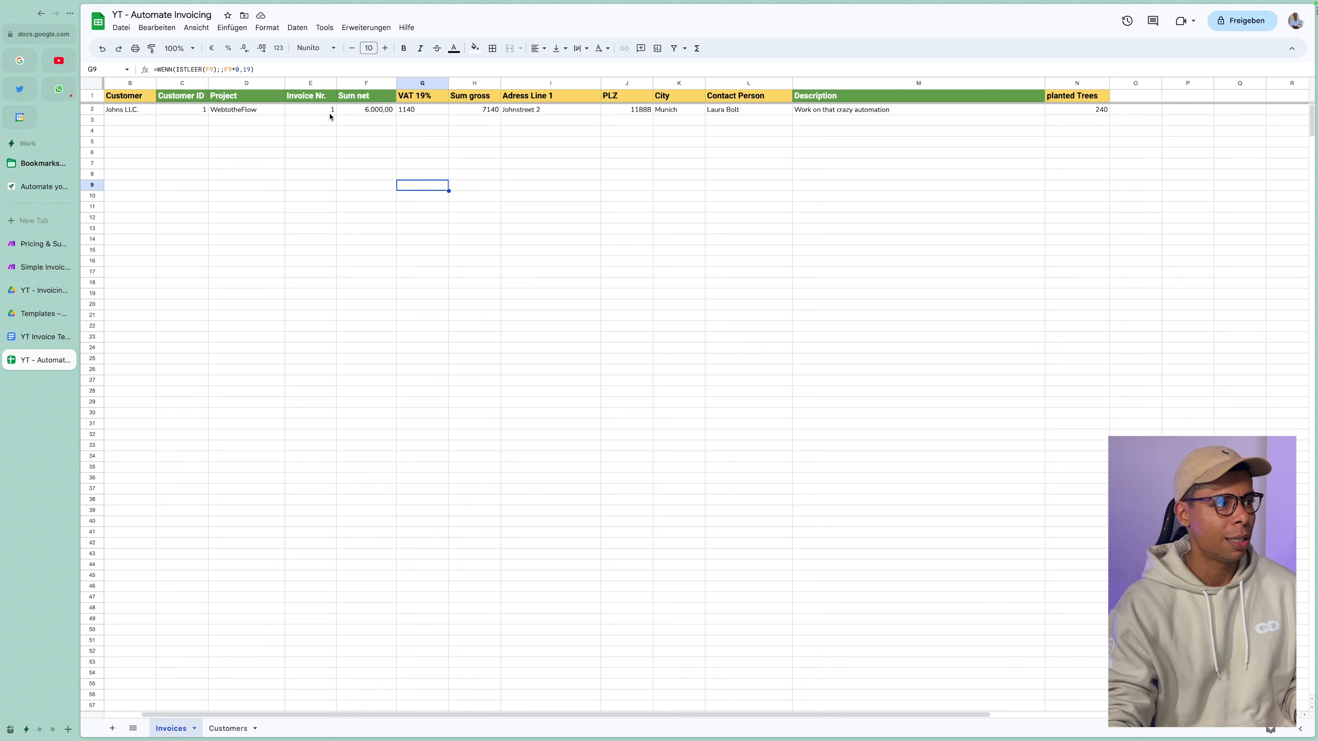
left_click(379, 110)
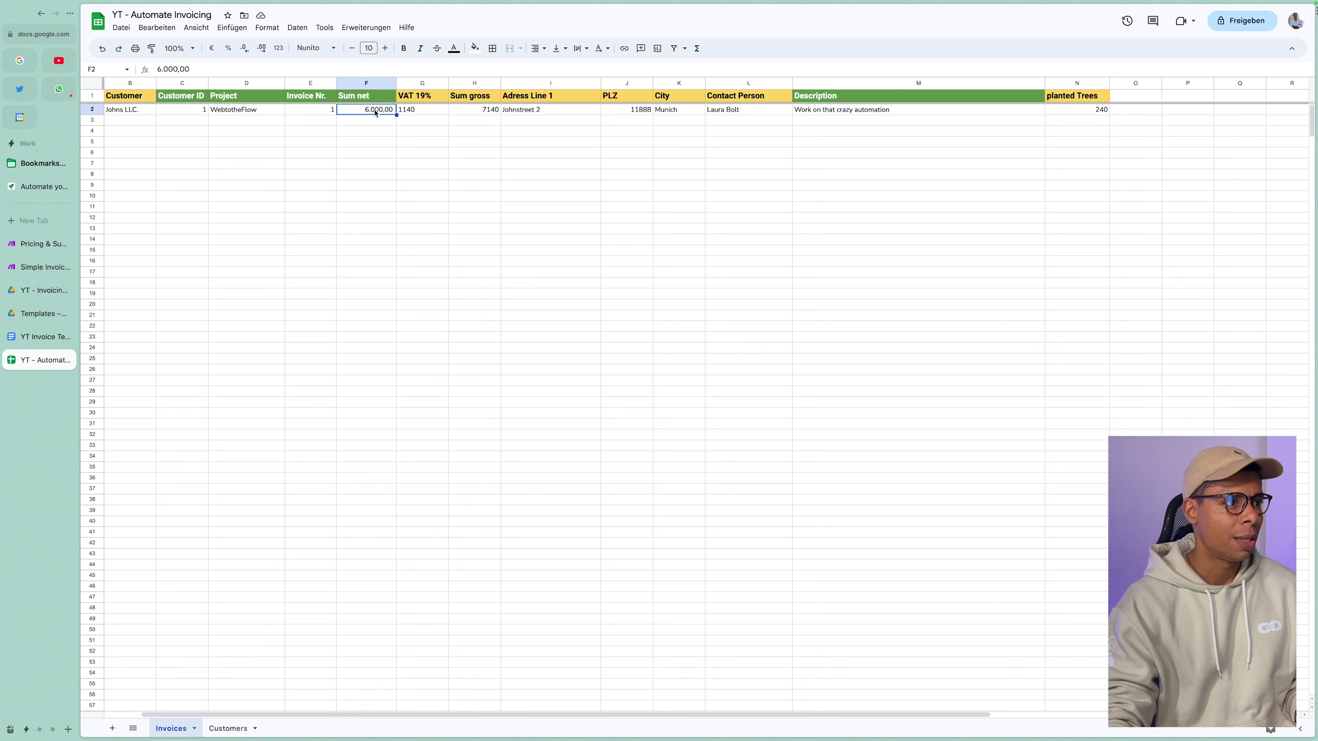
left_click(439, 110)
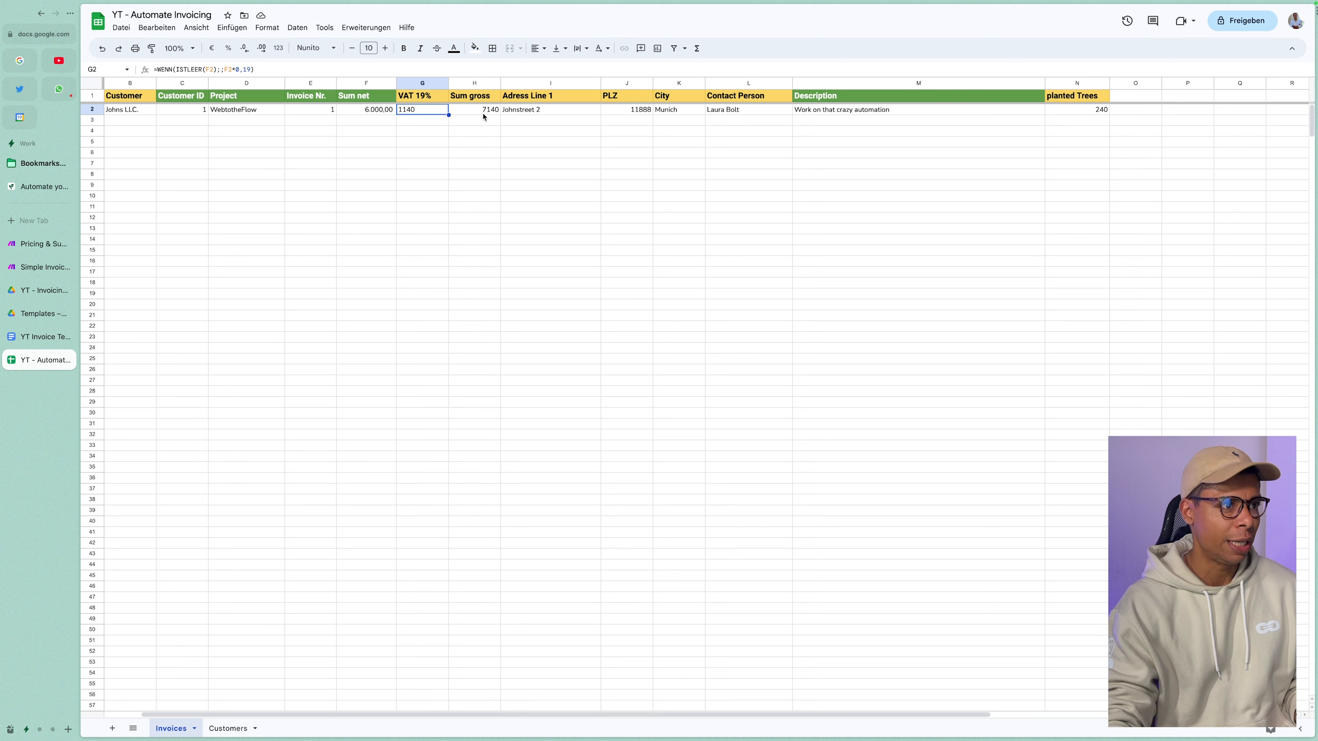
Inspect row 2's address, contact, description, project and planted-trees formula cells.
left_click_drag(530, 114, 765, 126)
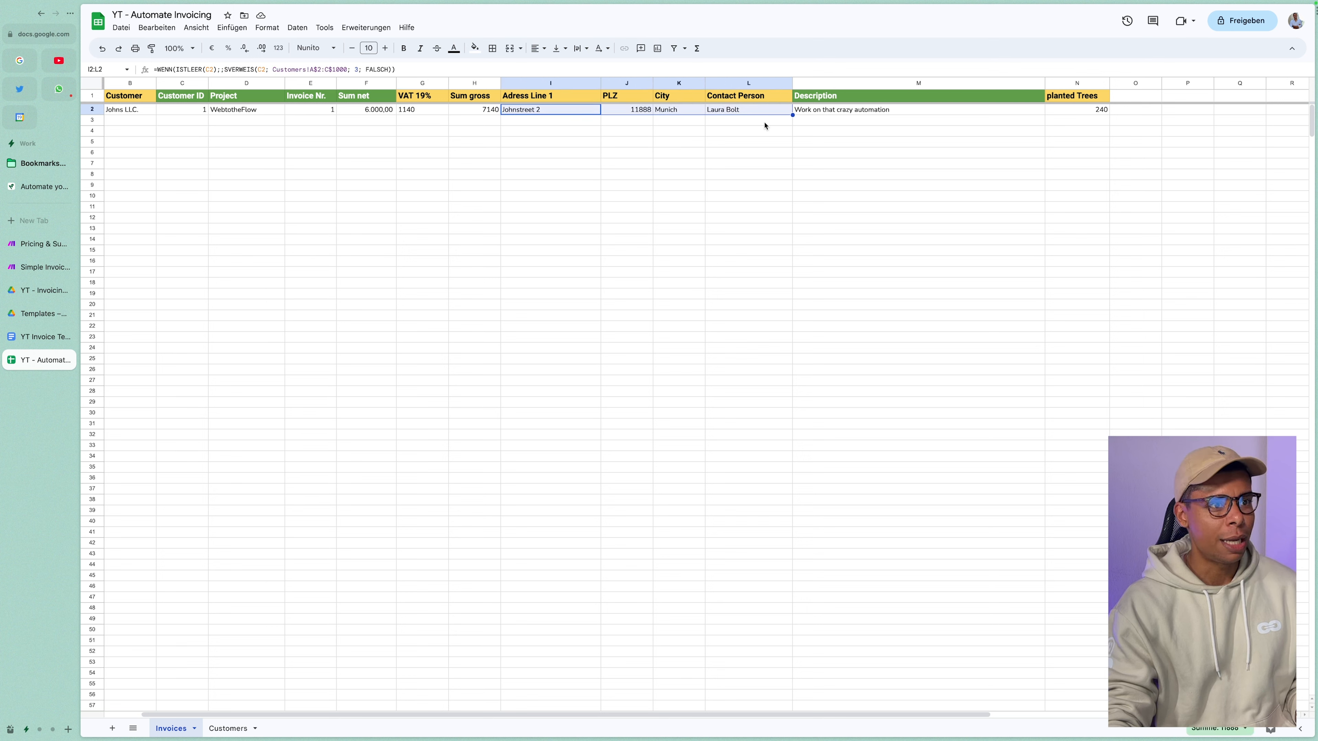
left_click(850, 114)
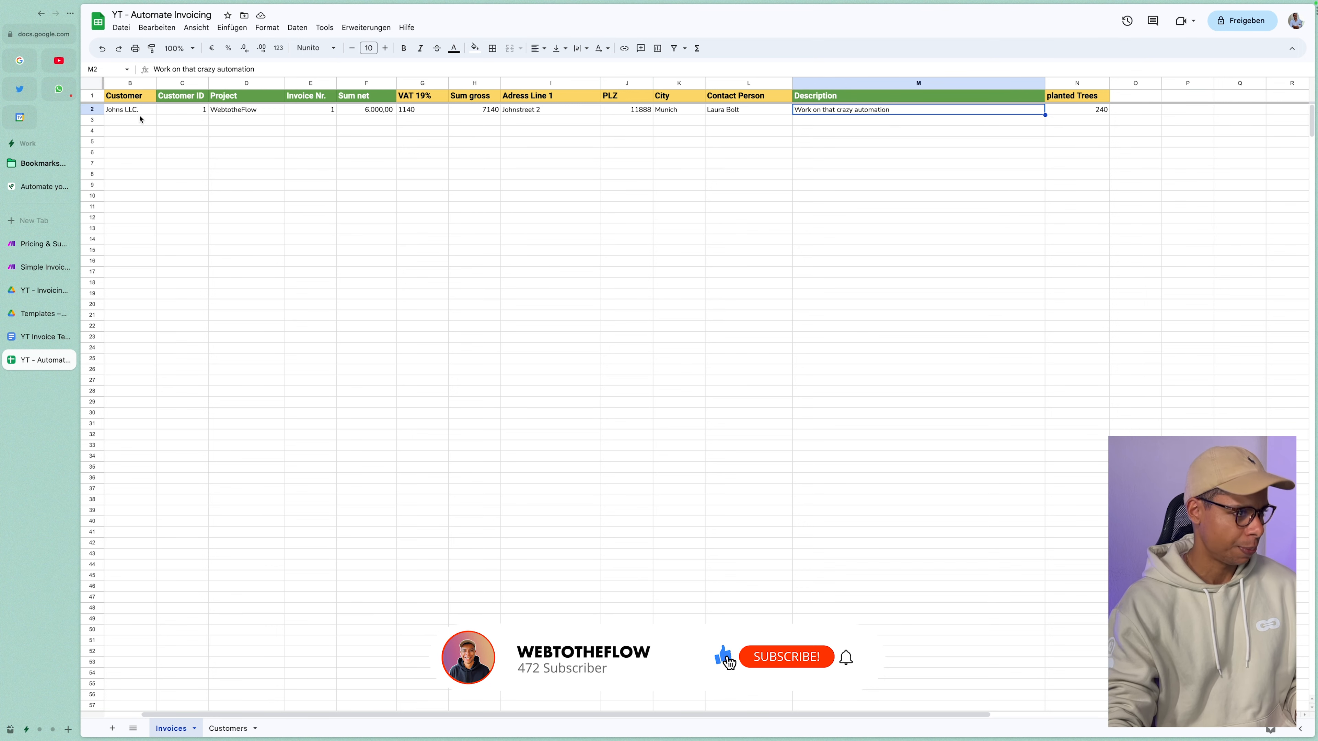
left_click_drag(127, 111, 265, 117)
left_click(261, 111)
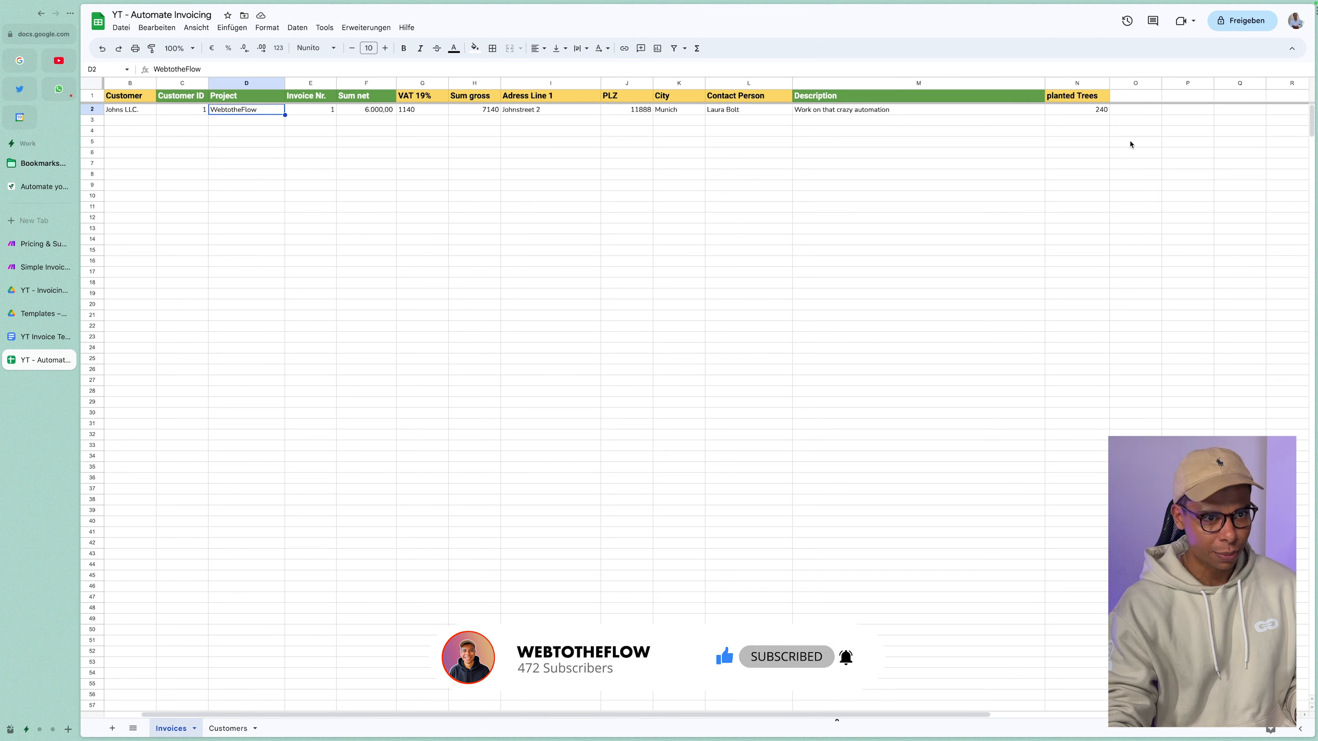
left_click(1072, 112)
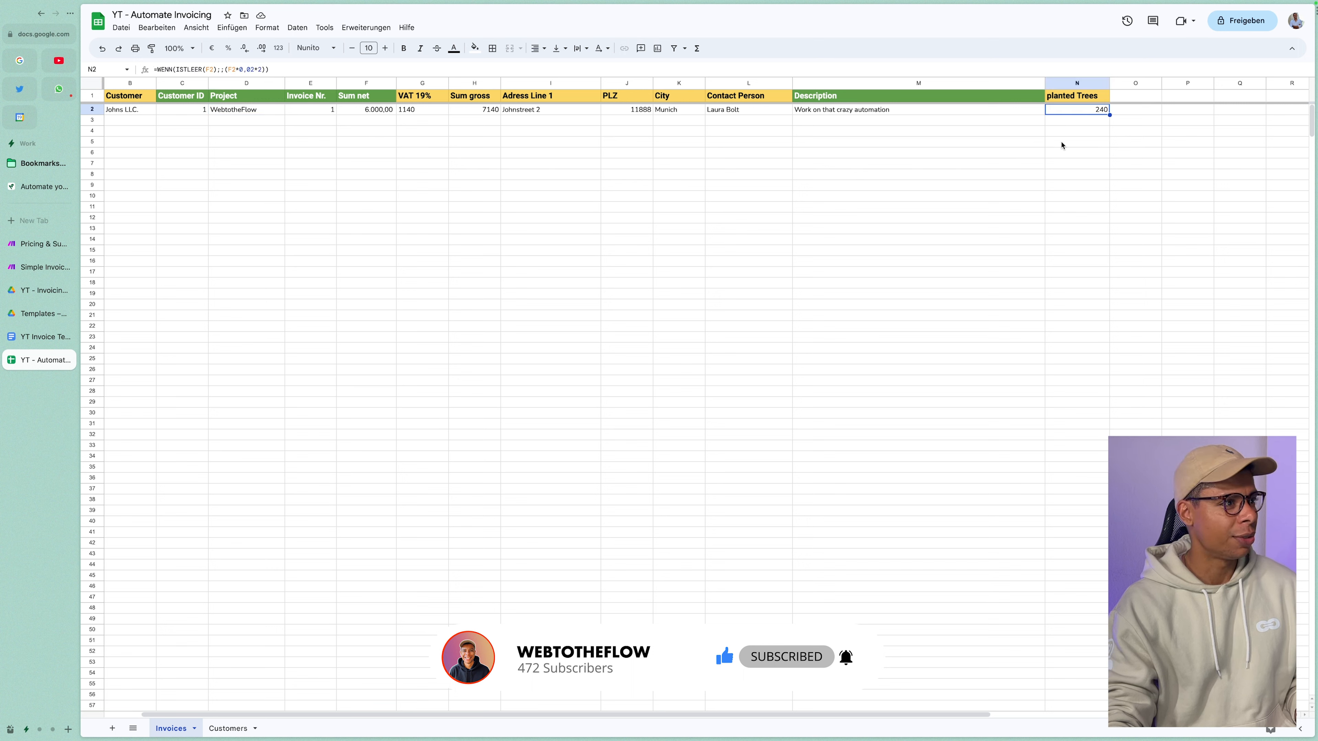
left_click(969, 151)
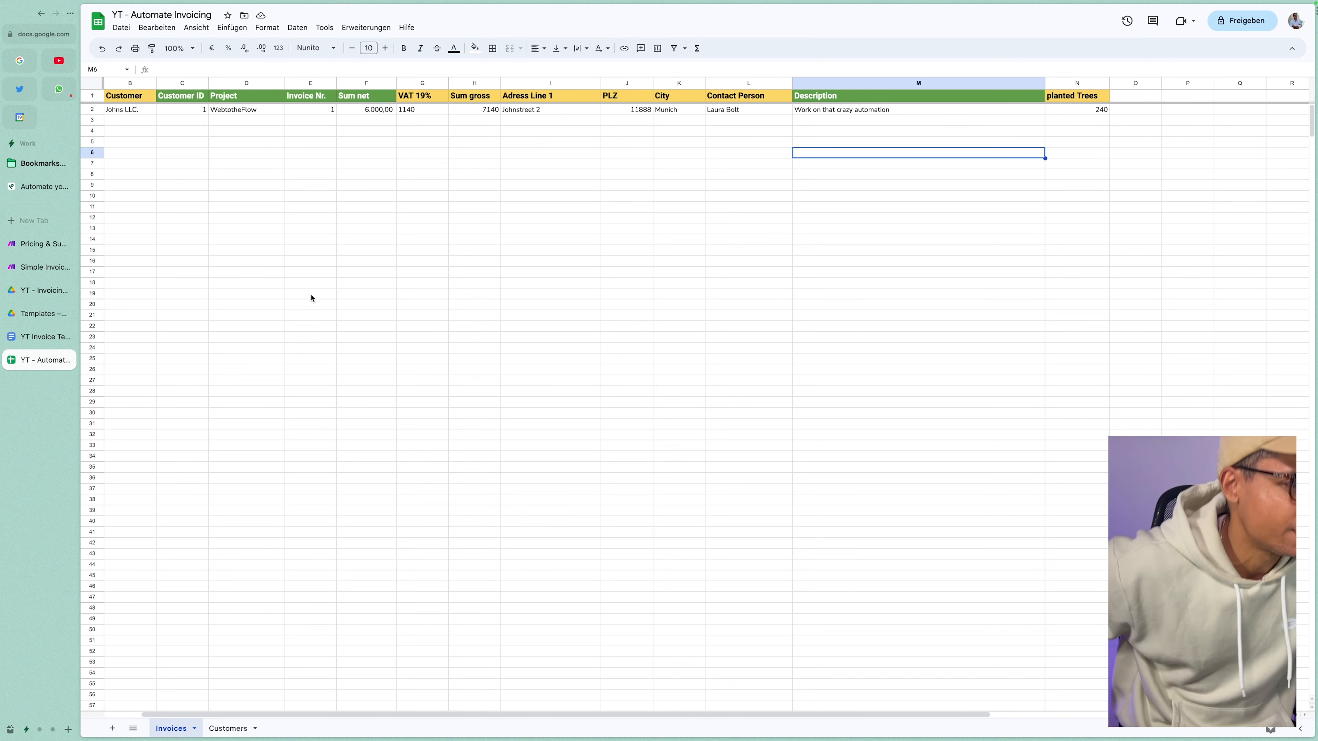
Leave the sheet and open the YT Invoice Template document.
left_click(202, 210)
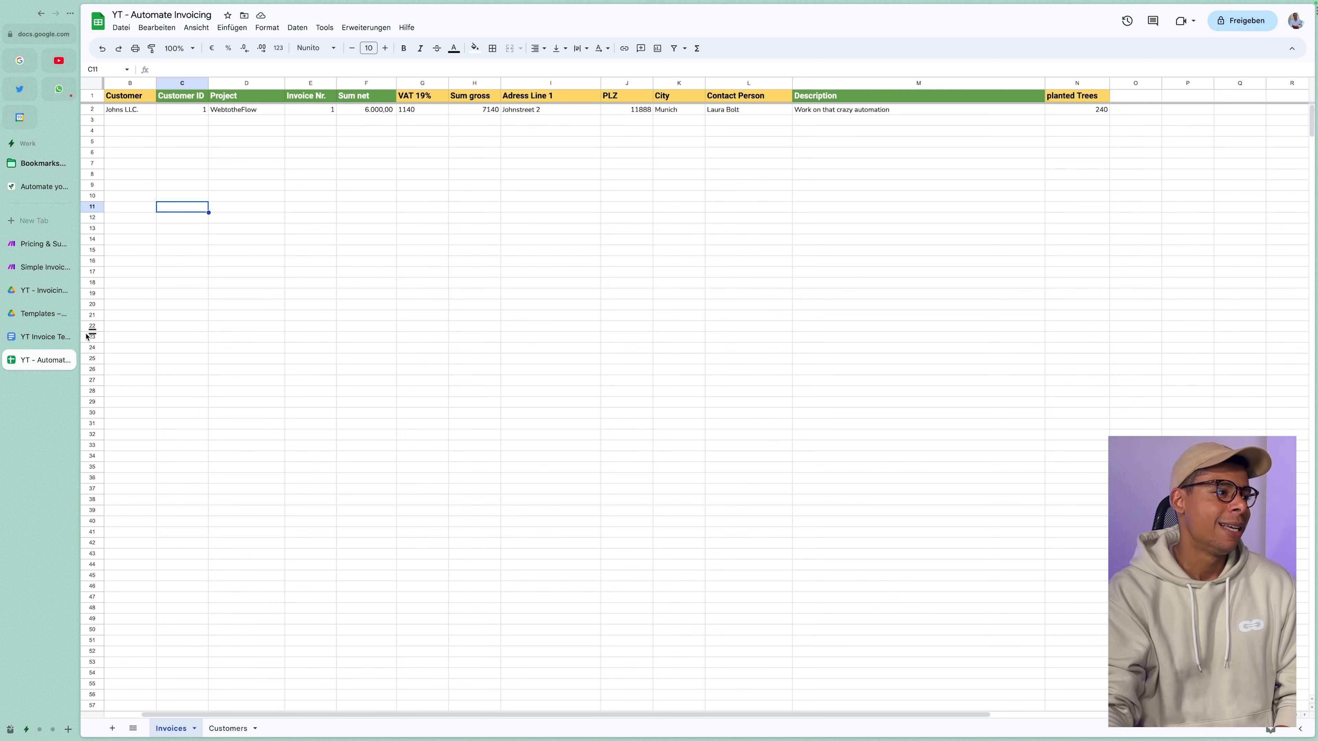
left_click(37, 342)
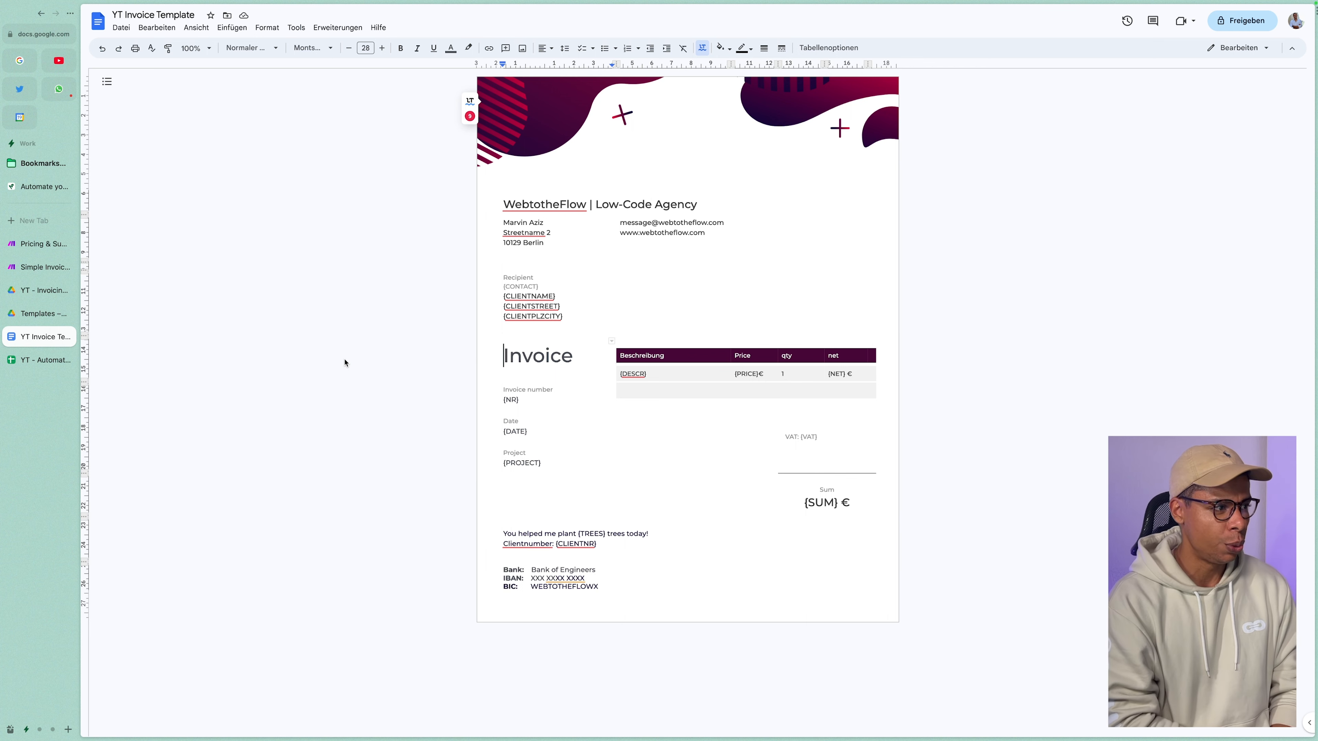
Compare the row's customer and project with the template's {PROJECT} and address placeholders, then open YT - Invoicing.
left_click(44, 360)
left_click_drag(147, 110, 283, 122)
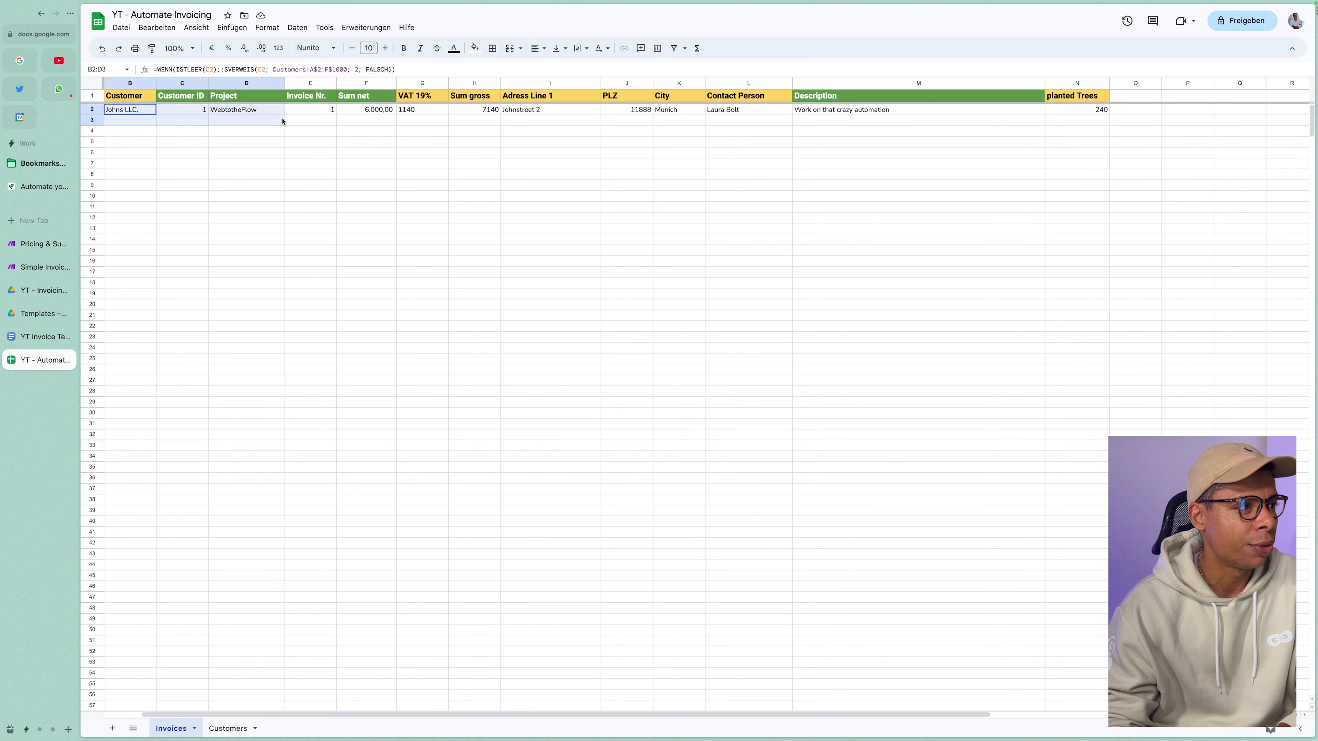
left_click(39, 342)
left_click_drag(534, 464, 503, 463)
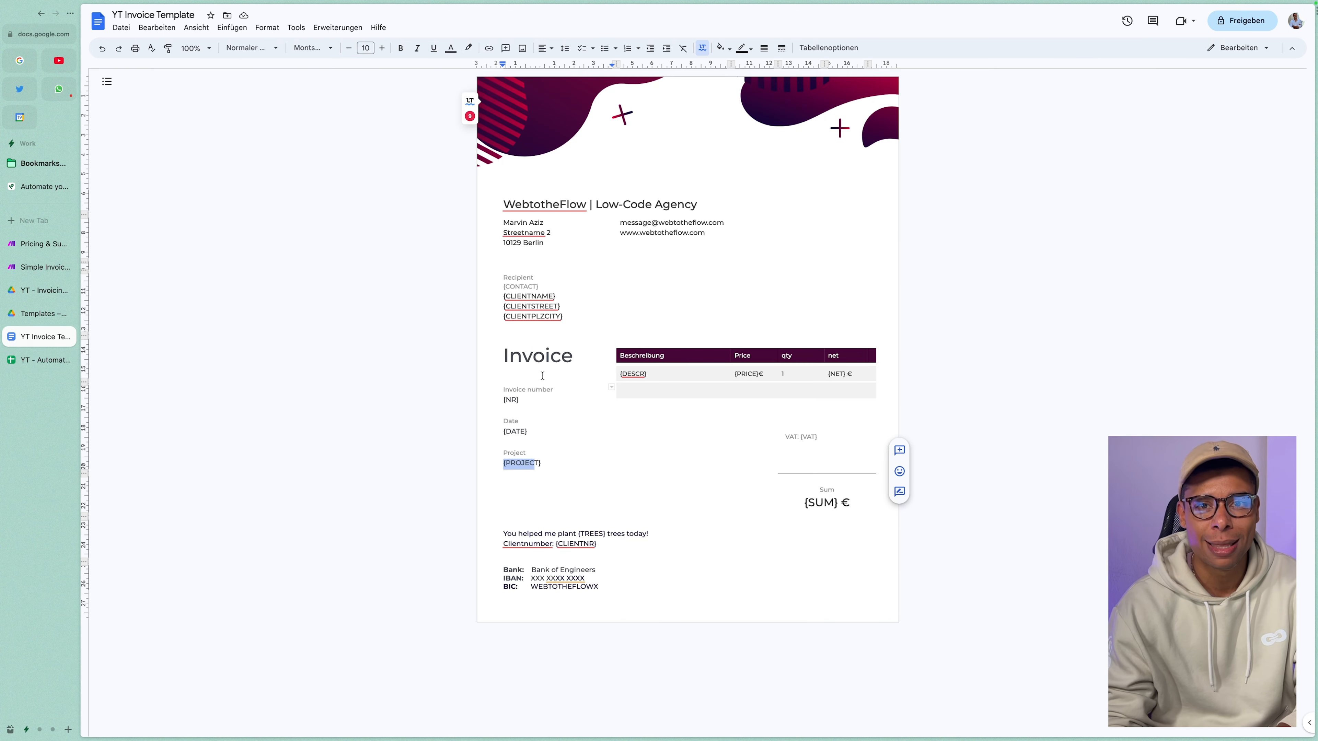
left_click_drag(509, 306, 568, 318)
left_click(572, 356)
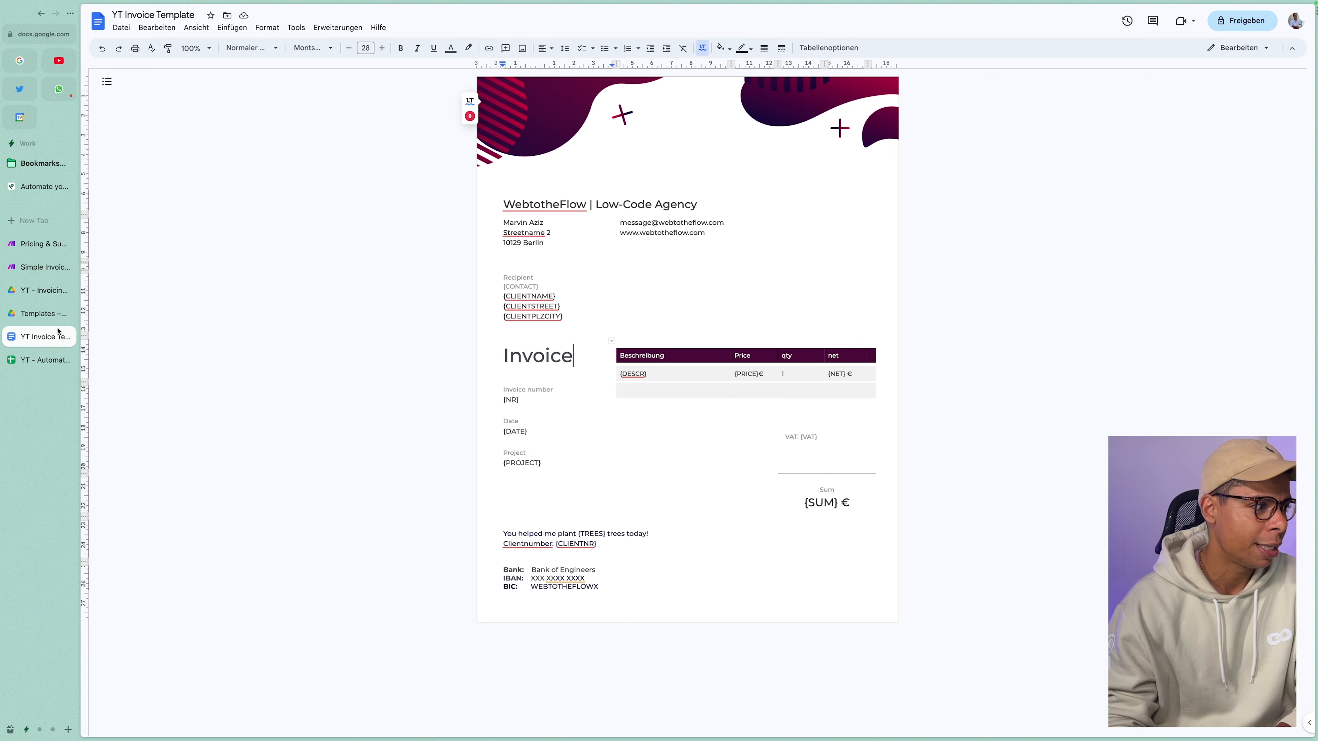
left_click(41, 290)
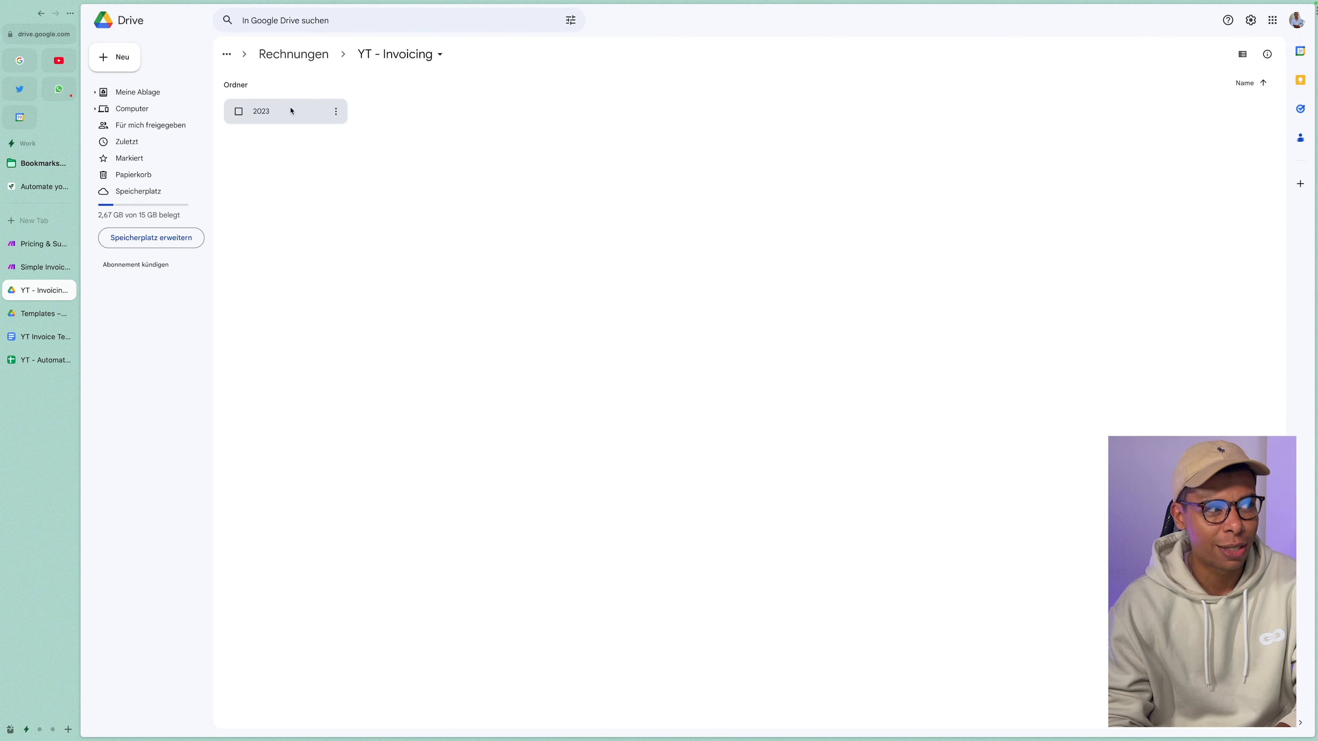
Open the 2023 folder, check the B2 customer lookup formula, then open the Johns LLC. folder.
double_click(271, 119)
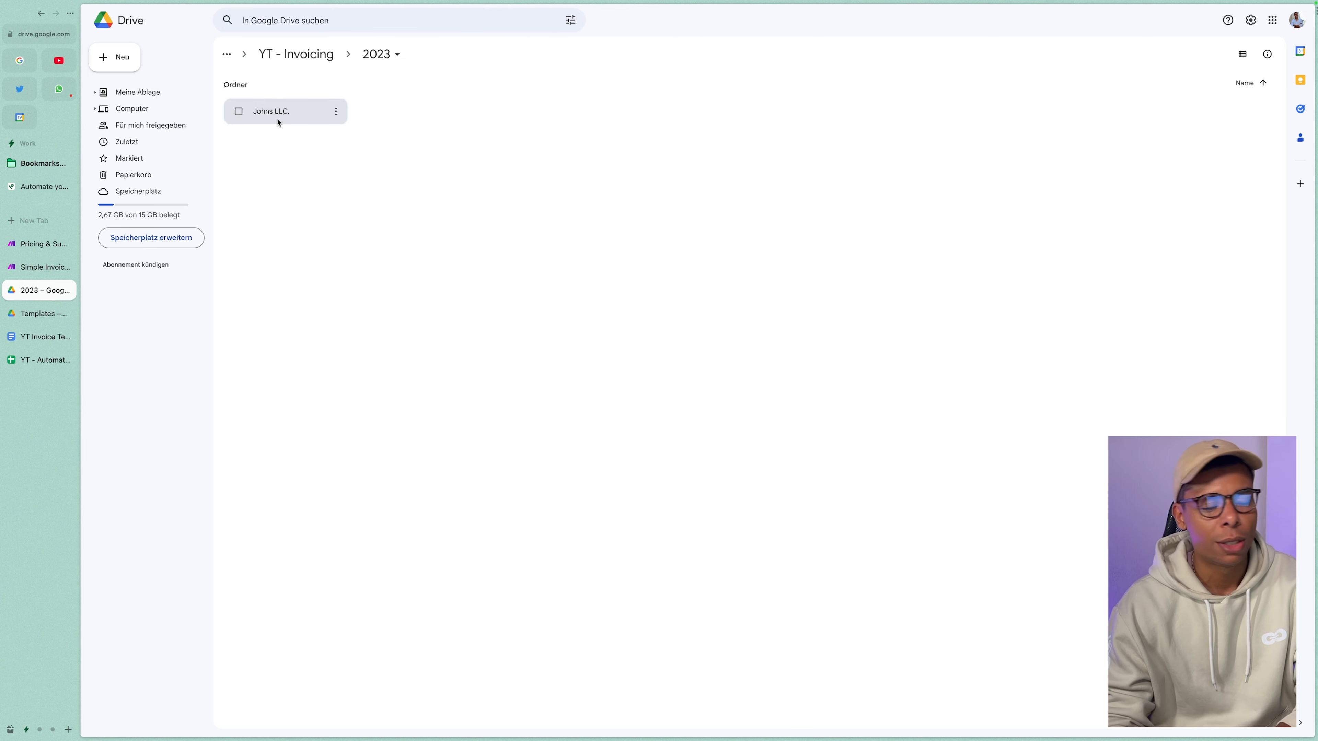
left_click(31, 359)
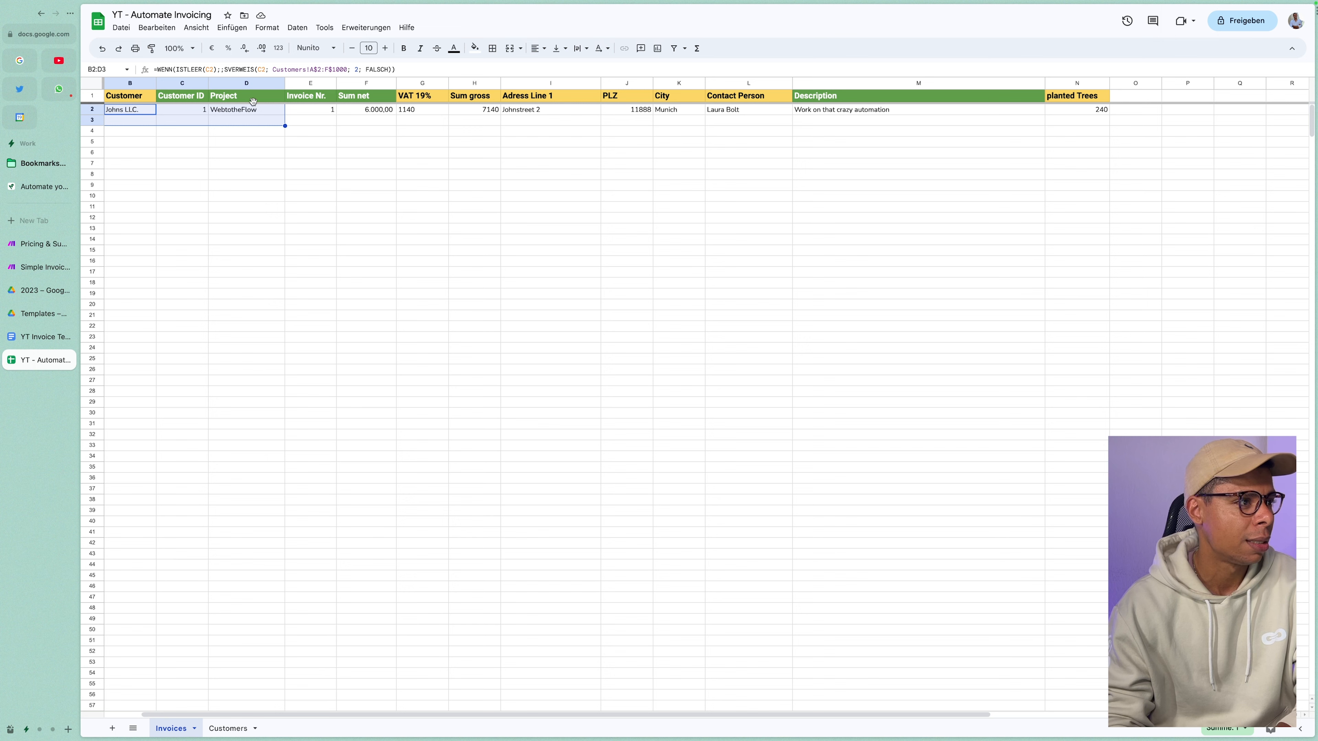
left_click(130, 110)
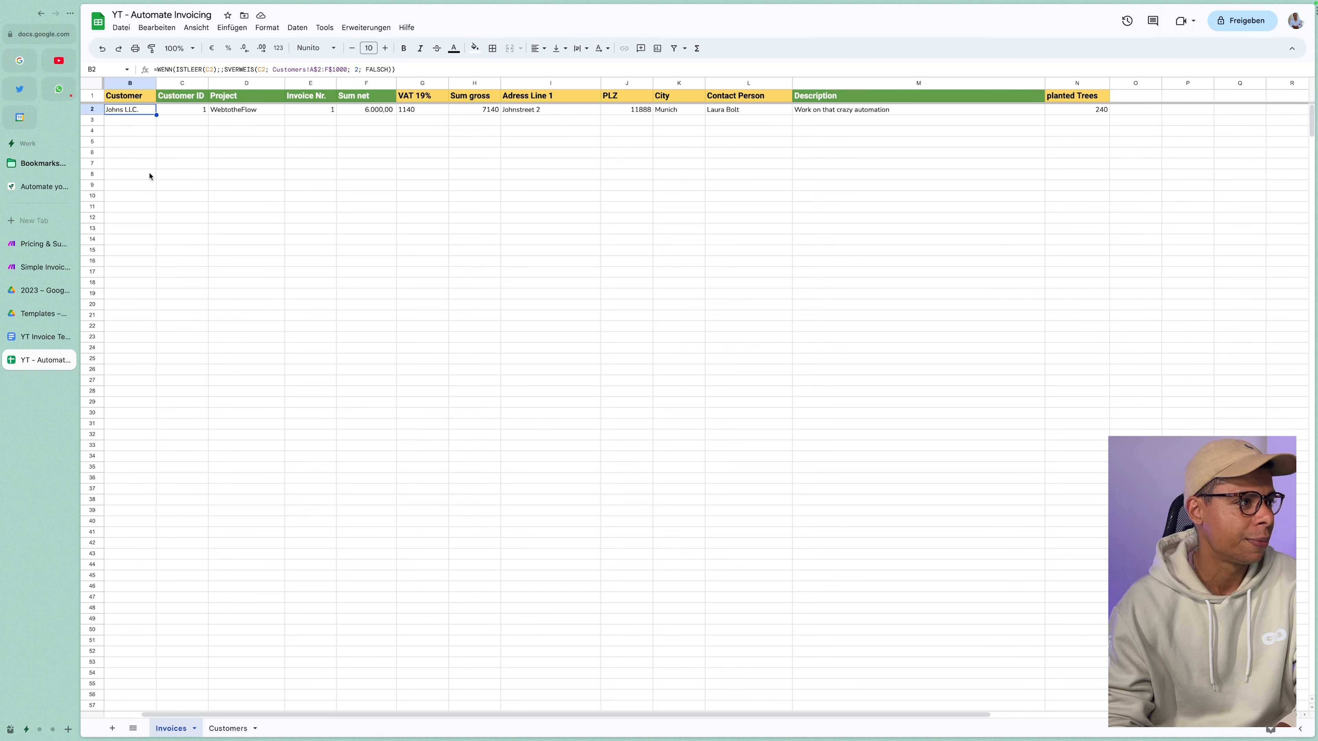
left_click(36, 290)
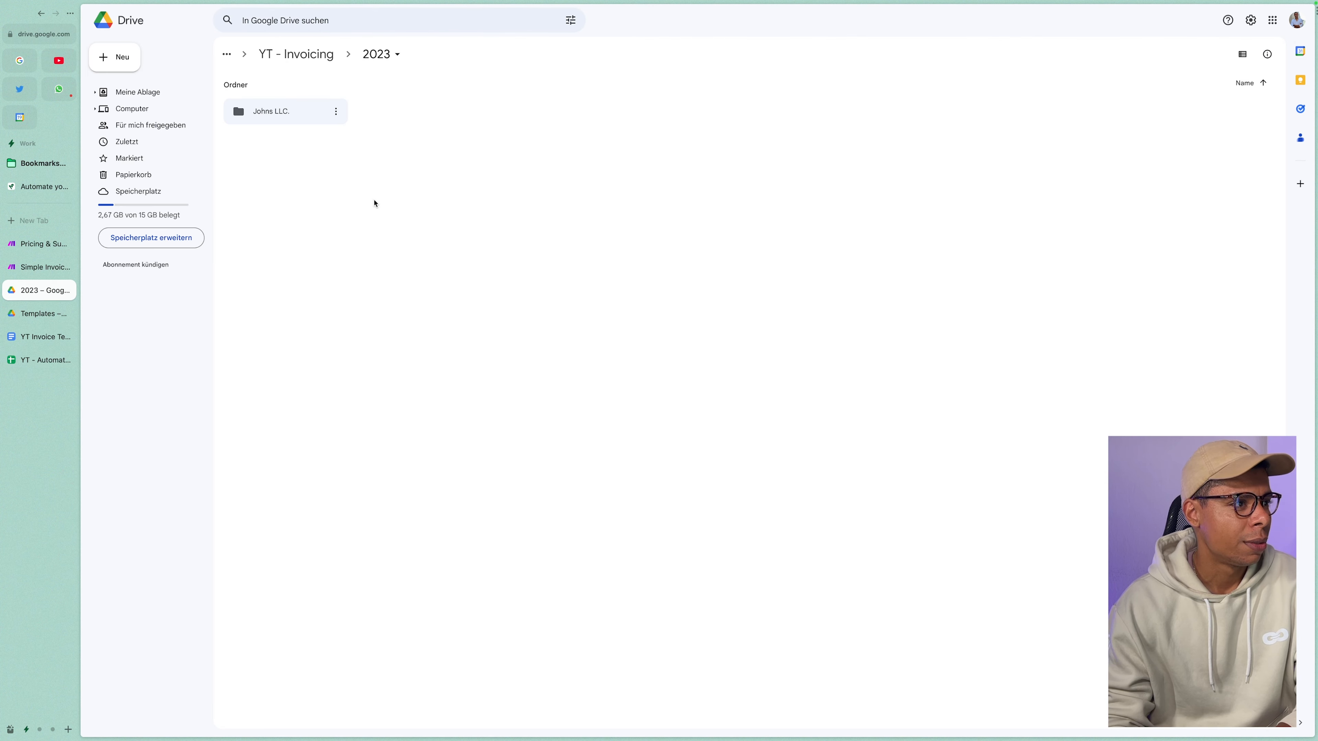
double_click(305, 120)
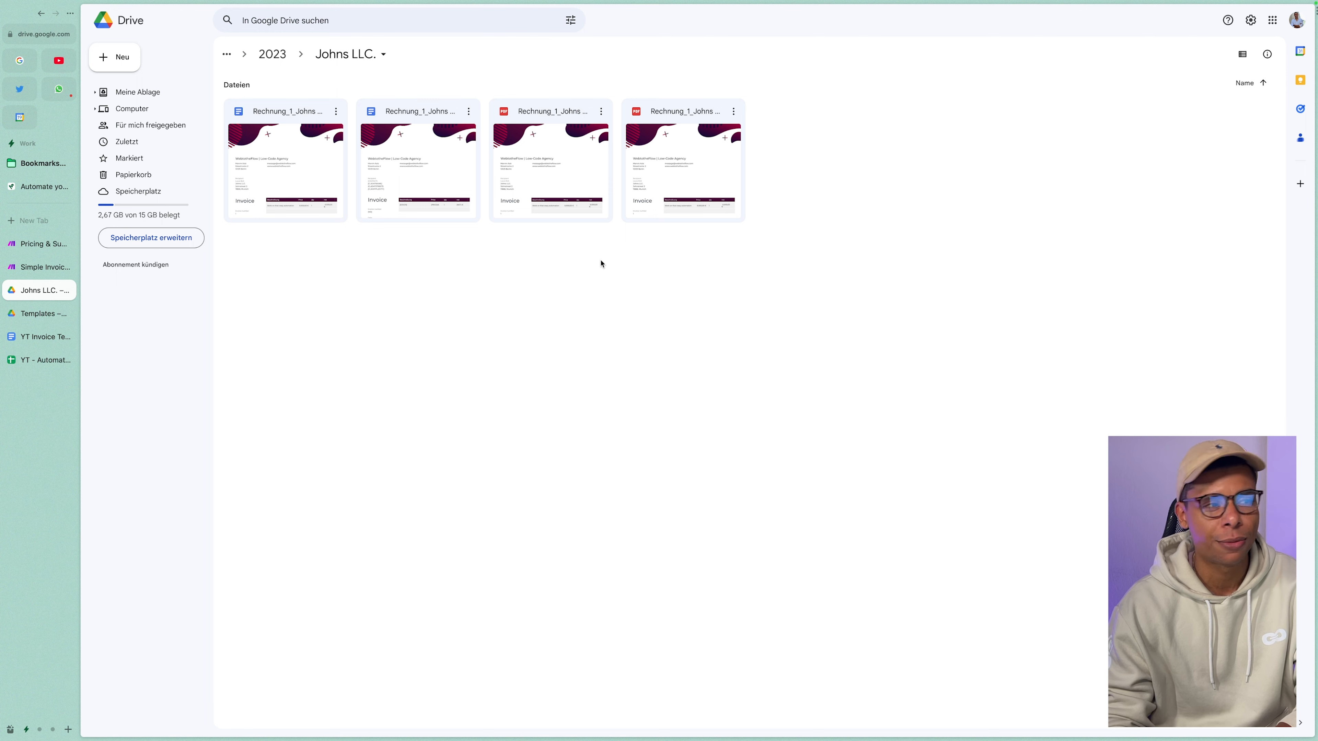
Preview the PDF invoice and check its line description, invoice number and date 19.03.2023.
left_click(581, 192)
double_click(580, 191)
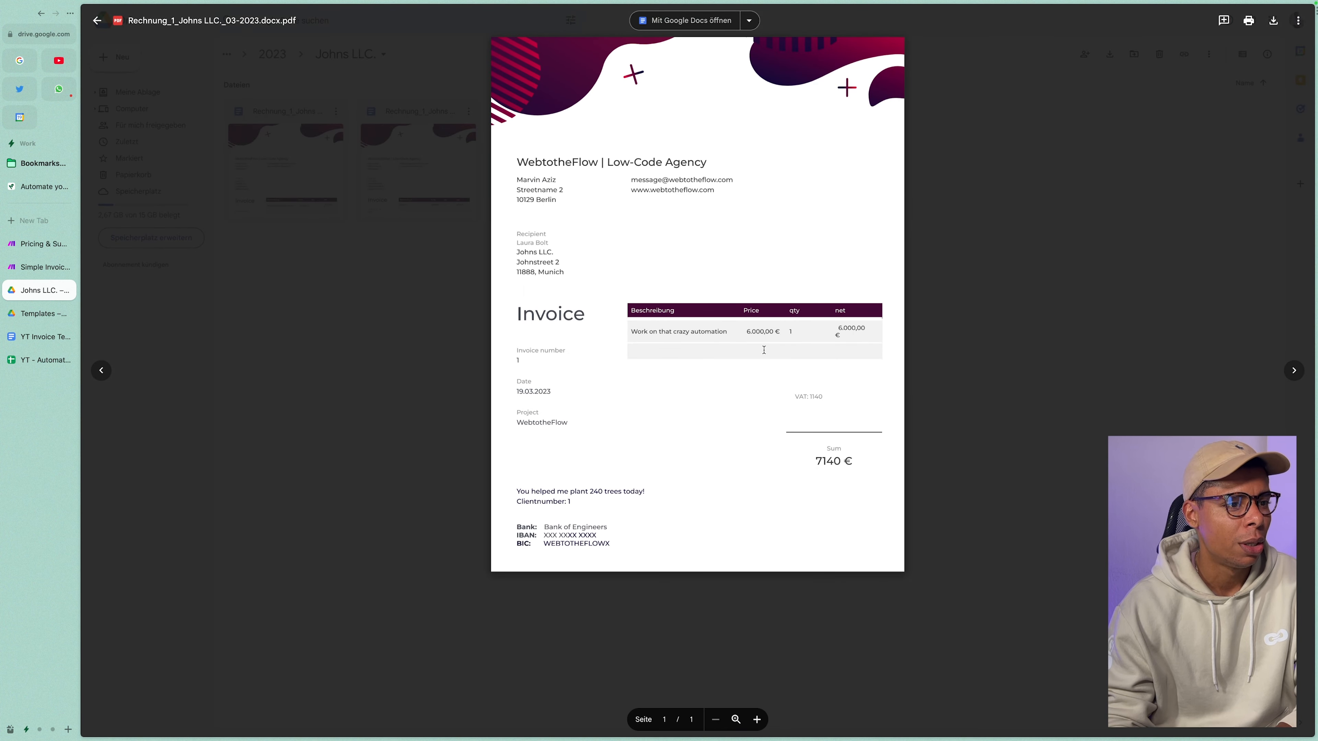
triple_click(675, 332)
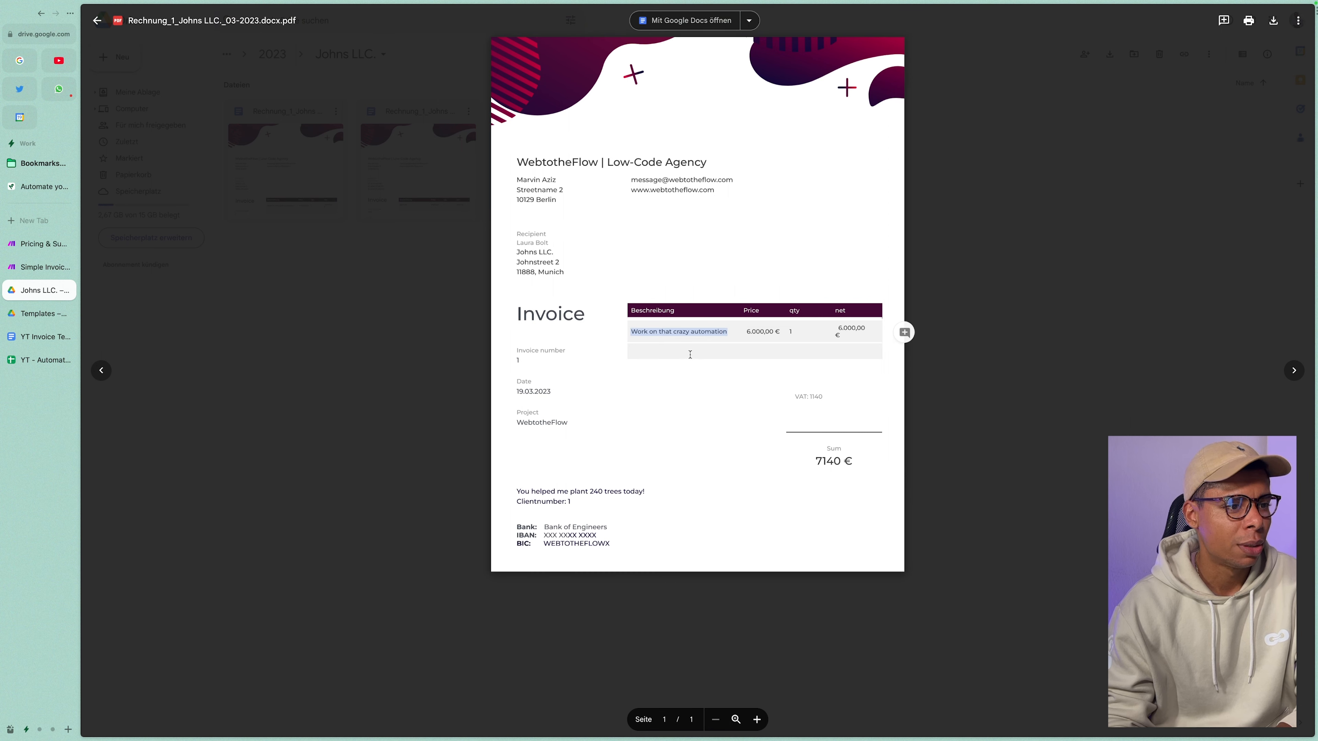
left_click(544, 250)
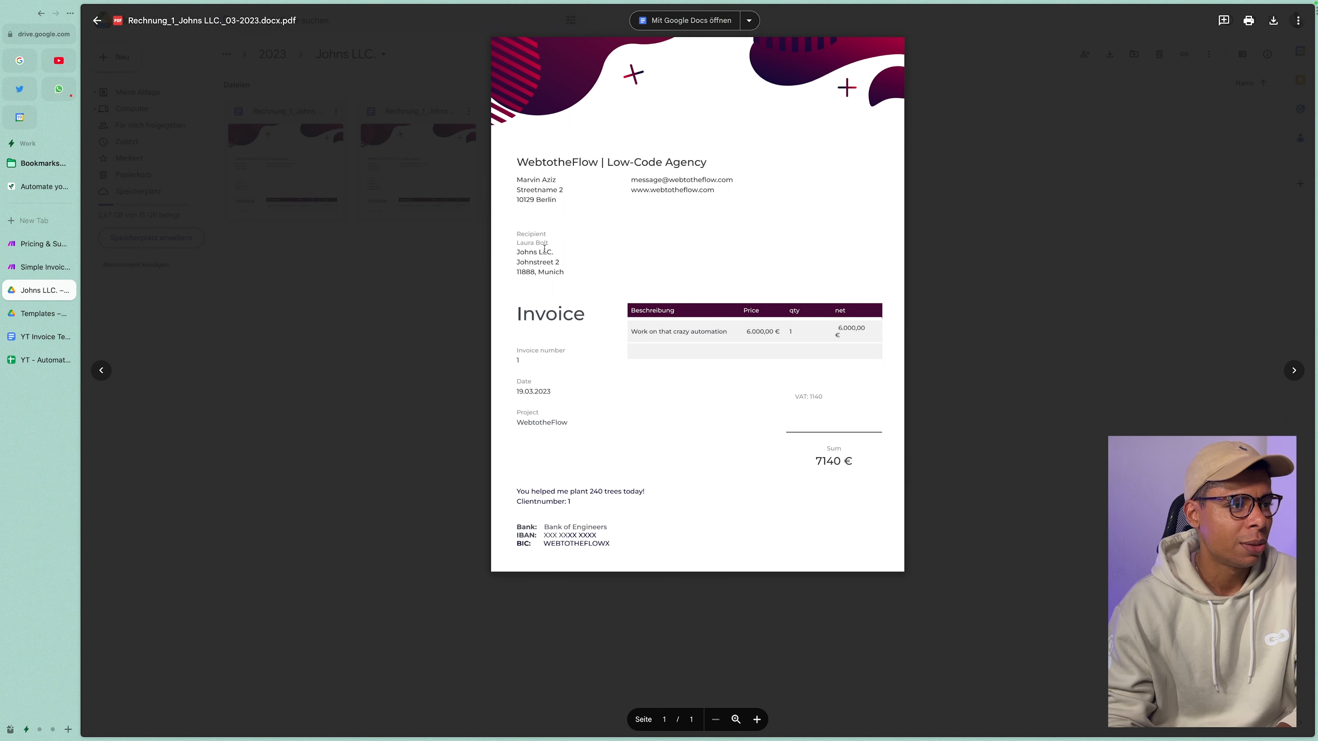
double_click(518, 360)
left_click_drag(517, 392, 569, 424)
Verify the 240 trees, client number, 7140 € sum and 1140 VAT, then close the preview.
left_click_drag(570, 491, 621, 491)
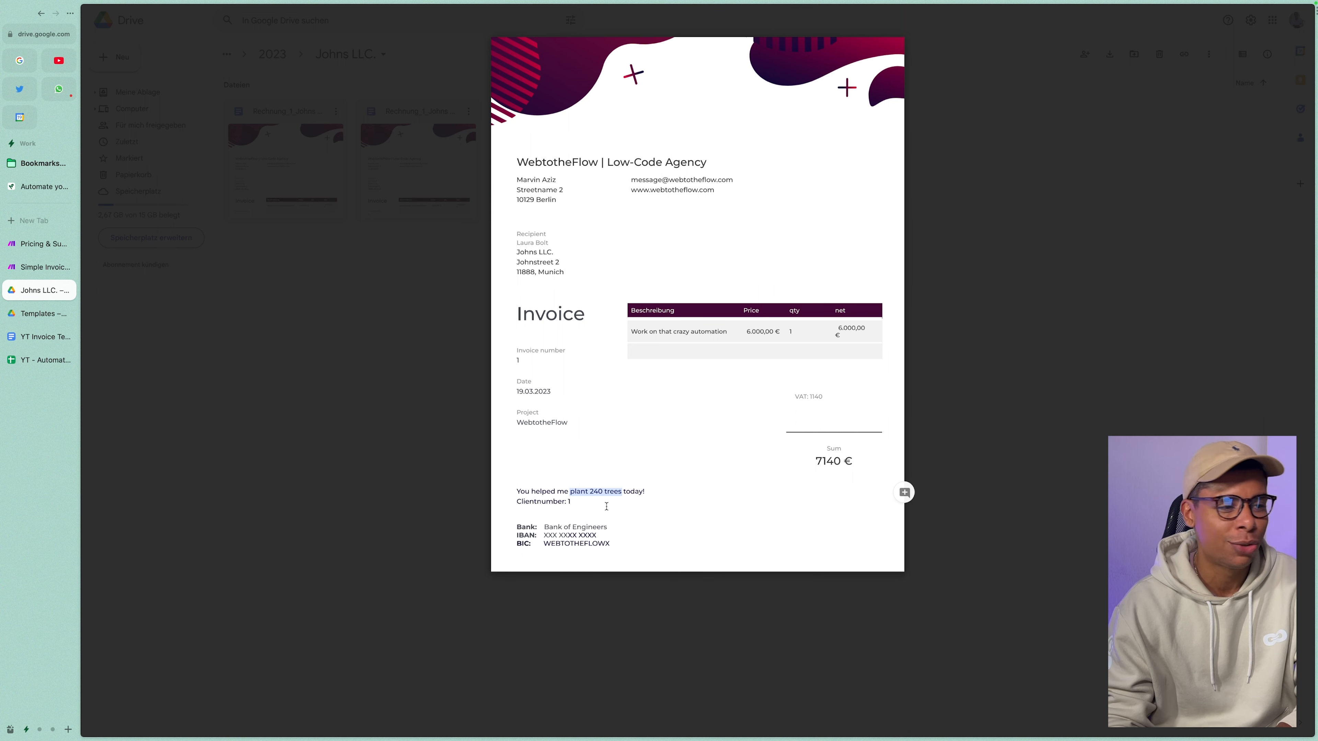
triple_click(589, 504)
left_click_drag(814, 462, 855, 463)
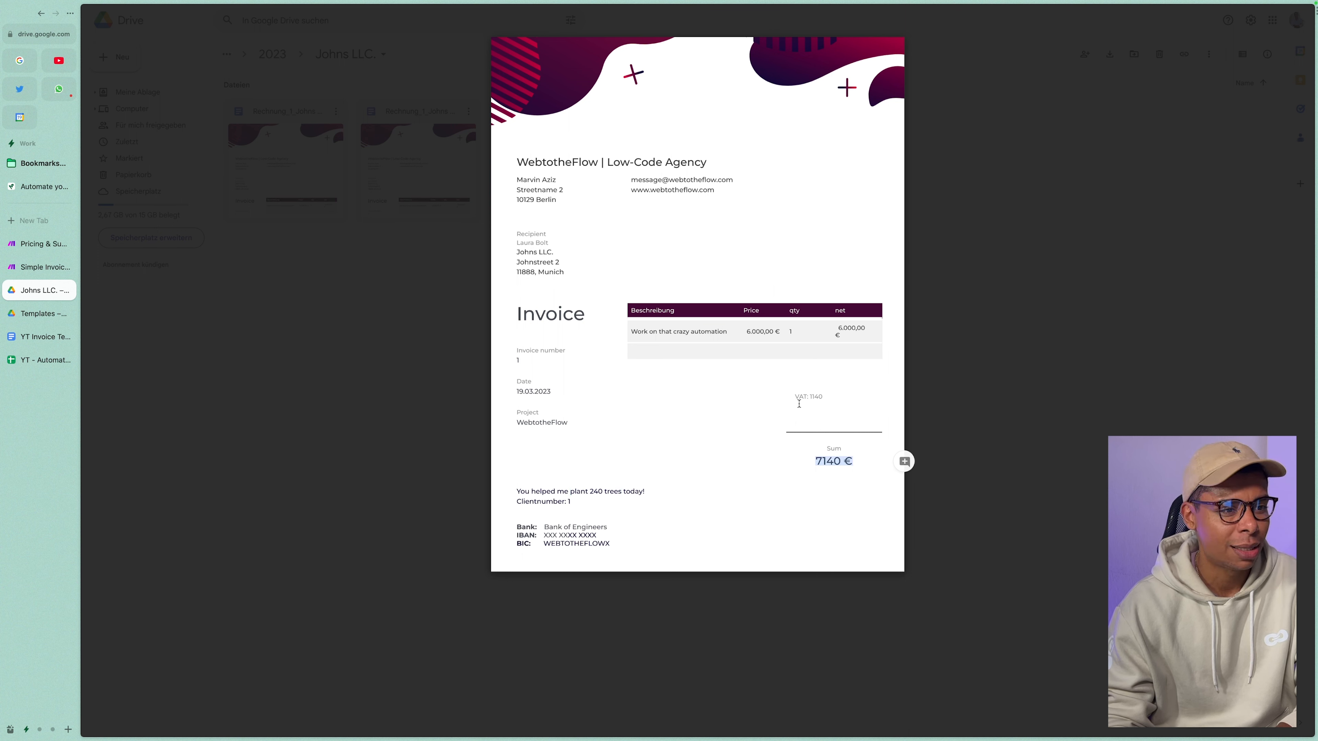
left_click_drag(794, 396, 825, 397)
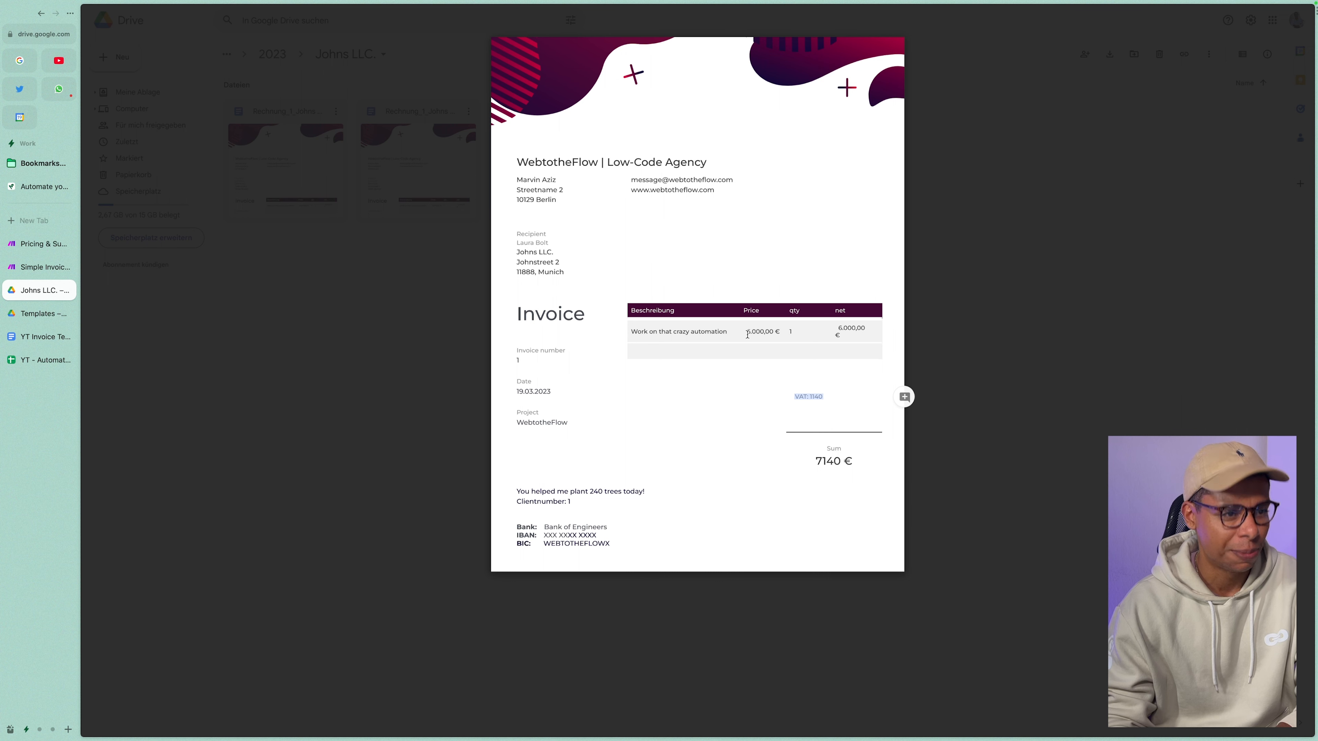
left_click_drag(747, 334, 868, 331)
left_click(800, 430)
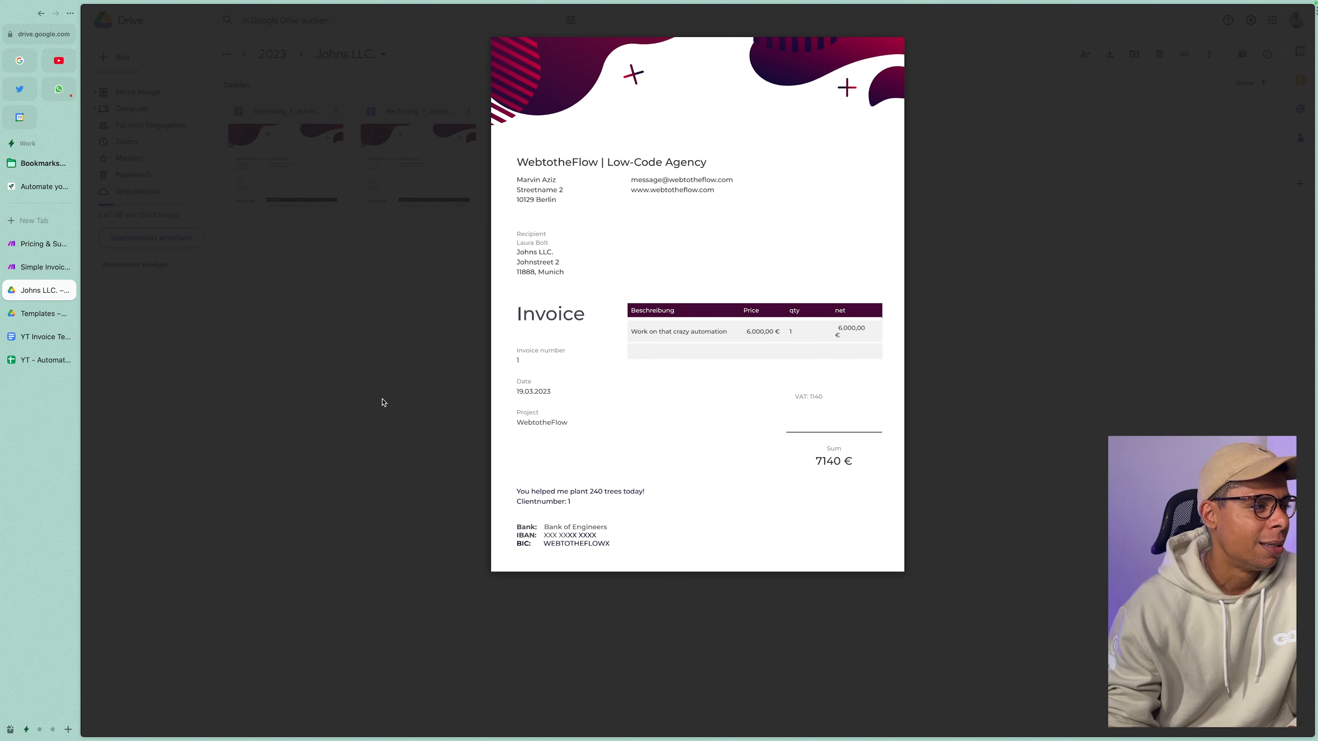
left_click(411, 398)
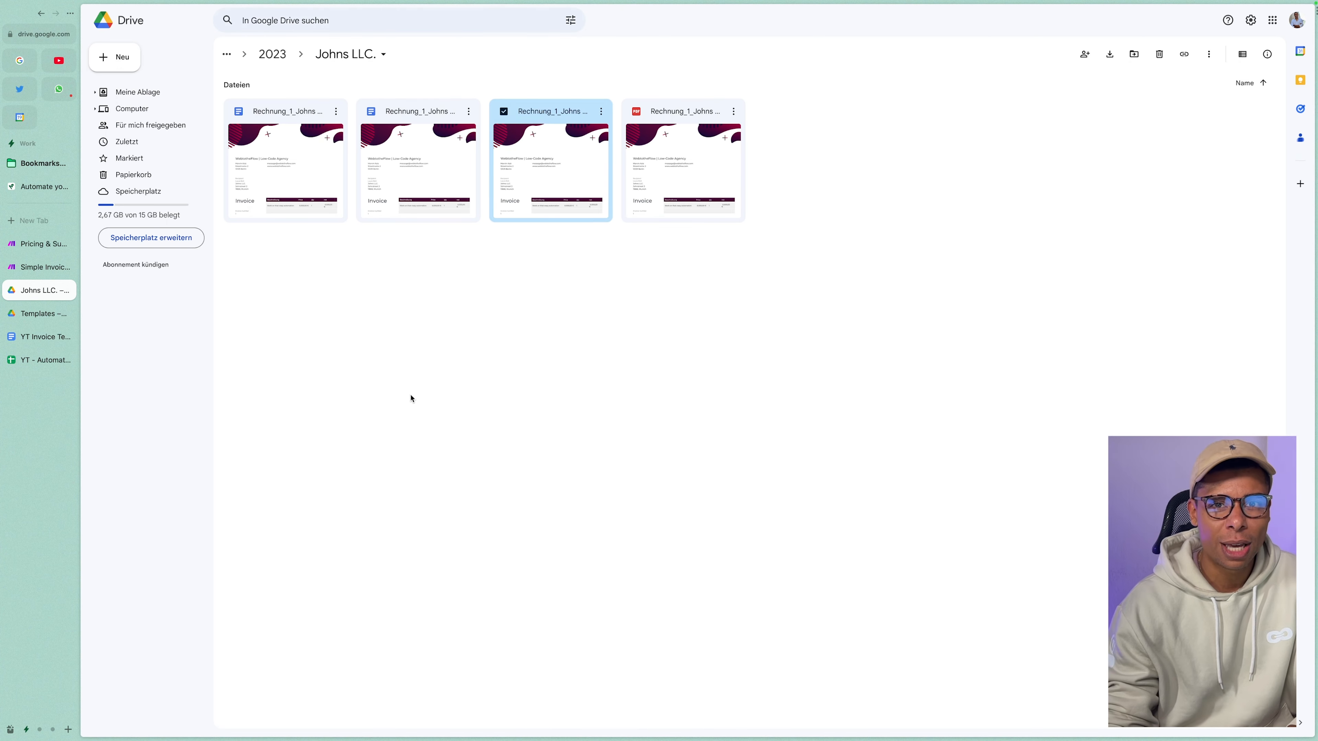
Select C2:M2 of the Johns LLC. row for comparison, then switch to the whiteboard.
left_click(33, 366)
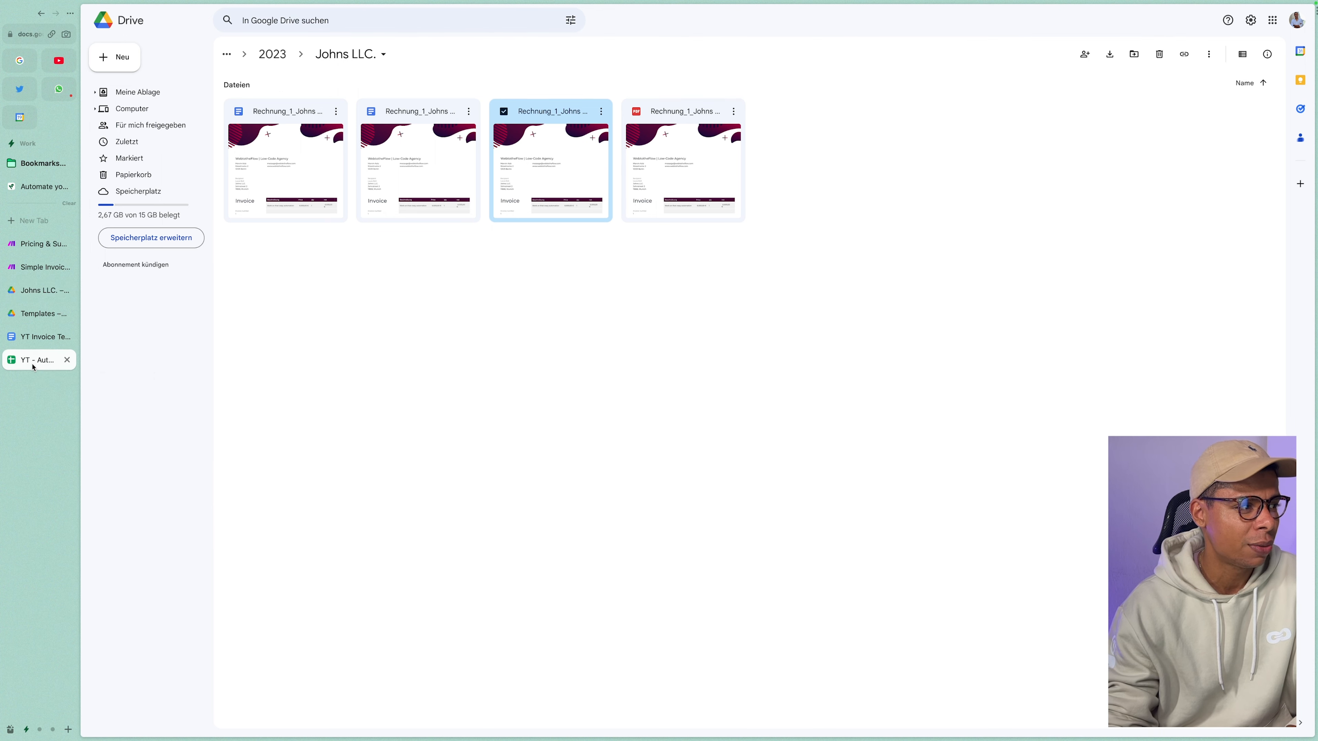
left_click_drag(202, 116, 872, 110)
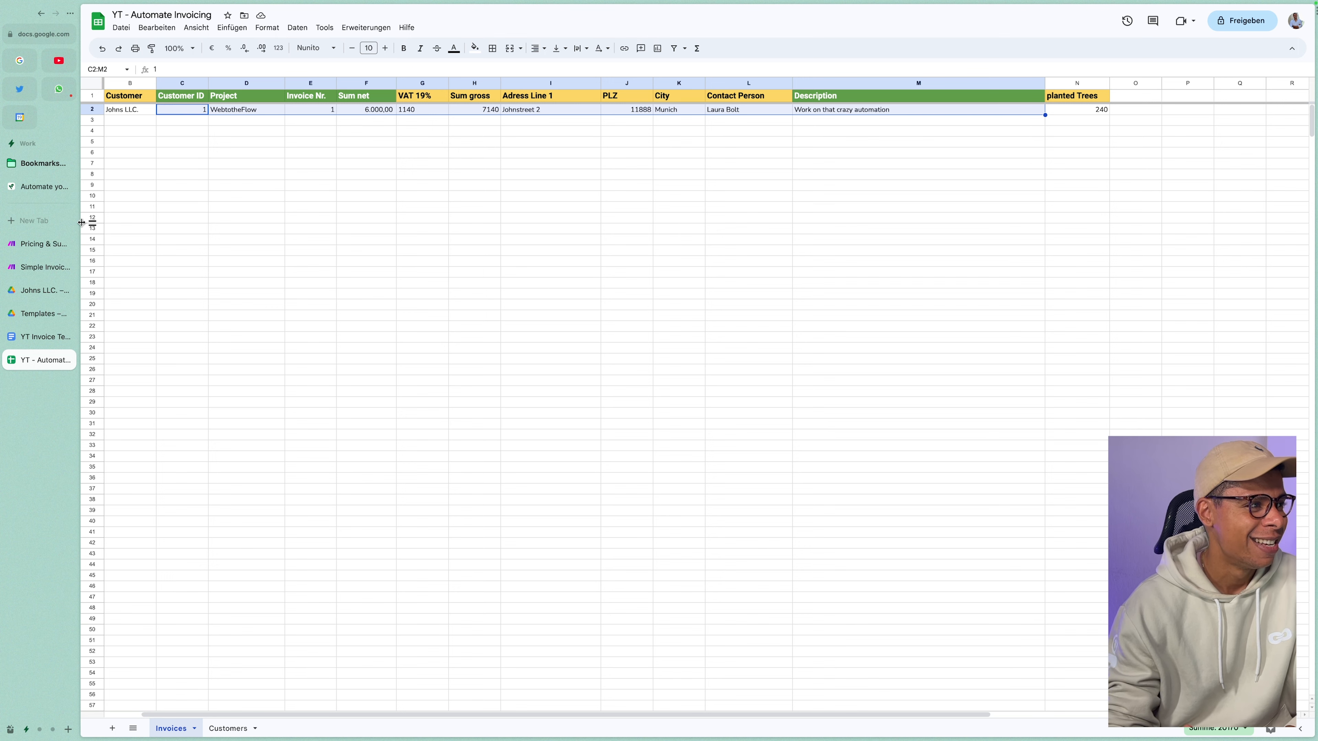
left_click(44, 193)
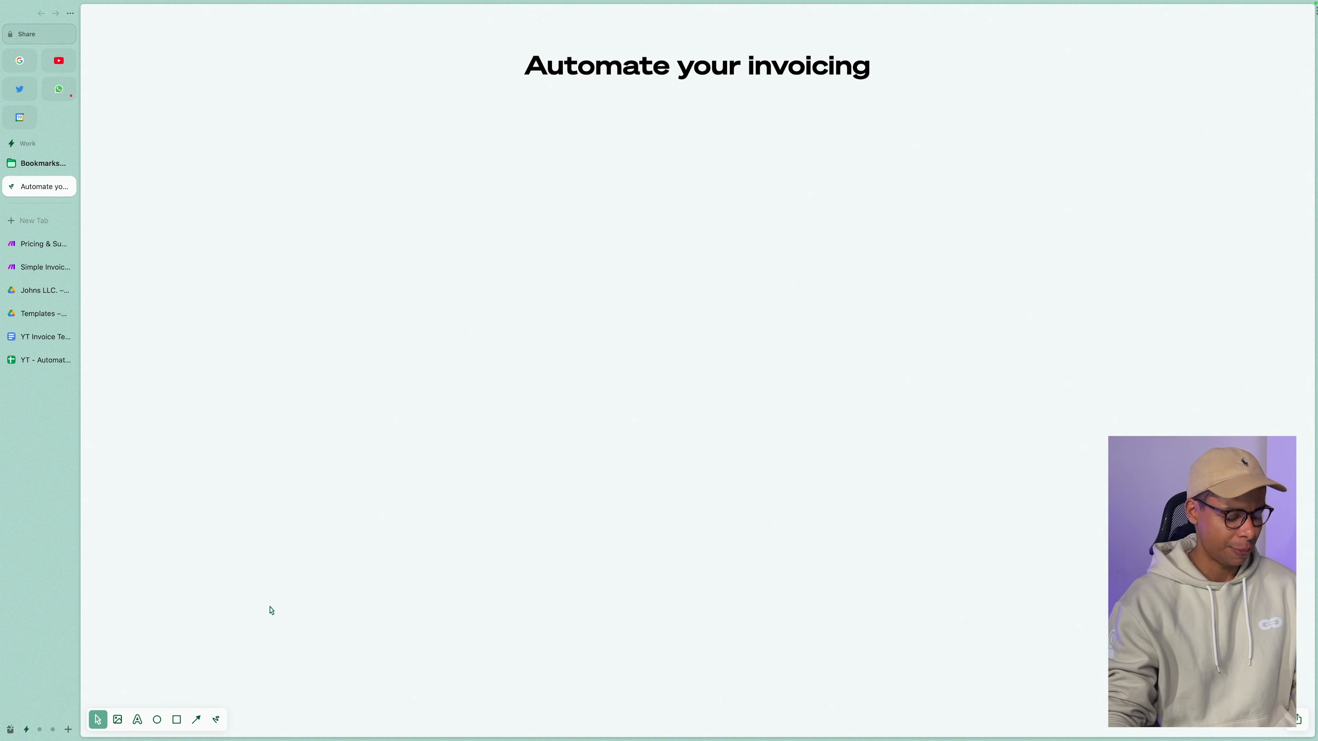
Add a 'Data in GSheeets' label below the title and draw an arrow down from it.
key("t")
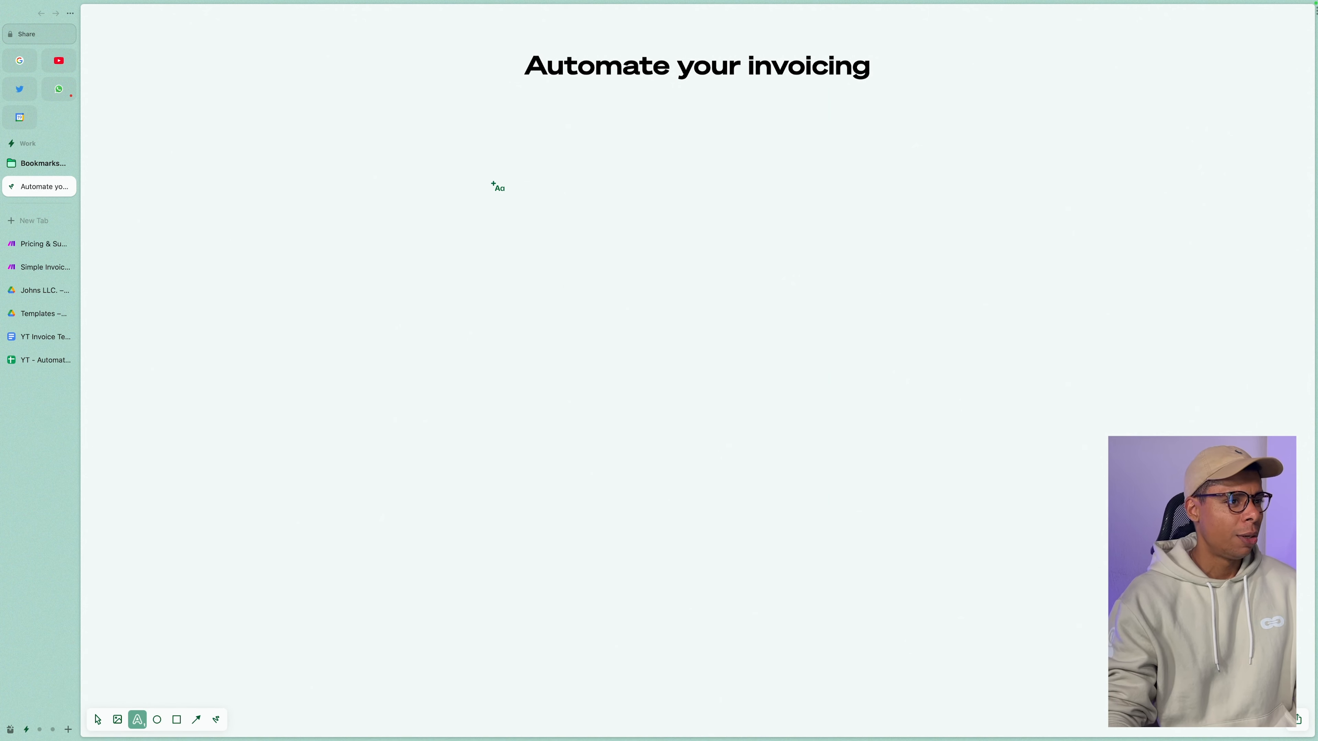
left_click(467, 148)
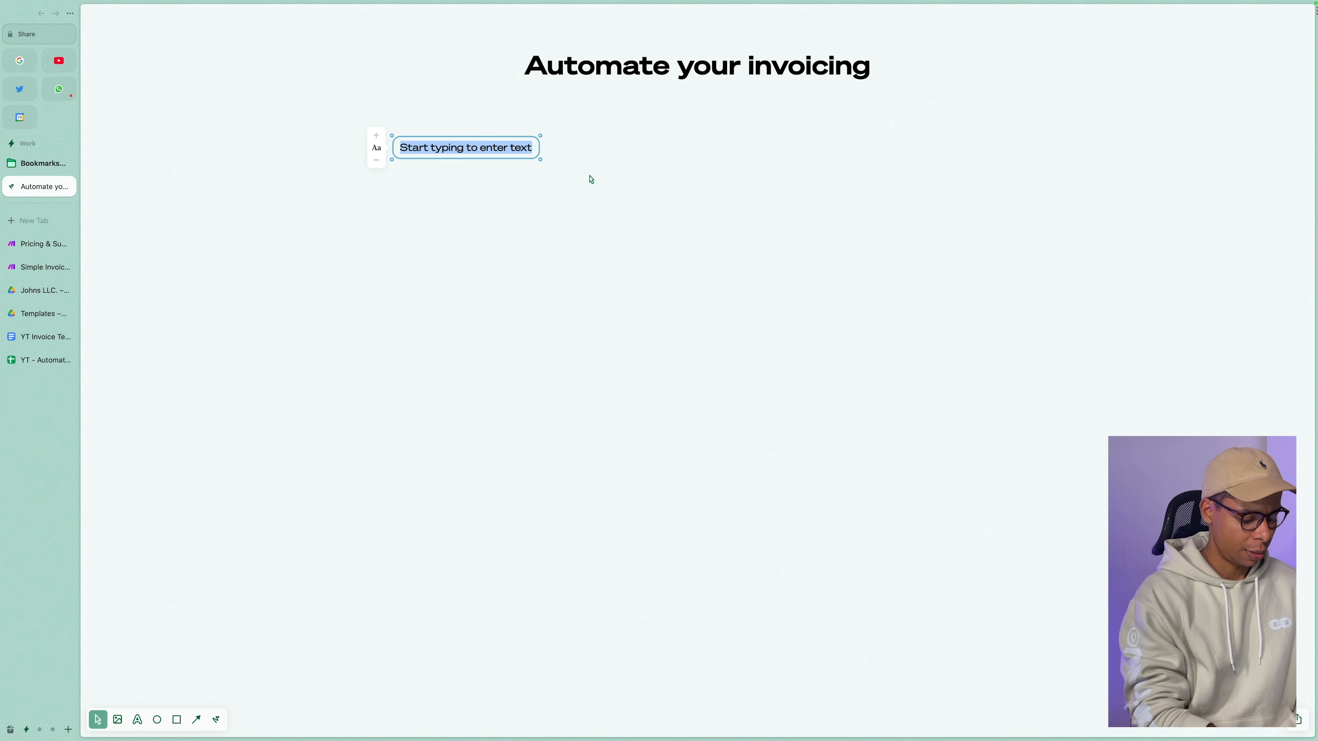
type("Data in G")
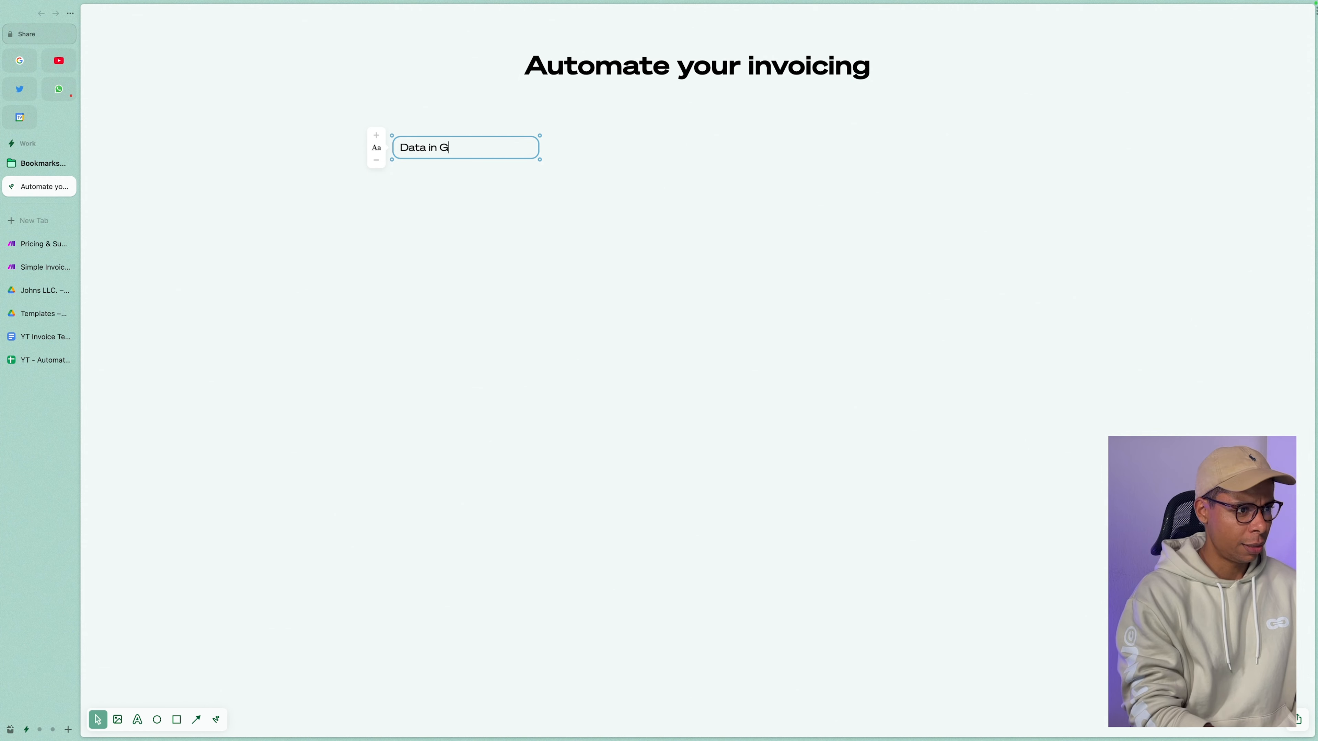
type("Sheeets")
key("Return")
left_click(448, 174)
left_click_drag(438, 148, 526, 145)
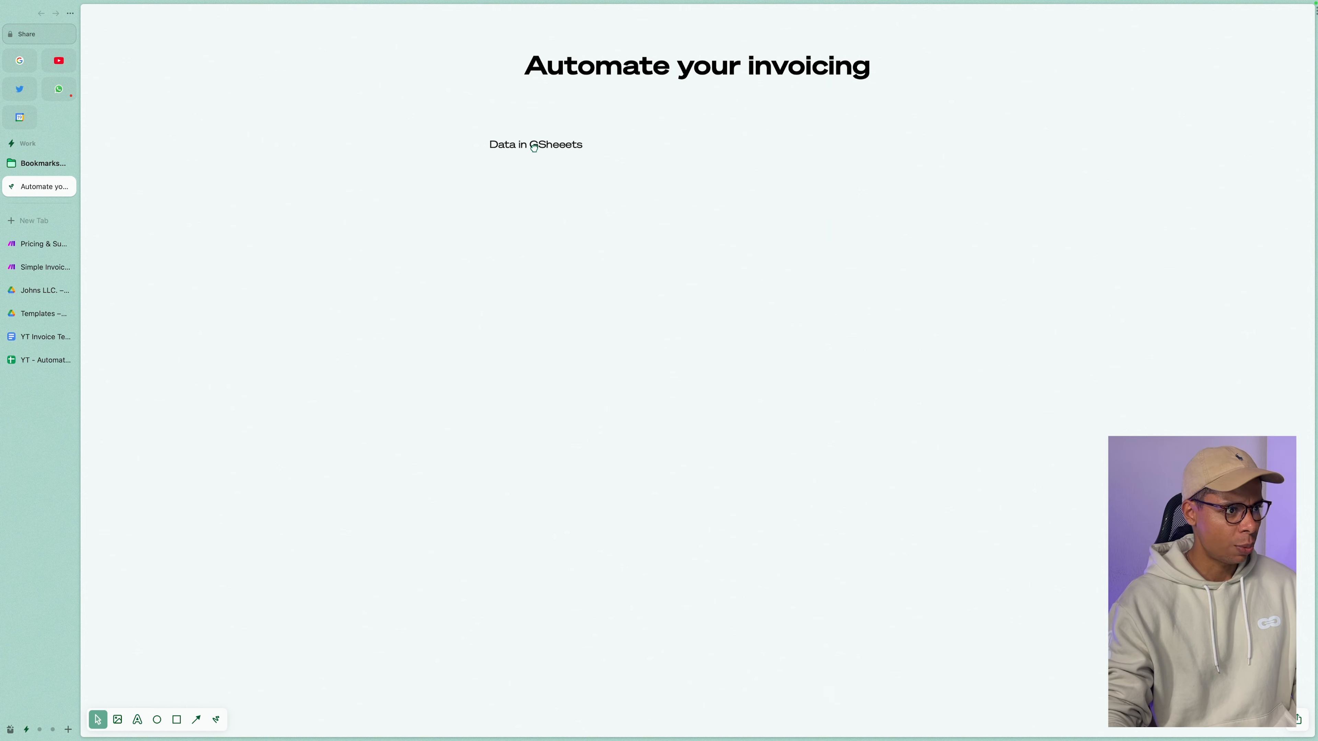
key("a")
mouse_move(541, 150)
left_mouse_down()
mouse_move(545, 264)
mouse_move(543, 248)
left_mouse_up()
left_click(526, 346)
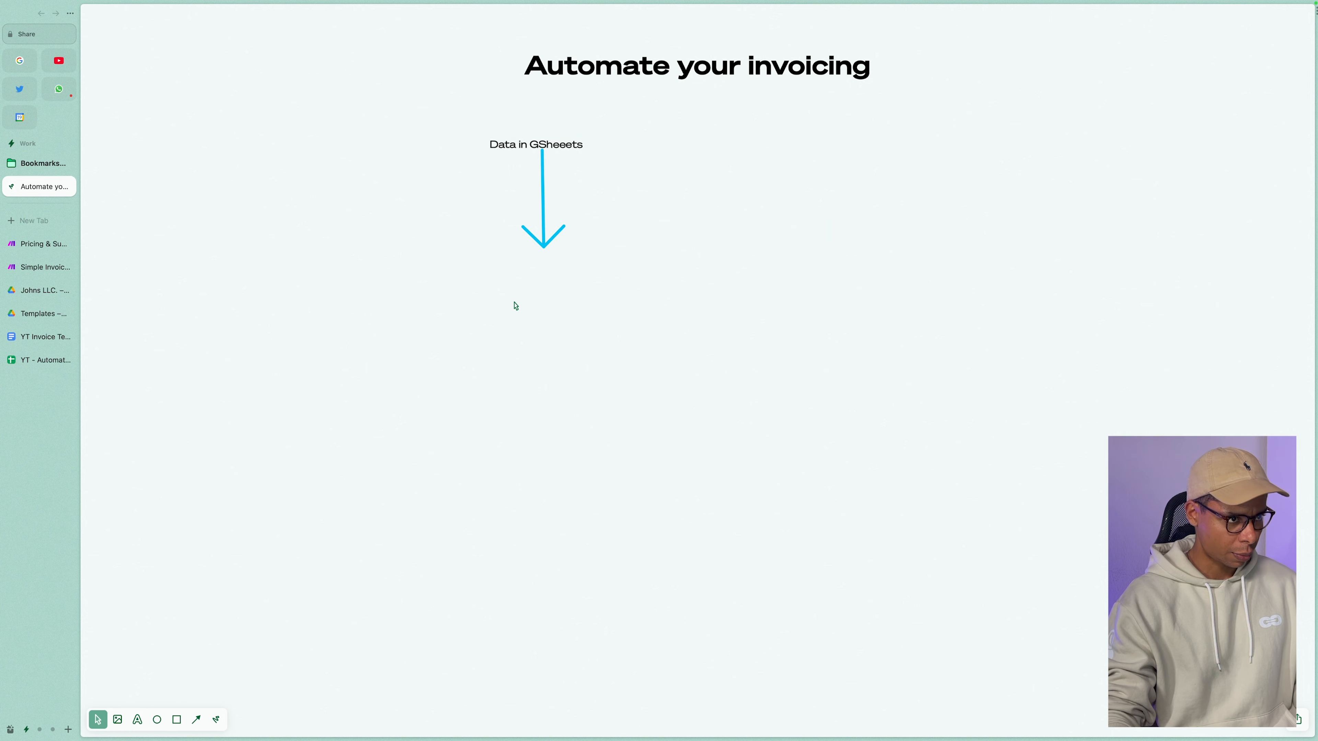
Add a 'Doc Template' label under the arrow and draw a second arrow below it.
key("t")
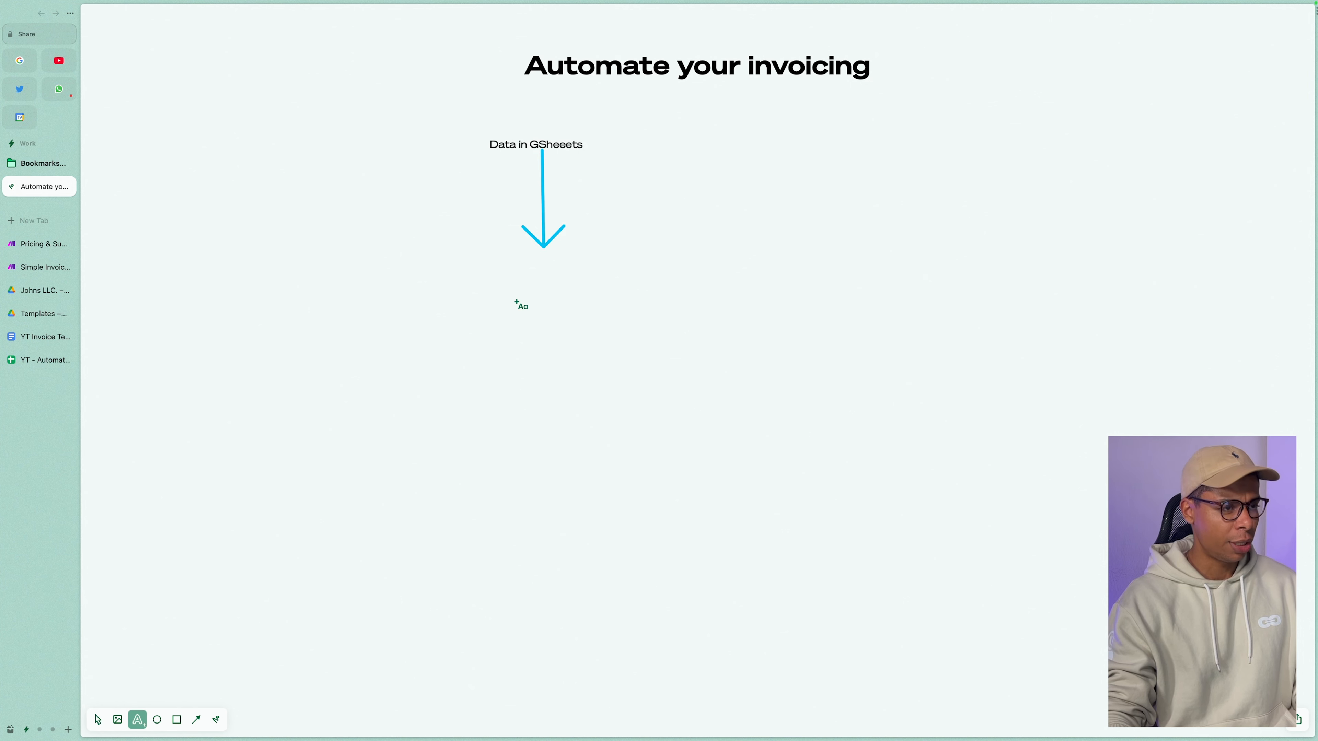
left_click(537, 268)
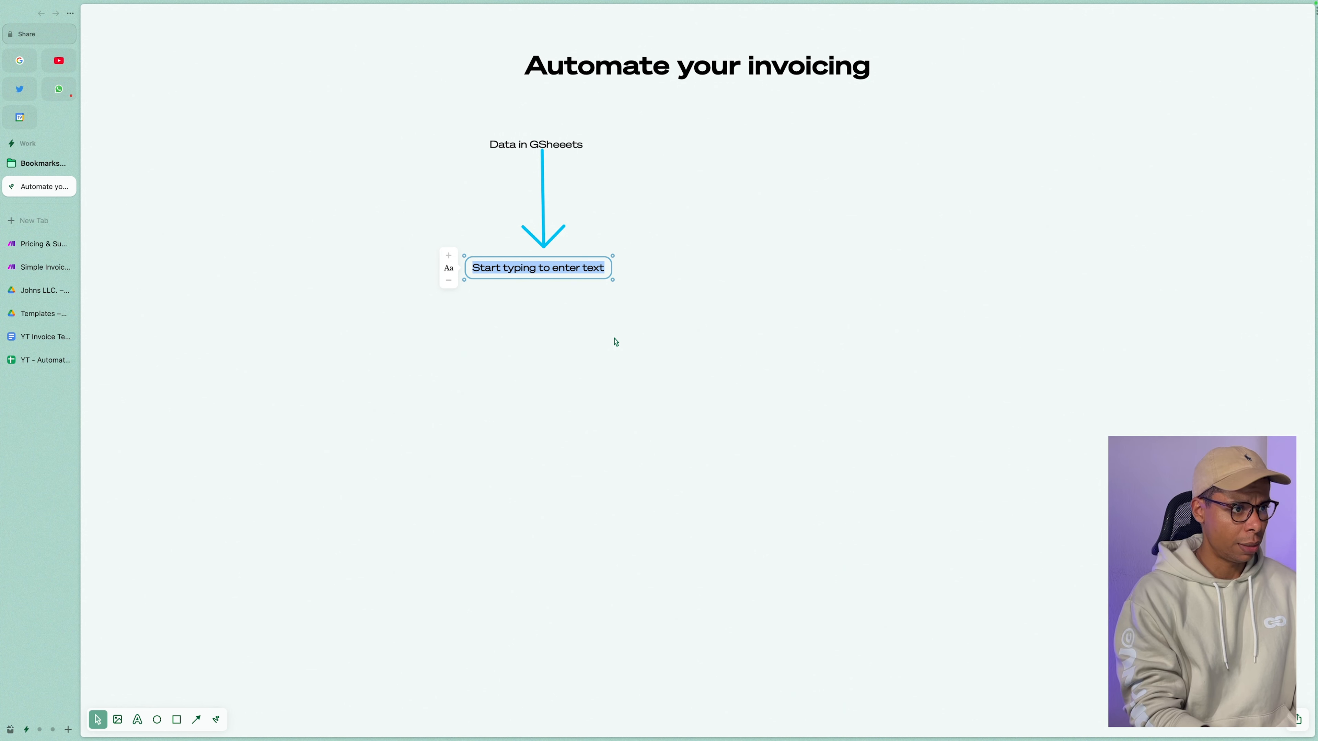
type("Doc Template")
left_click(554, 312)
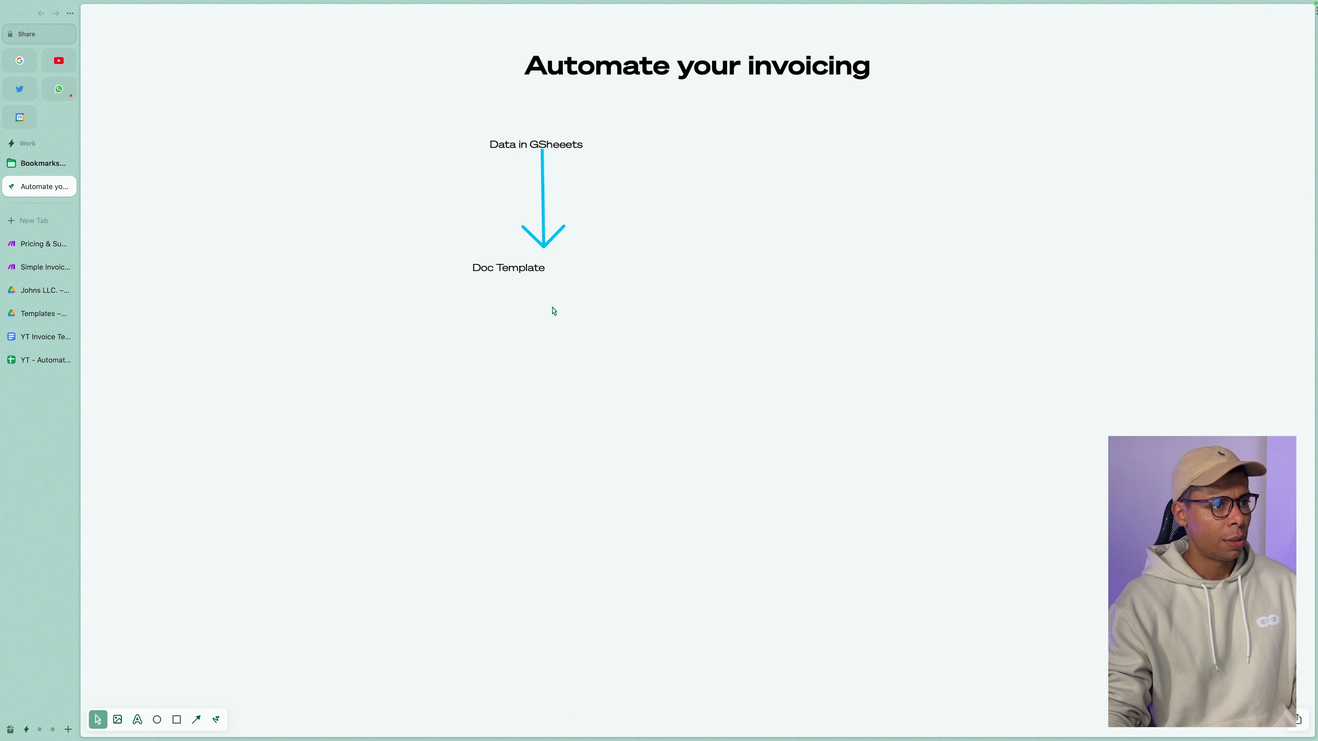
key("a")
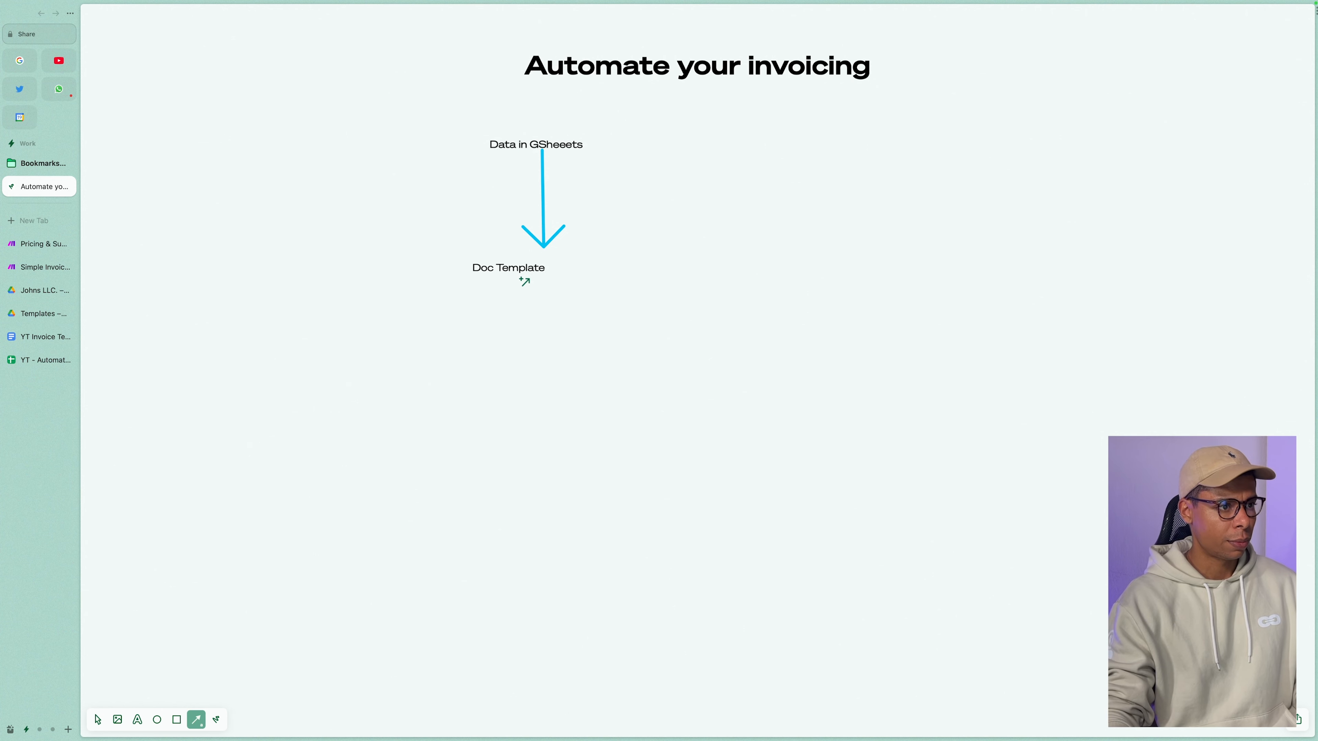
left_click_drag(527, 279, 526, 350)
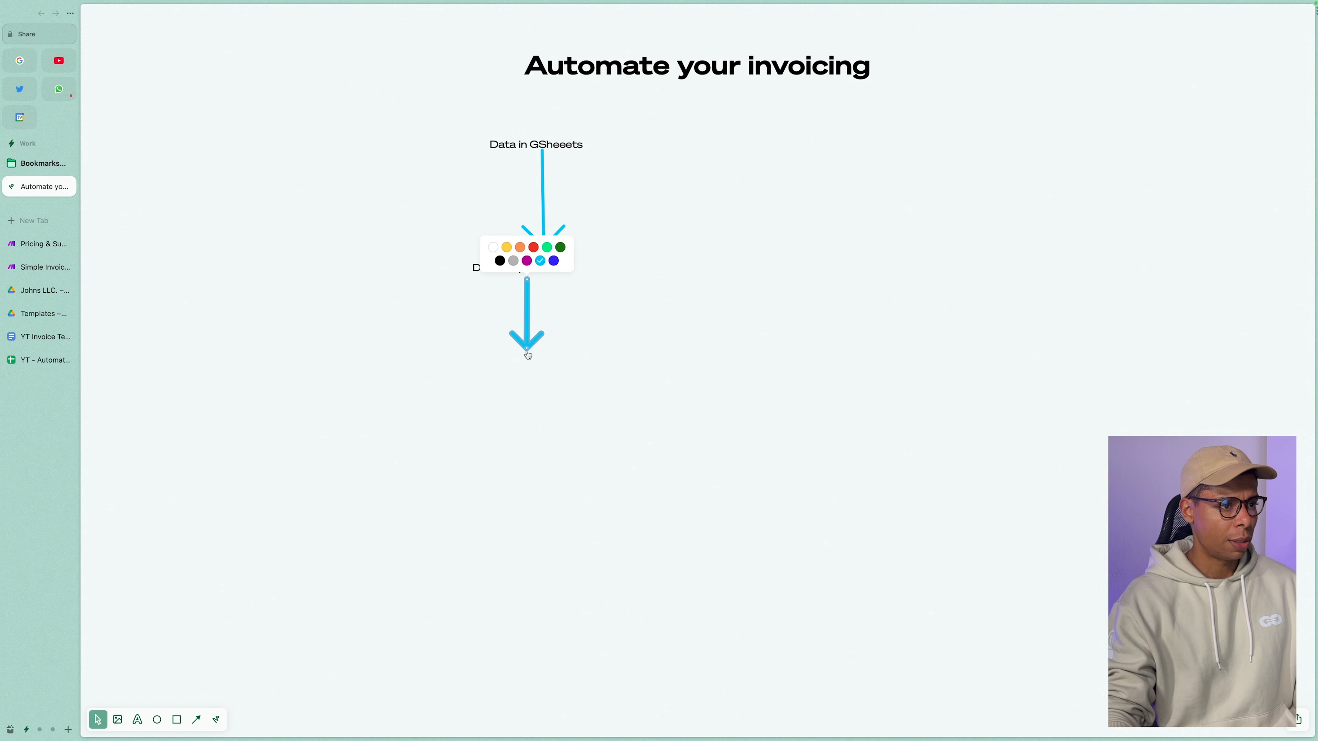
left_click(523, 383)
Add a 'PDF' label centred under the second arrow.
key("t")
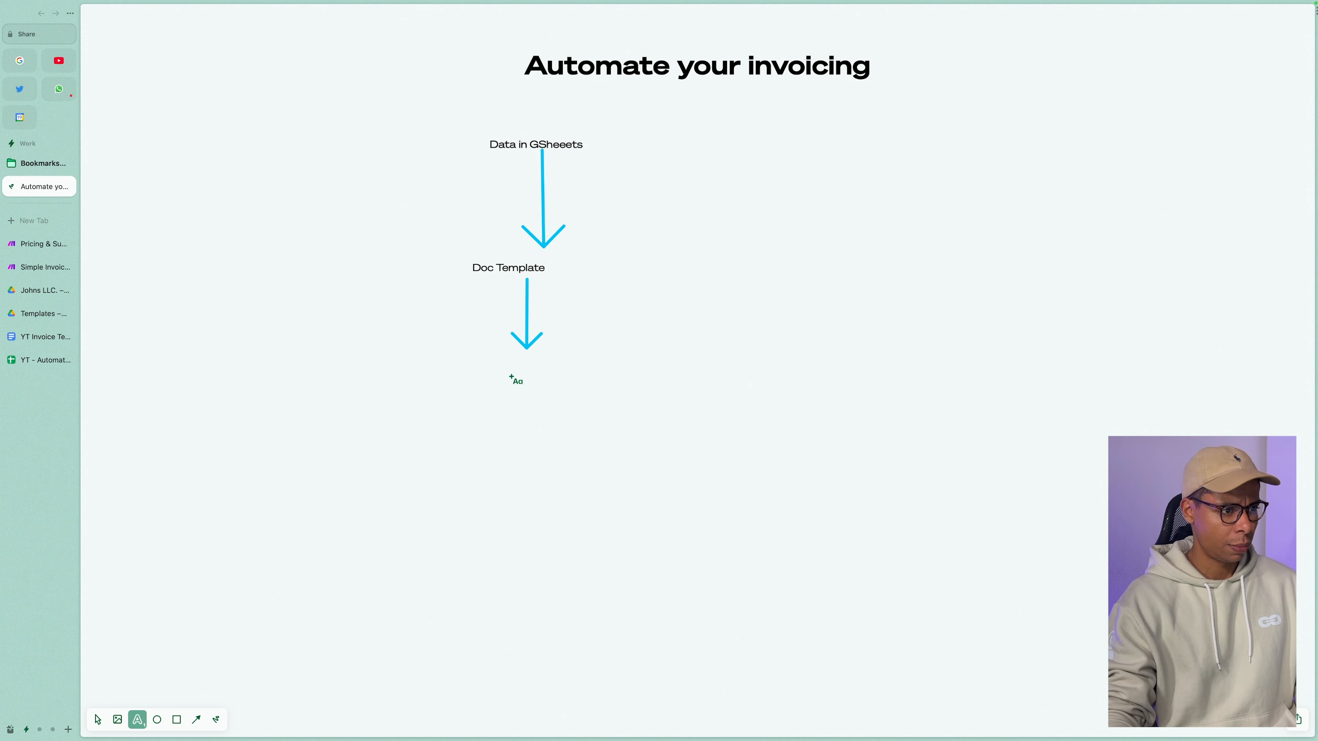
left_click(506, 364)
type("PDF")
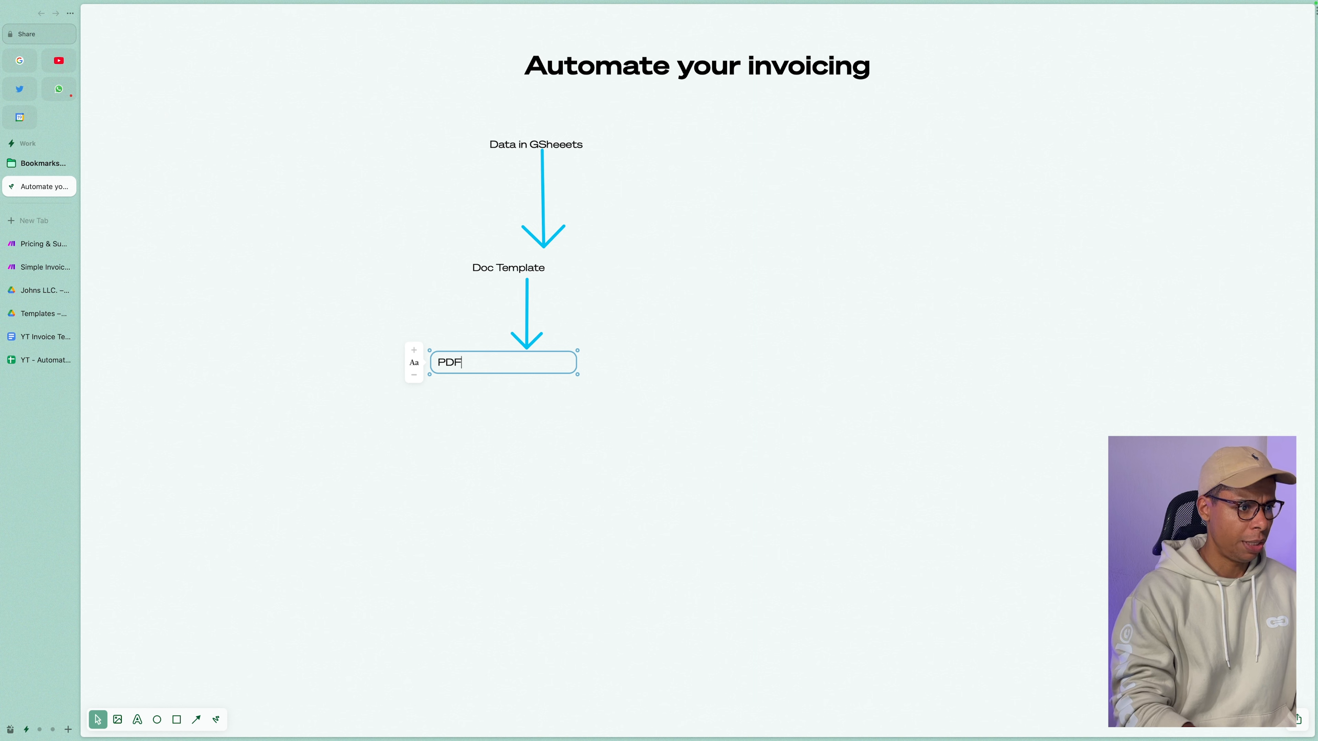
left_click(553, 418)
left_click_drag(458, 360, 534, 365)
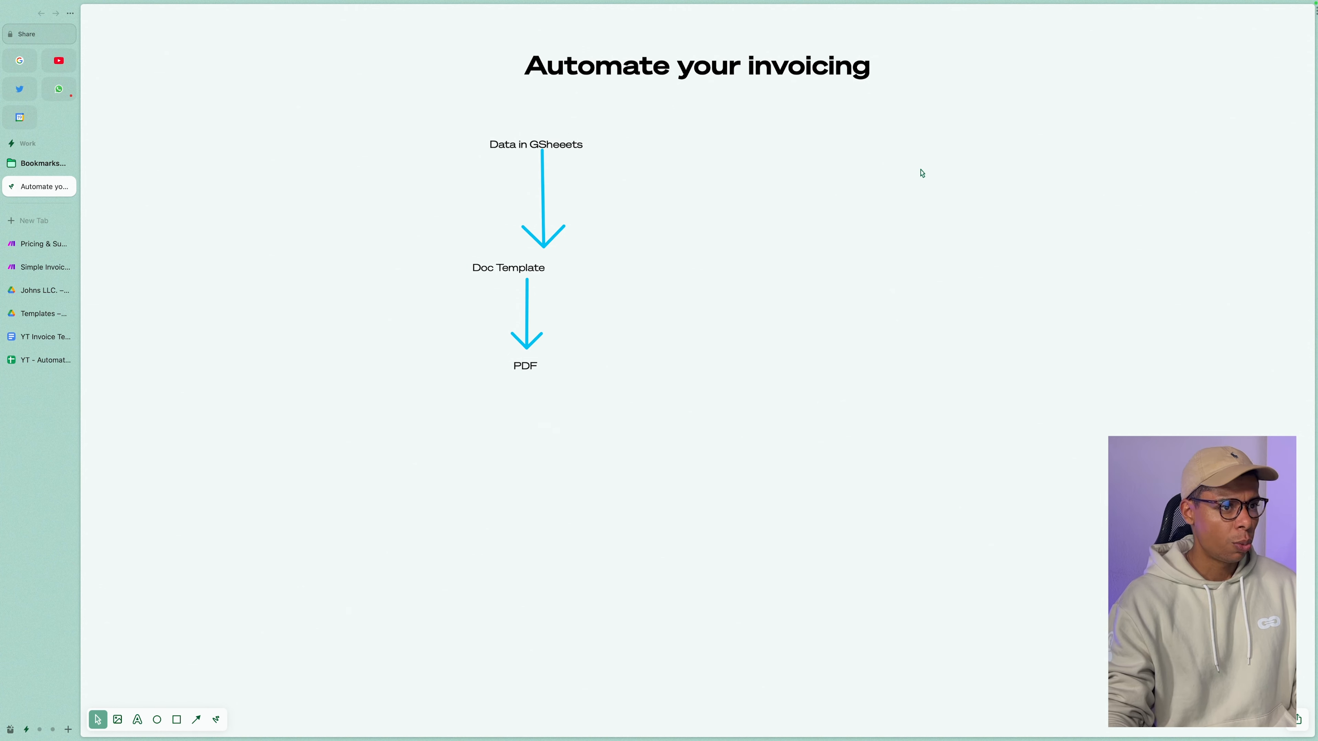
Add a 'YT Automation FOlder' label to the right of the title.
key("t")
left_click(862, 133)
type("YR")
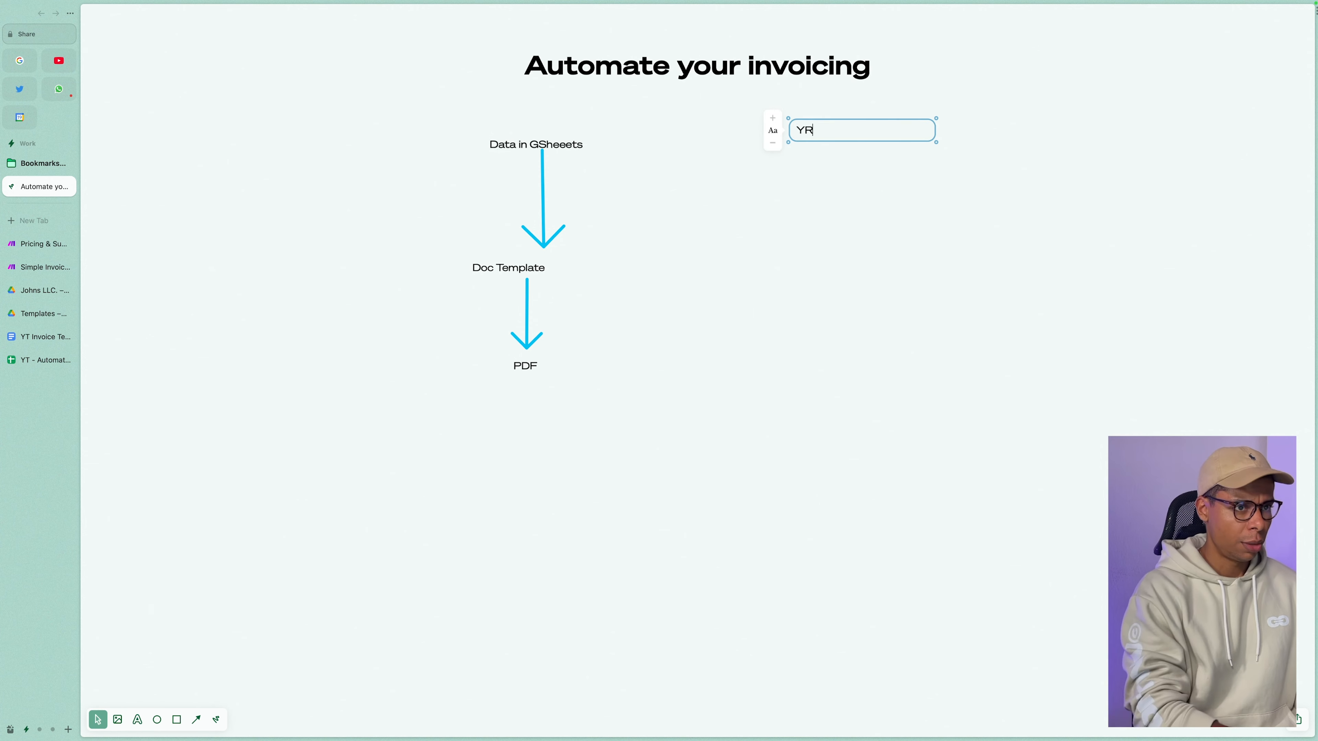
key("BackSpace")
type("T Automation FOlder")
left_click(933, 247)
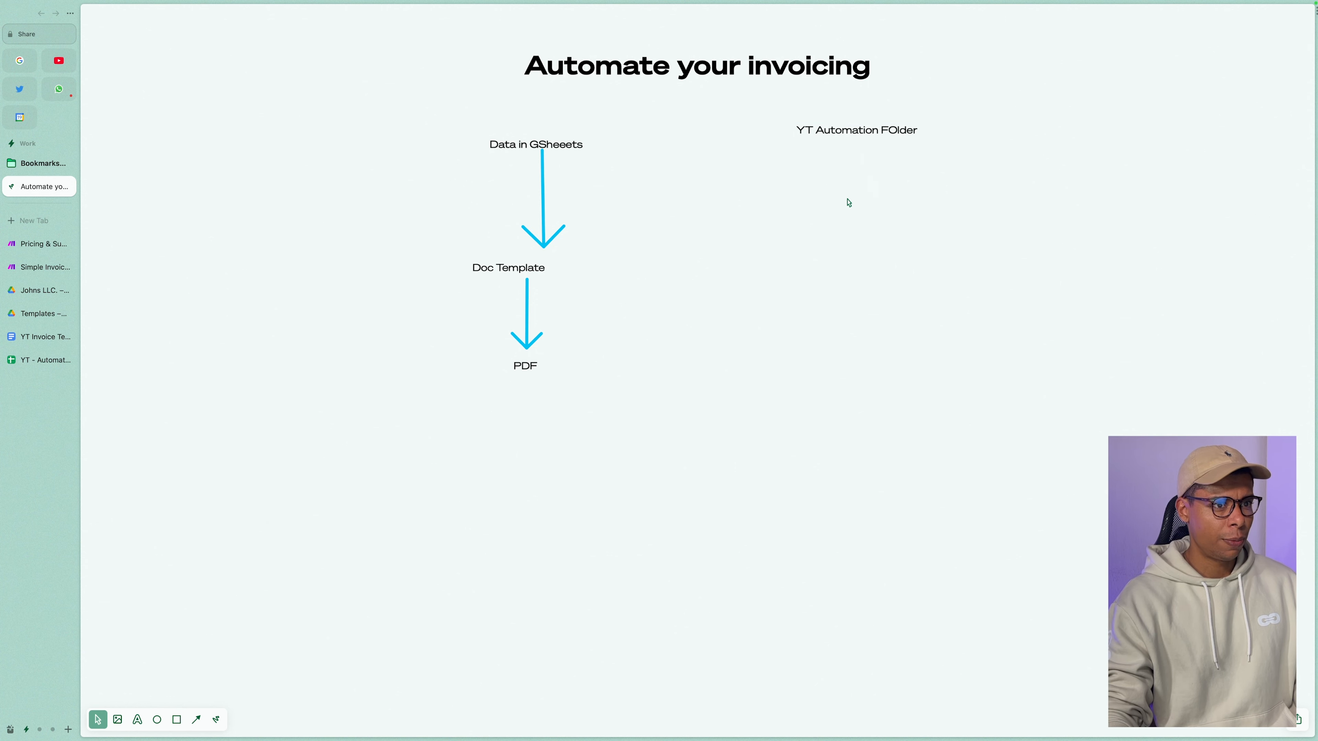
Add 'Current Year (2023)' beneath it and connect the two with an arrow.
key("t")
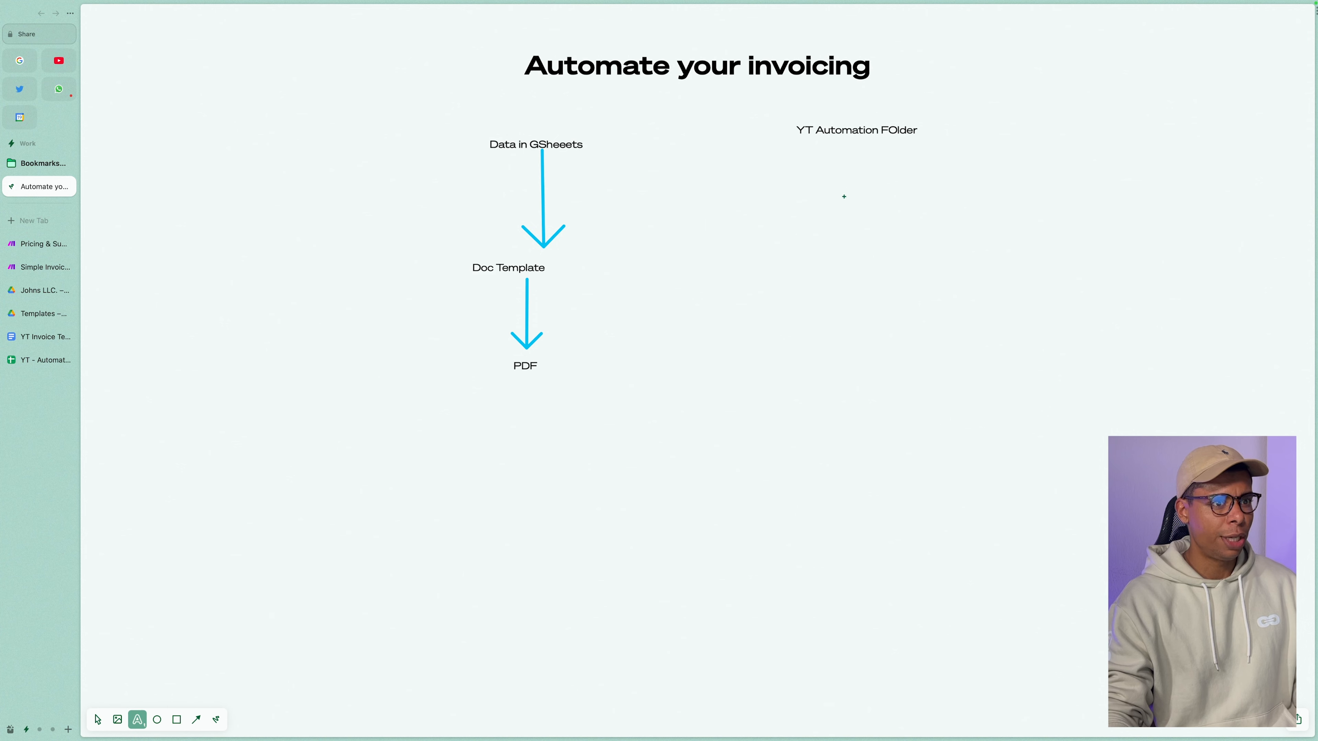
left_click(842, 196)
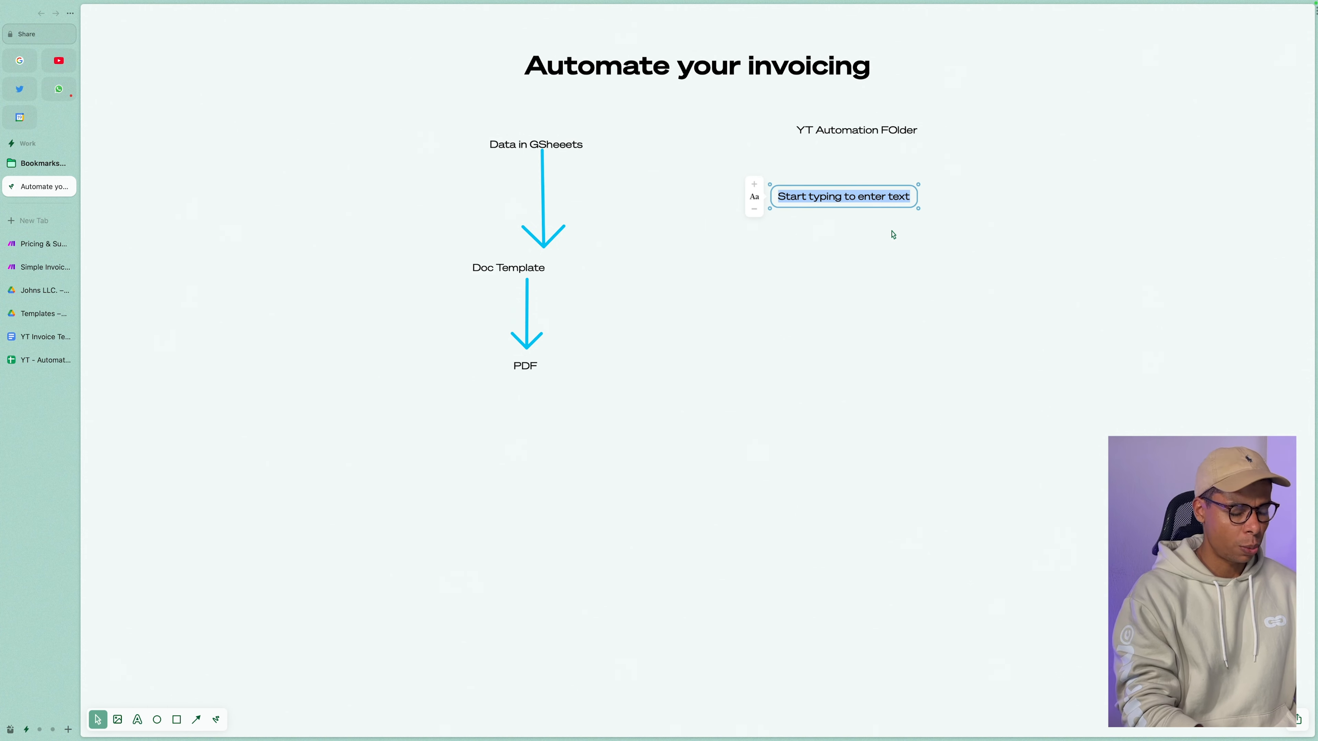
type("Current Y")
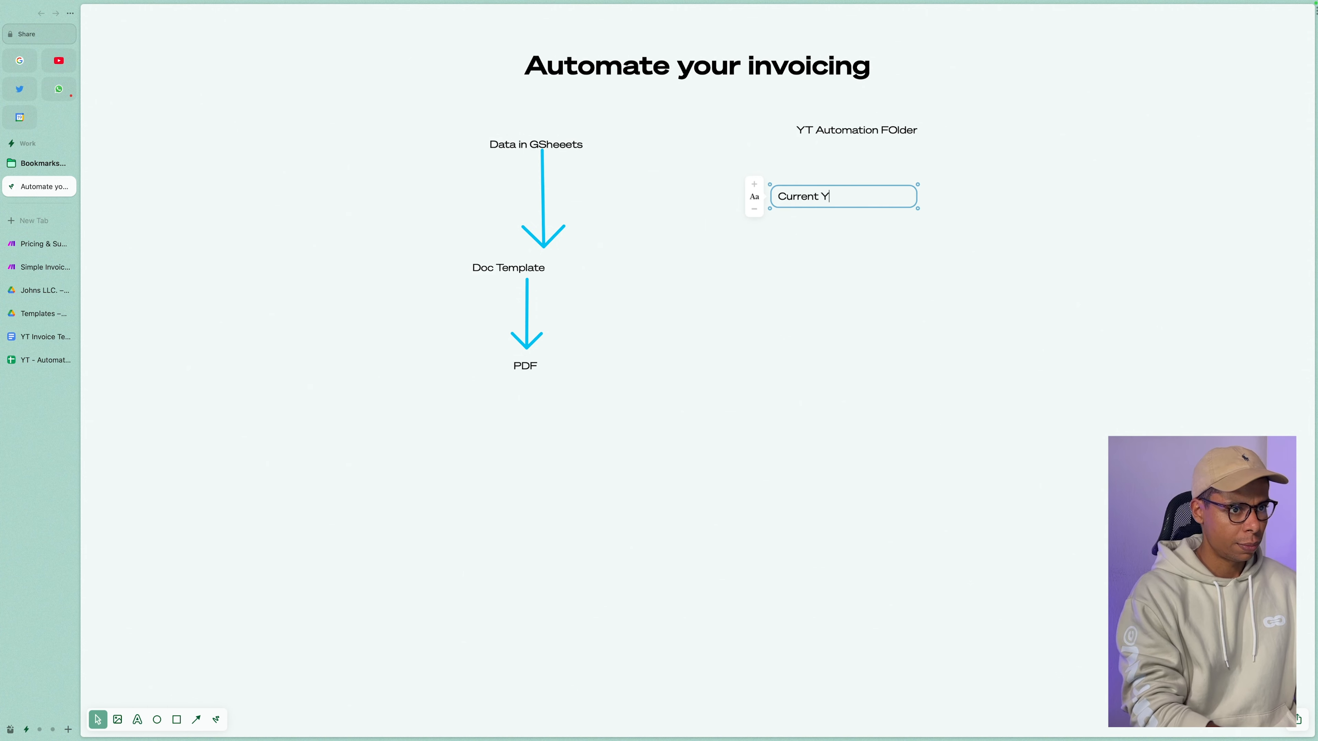
type("ear (2023")
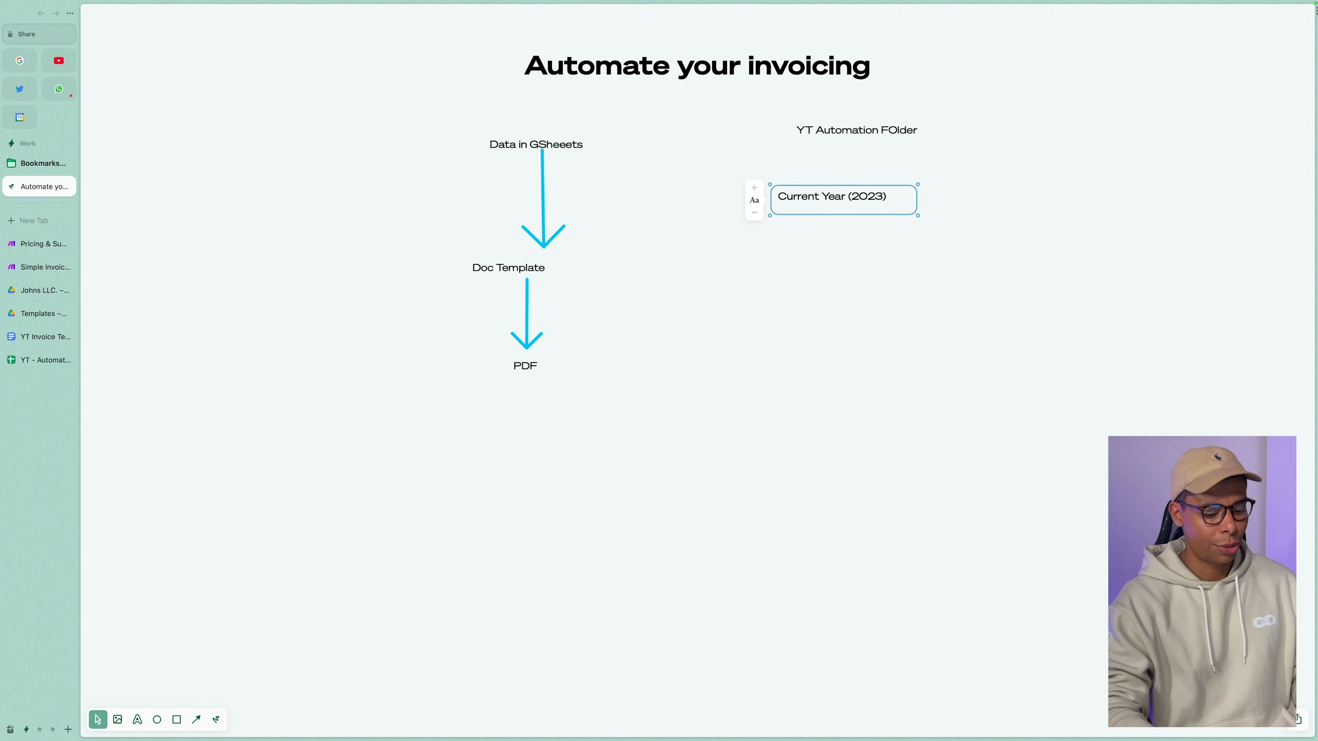
left_click_drag(813, 196, 845, 191)
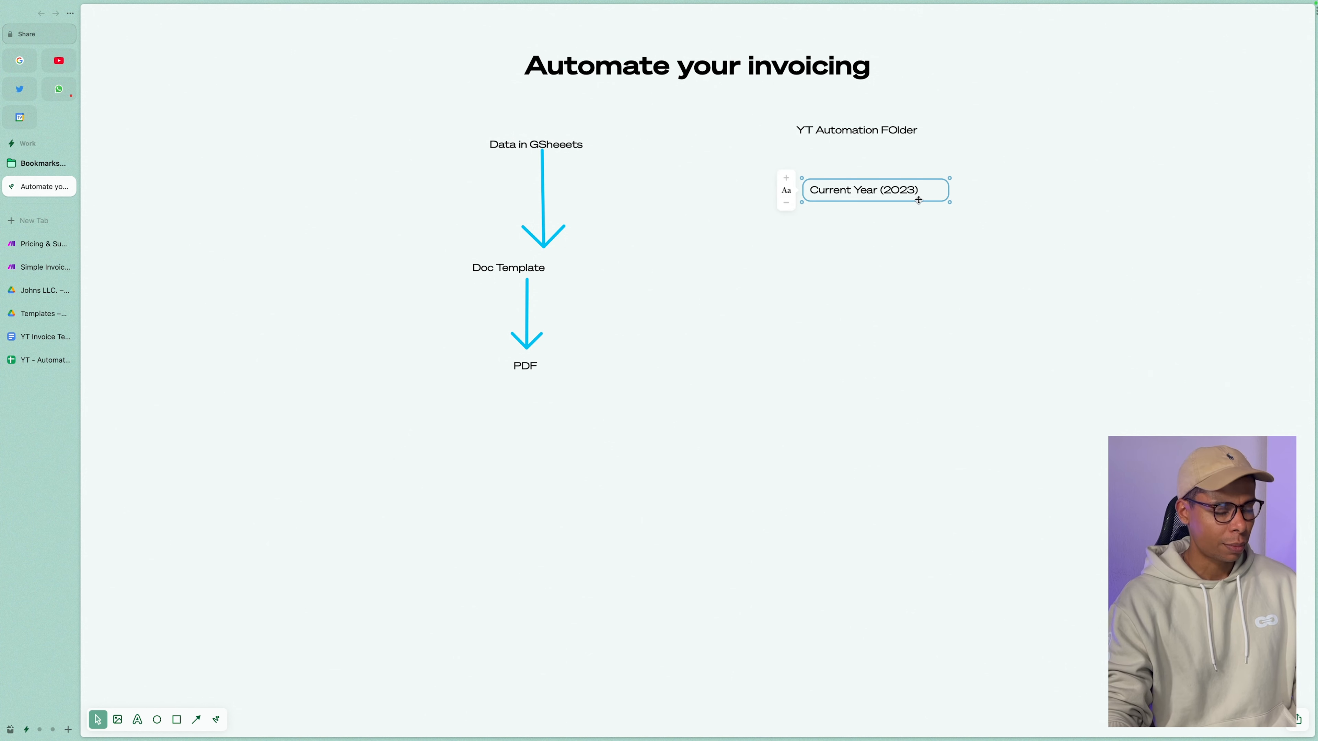
key("a")
left_click_drag(862, 141, 864, 185)
left_click(849, 252)
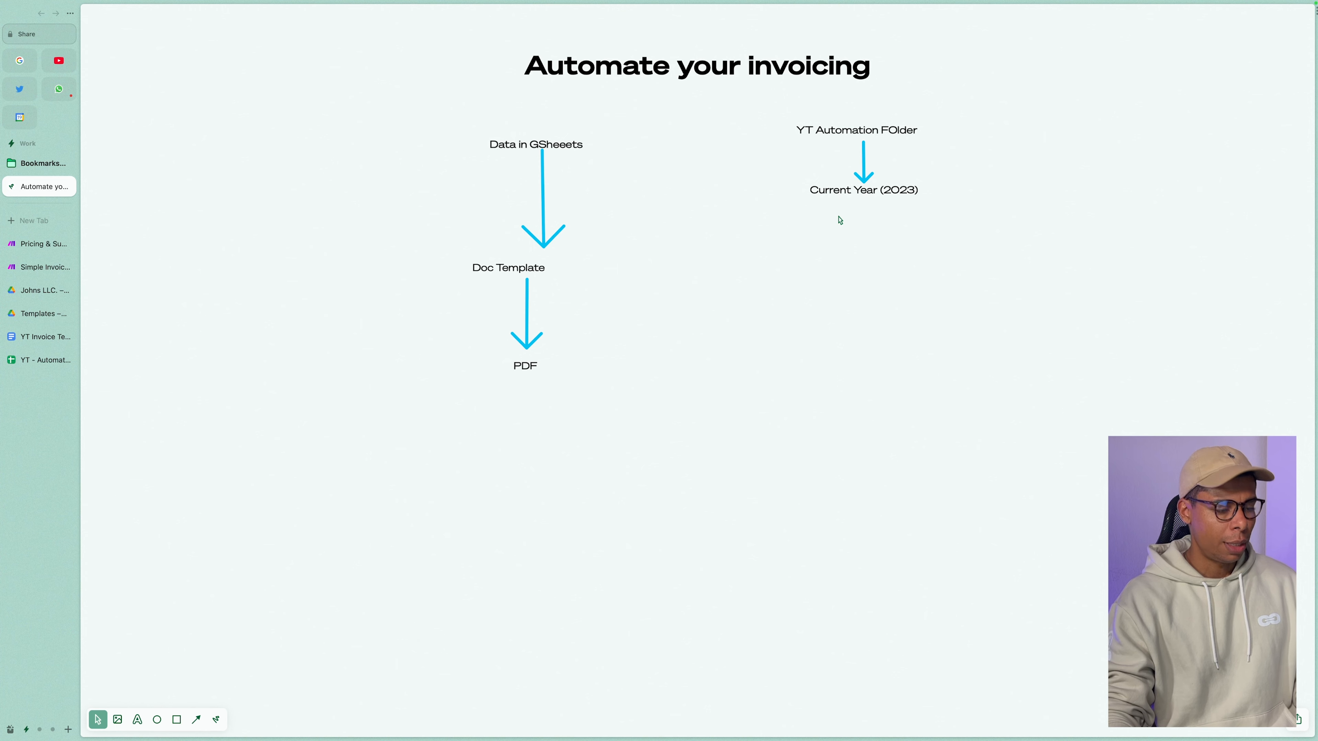
Start a new label below Current Year (2023), typing 'Compay'.
key("t")
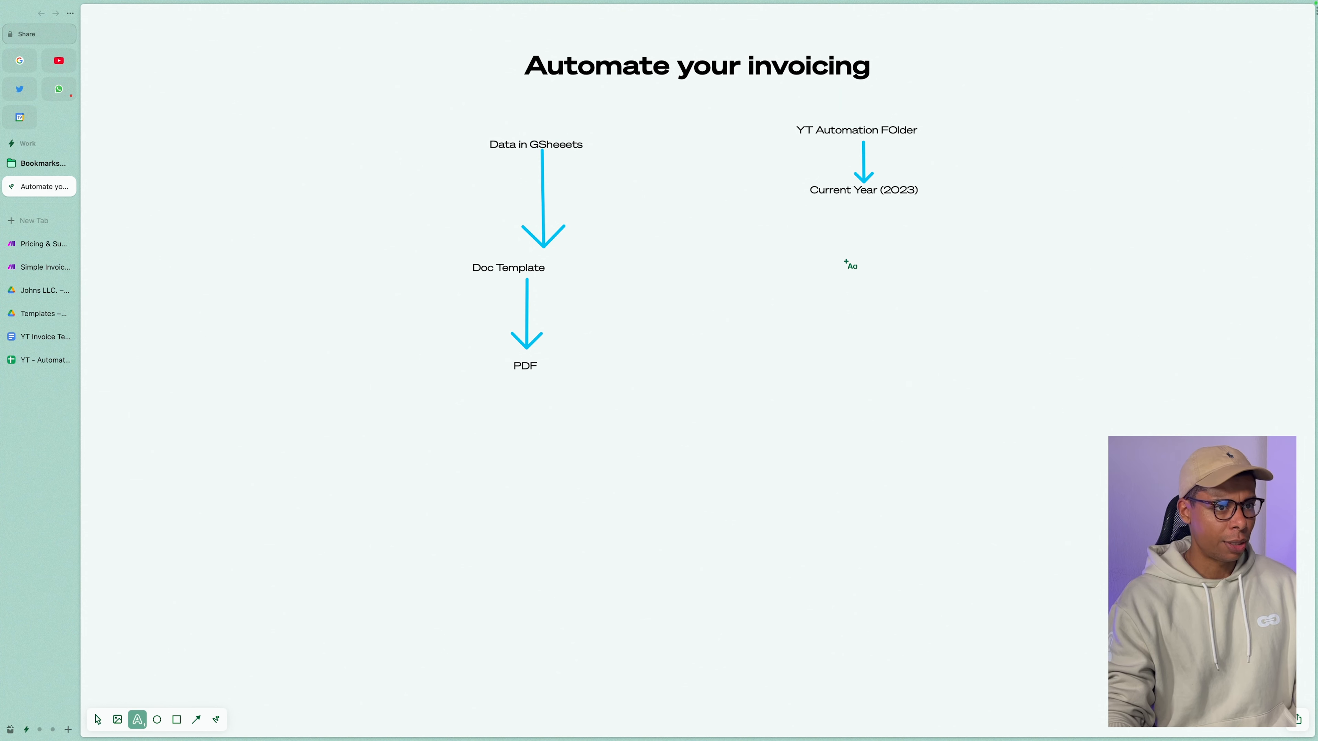
left_click(849, 264)
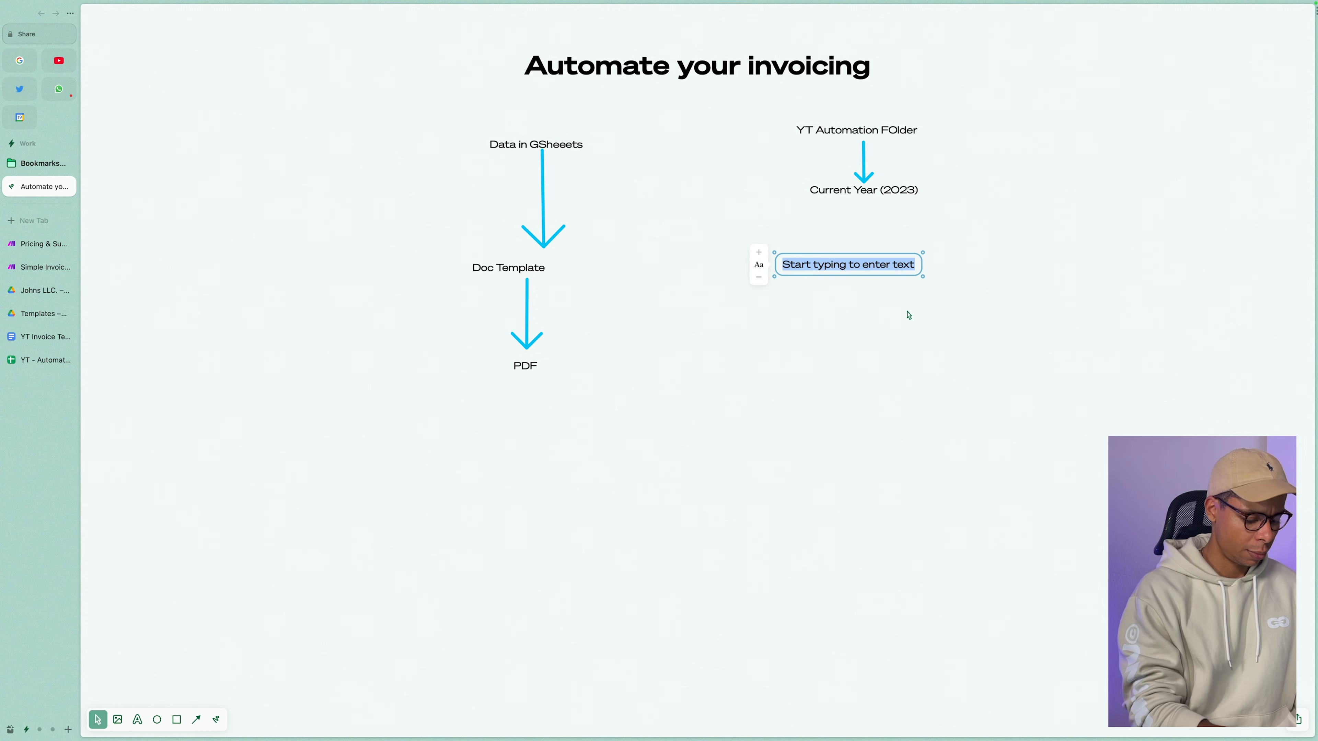
type("Compay")
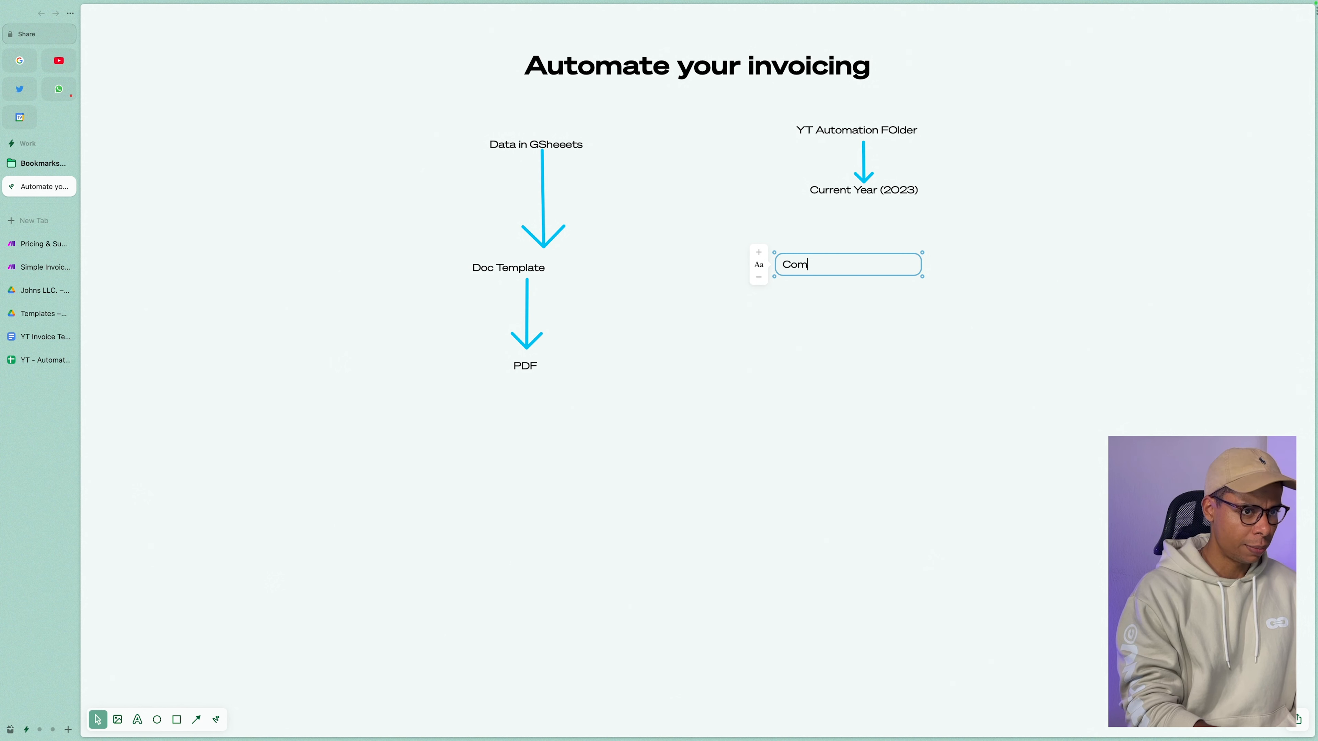
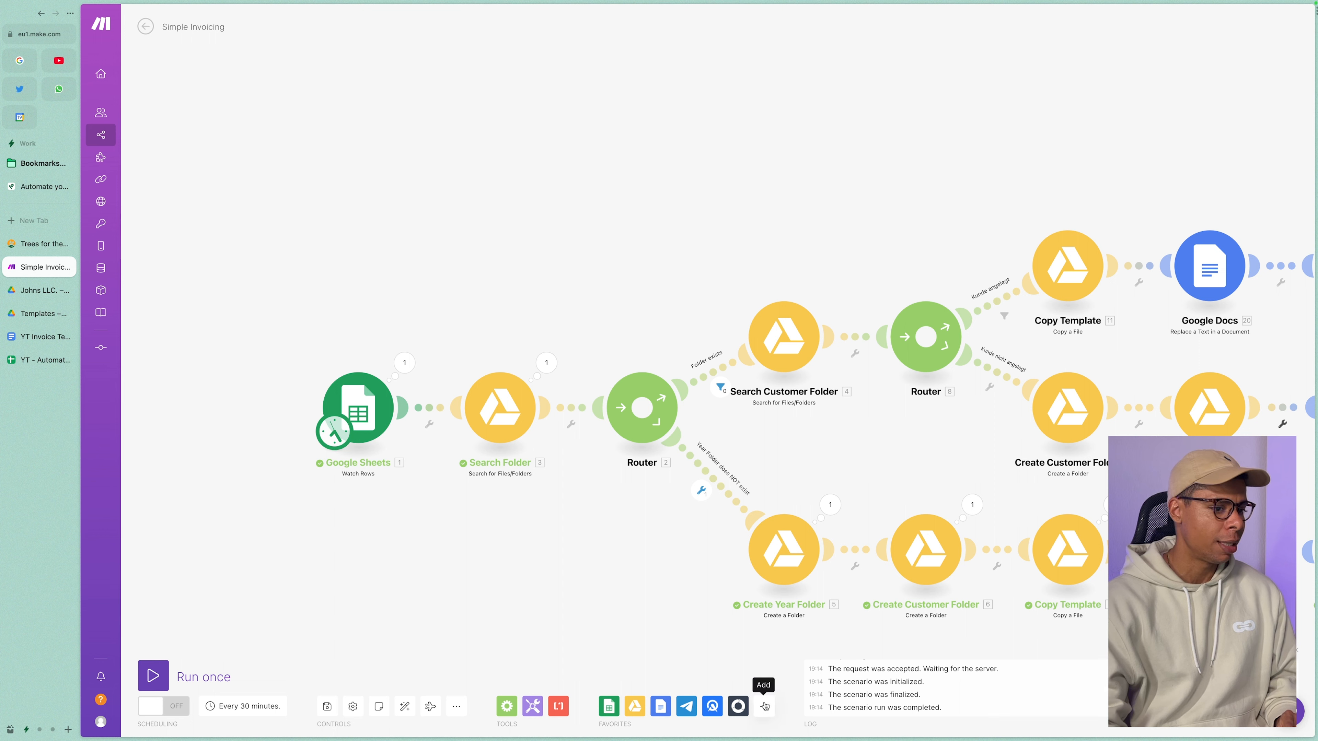
left_click(764, 706)
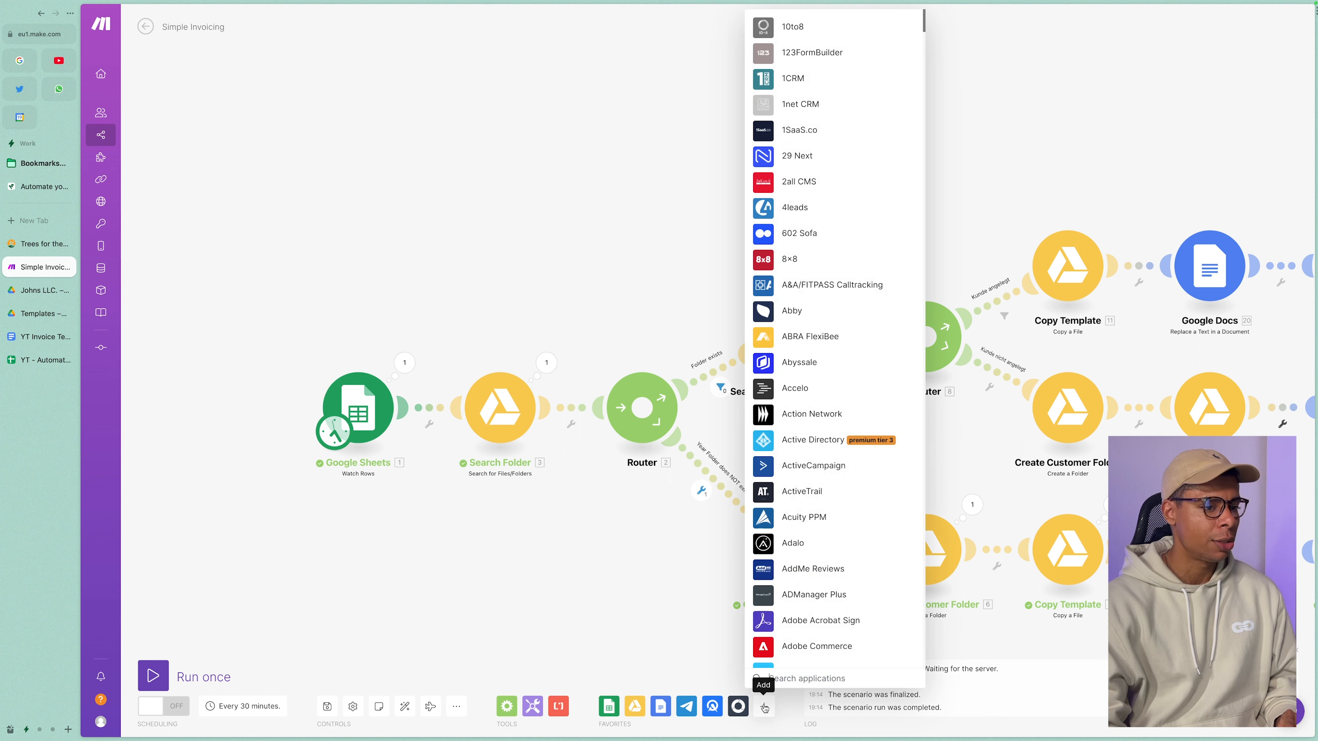
type("google sheets")
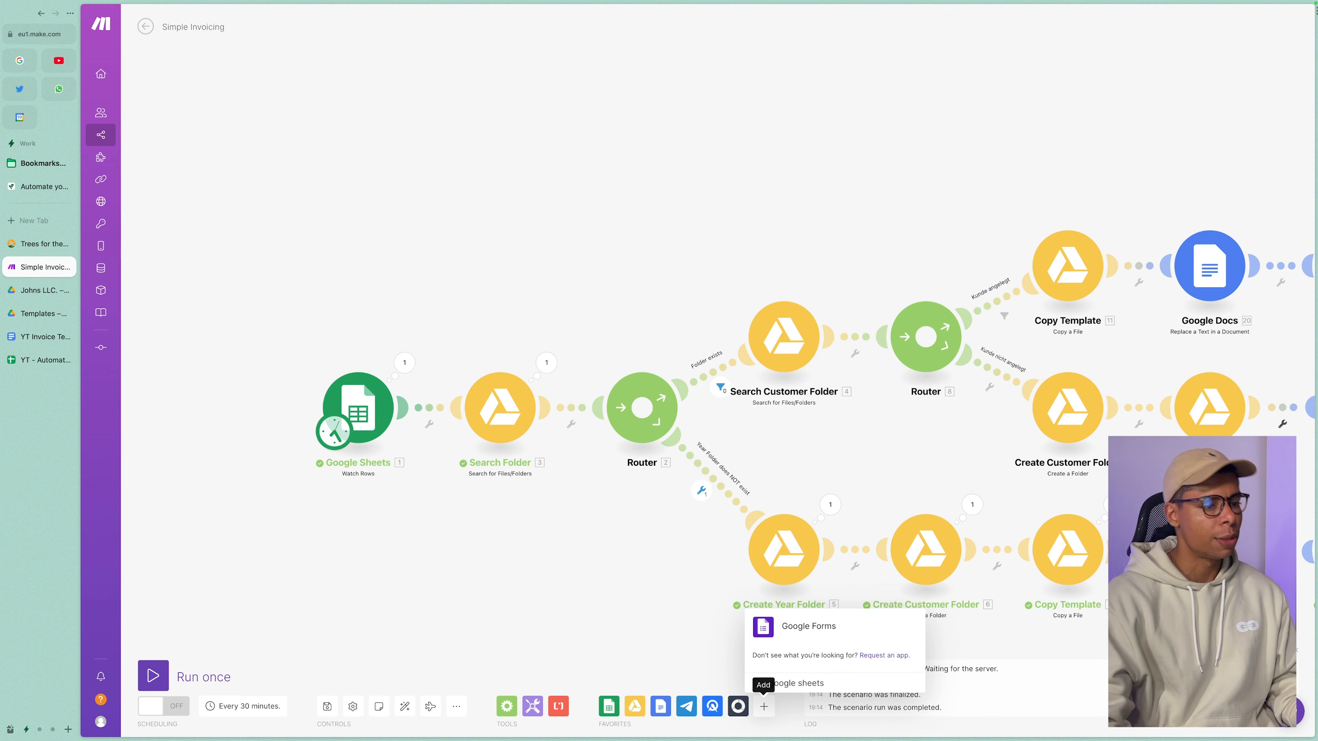
left_click(634, 657)
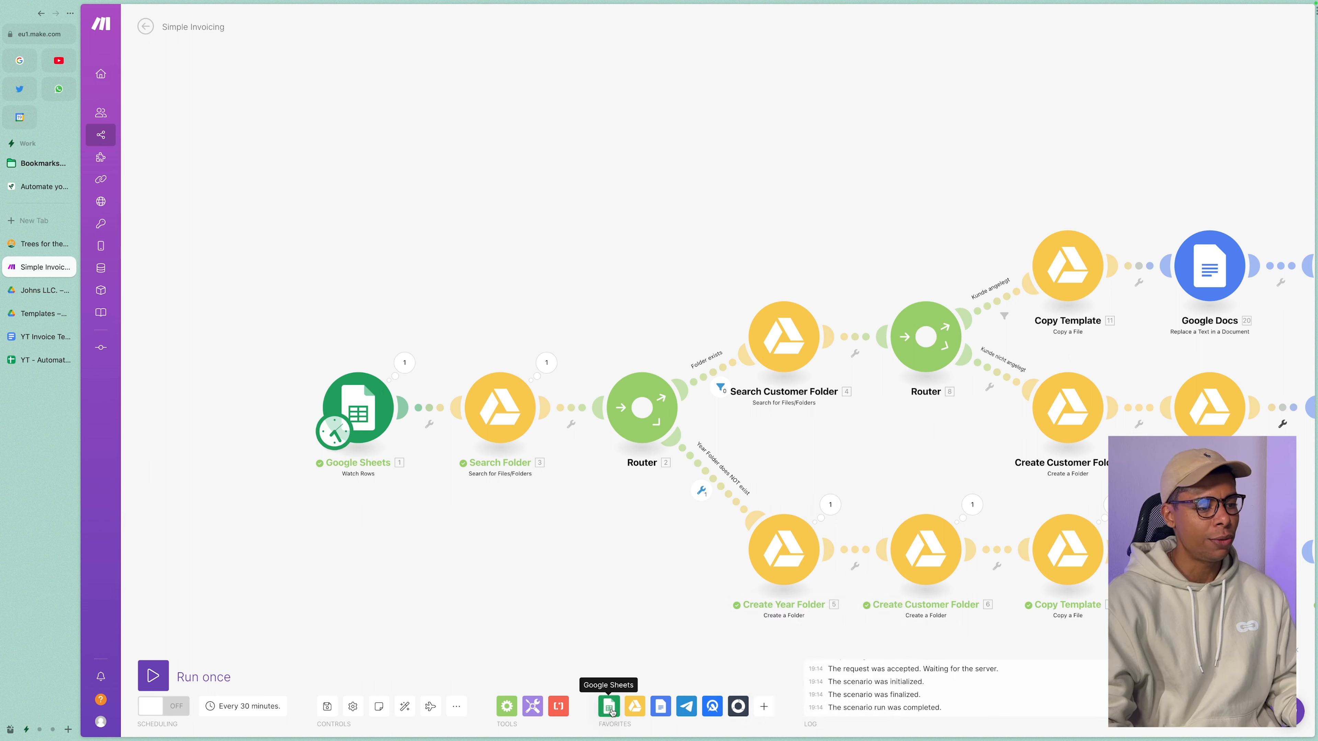
left_click(610, 708)
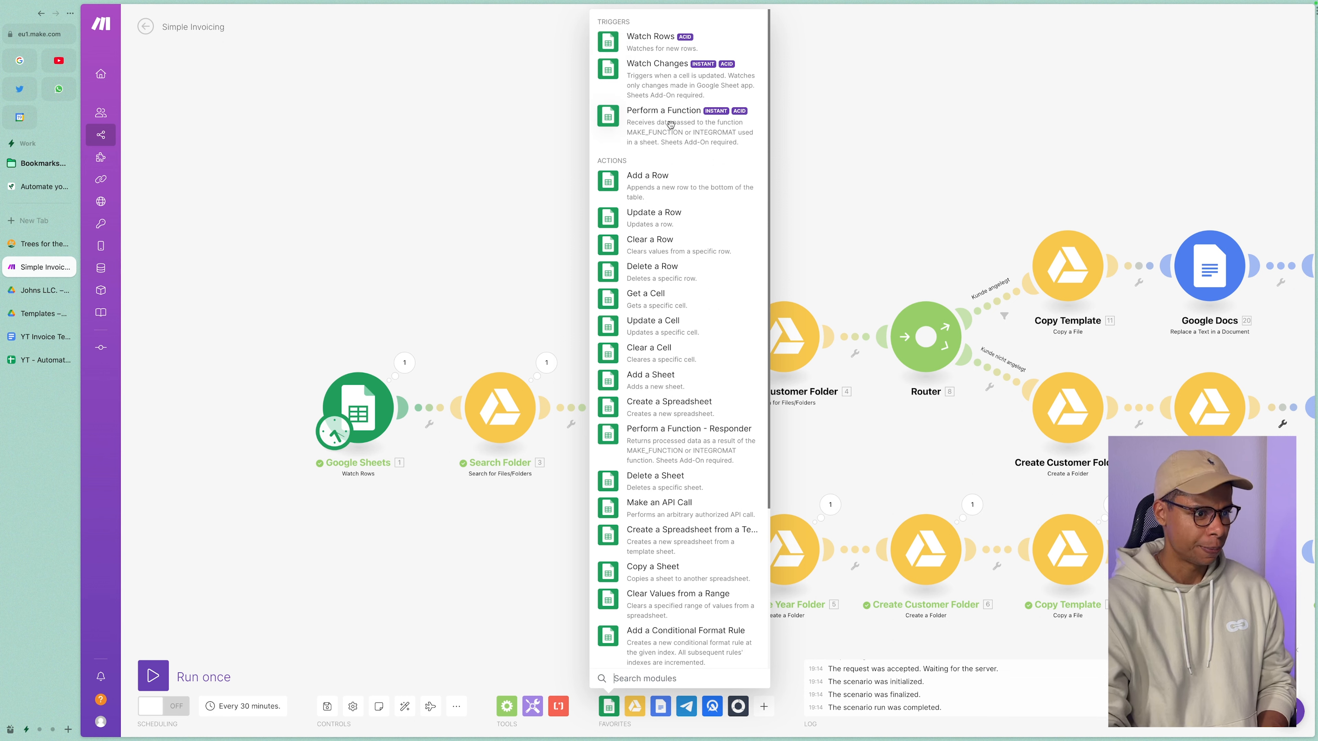
scroll(669, 234, "down", 4)
scroll(669, 233, "up", 4)
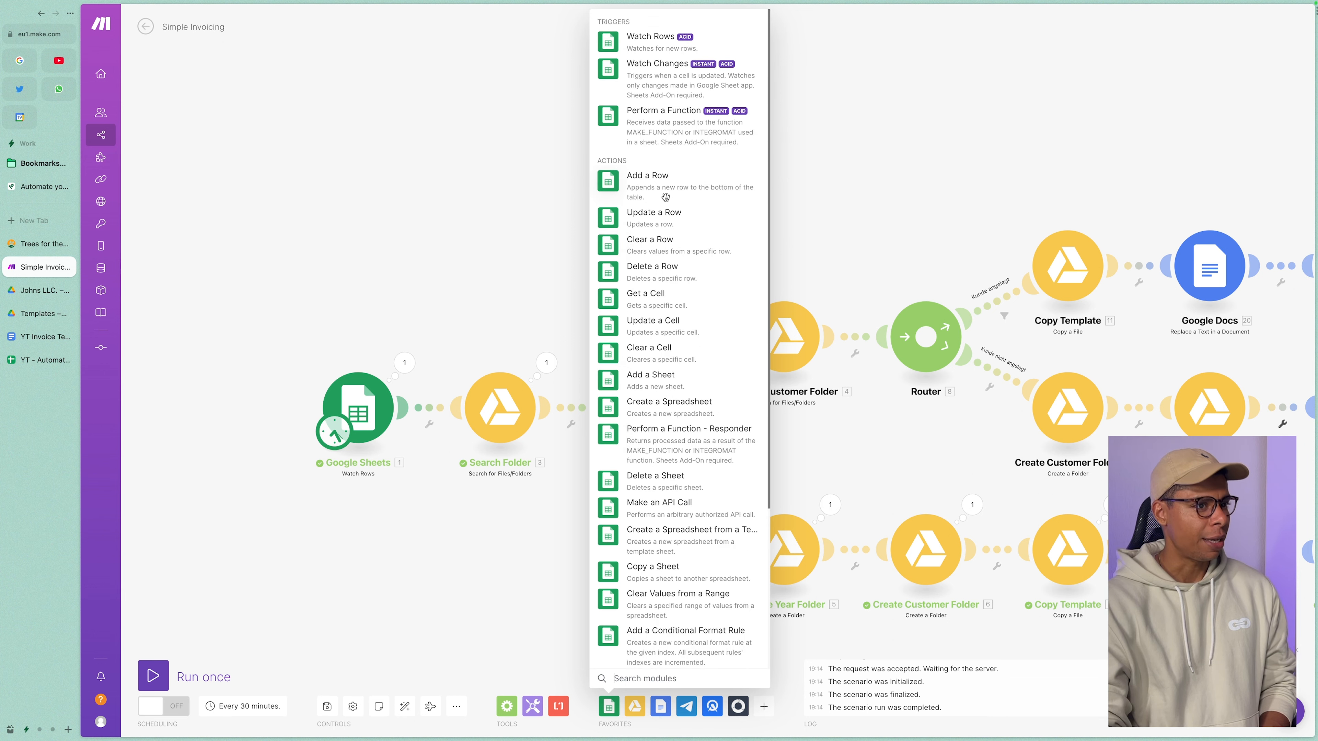
scroll(678, 320, "down", 3)
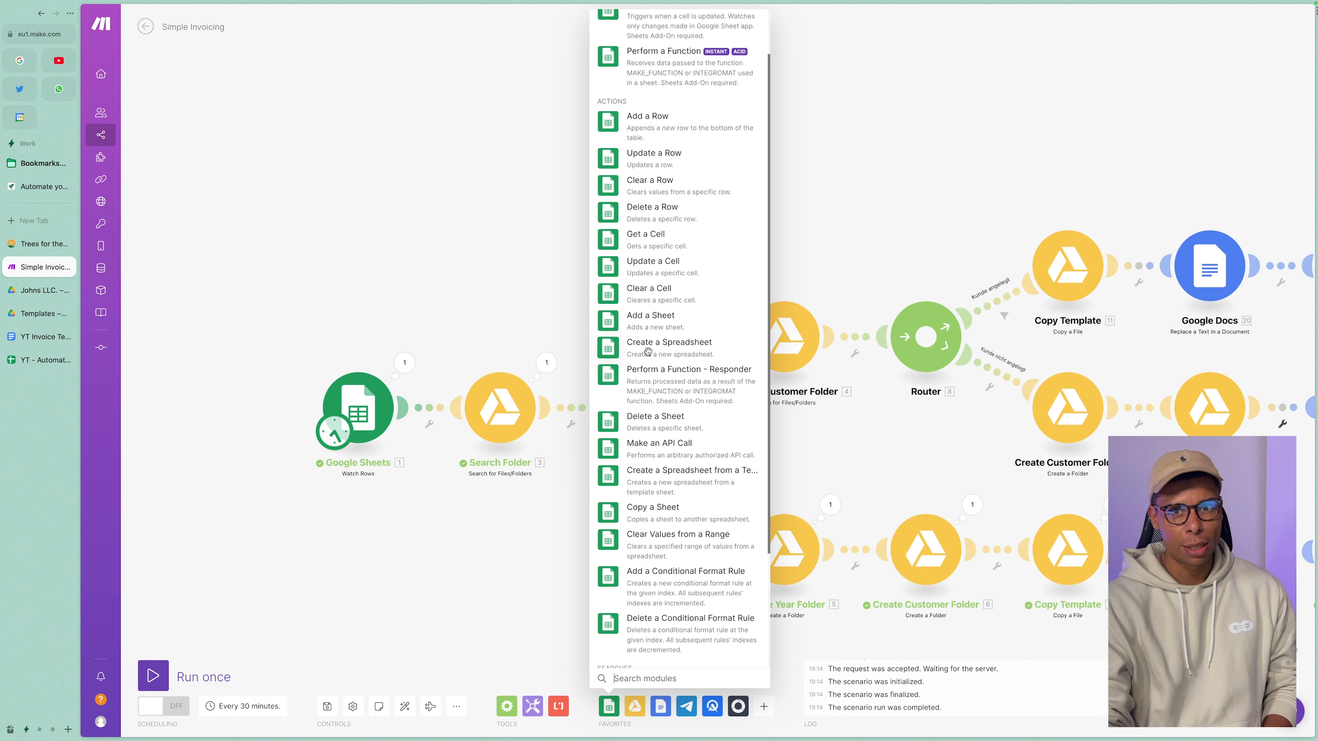
scroll(648, 351, "down", 6)
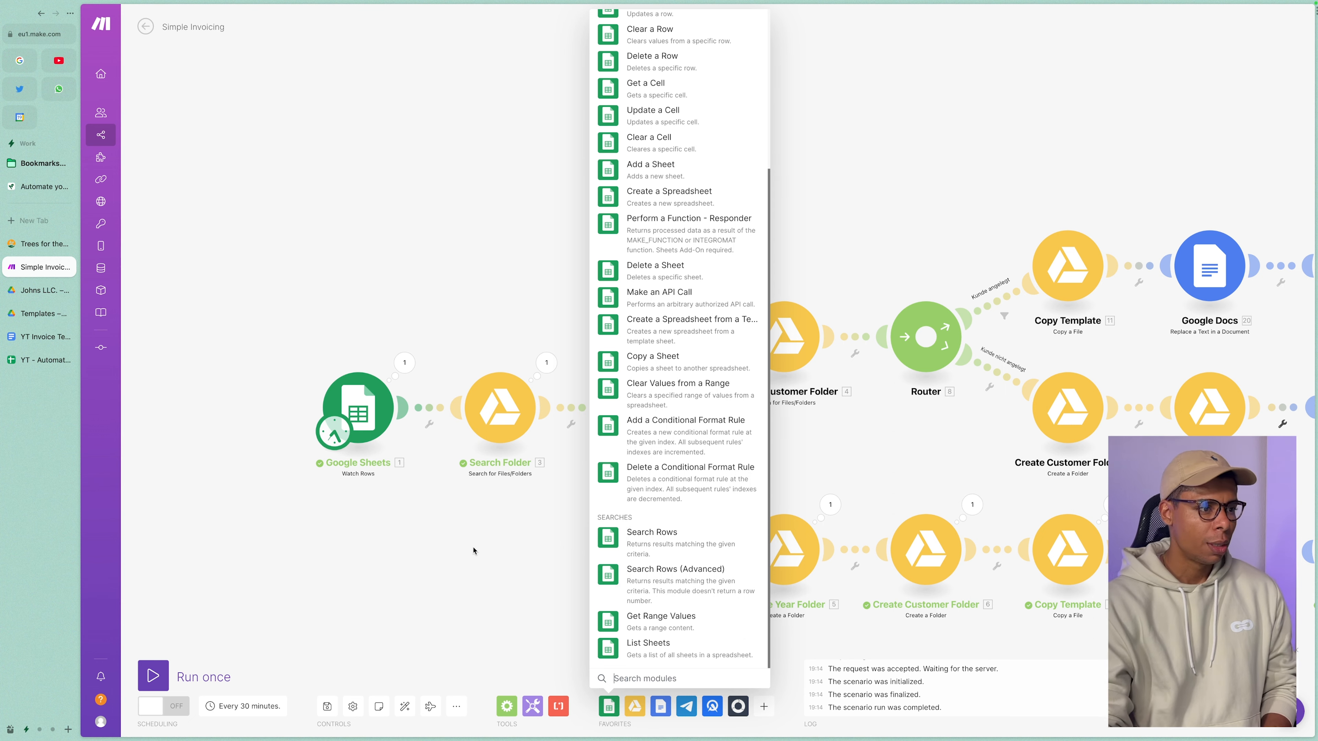
scroll(703, 429, "up", 8)
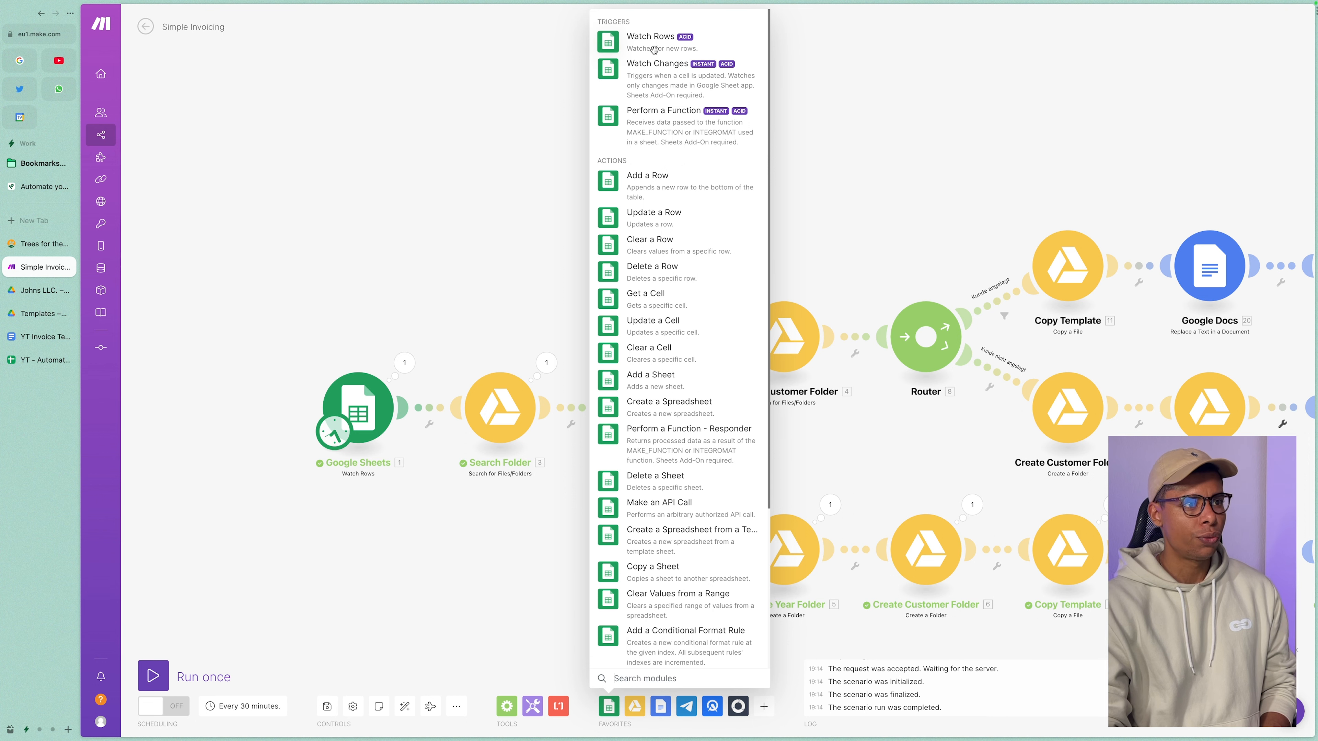
left_click(450, 551)
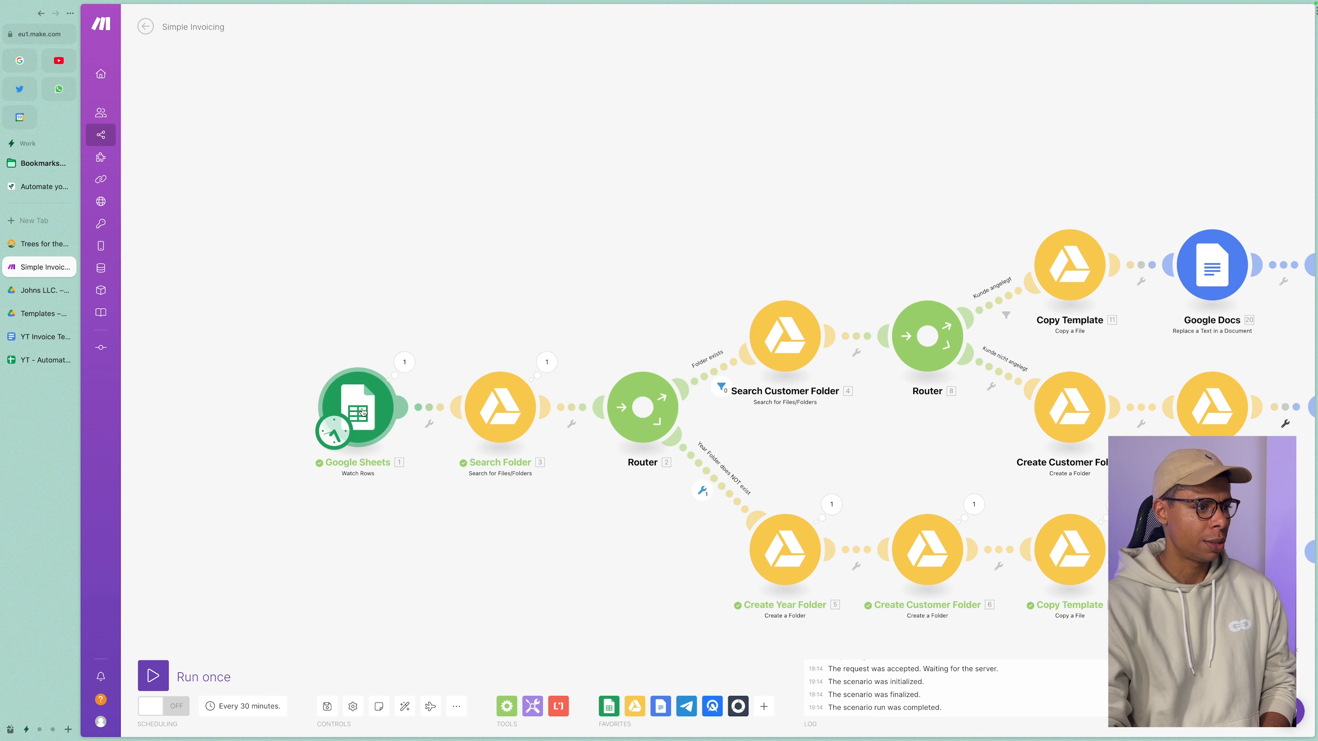
Verify the Watch Rows connection and My Drive, reselect YT - Automate Invoicing, and view that spreadsheet.
left_click(363, 413)
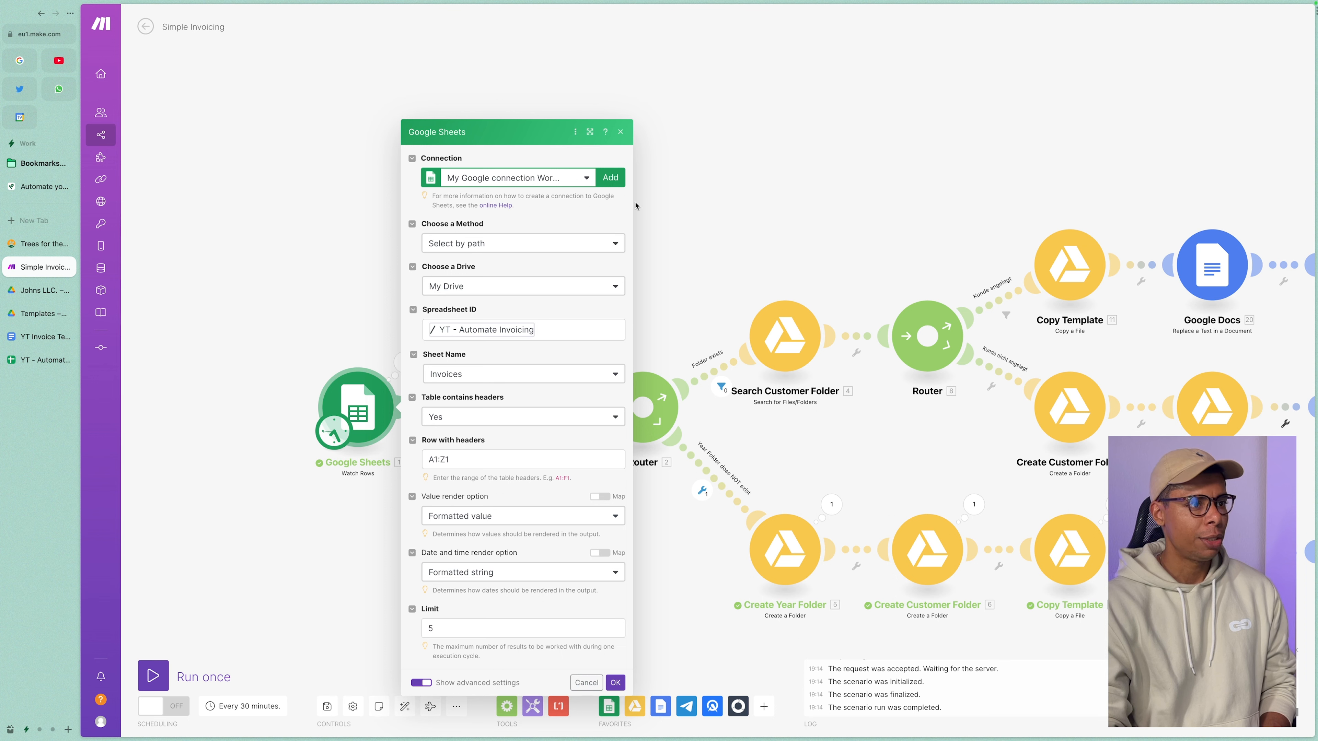
left_click(617, 182)
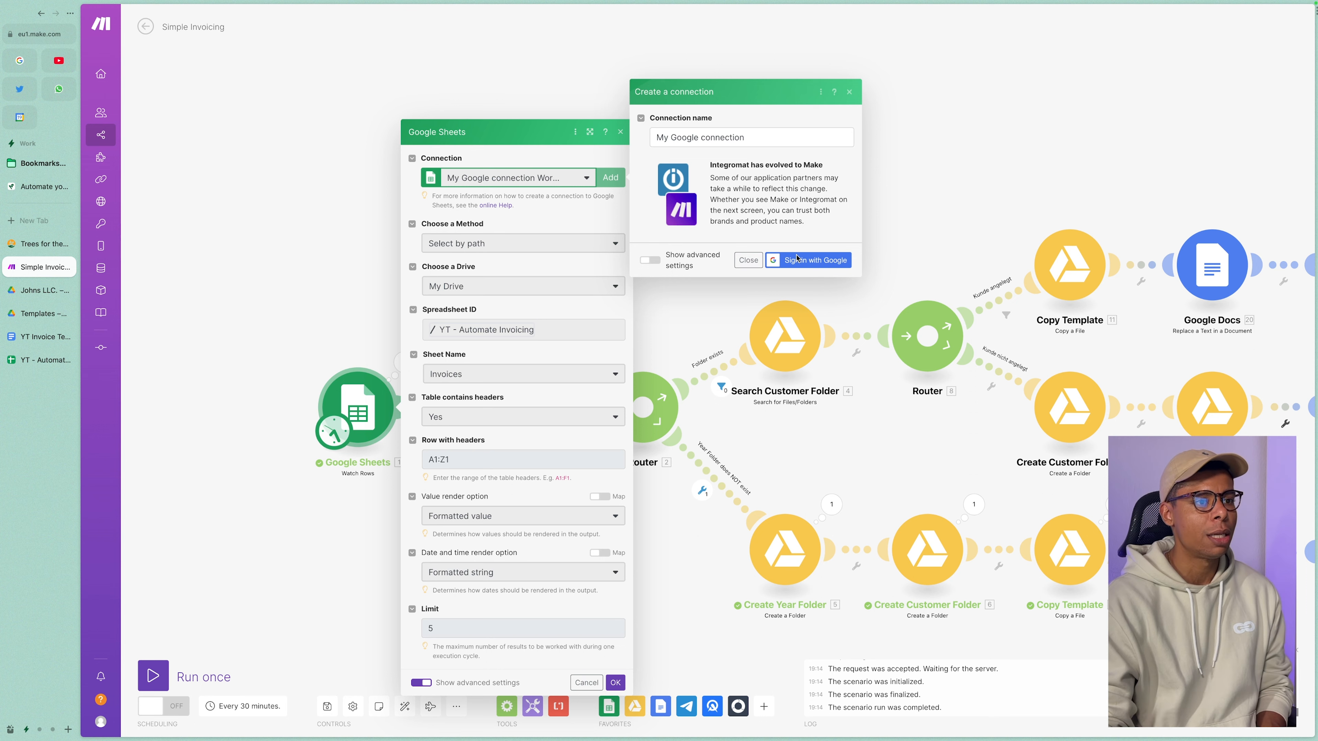
left_click(850, 92)
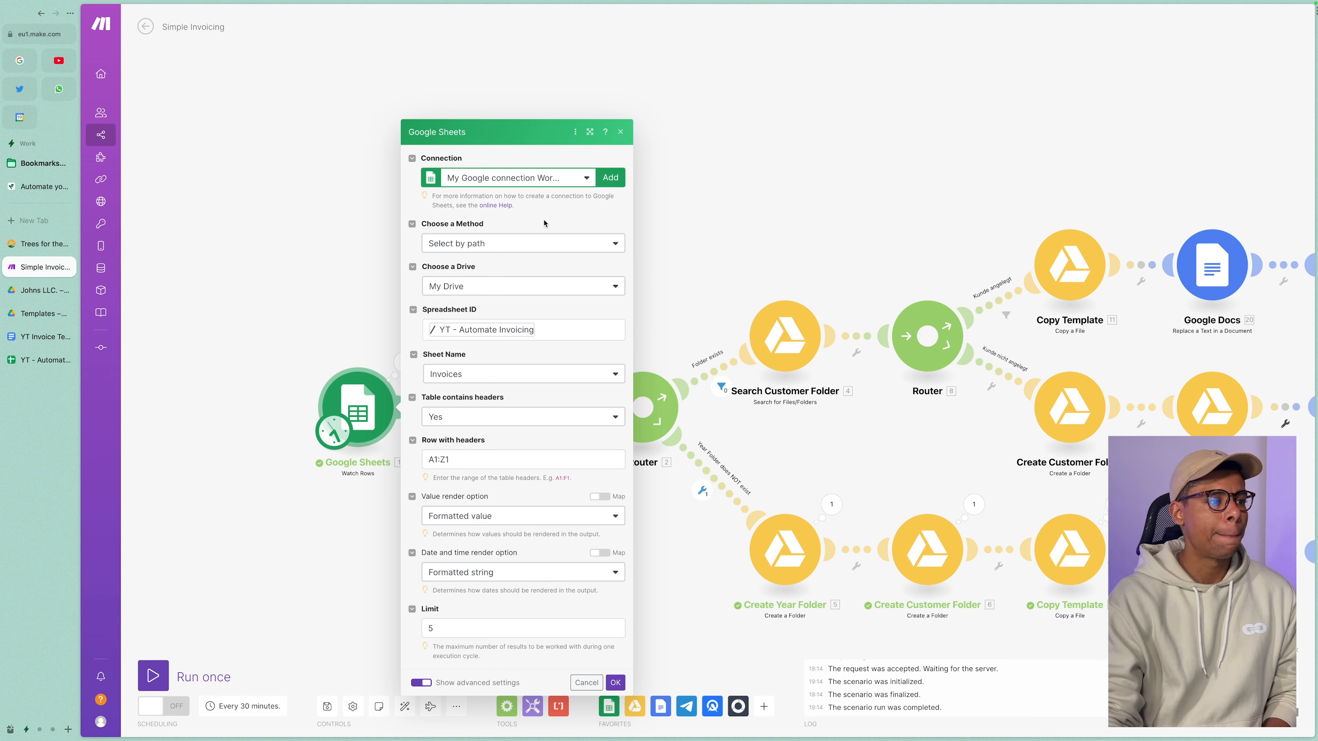
left_click(485, 284)
left_click(478, 290)
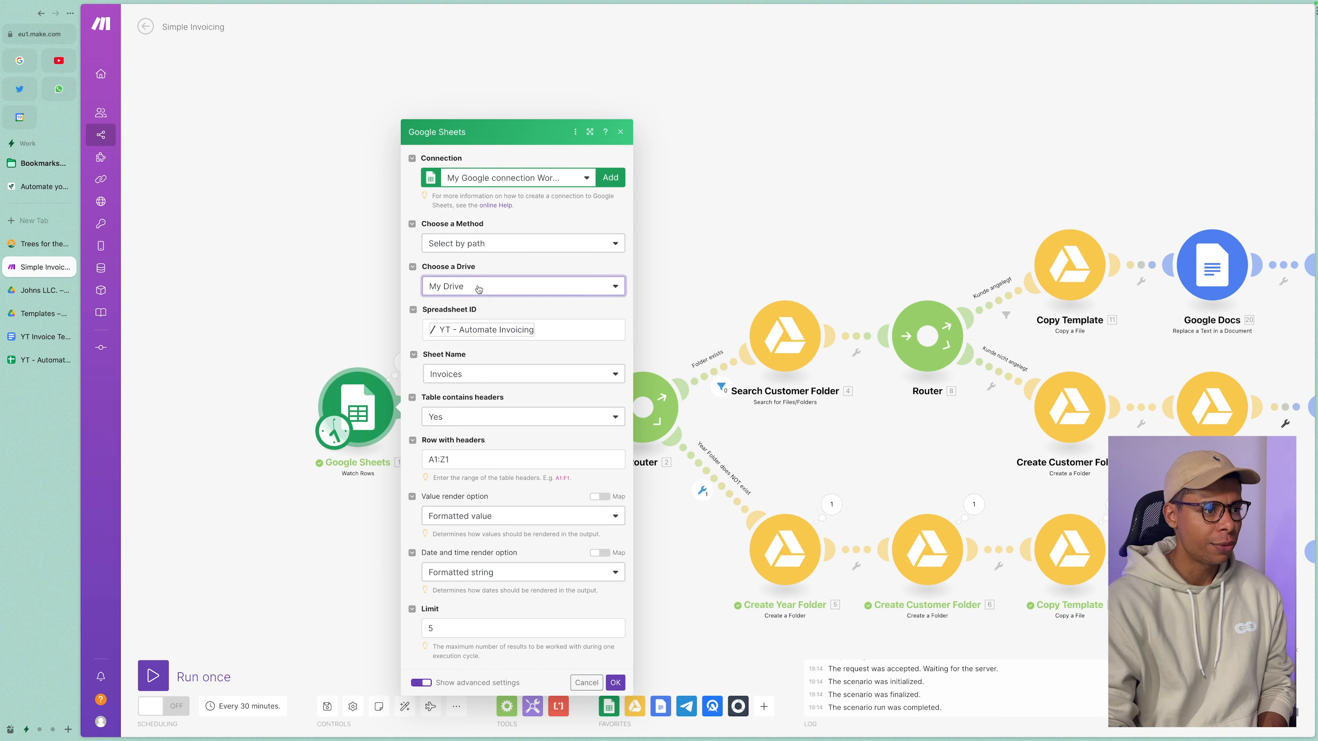
left_click(496, 327)
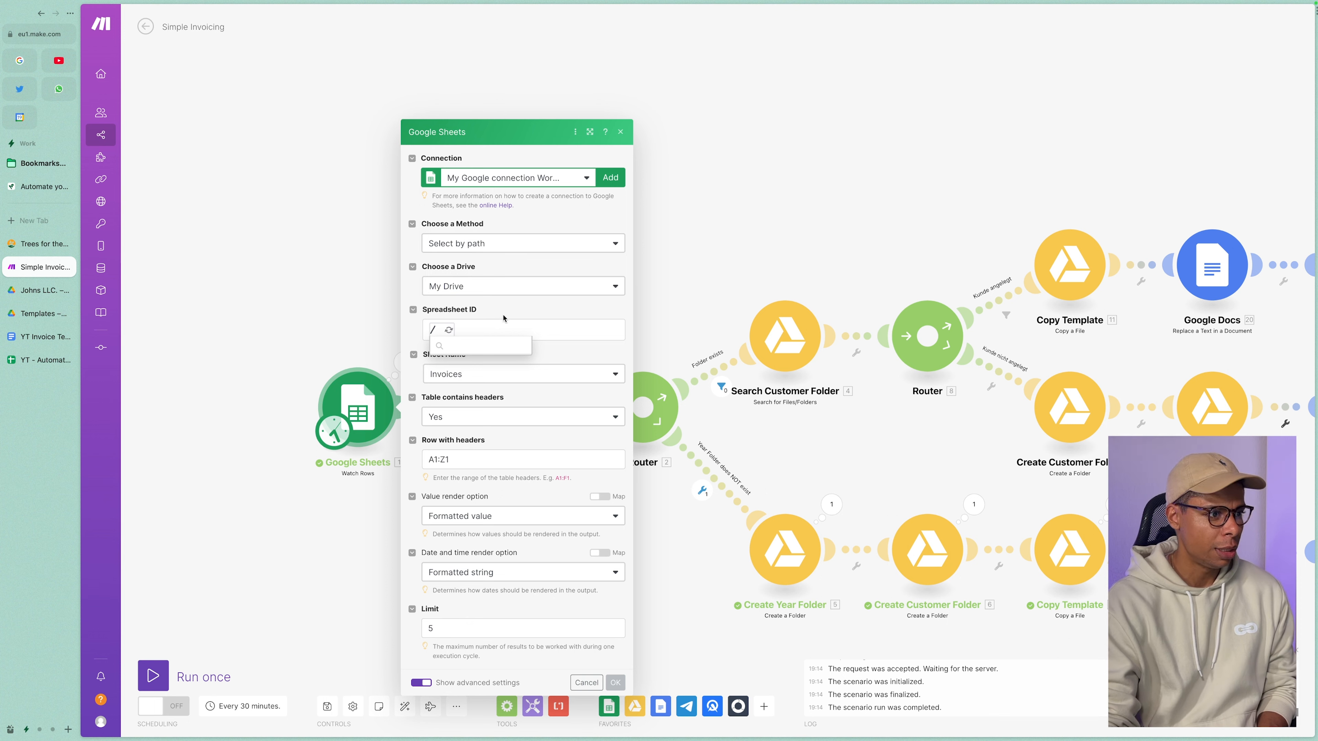
left_click(473, 367)
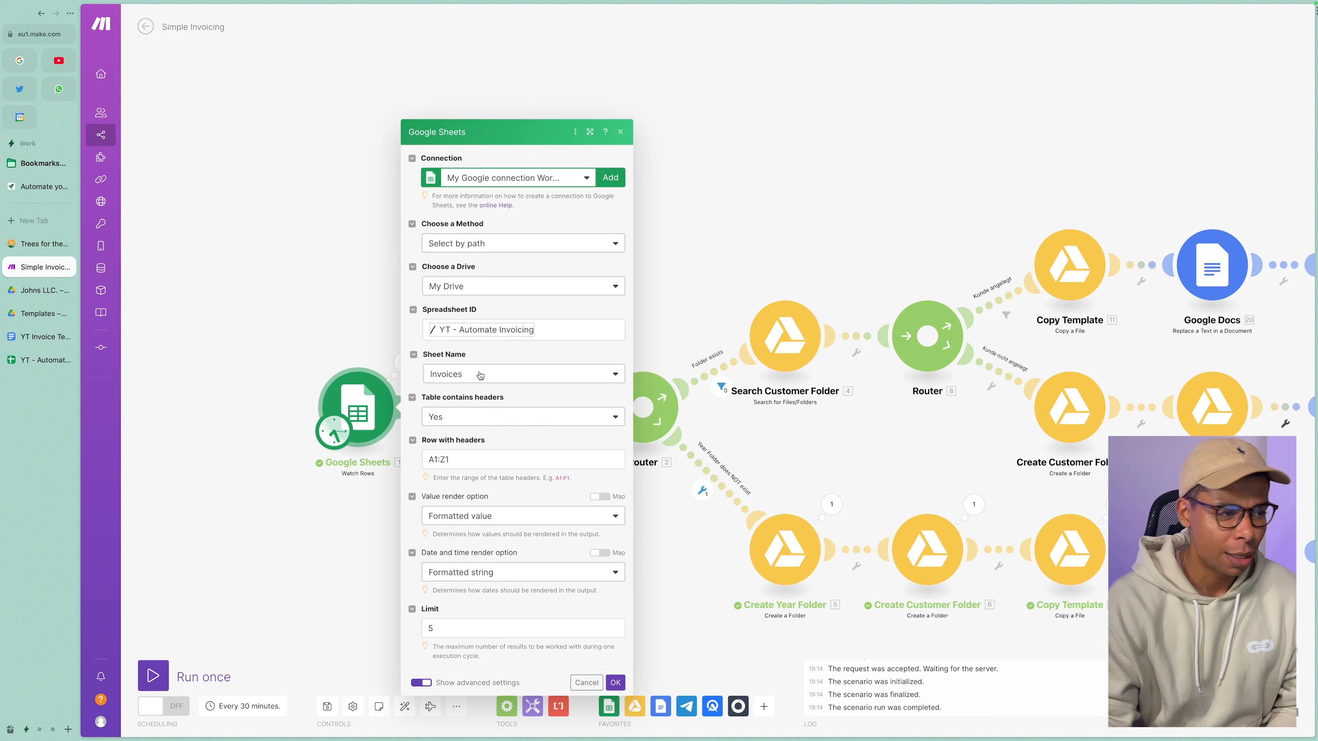
left_click(17, 357)
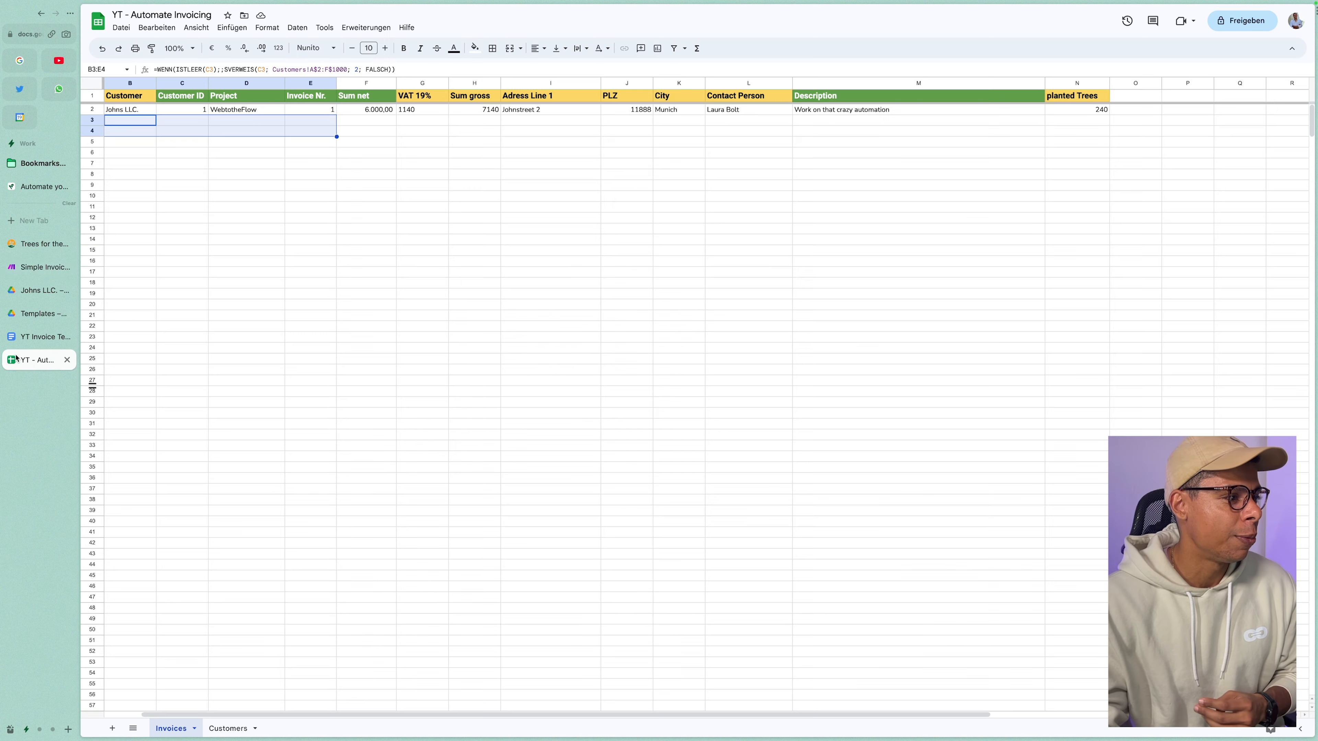
Review the invoice row's headers, project, invoice number and net sum, then show the Customers sheet.
left_click(335, 500)
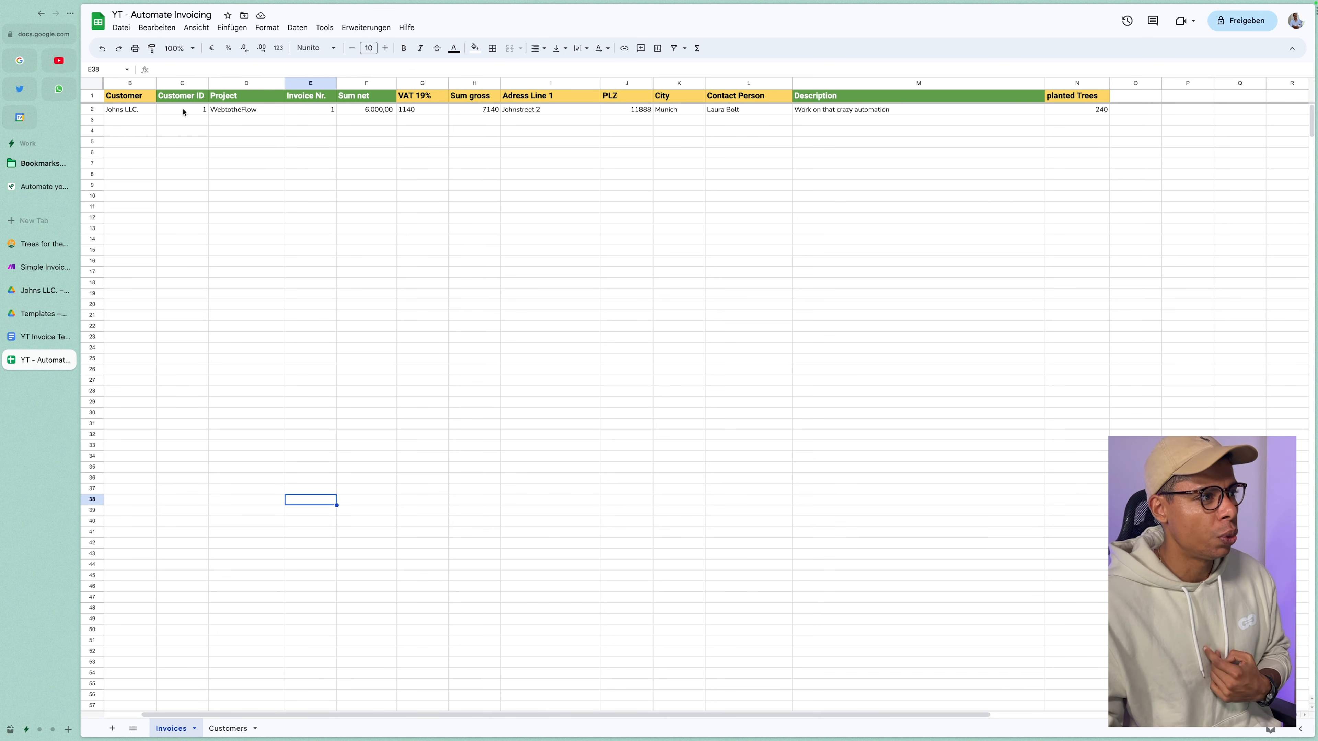
left_click_drag(195, 95, 407, 103)
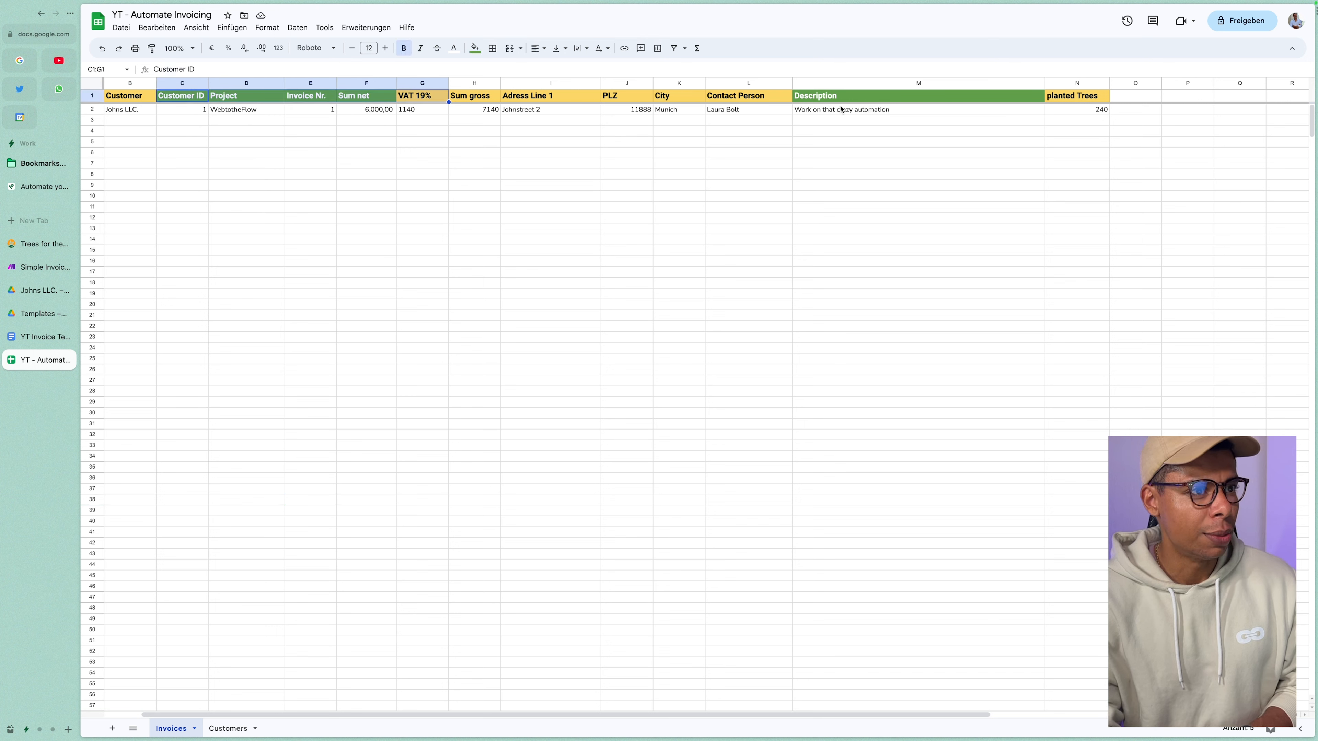
left_click(225, 110)
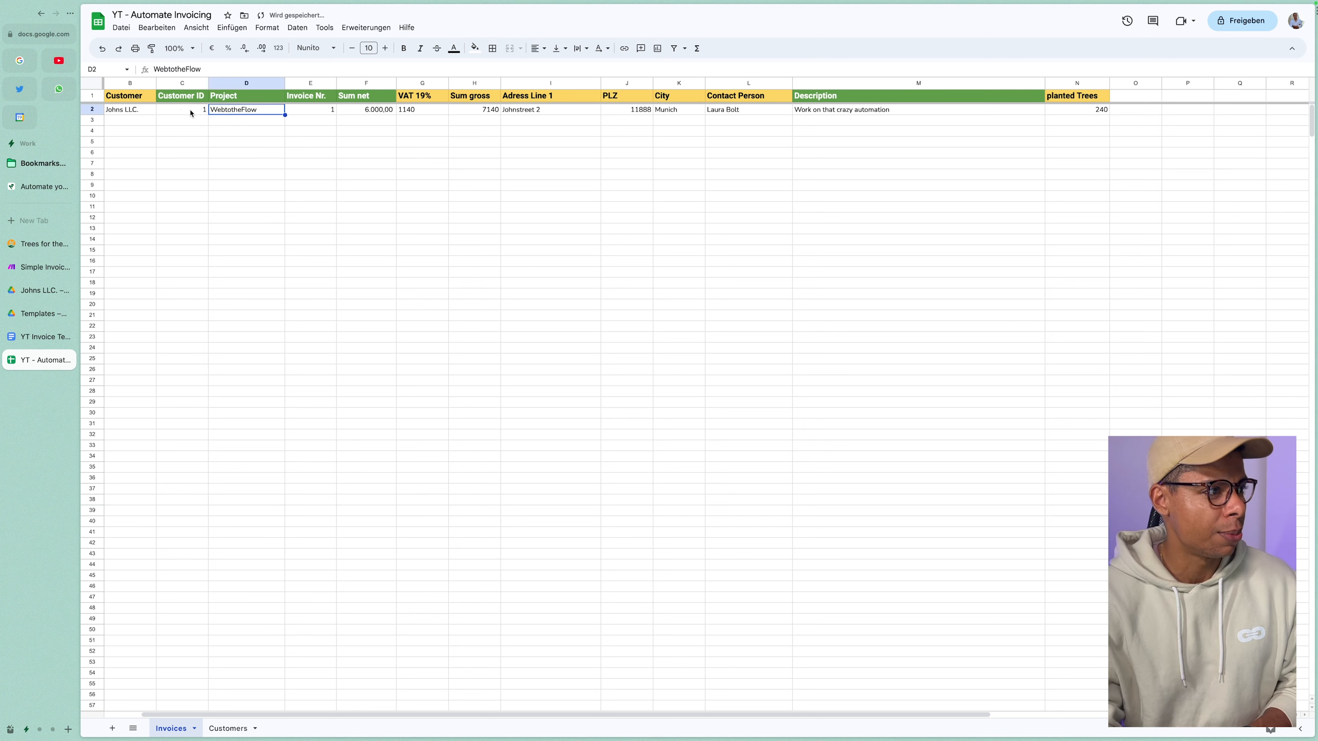
left_click(320, 114)
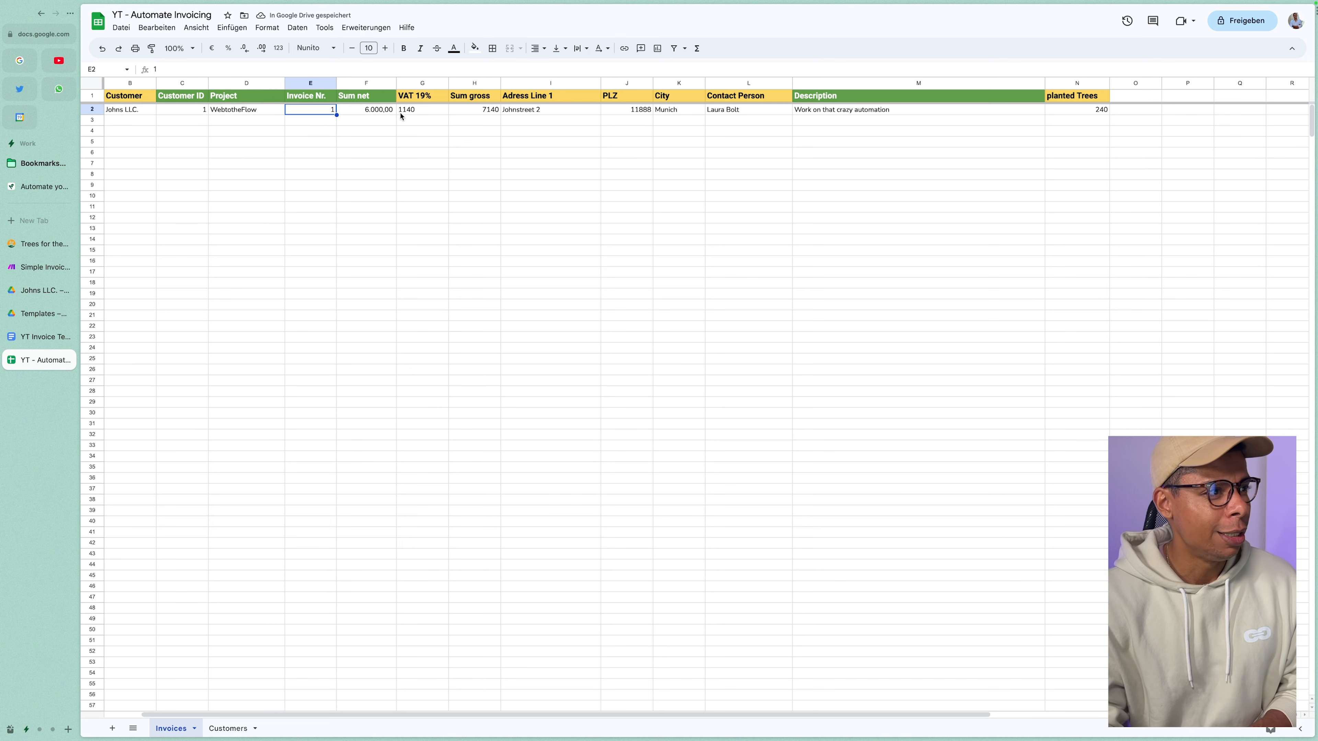
left_click(368, 111)
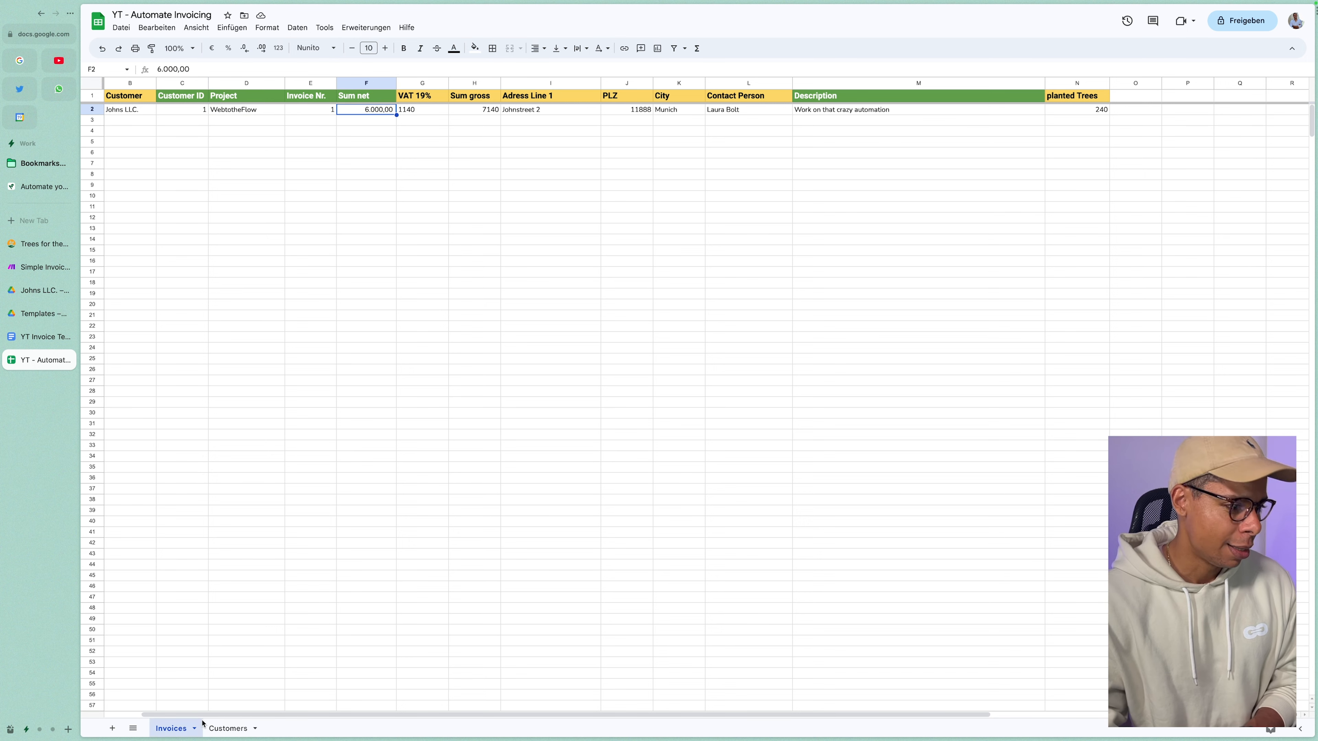
left_click(223, 727)
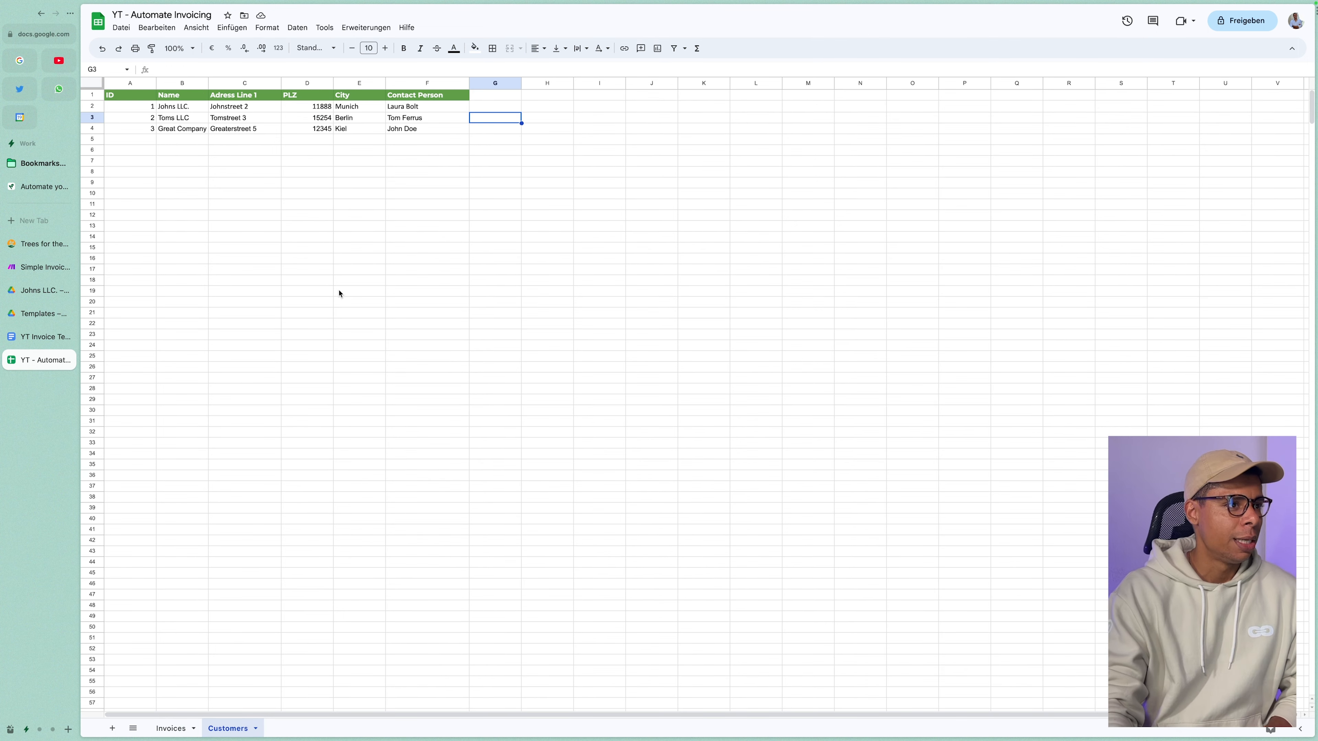
Start customer row 5 with ID 4 and the name Webtotheflow.
left_click(345, 283)
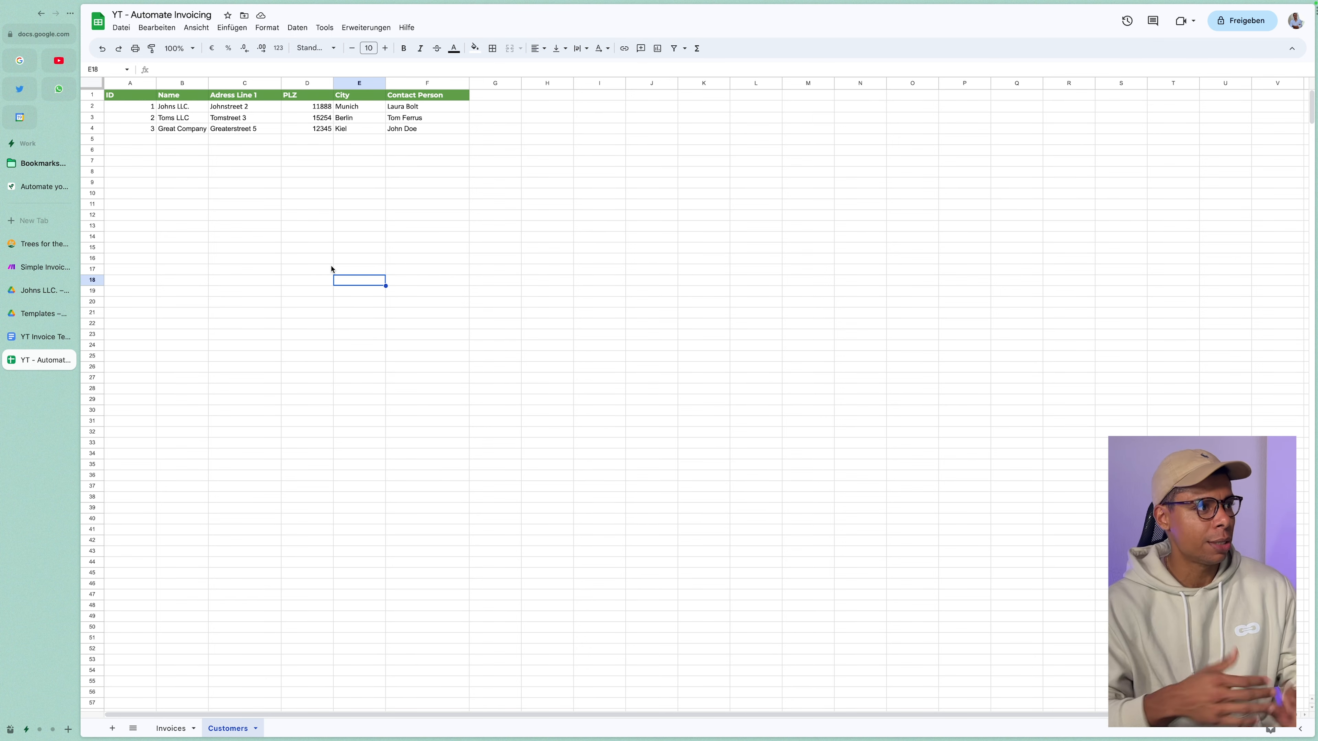
left_click(138, 141)
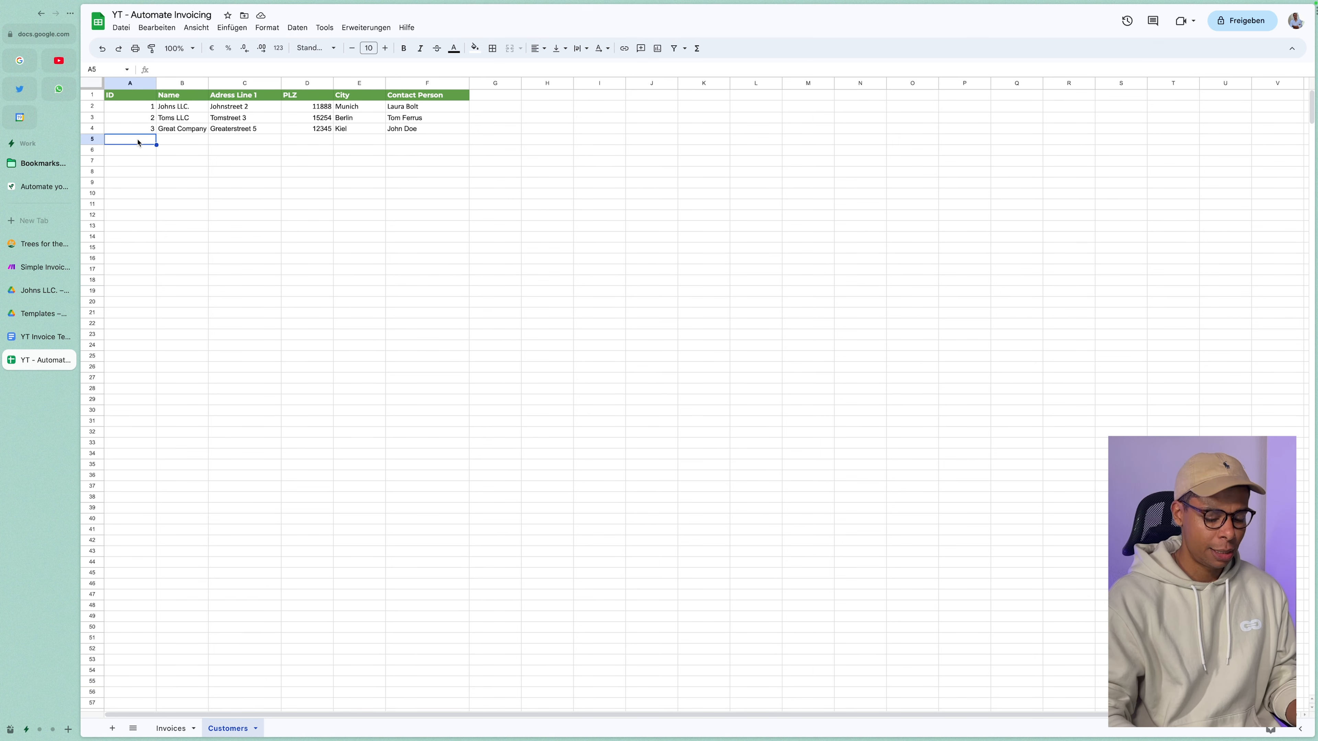
type("4")
key("Tab")
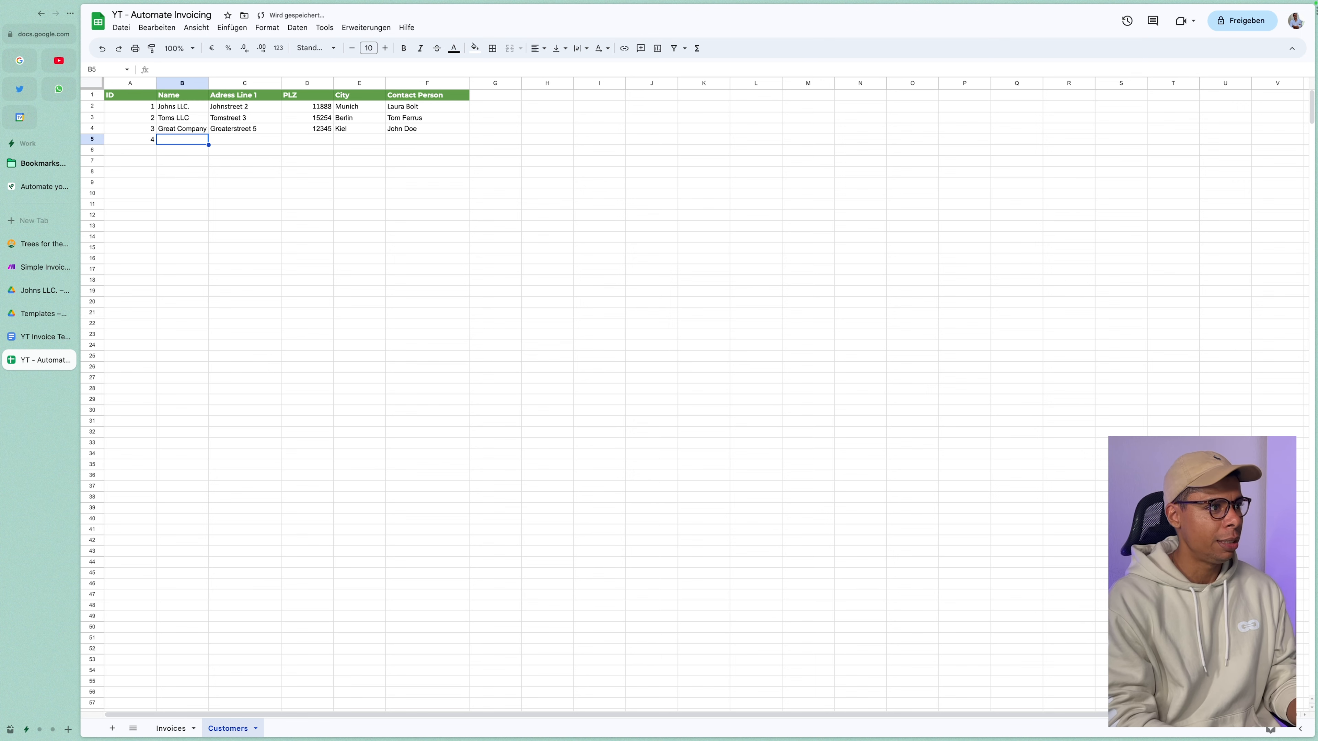
type("Webtothe")
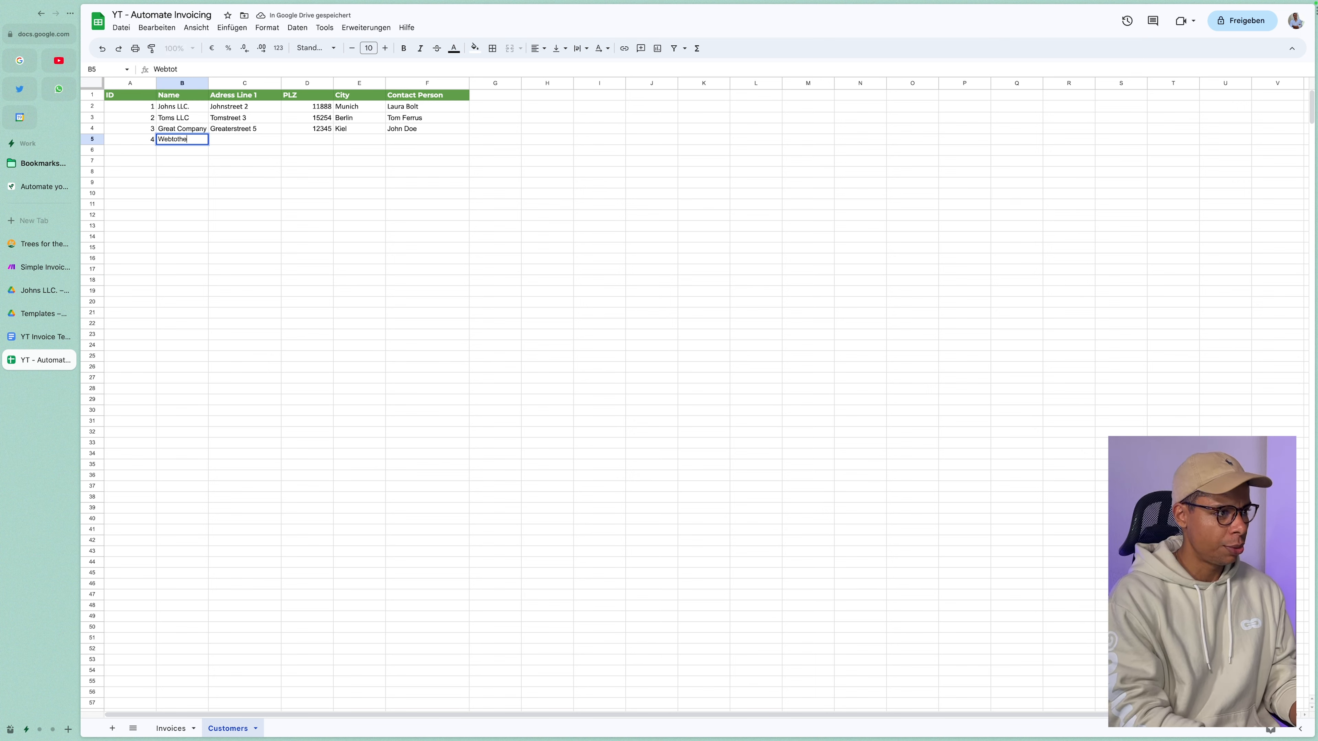
type("flow")
key("Tab")
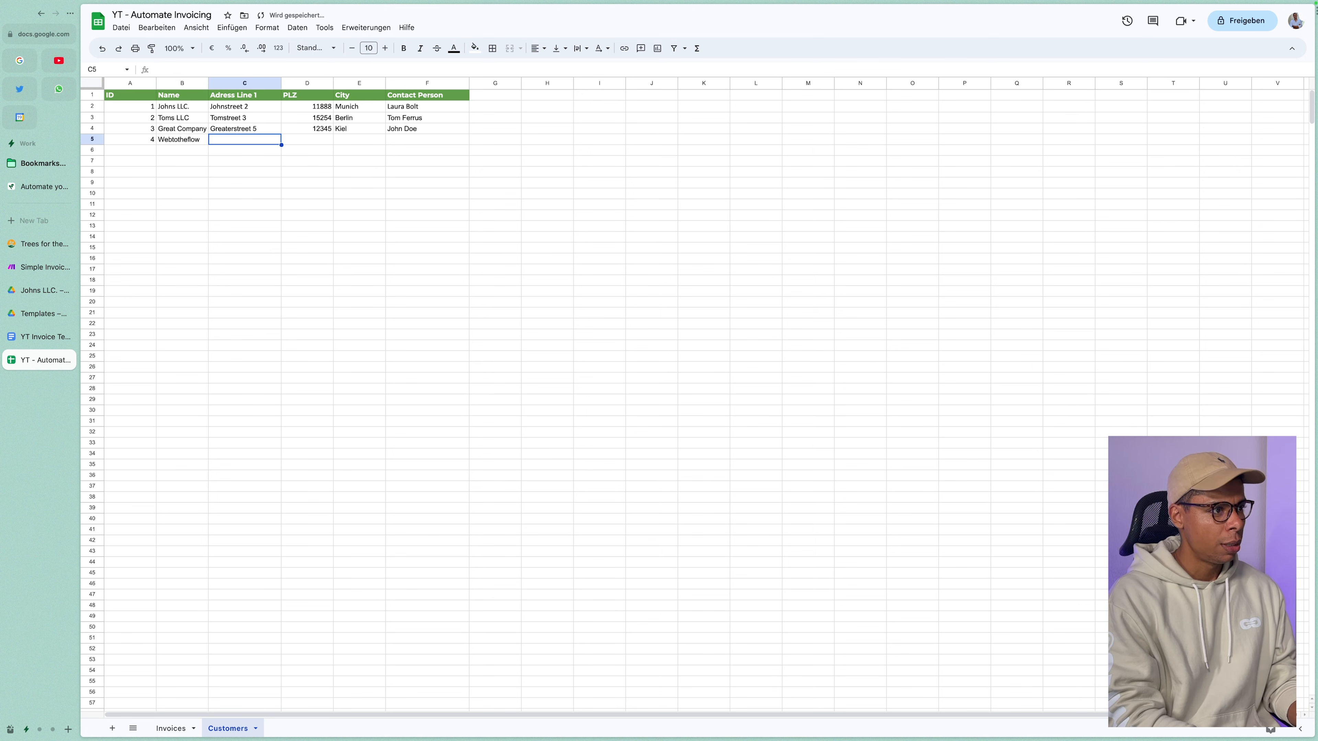
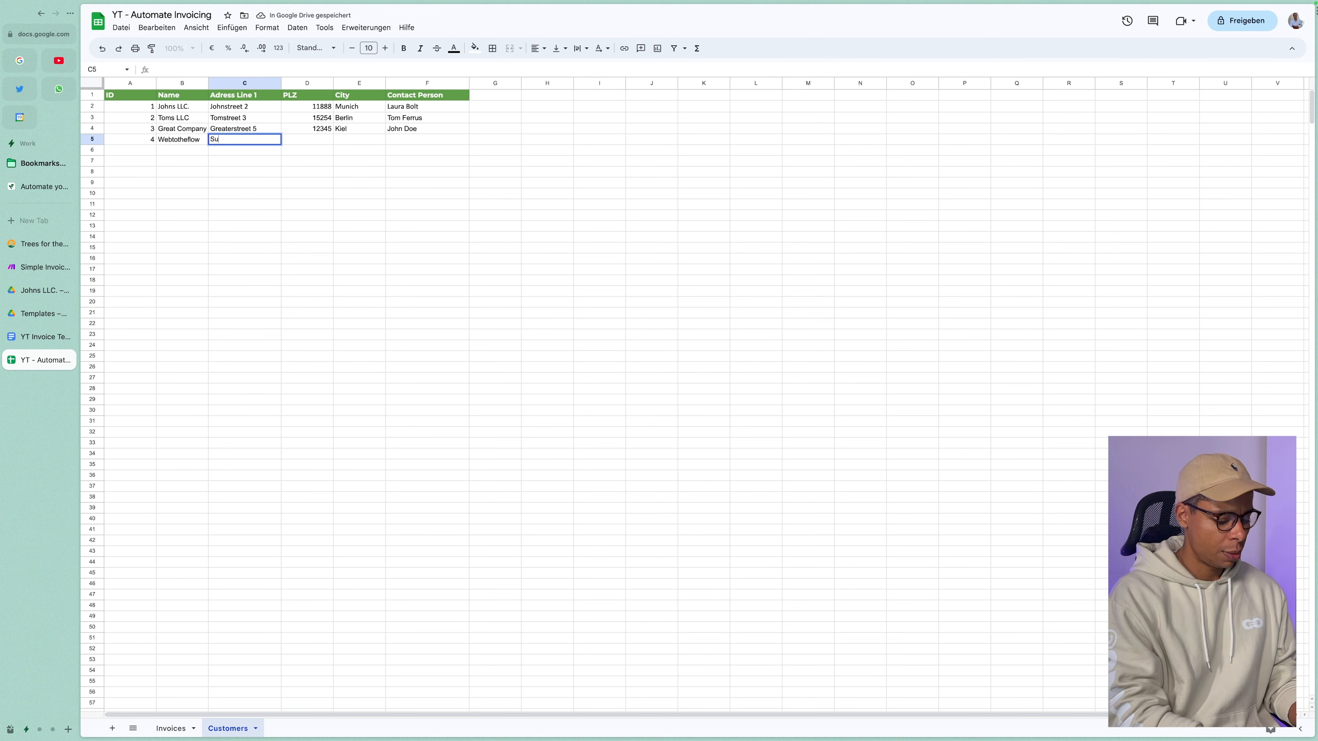
key("Tab")
type("12354")
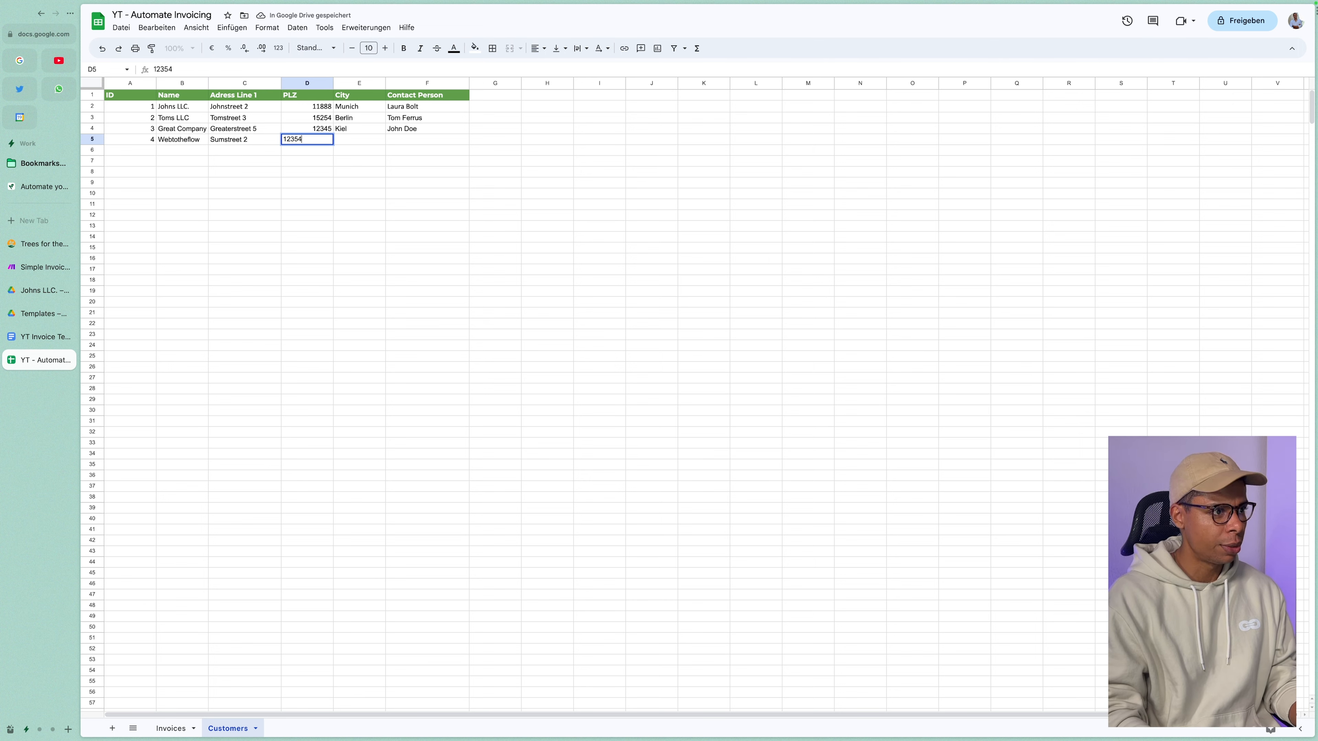
key("Tab")
type("Berlin")
key("Tab")
type("NMa")
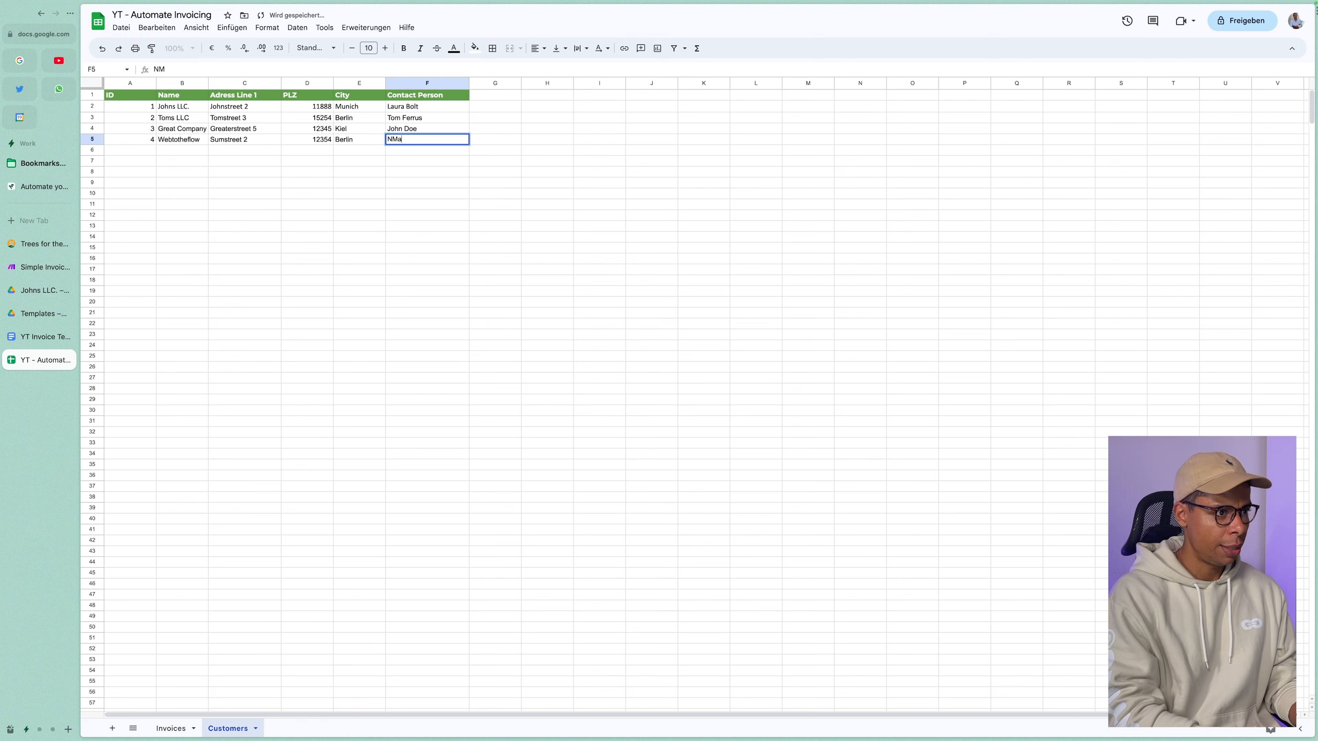
key("BackSpace")
key("BackSpace")
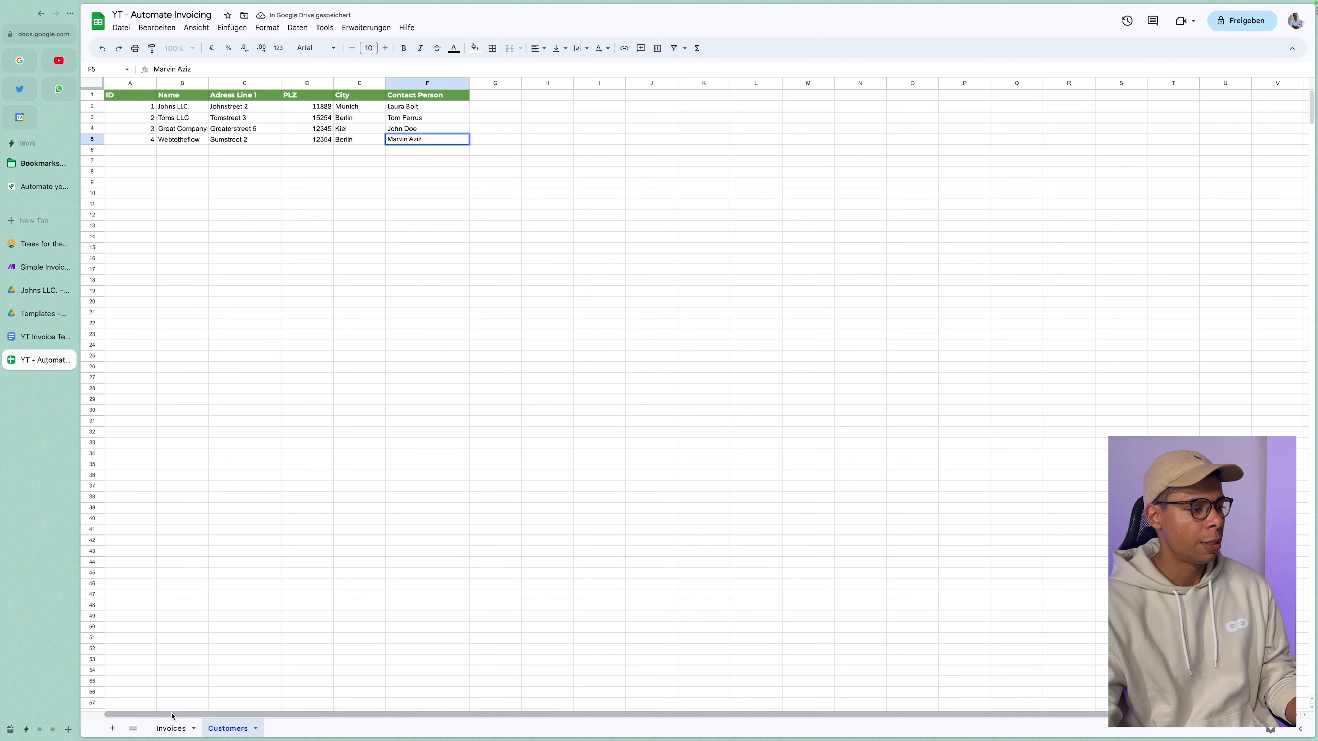
left_click(171, 726)
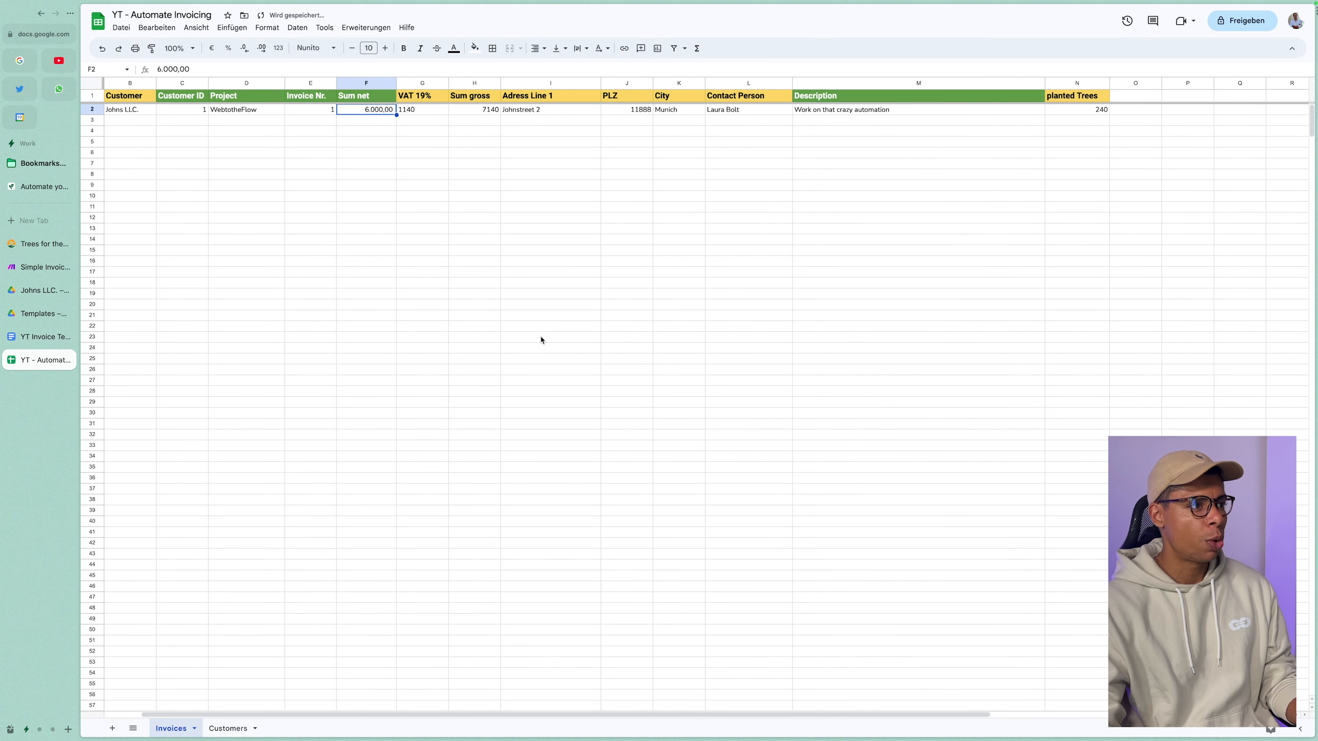
Enter Customer ID 4 in invoice row 3 and check the looked-up customer details.
left_click(303, 120)
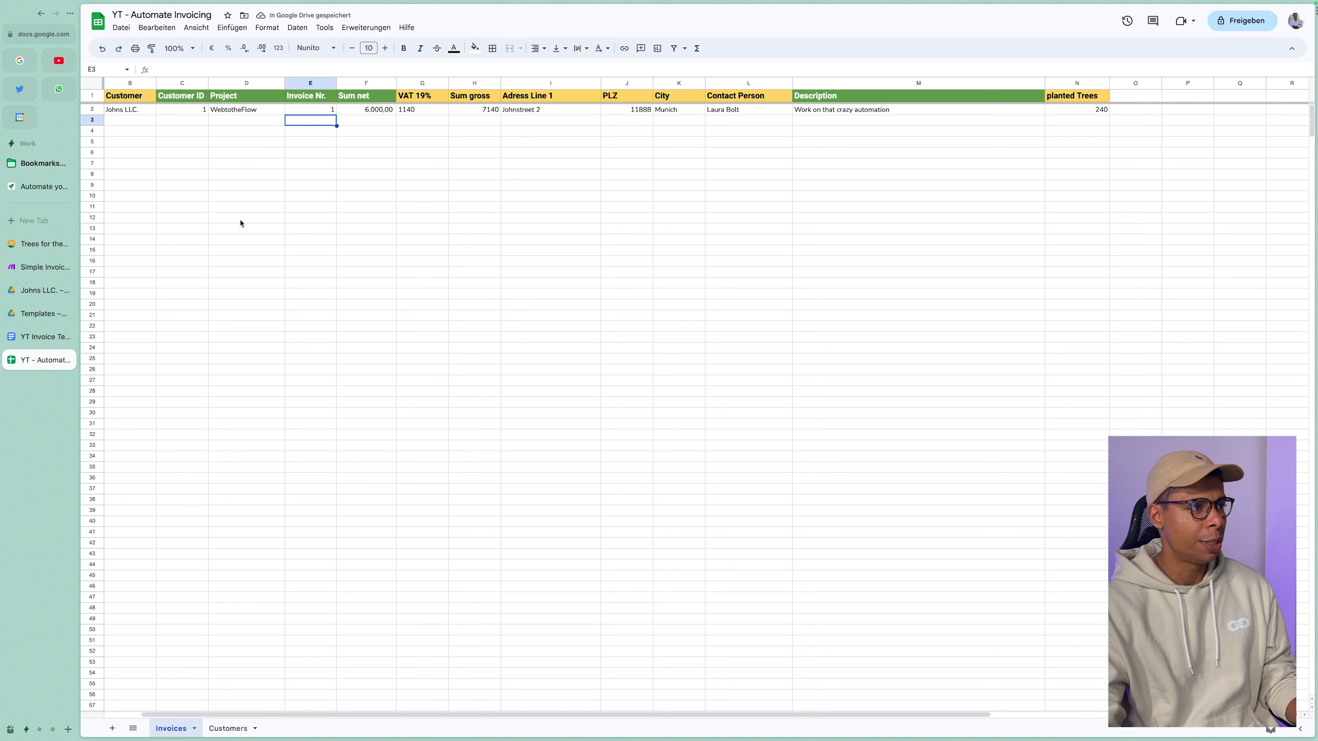
left_click(192, 125)
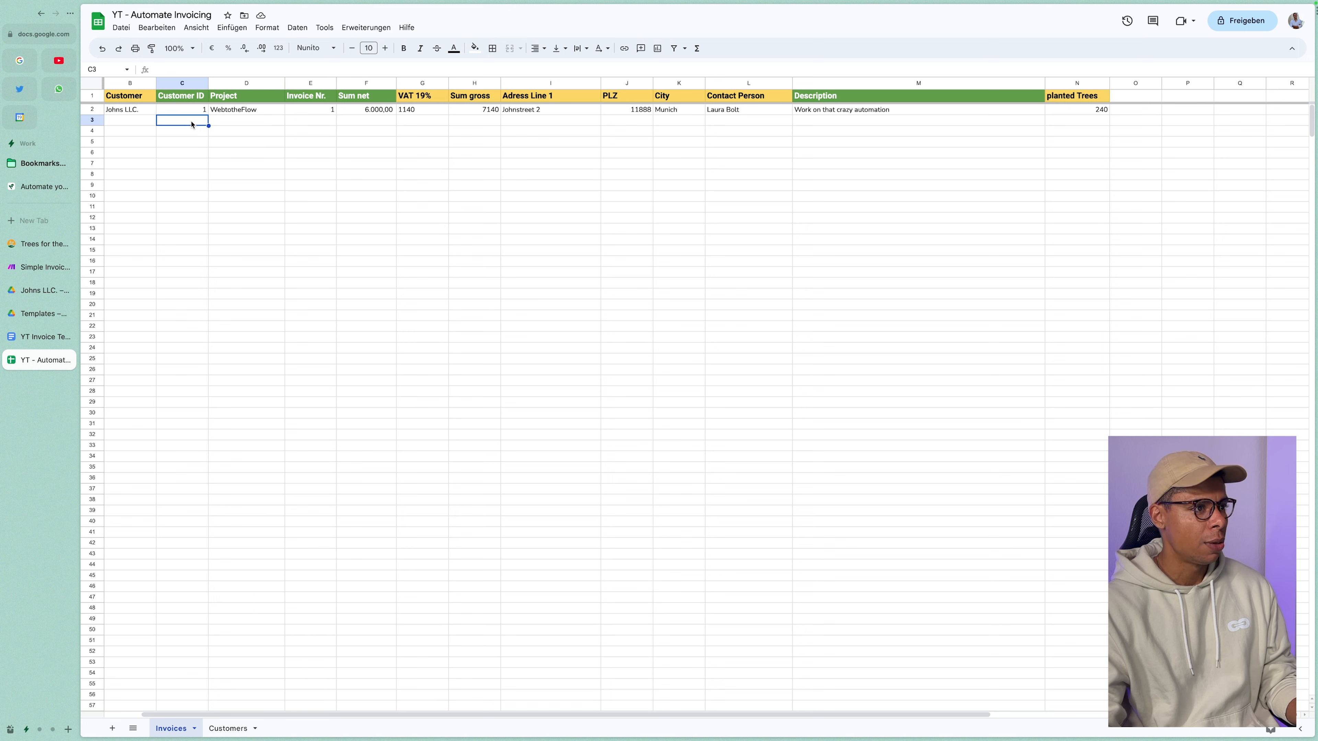
type("4")
key("Tab")
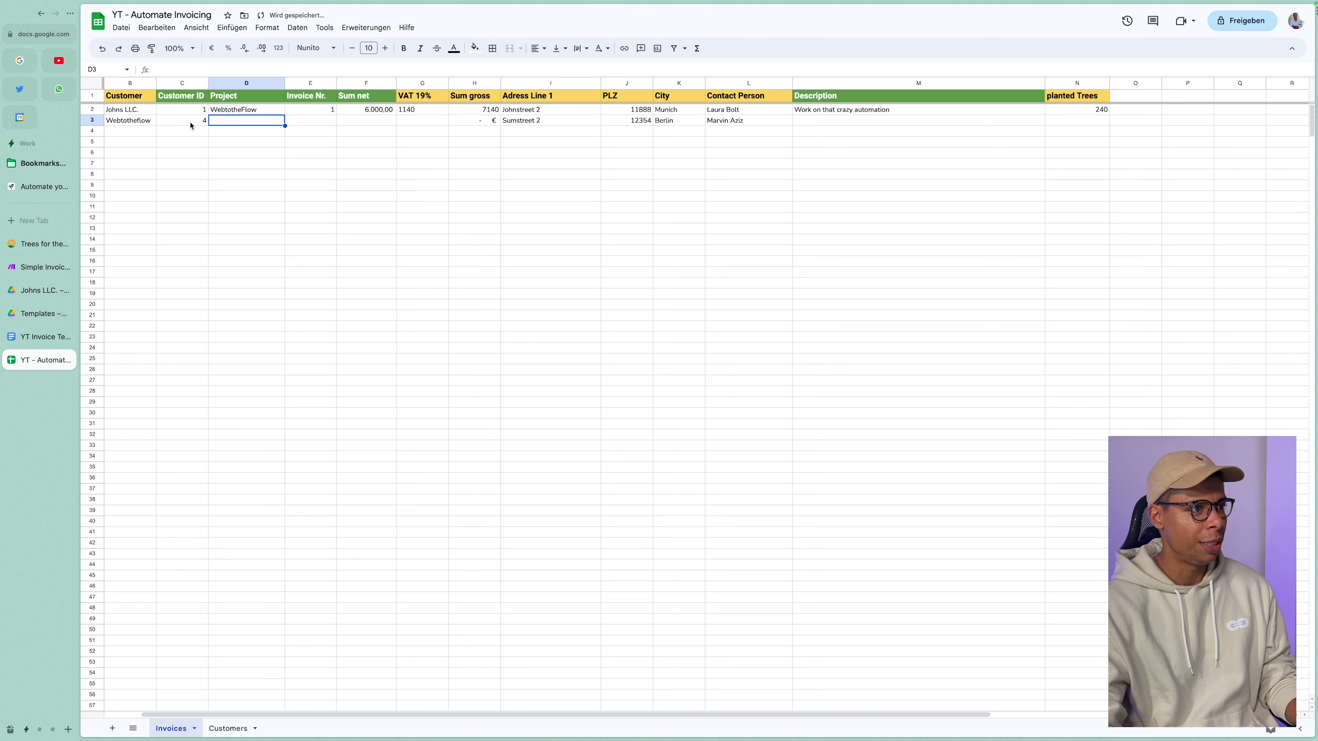
left_click(125, 122)
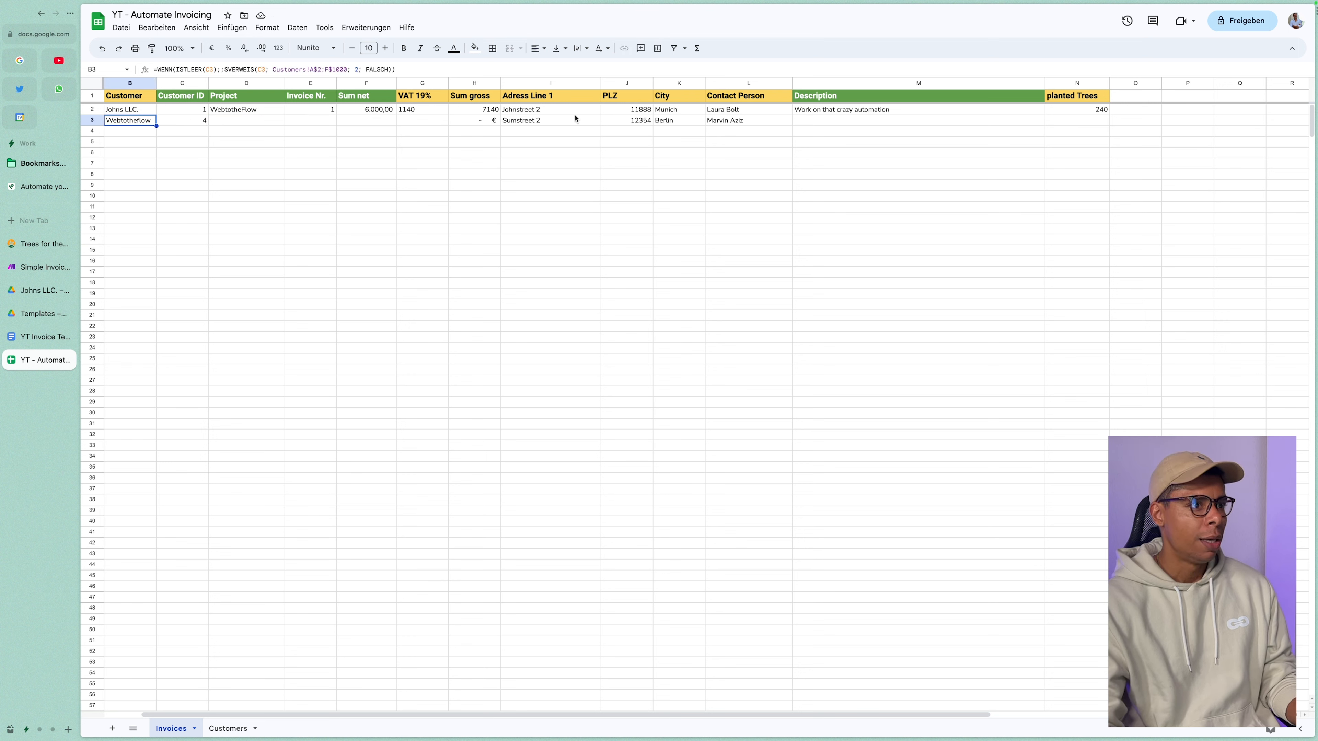
left_click_drag(544, 124, 732, 123)
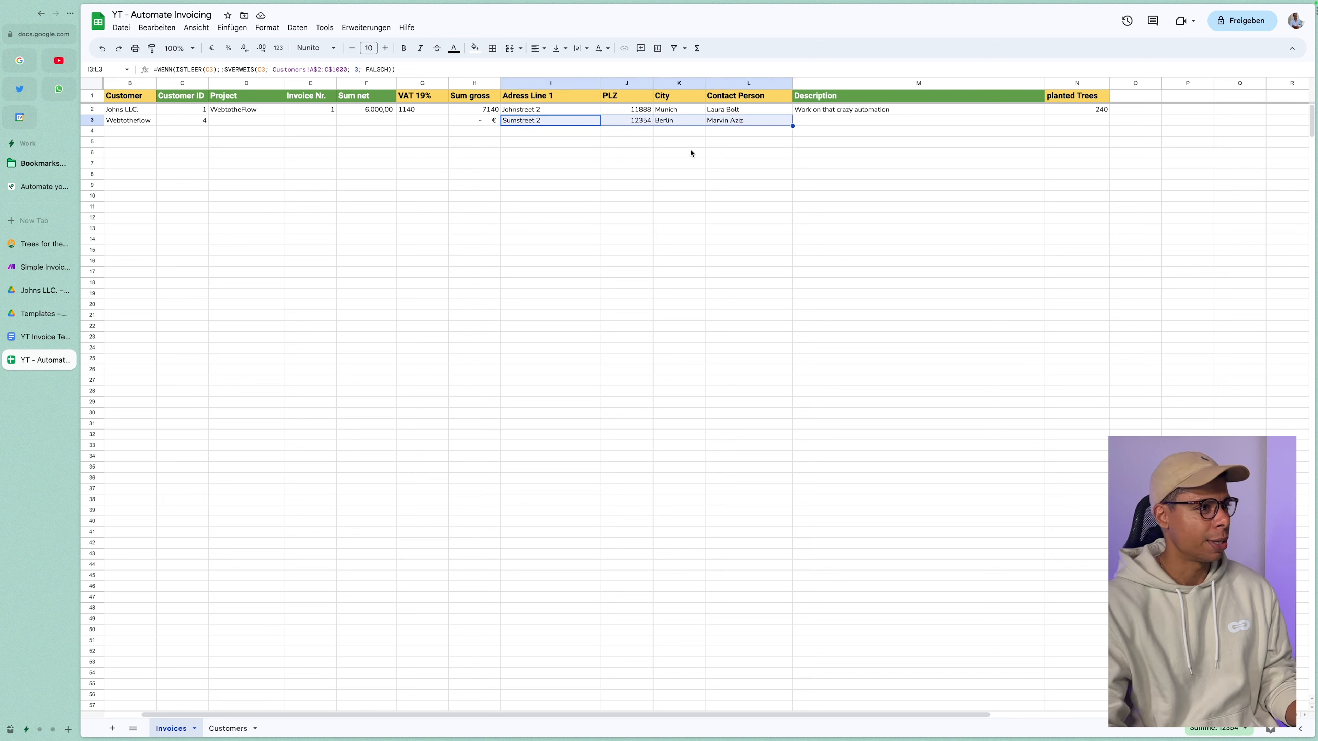
Enter project YT Project, invoice number 2 and net amount 50000 in row 3.
left_click(277, 125)
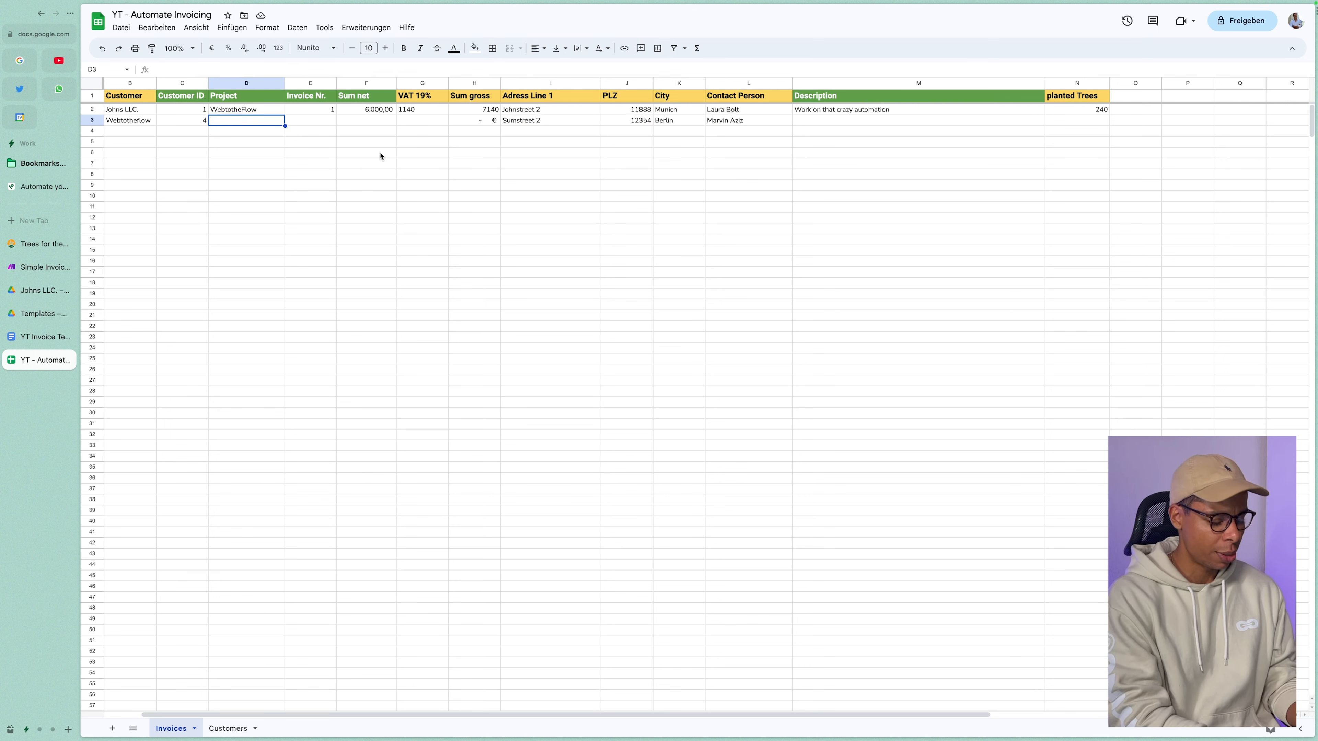
type("YT Project")
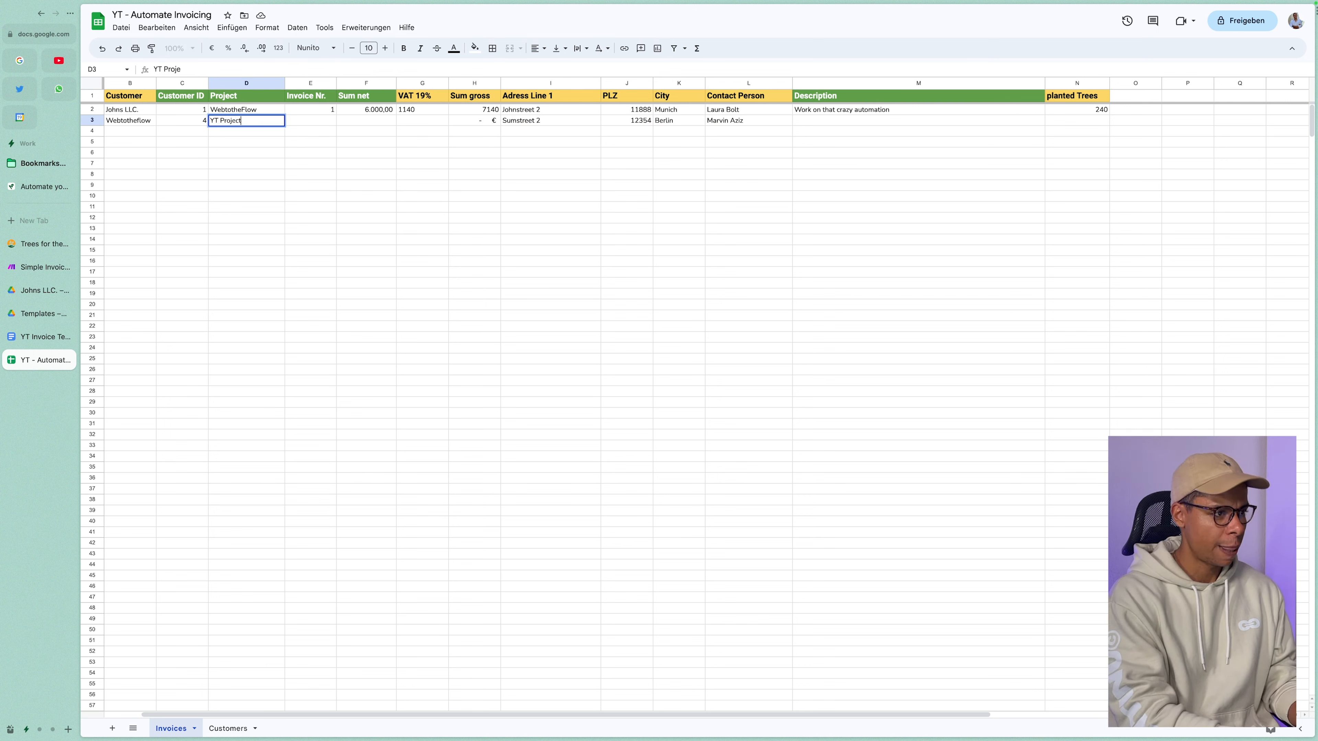
key("Tab")
type("2")
key("Tab")
type("50000")
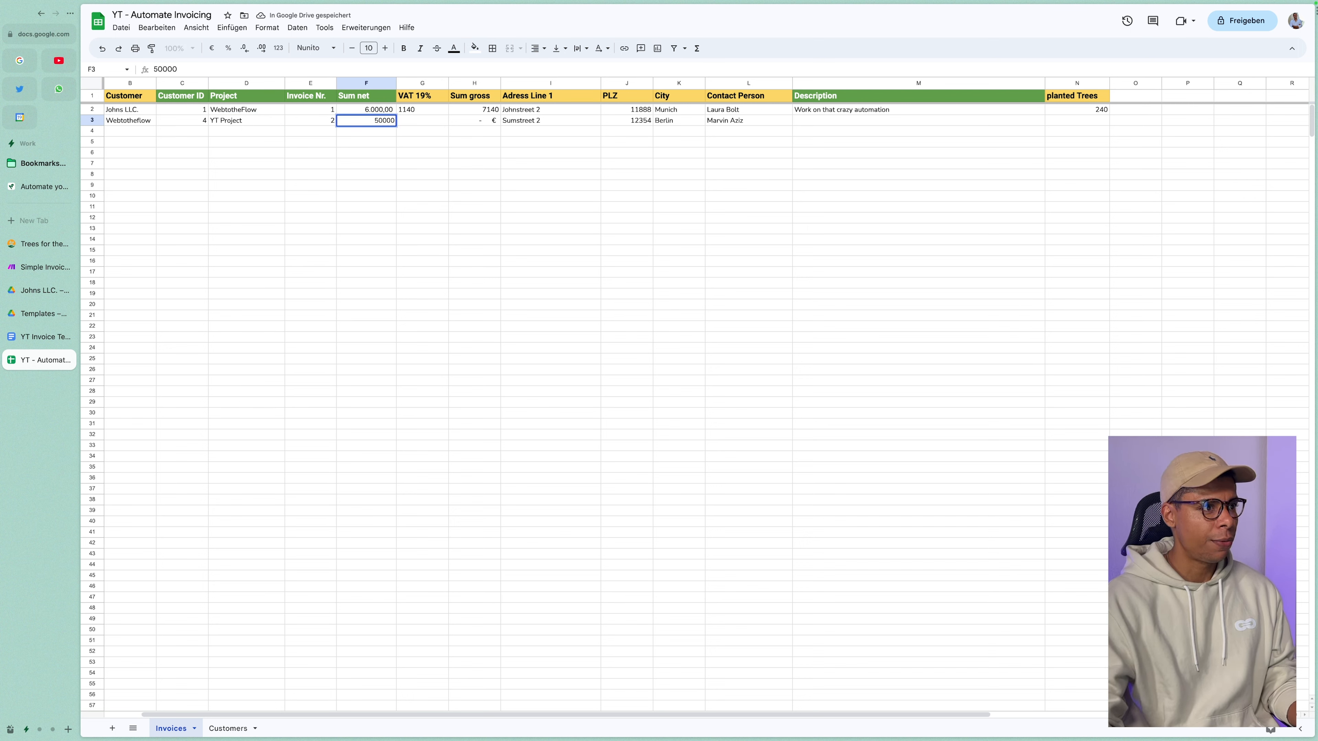
key("Tab")
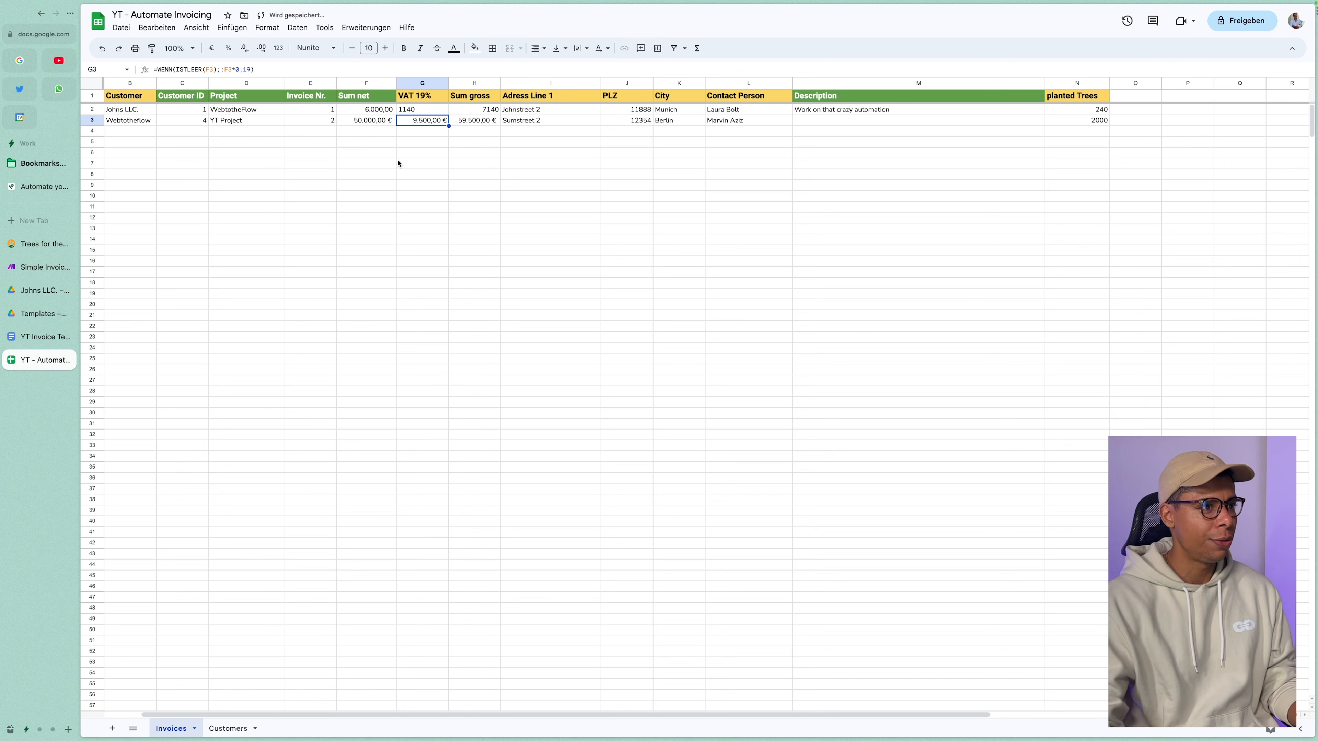
Remove the euro sign from the 50000 net amount in F3.
left_click(381, 125)
left_click(284, 50)
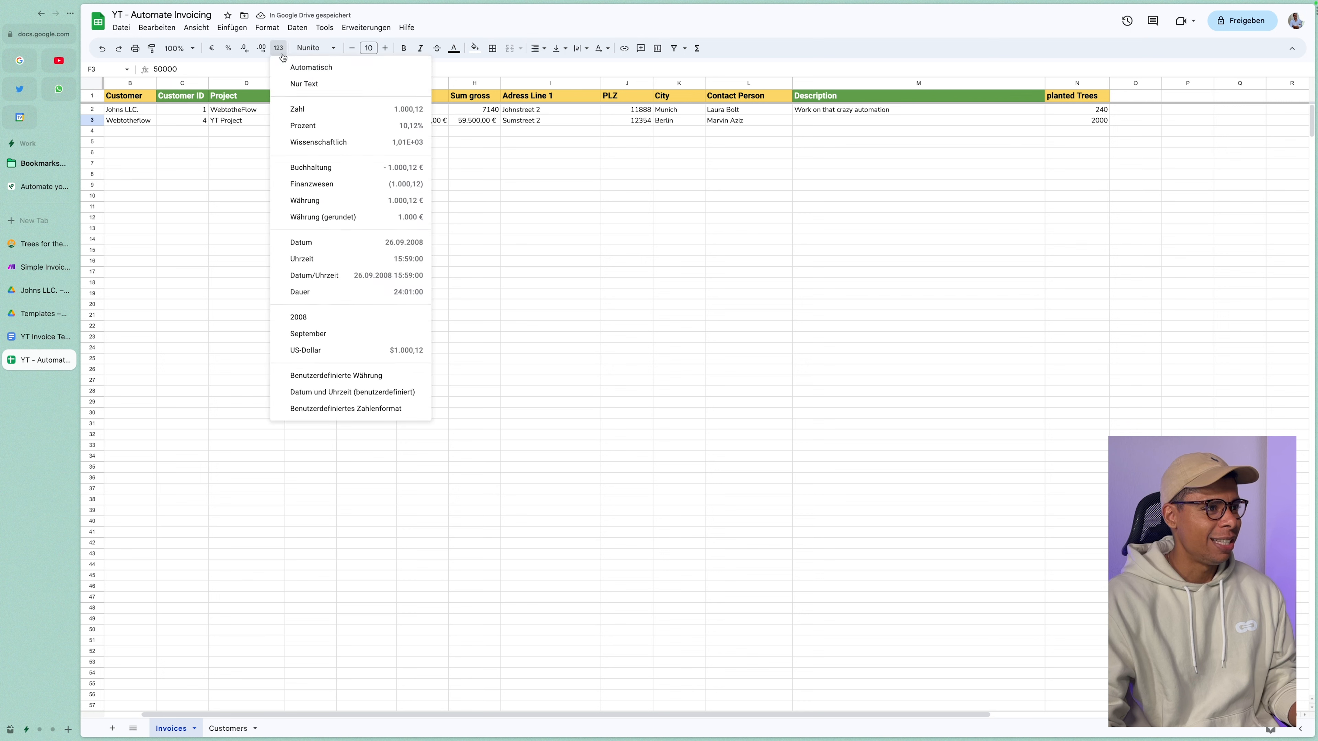
left_click(480, 206)
left_click(381, 120)
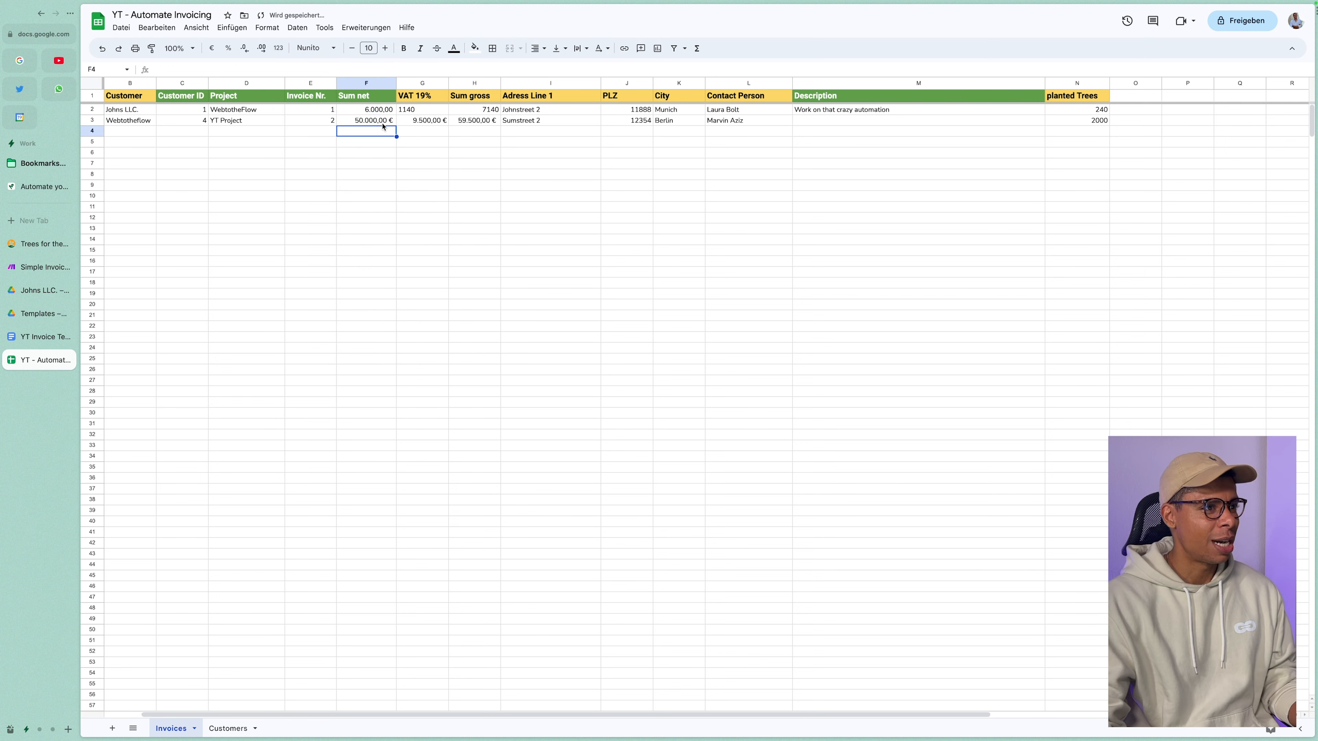
left_click(250, 69)
key("BackSpace")
key("BackSpace")
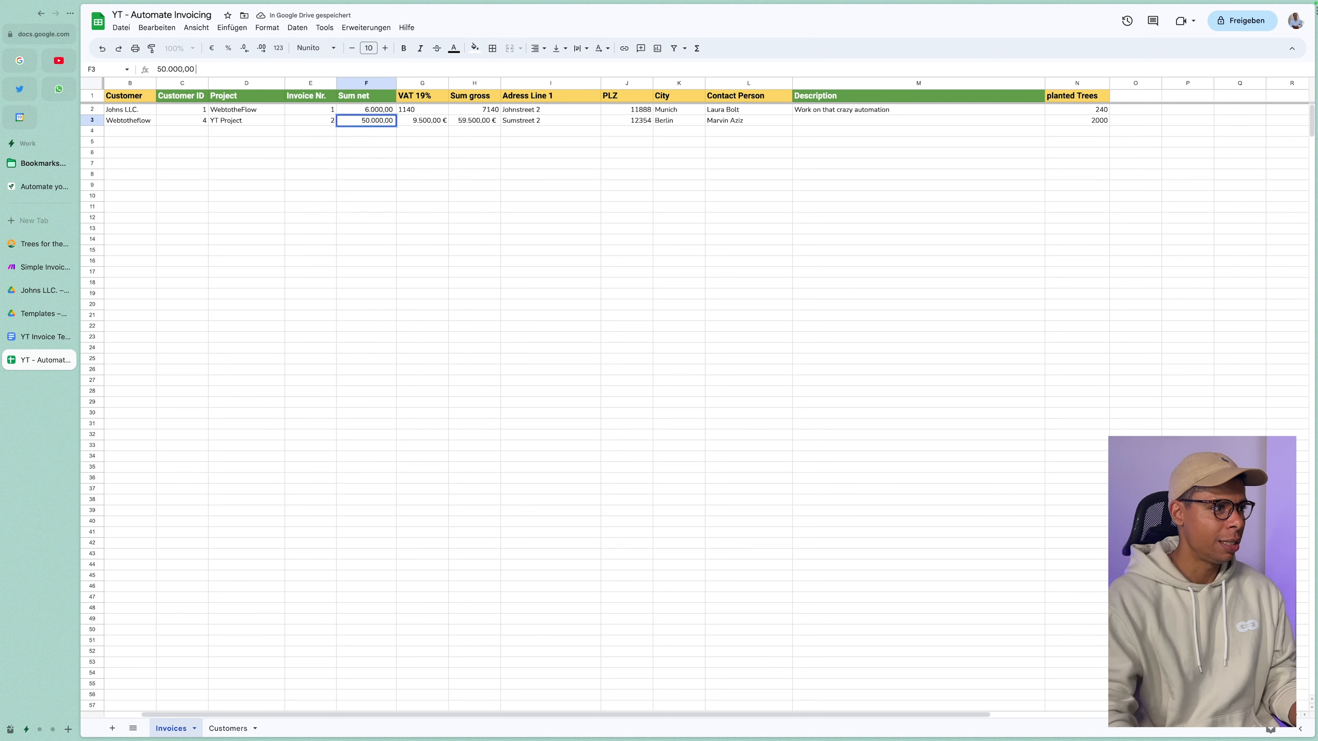
key("Return")
Format the VAT cell G3 and gross sum cell H3 as plain numbers.
left_click(432, 123)
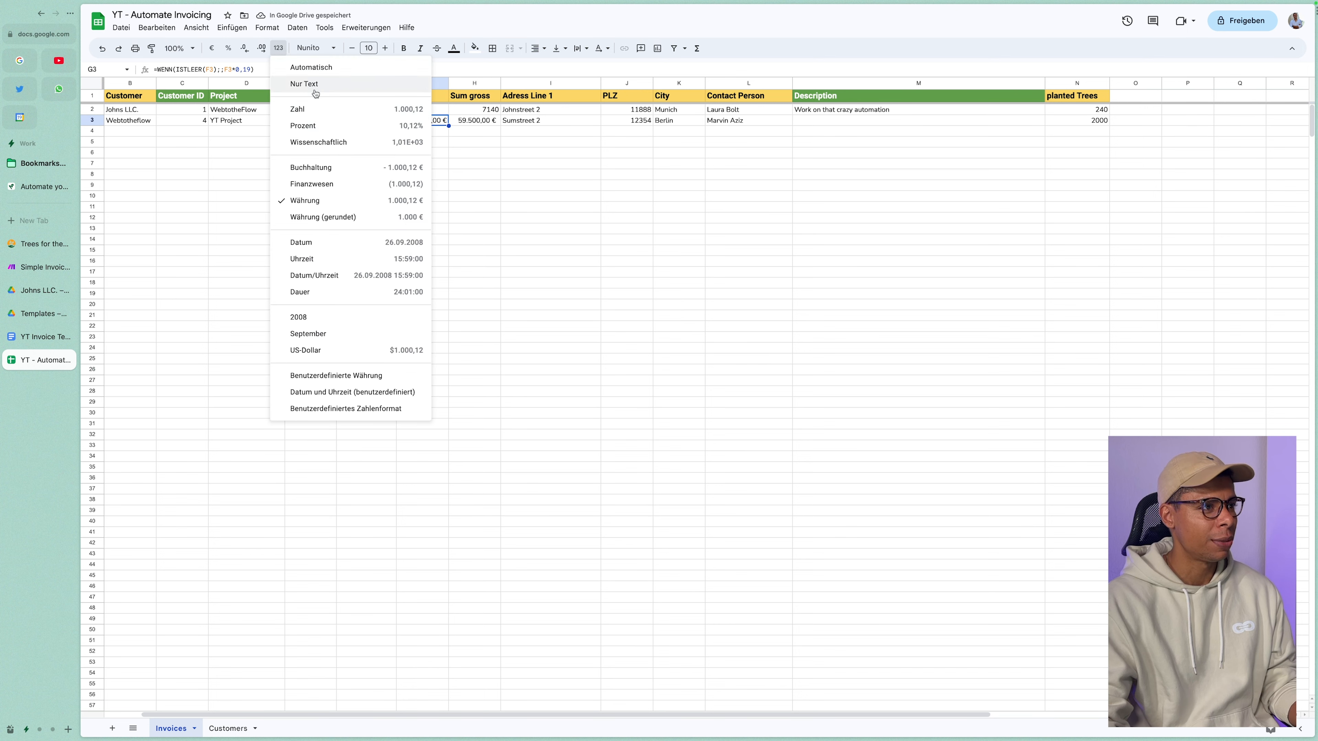
left_click(305, 83)
left_click(593, 195)
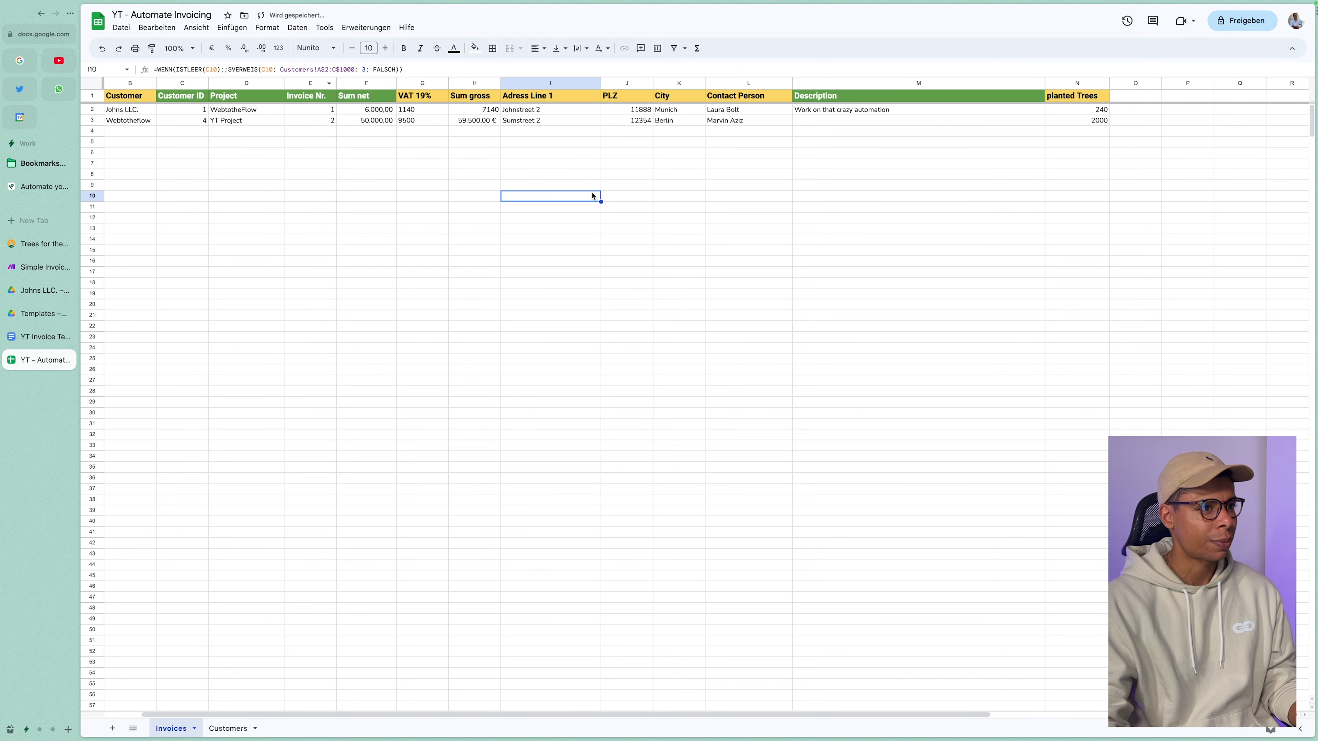
left_click(423, 123)
left_click(488, 122)
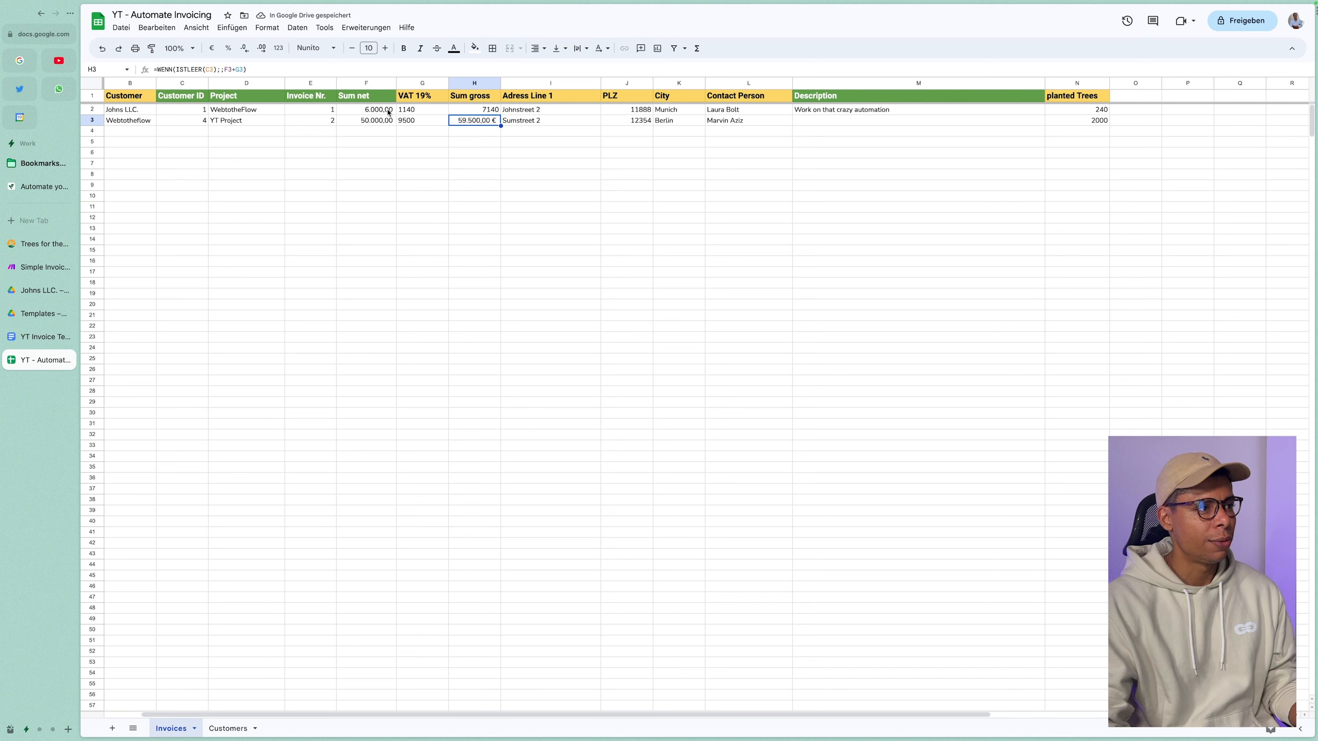
left_click(278, 48)
left_click(311, 71)
Add the description 'YT Video Content' and check the Trees formula for row 3.
left_click(814, 122)
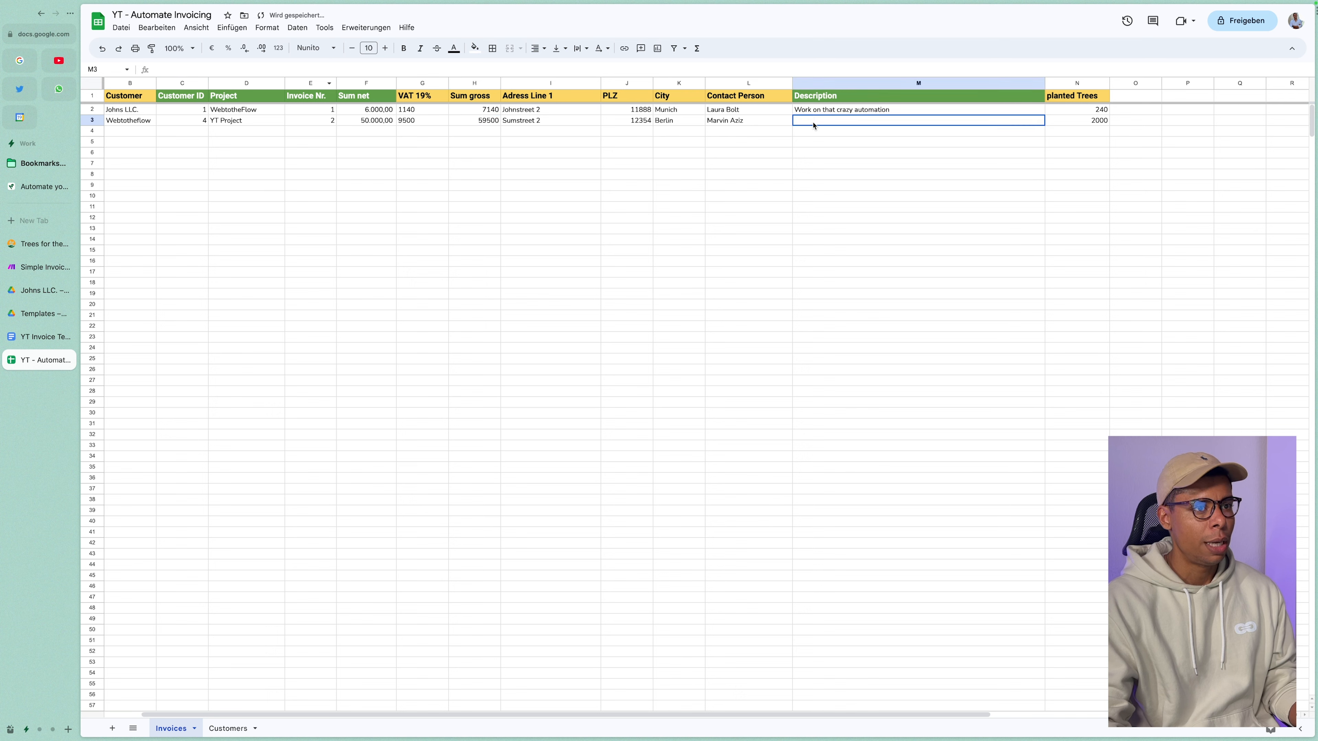
type("YT Video ")
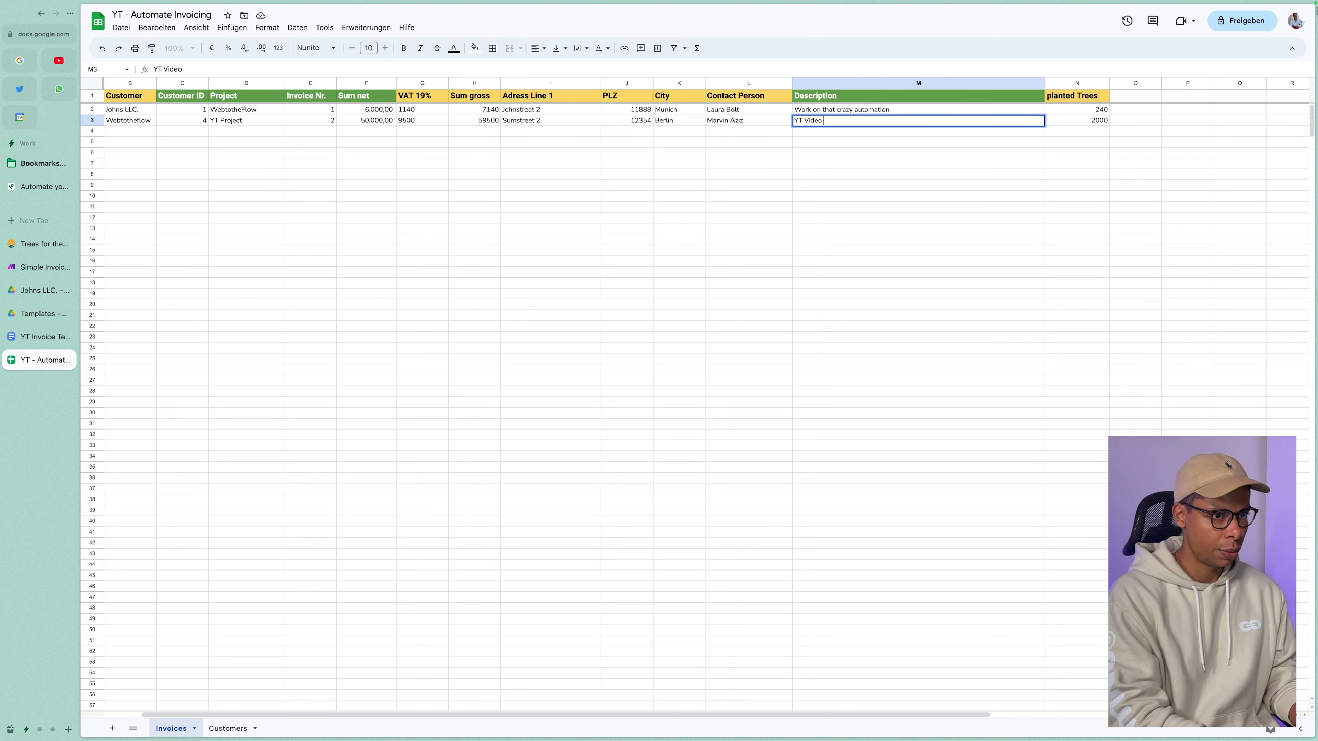
type("Content")
key("Tab")
left_click(975, 196)
left_click(1092, 121)
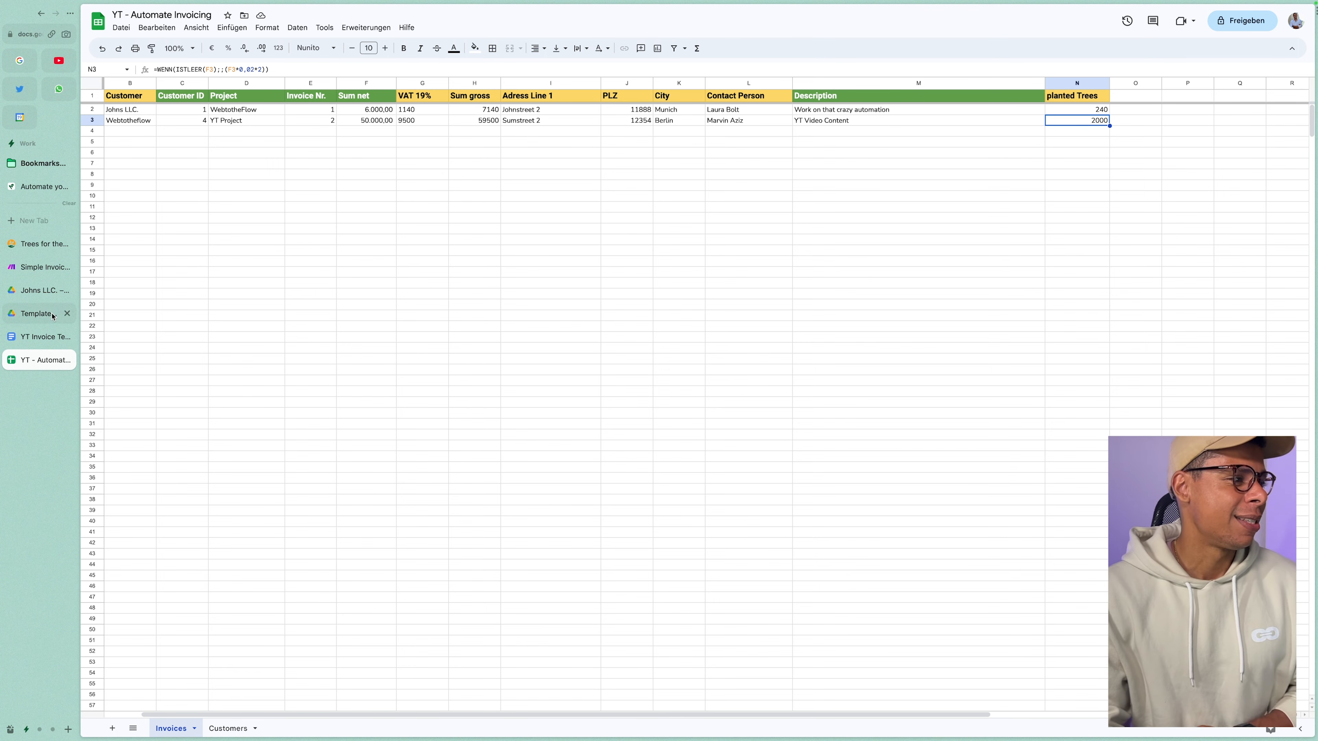
left_click(41, 266)
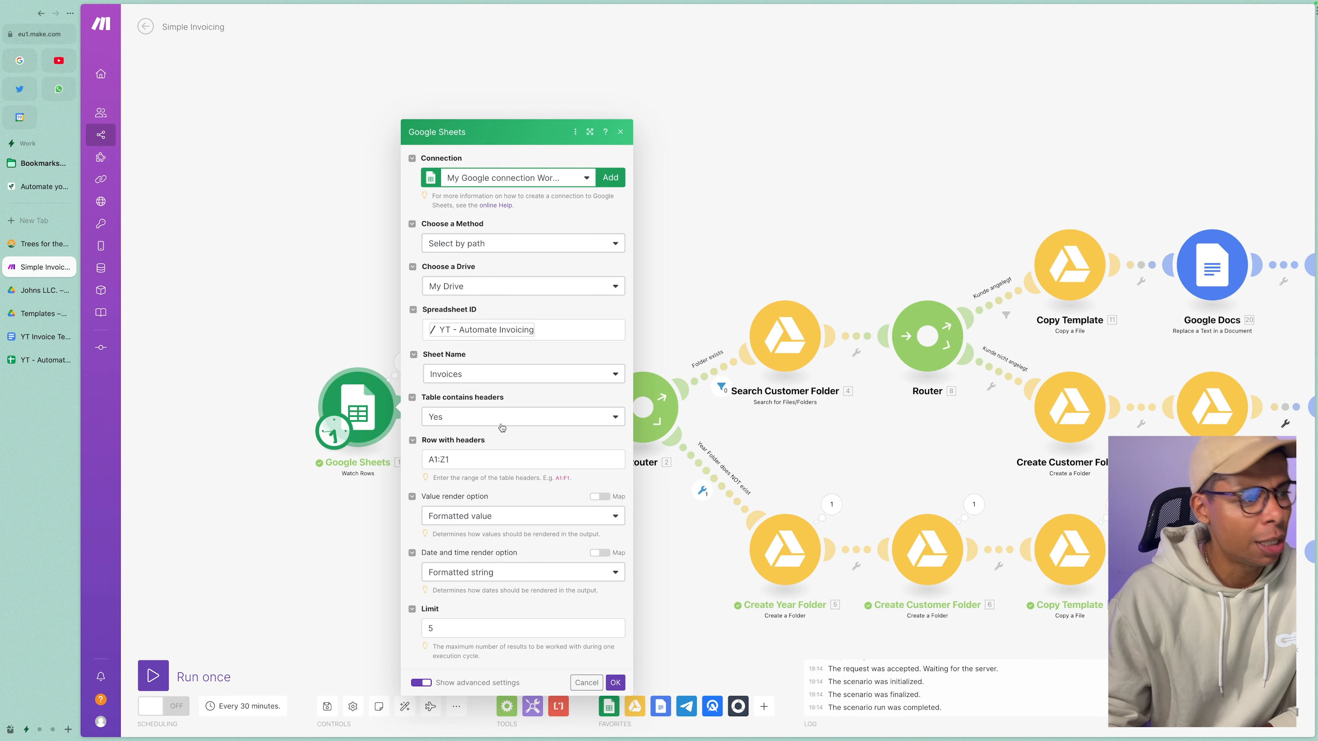
Keep A1:Z1 as the header row and confirm the Watch Rows trigger settings.
left_click(487, 461)
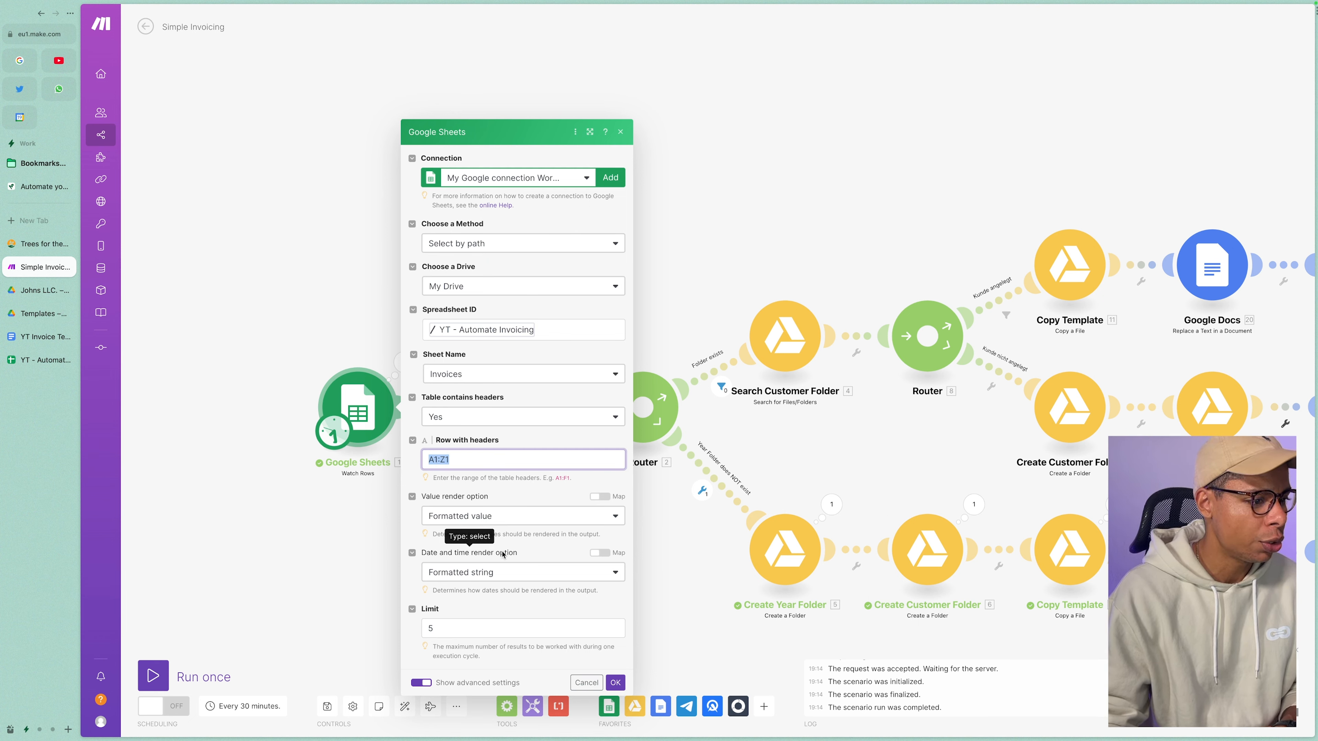
left_click(616, 683)
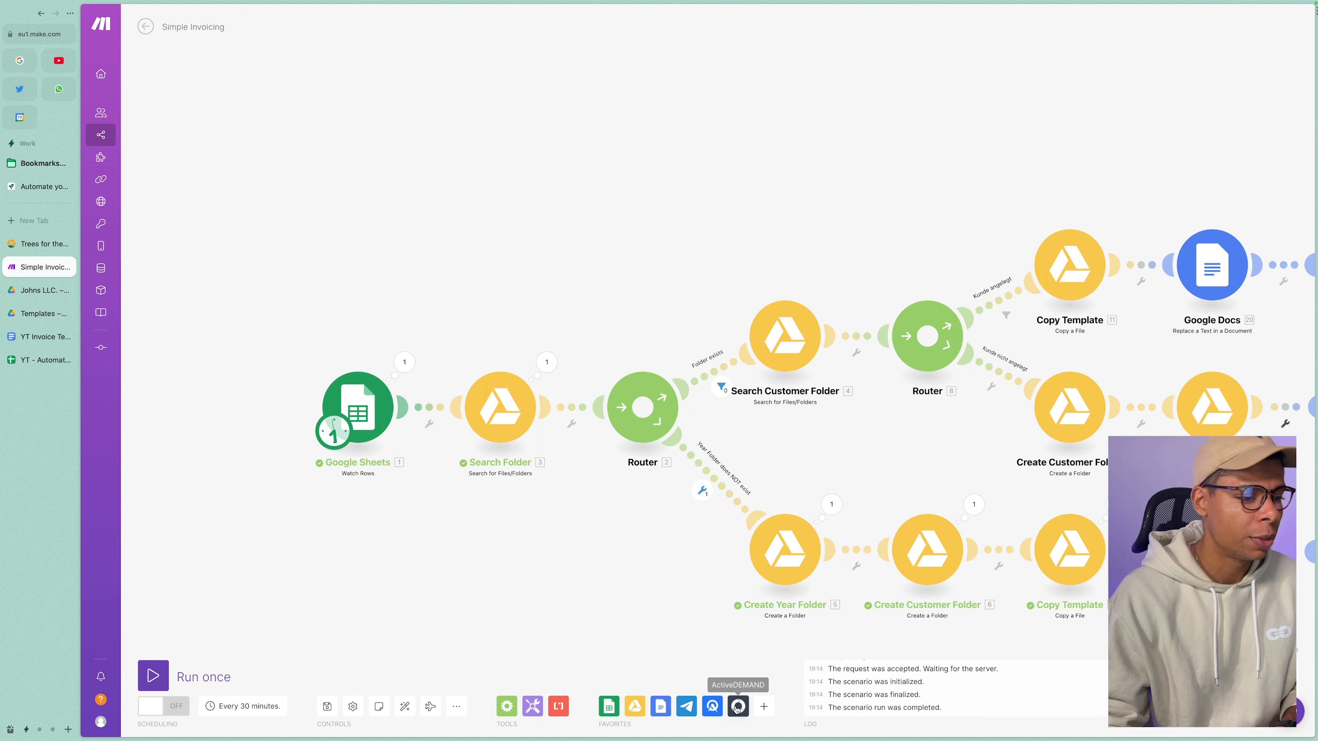
left_click(763, 706)
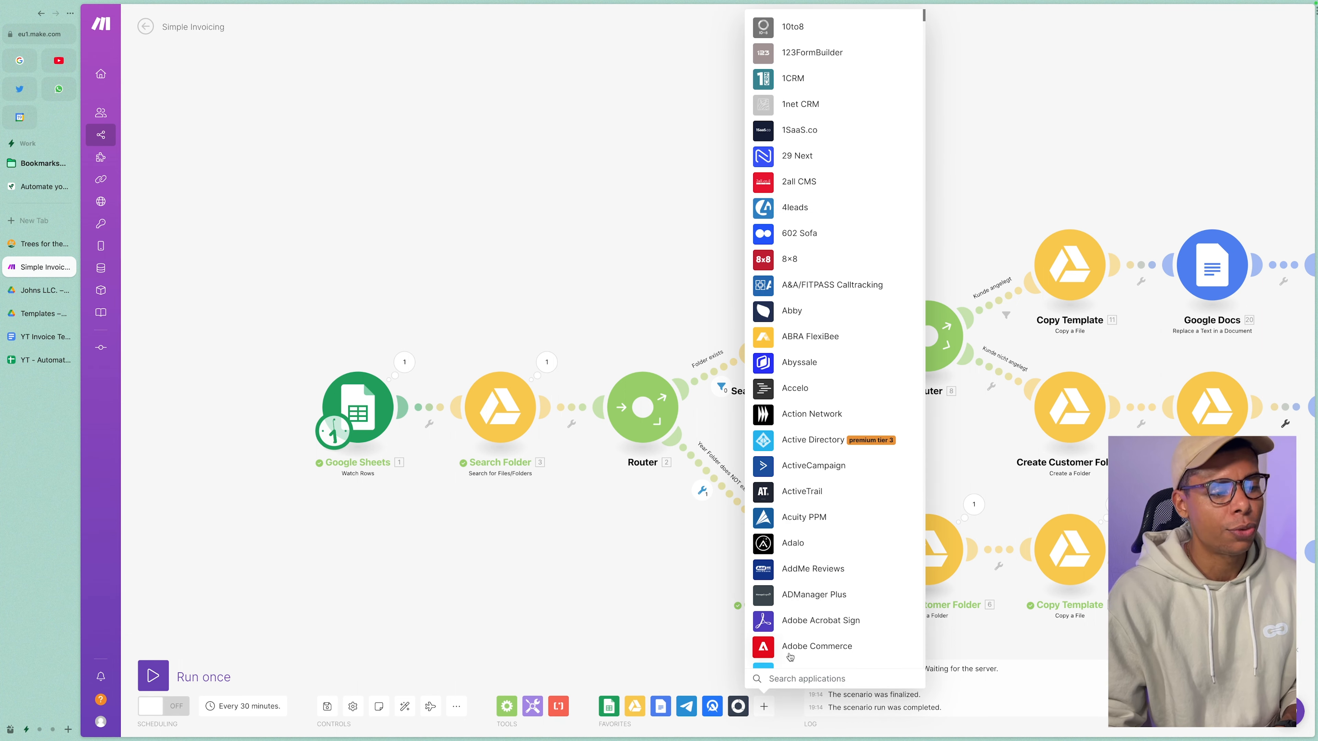
Open the Search Folder module, keep Retrieve set to Folders, and select the Query formula.
left_click(627, 651)
left_click(641, 713)
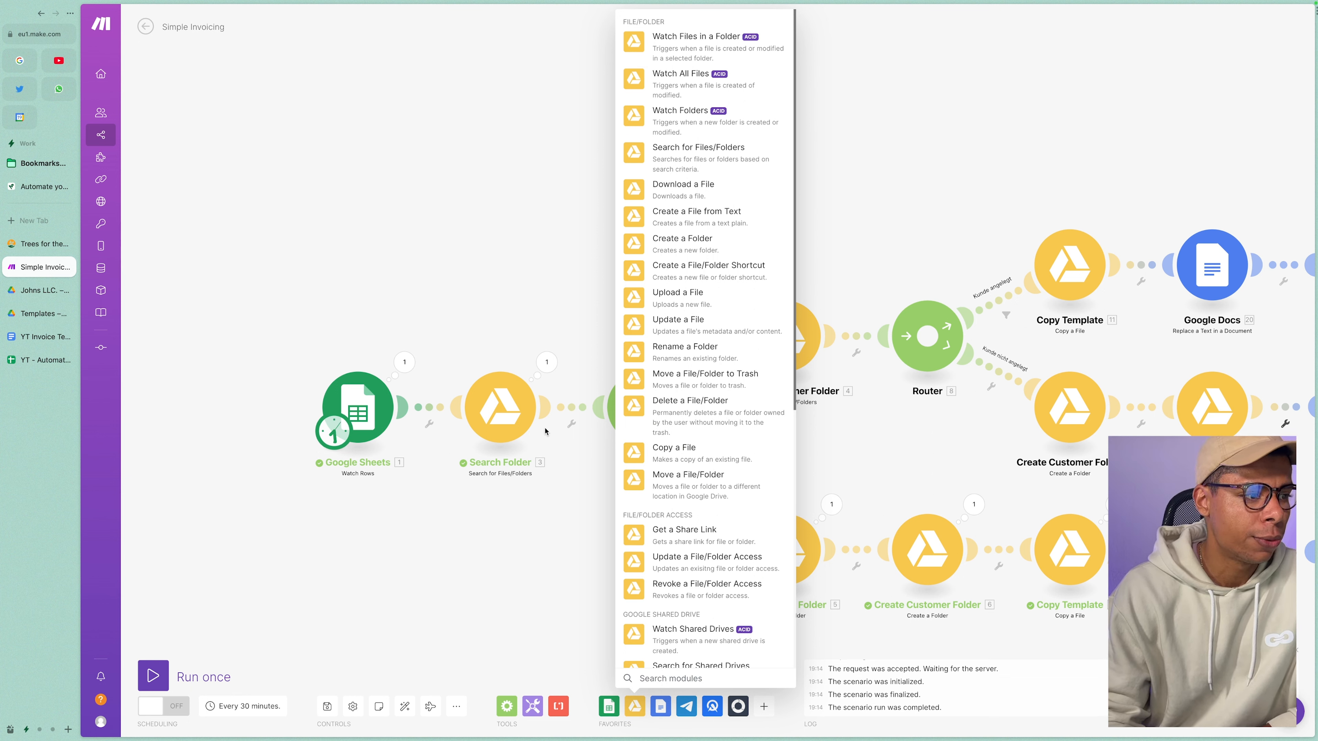
left_click(536, 528)
left_click(499, 407)
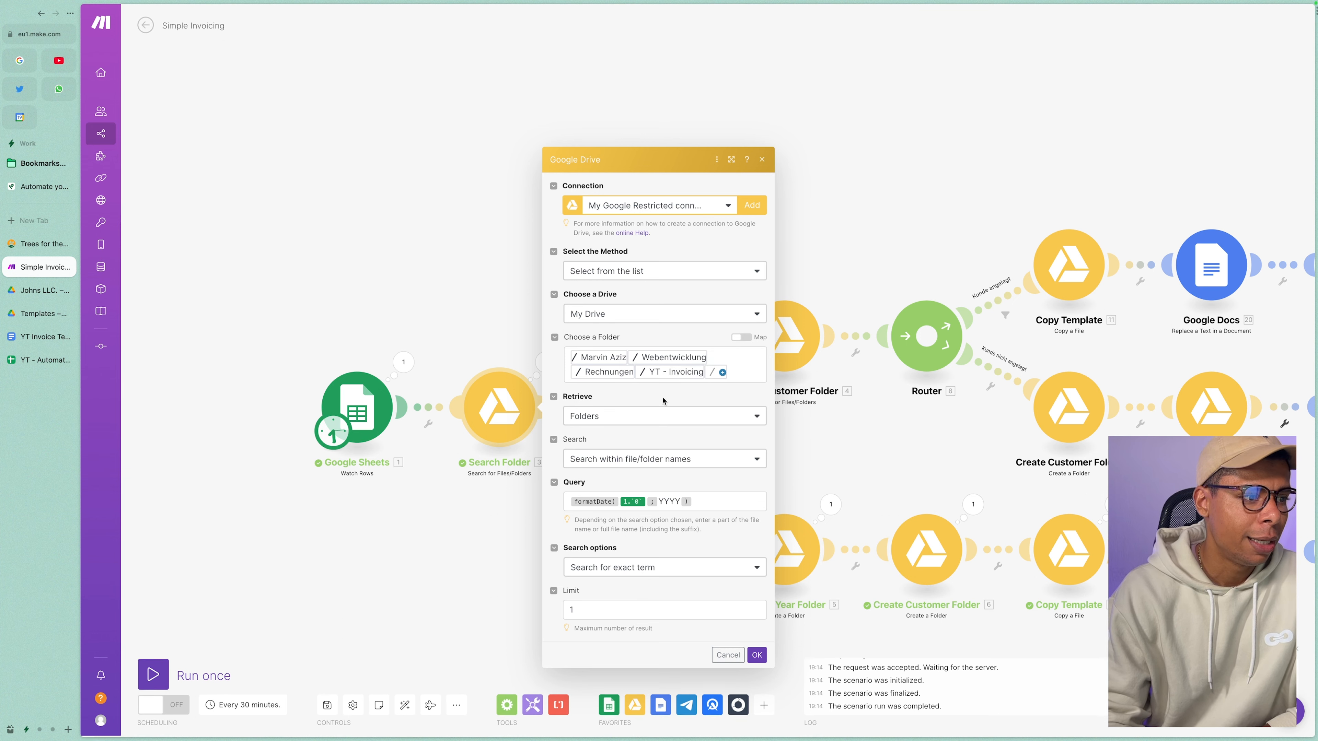
left_click(626, 420)
left_click(626, 420)
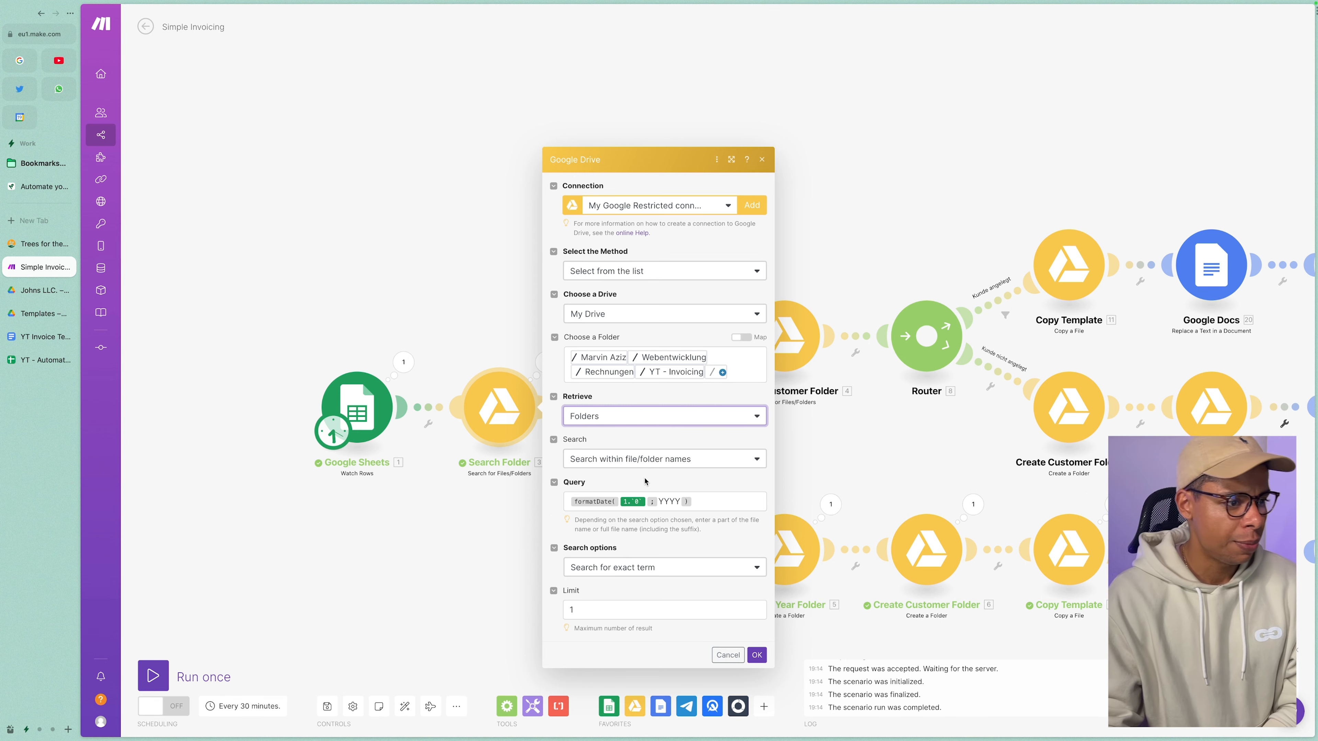
left_click(708, 500)
left_click_drag(708, 500, 516, 502)
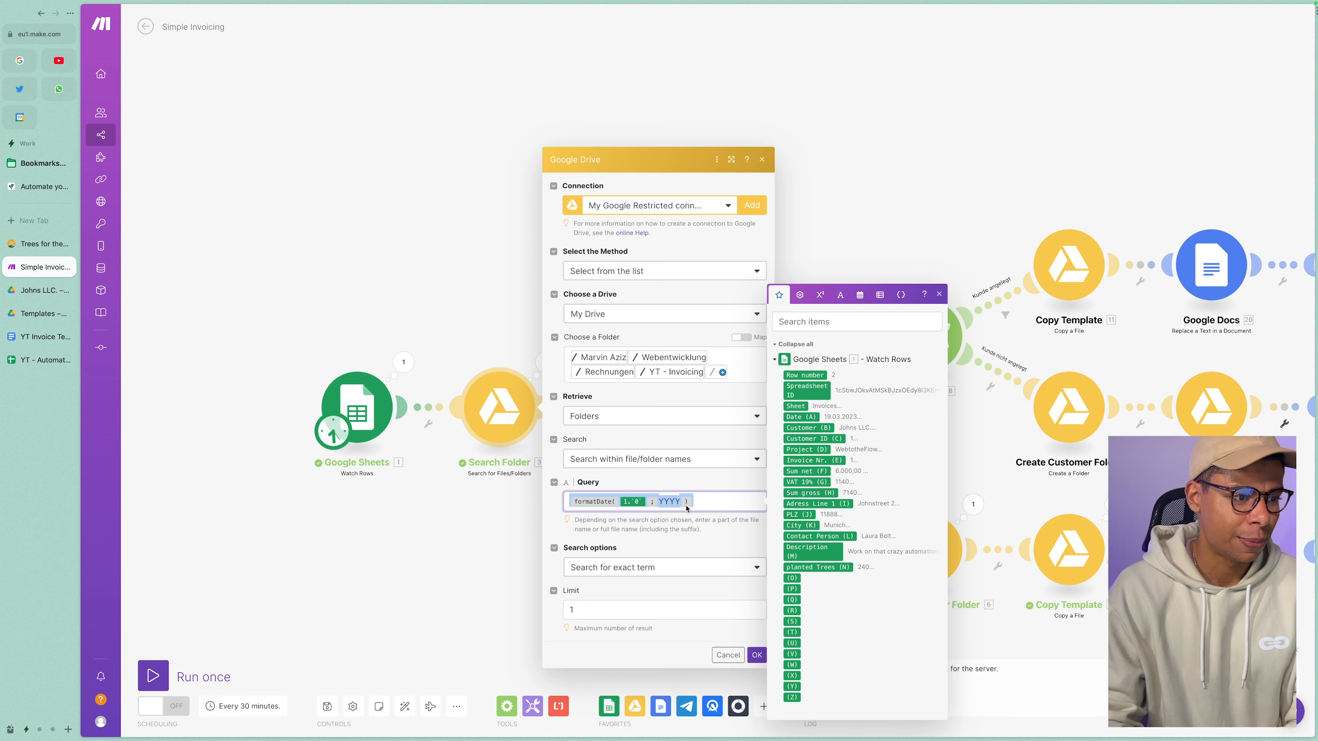
Map the sheet's Date (A) into the Query's formatDate with YYYY and save Search Folder.
left_click(708, 505)
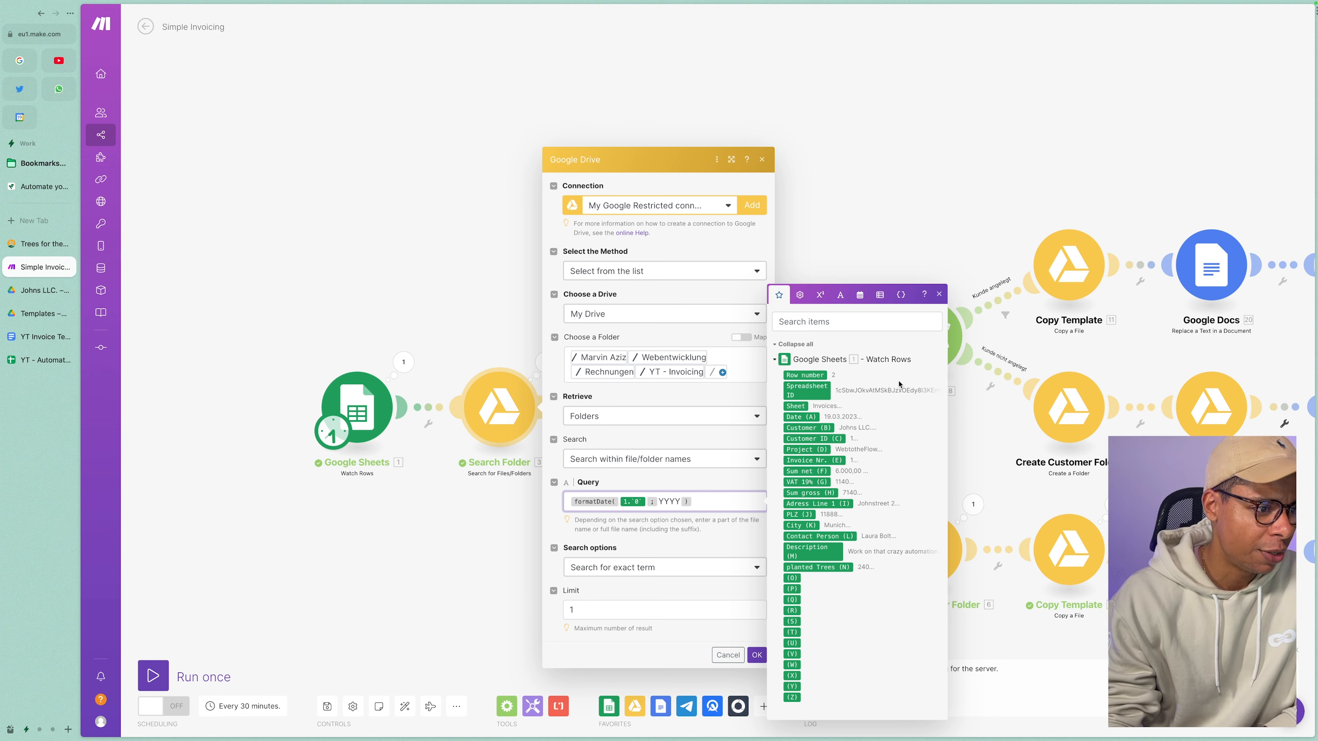
left_click(860, 295)
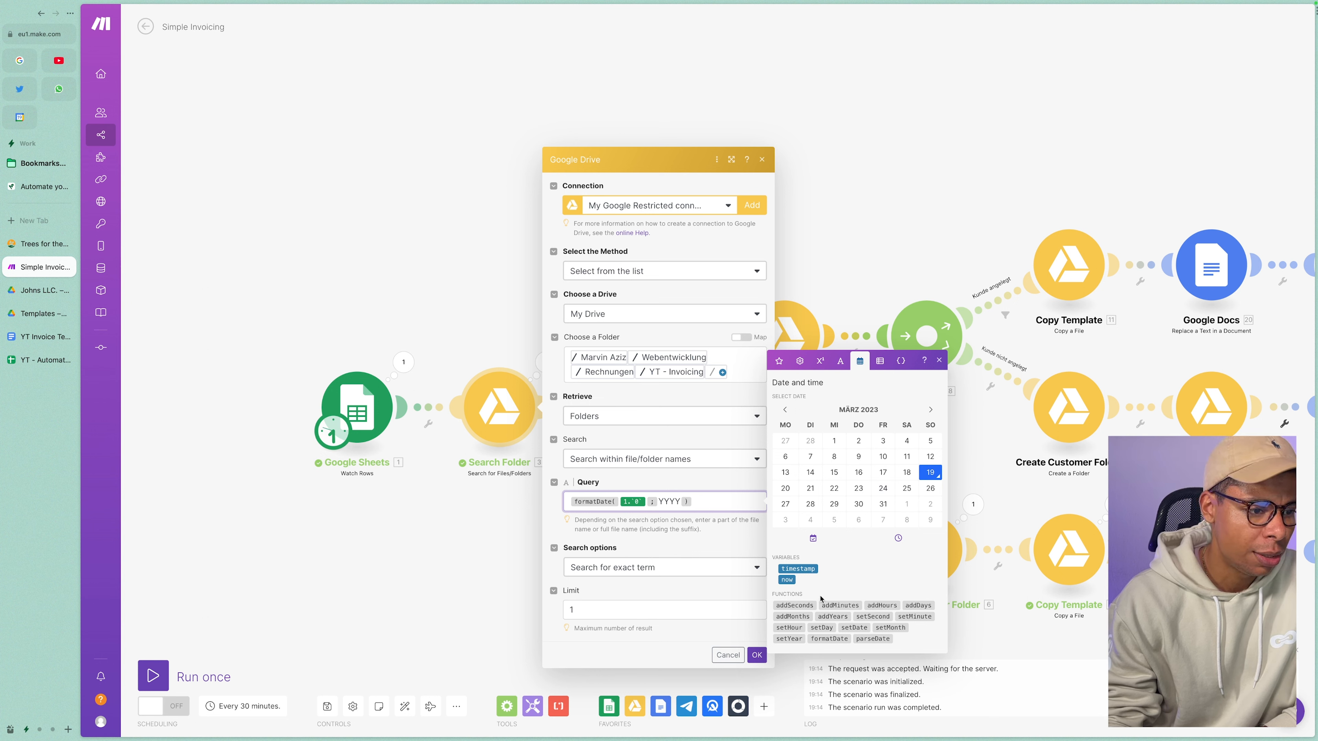
mouse_move(830, 640)
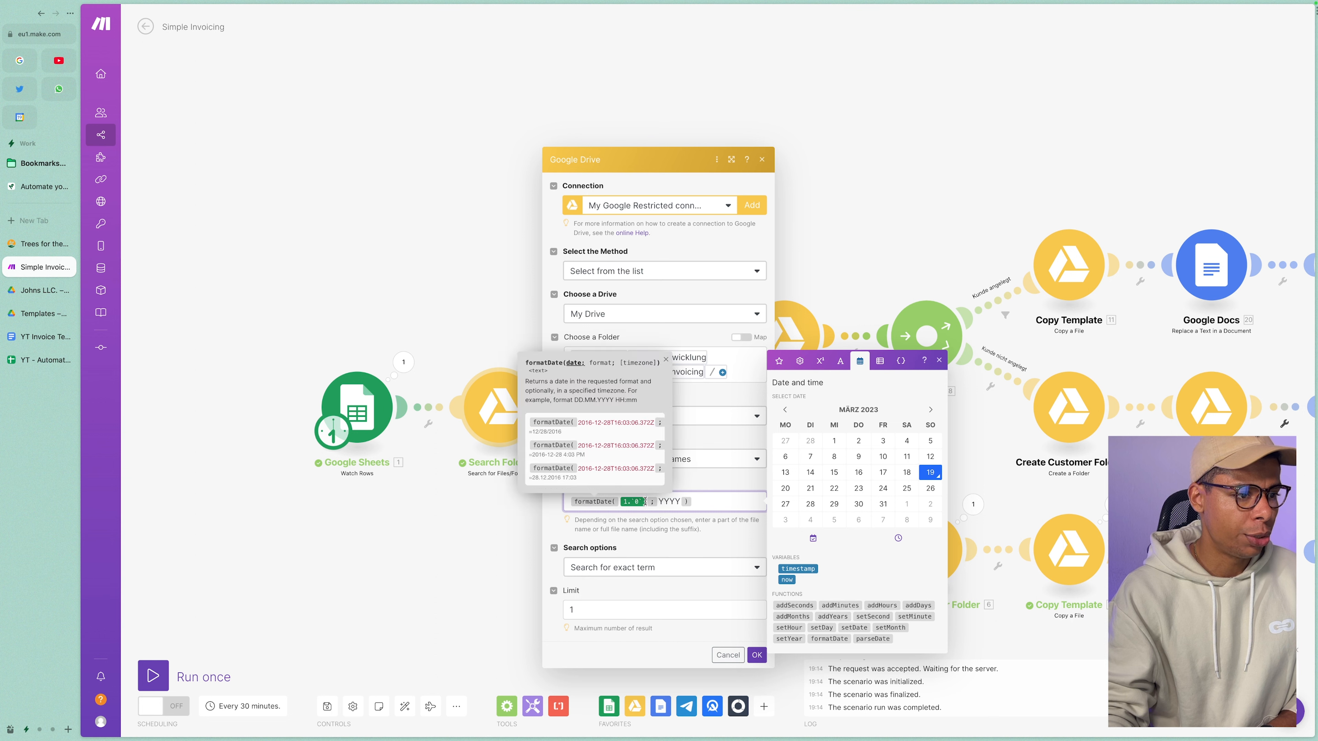
left_click(779, 360)
left_click(800, 417)
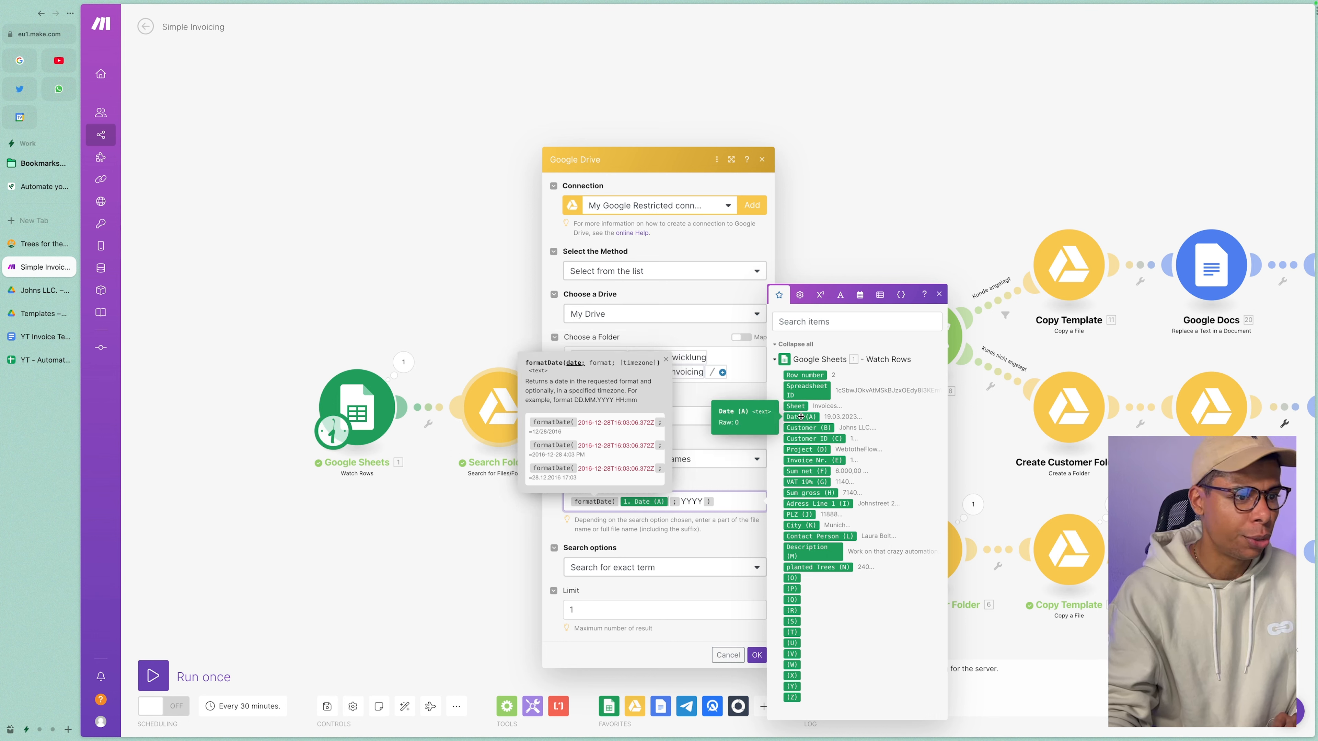
double_click(687, 502)
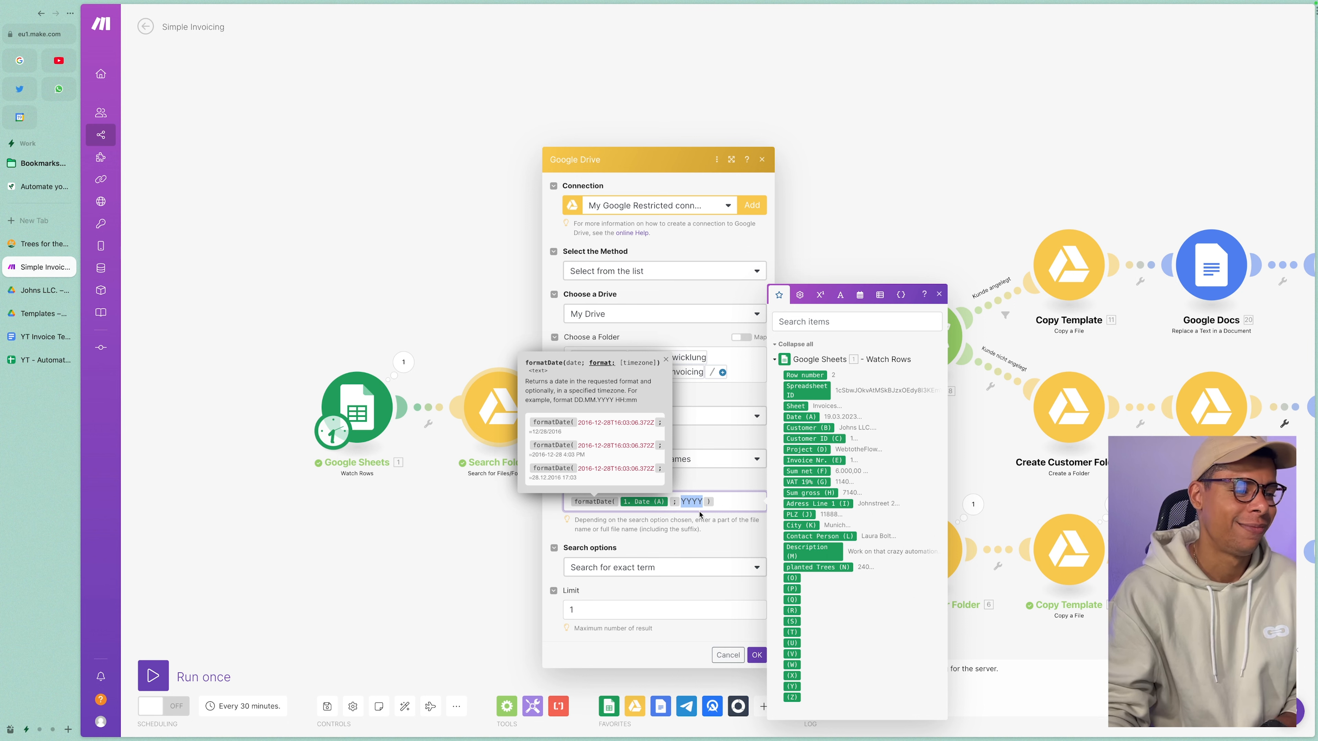
left_click(700, 556)
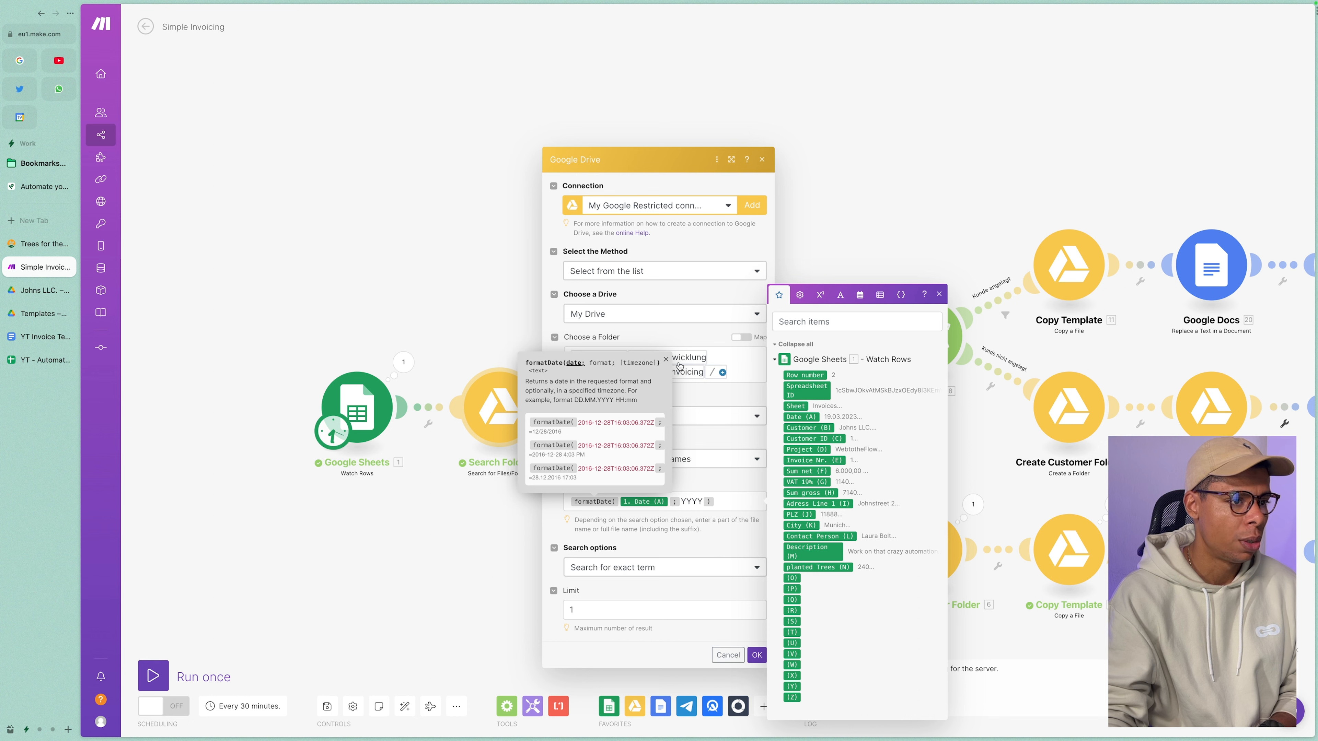
left_click(939, 295)
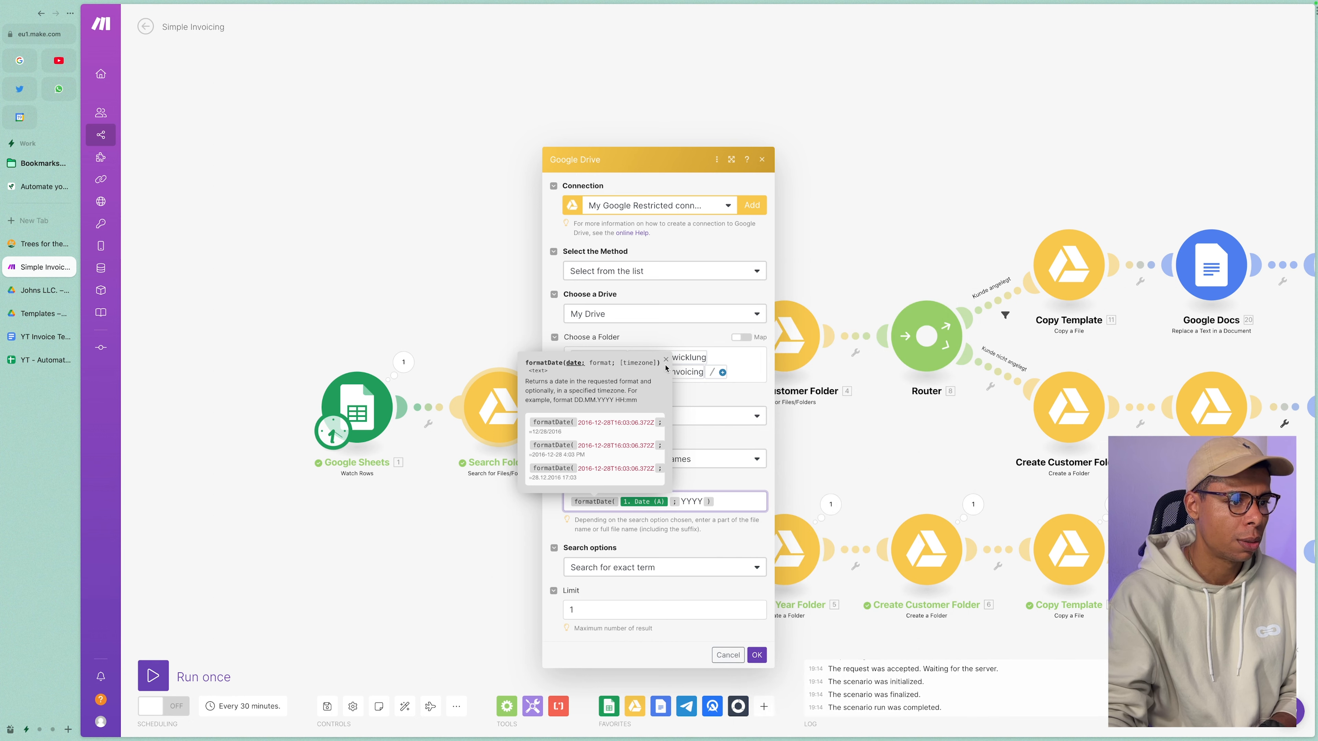
left_click(744, 501)
left_click(756, 654)
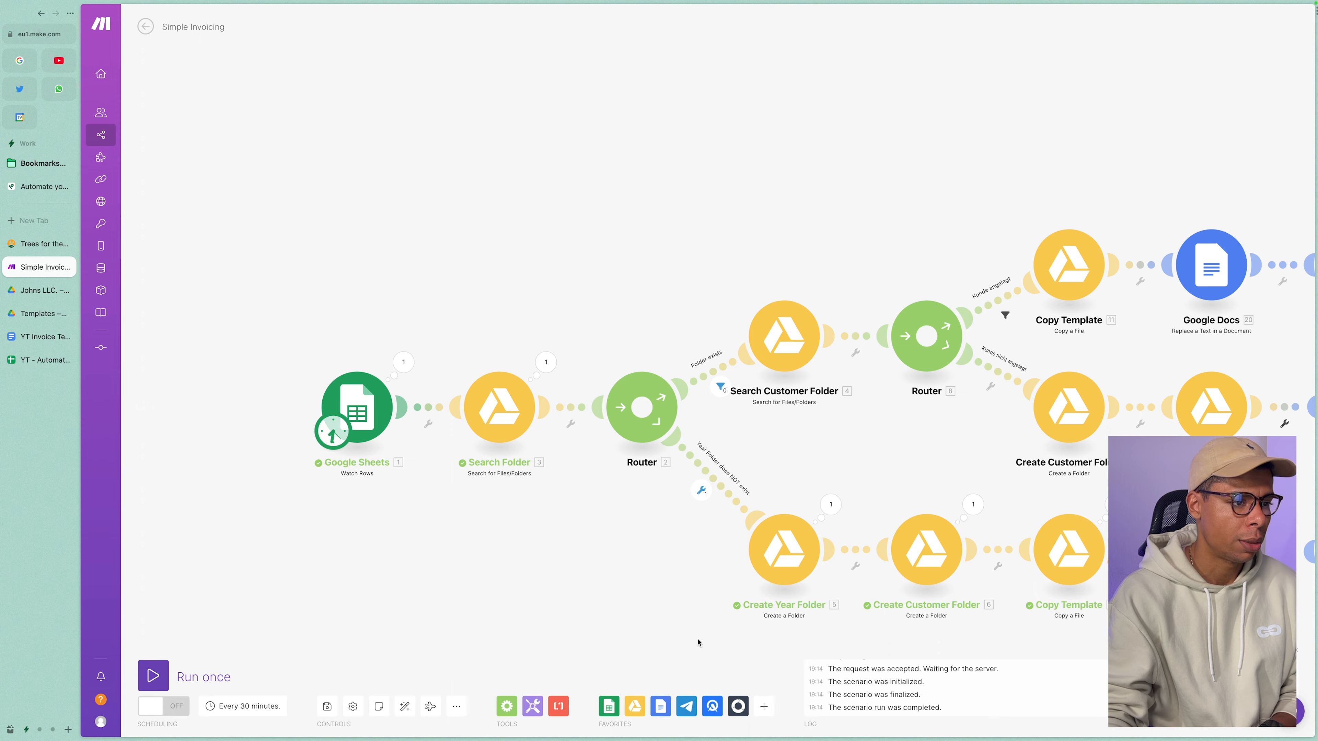
Review the Folder exists route's Name Exists condition and confirm the filter.
scroll(484, 516, "down", 2)
scroll(490, 511, "up", 6)
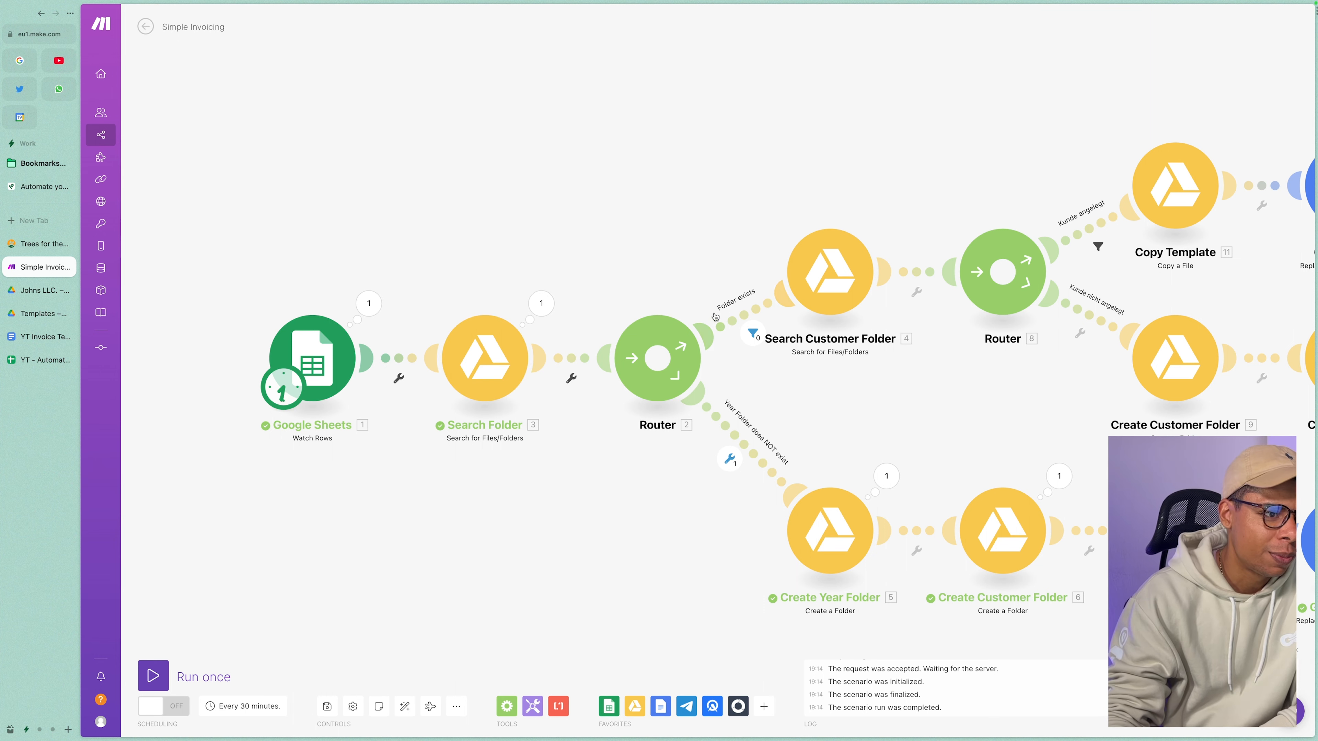
left_click(736, 315)
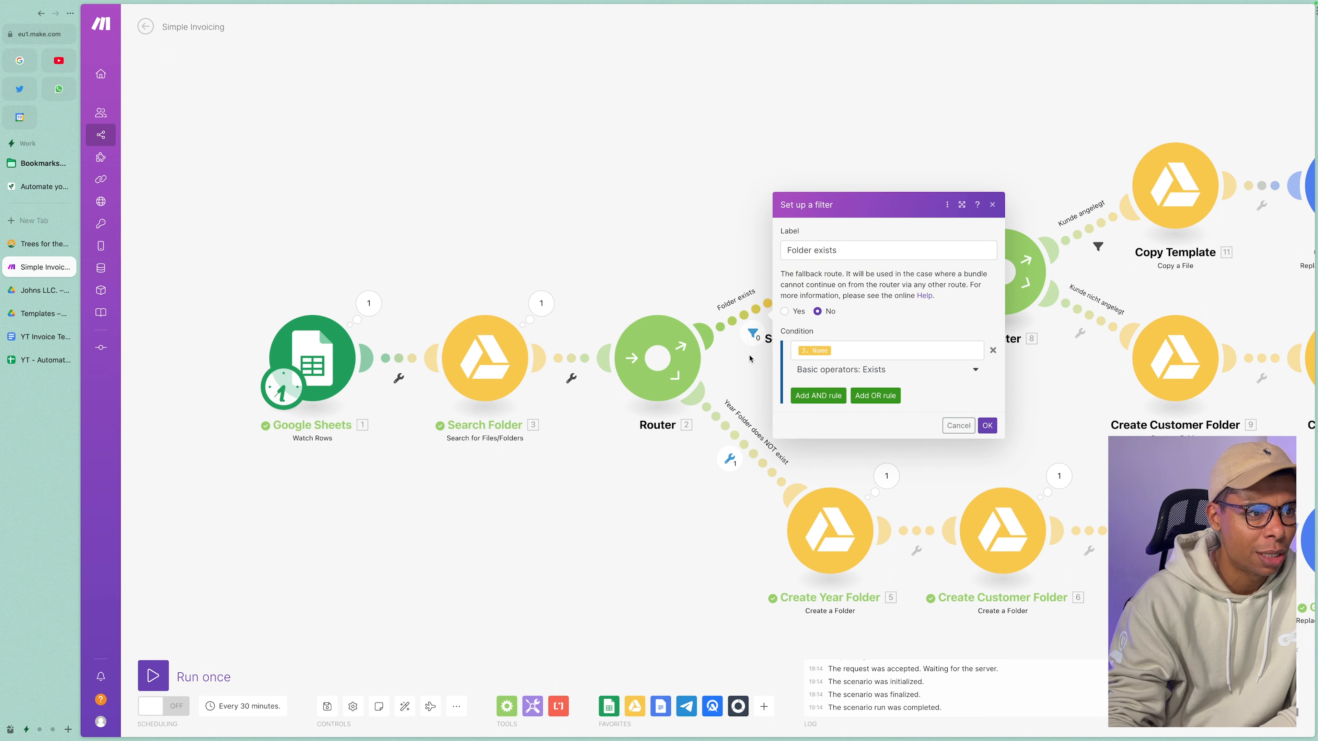
left_click(753, 306)
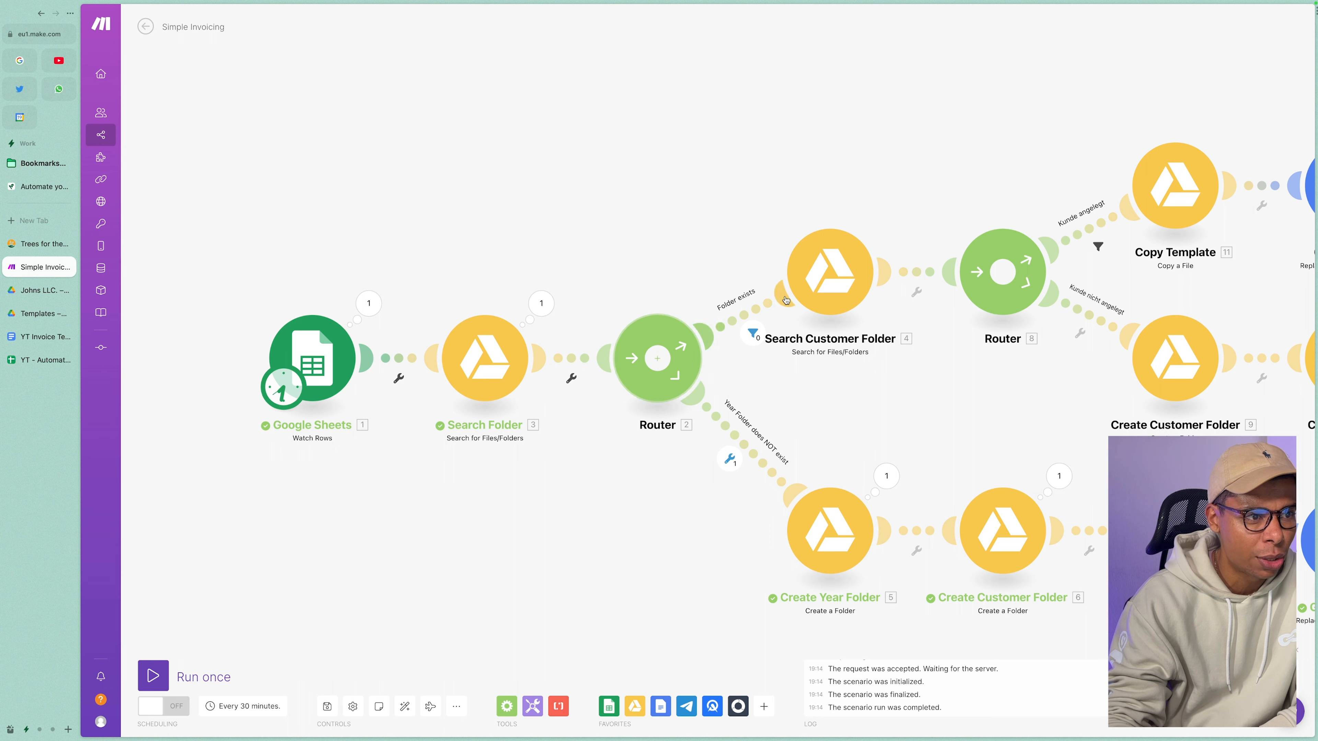
left_click(729, 321)
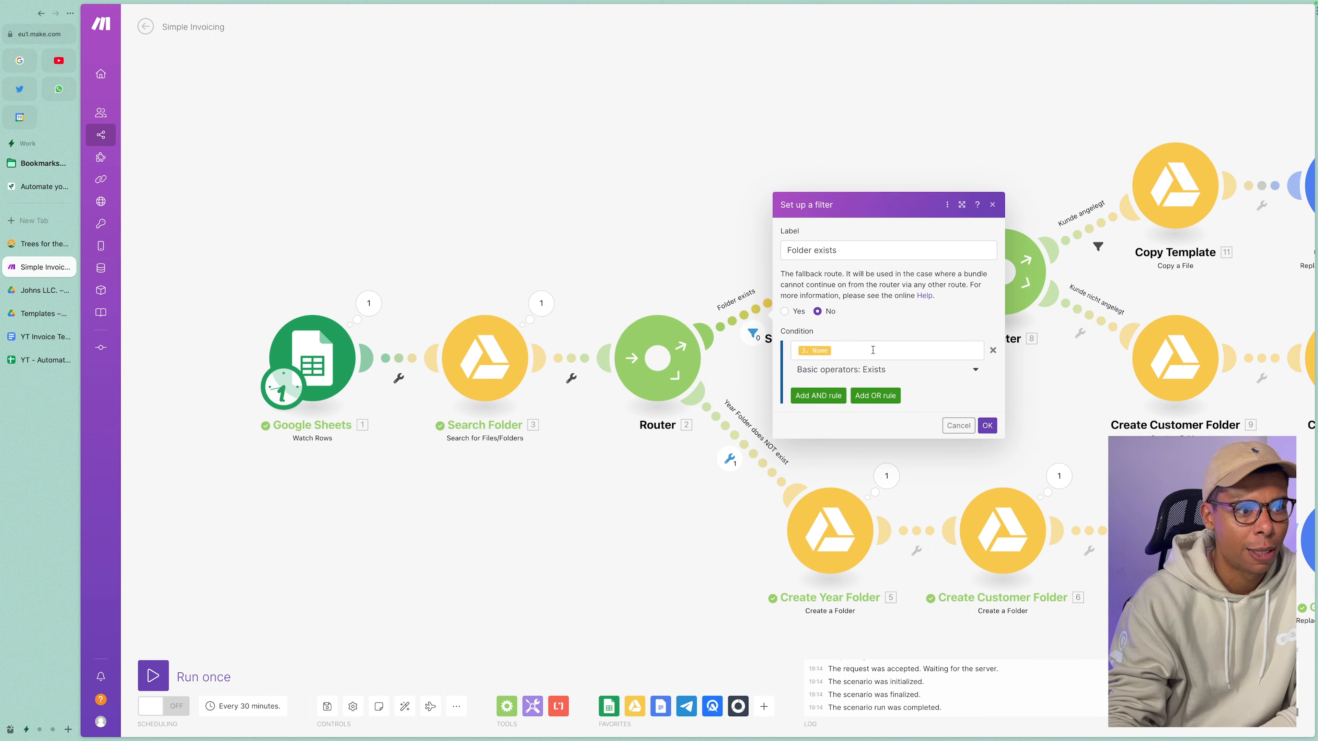
left_click(873, 350)
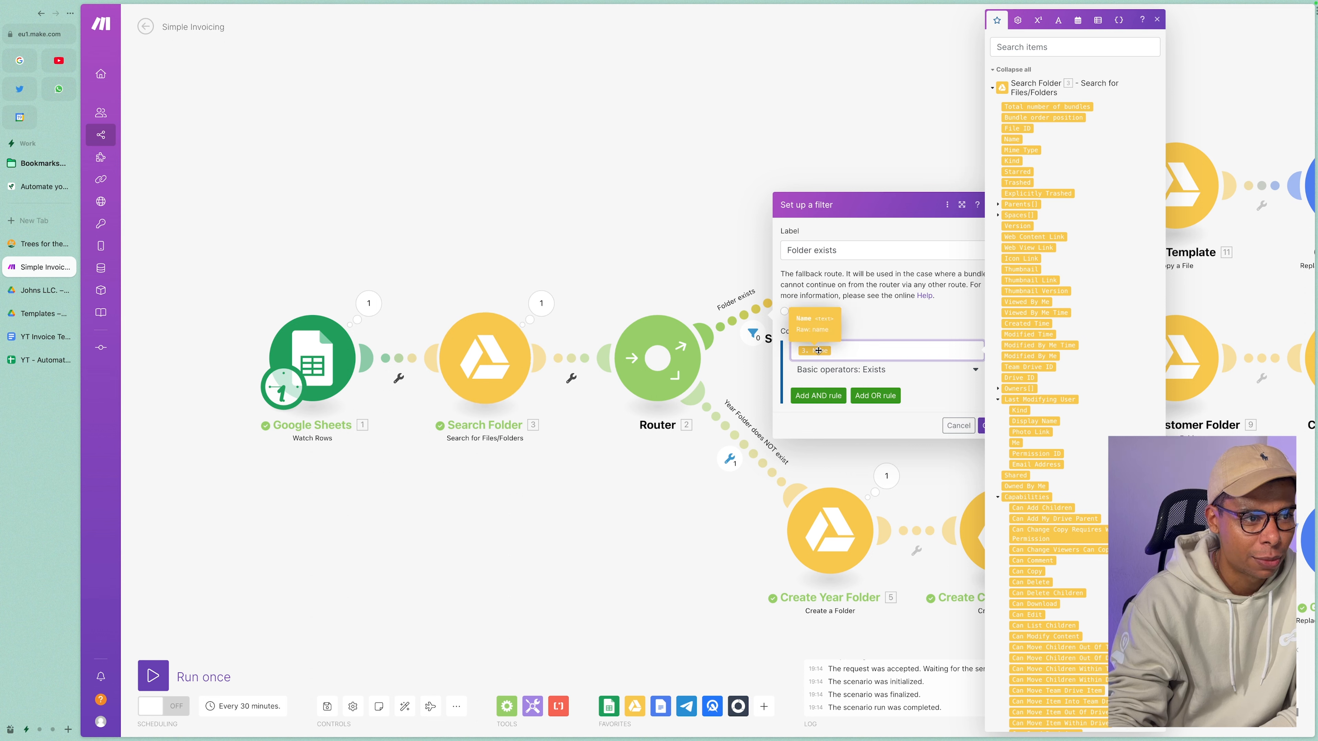
left_click(974, 444)
left_click(986, 425)
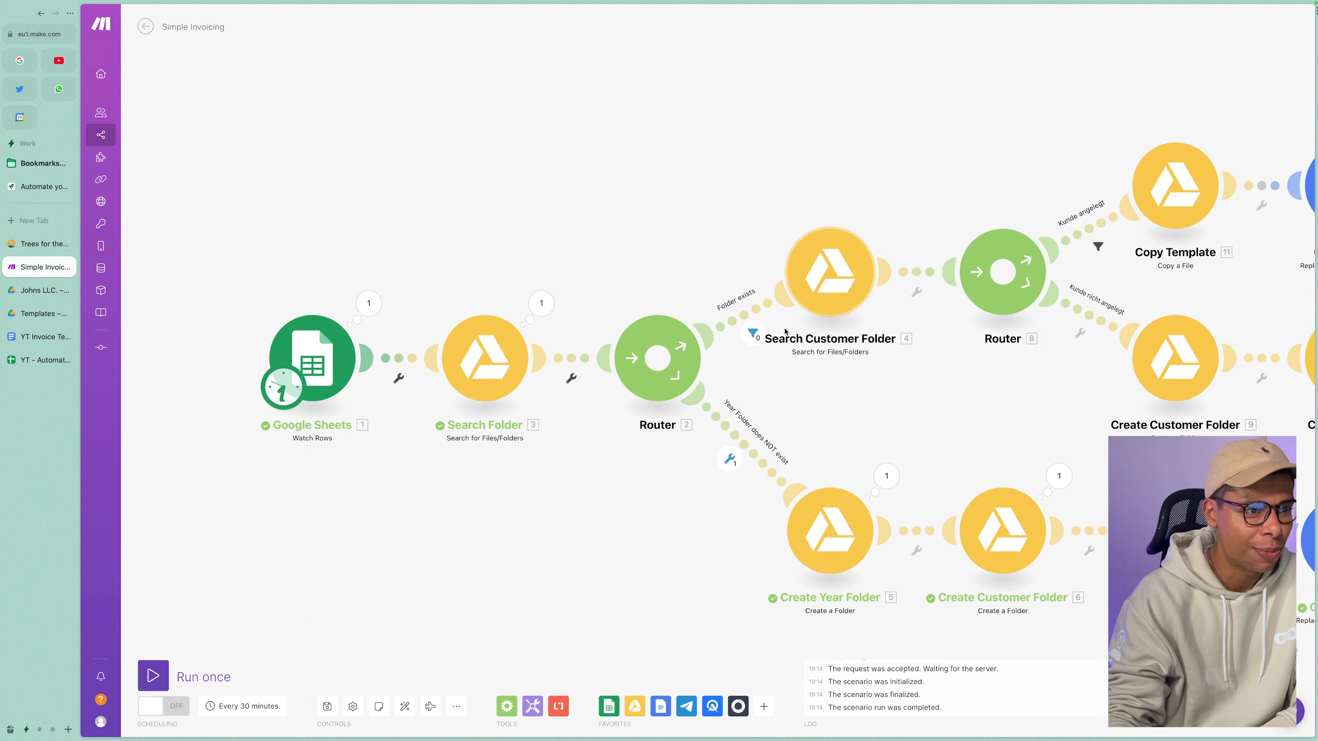
Open the Search Customer Folder module settings.
left_click(799, 273)
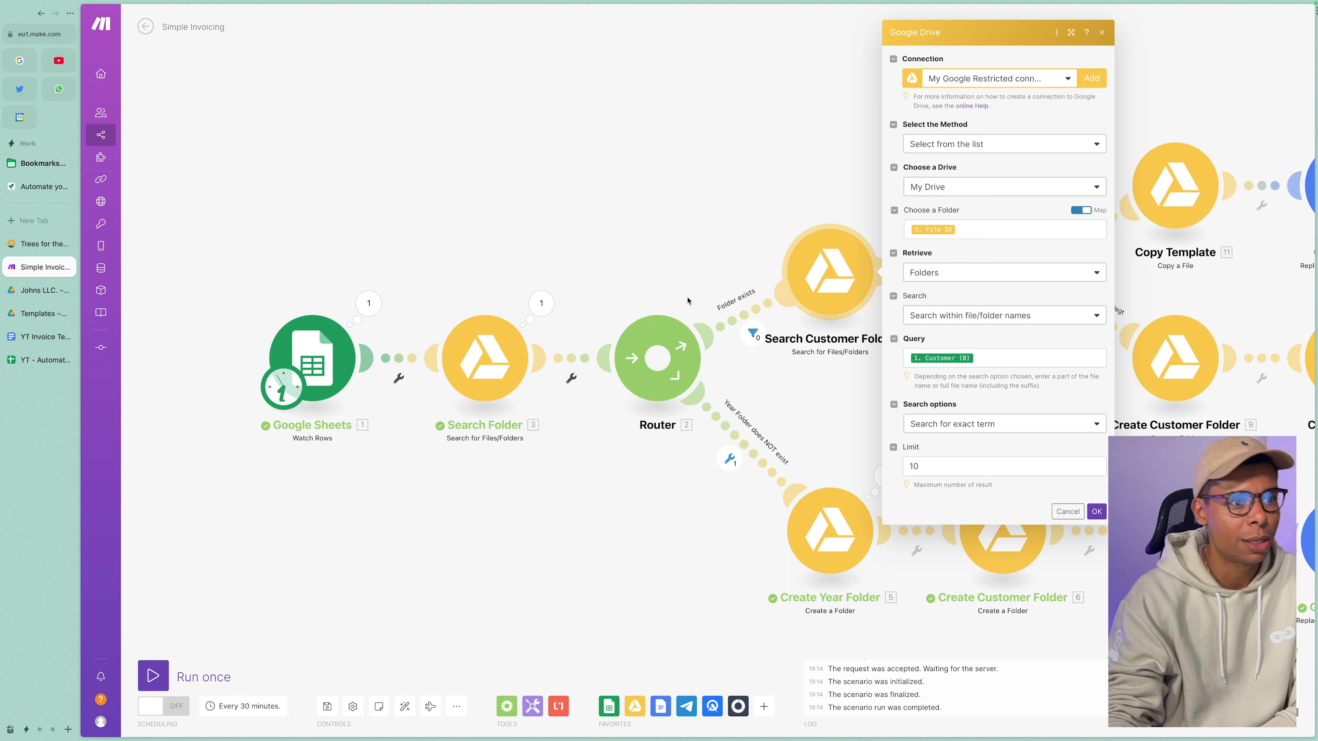
left_click(27, 165)
left_click(26, 165)
Draw freehand arrows at Current Year Folder and down toward Company Name Folder in Easel.
left_click(32, 187)
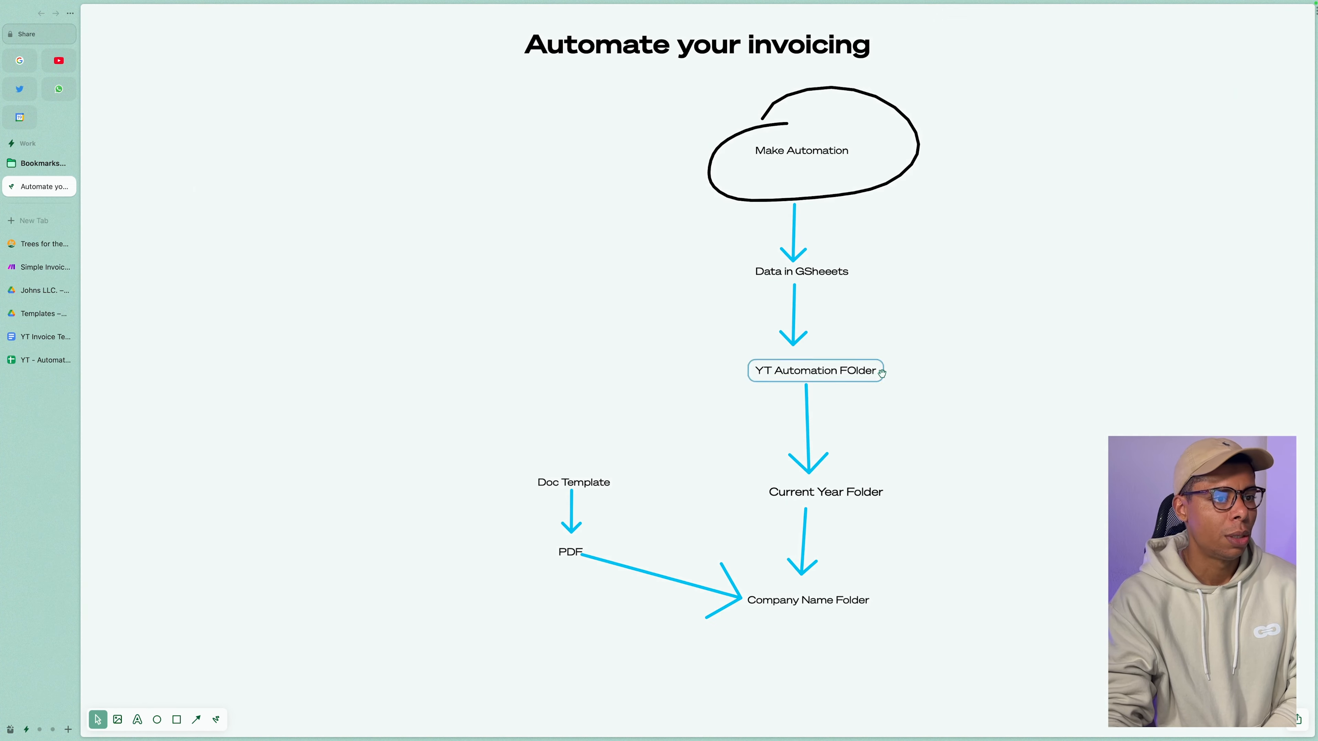
left_click(841, 491)
left_click(216, 719)
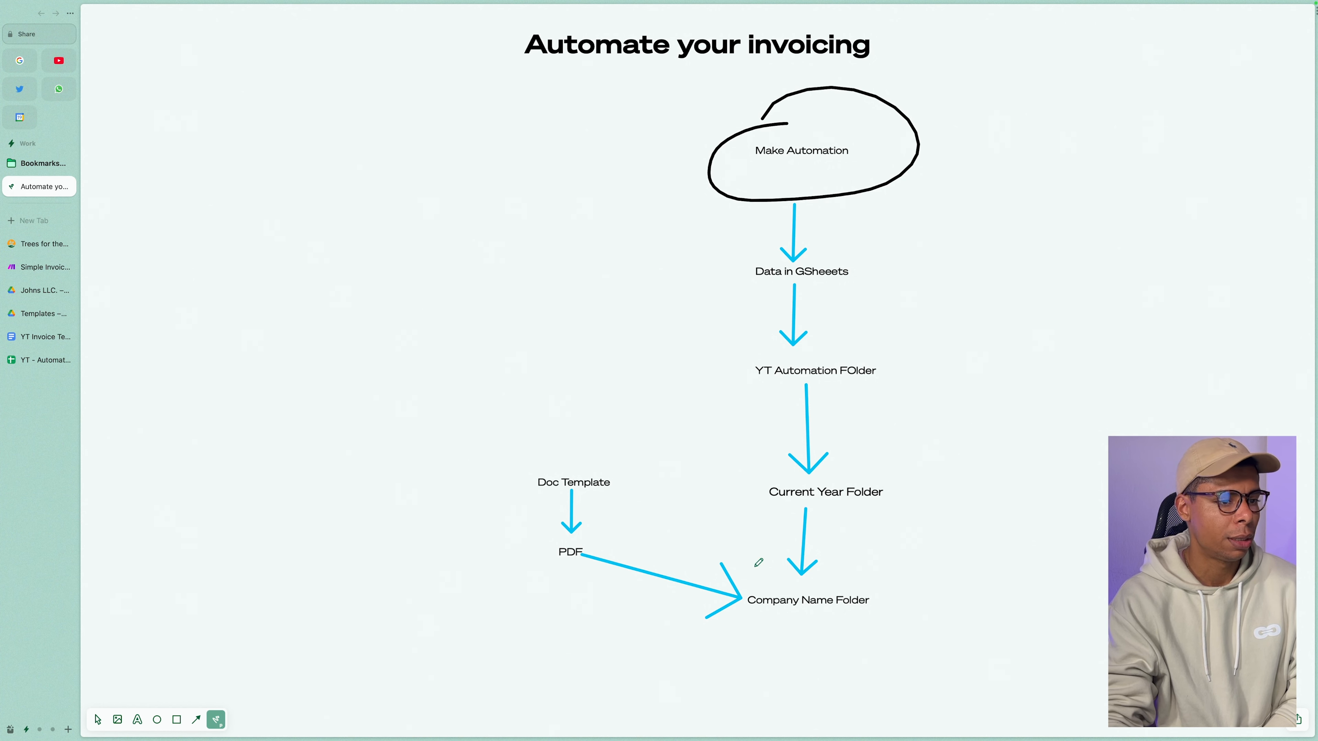
mouse_move(936, 496)
left_mouse_down()
mouse_move(886, 493)
mouse_move(905, 516)
left_mouse_up()
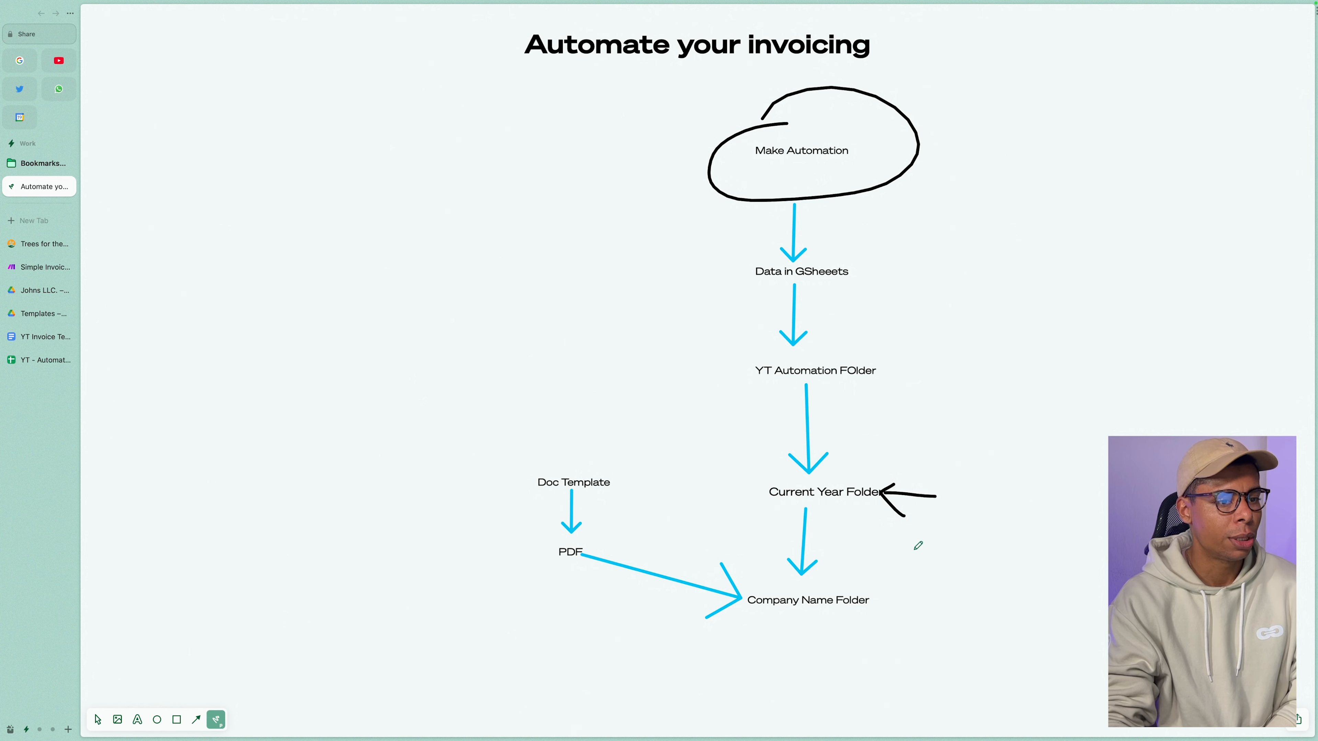
mouse_move(824, 510)
left_mouse_down()
mouse_move(815, 574)
mouse_move(841, 571)
left_mouse_up()
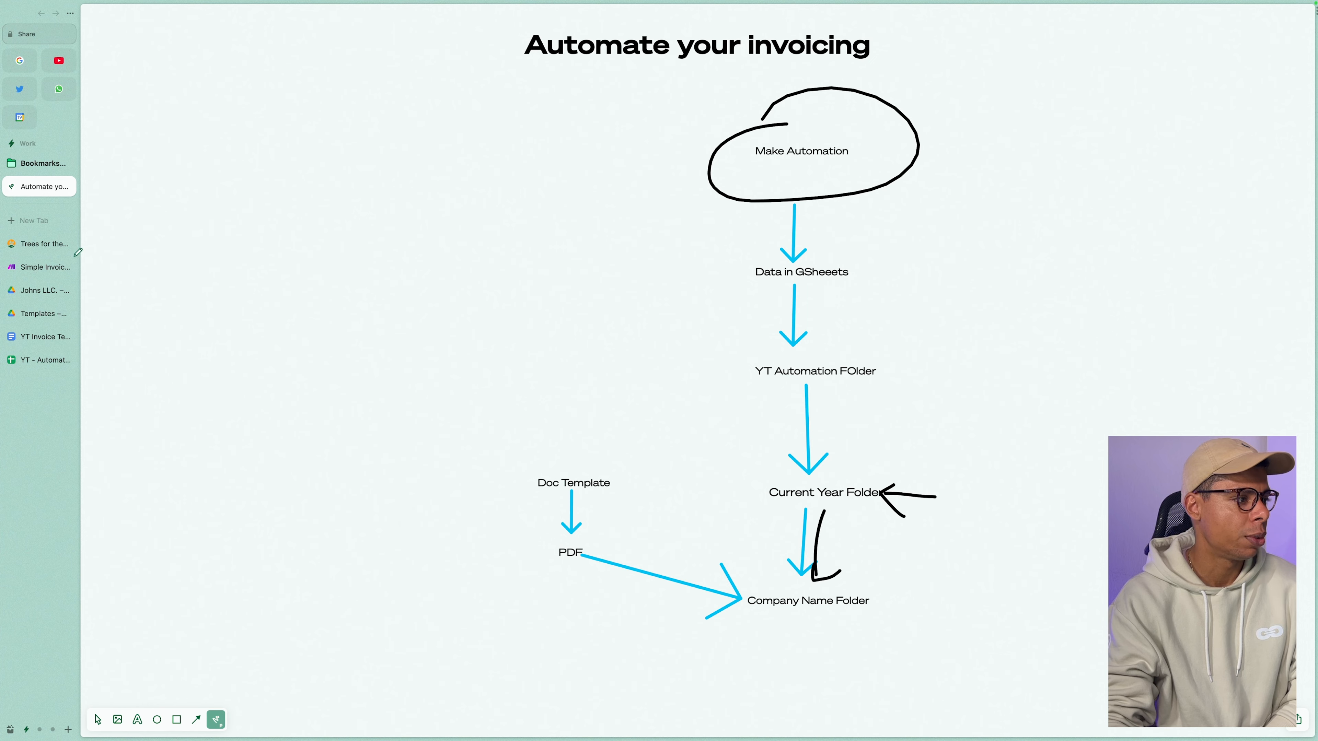
left_click(46, 267)
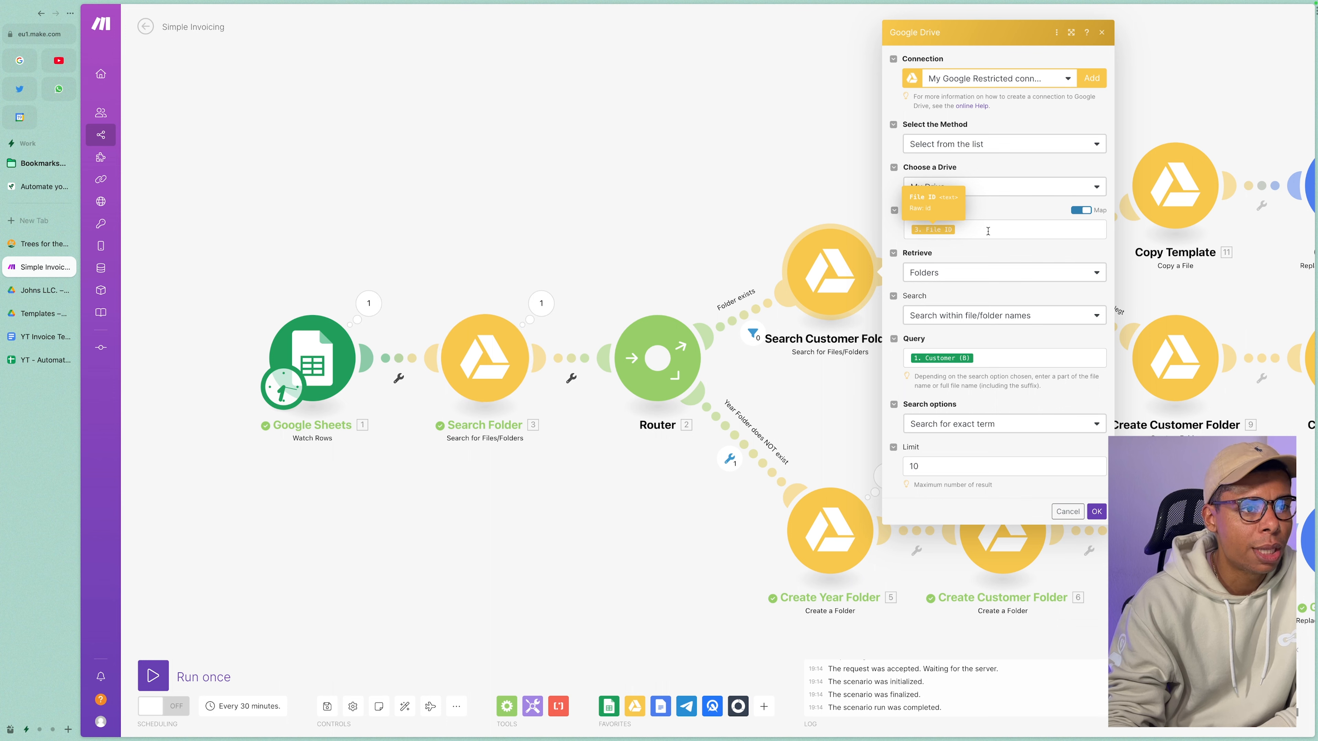
left_click(956, 229)
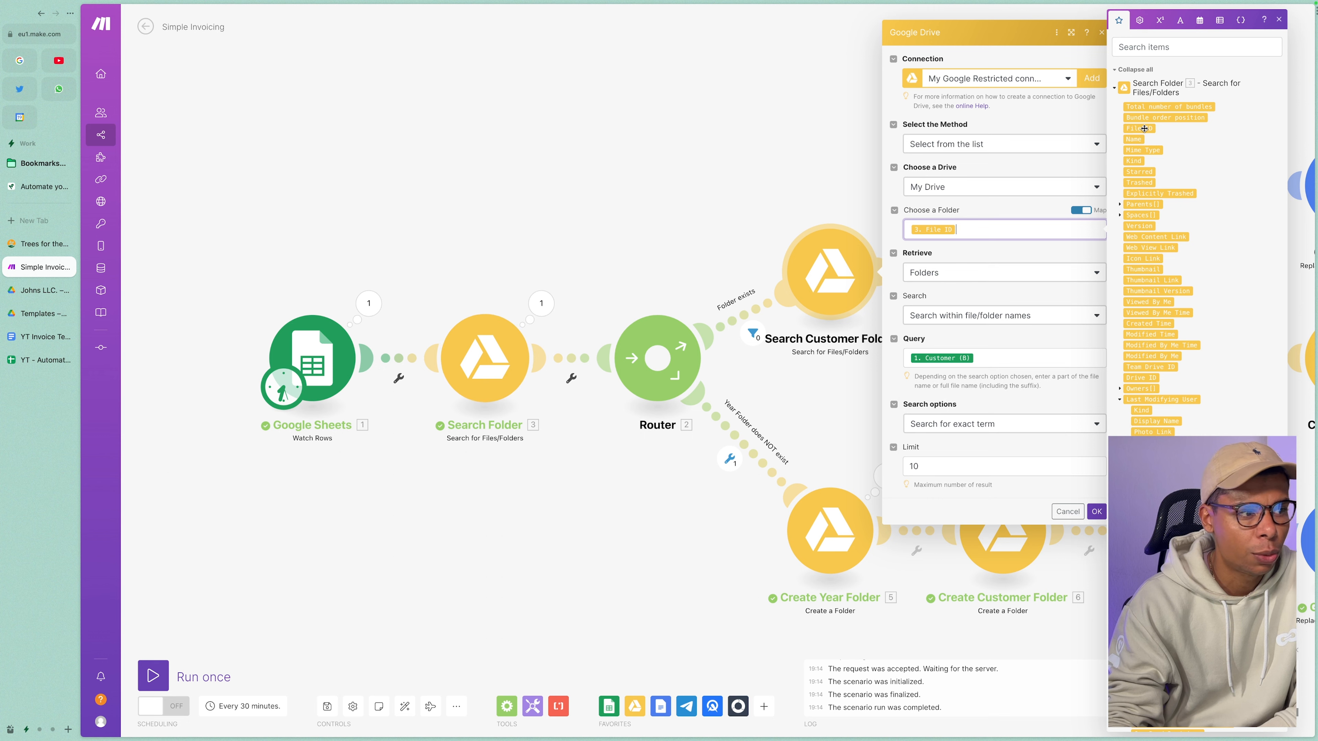
key("BackSpace")
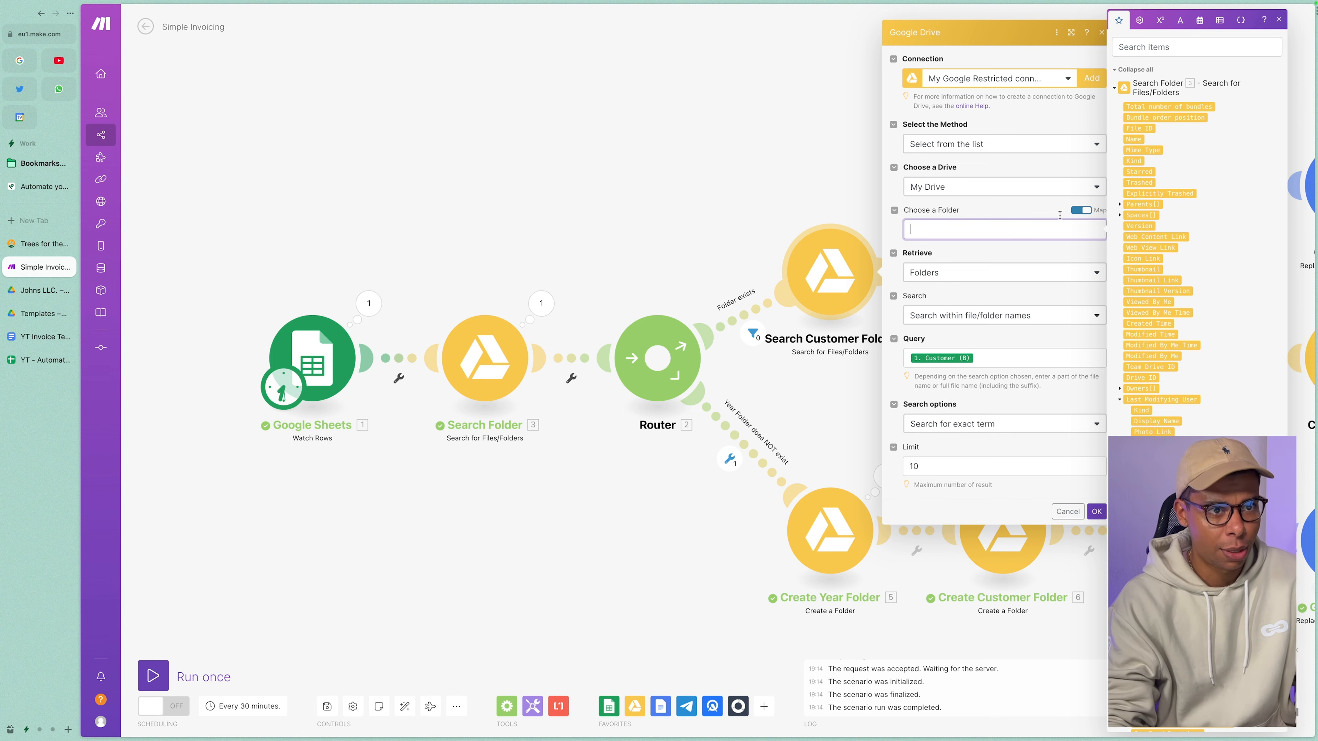
left_click(1139, 129)
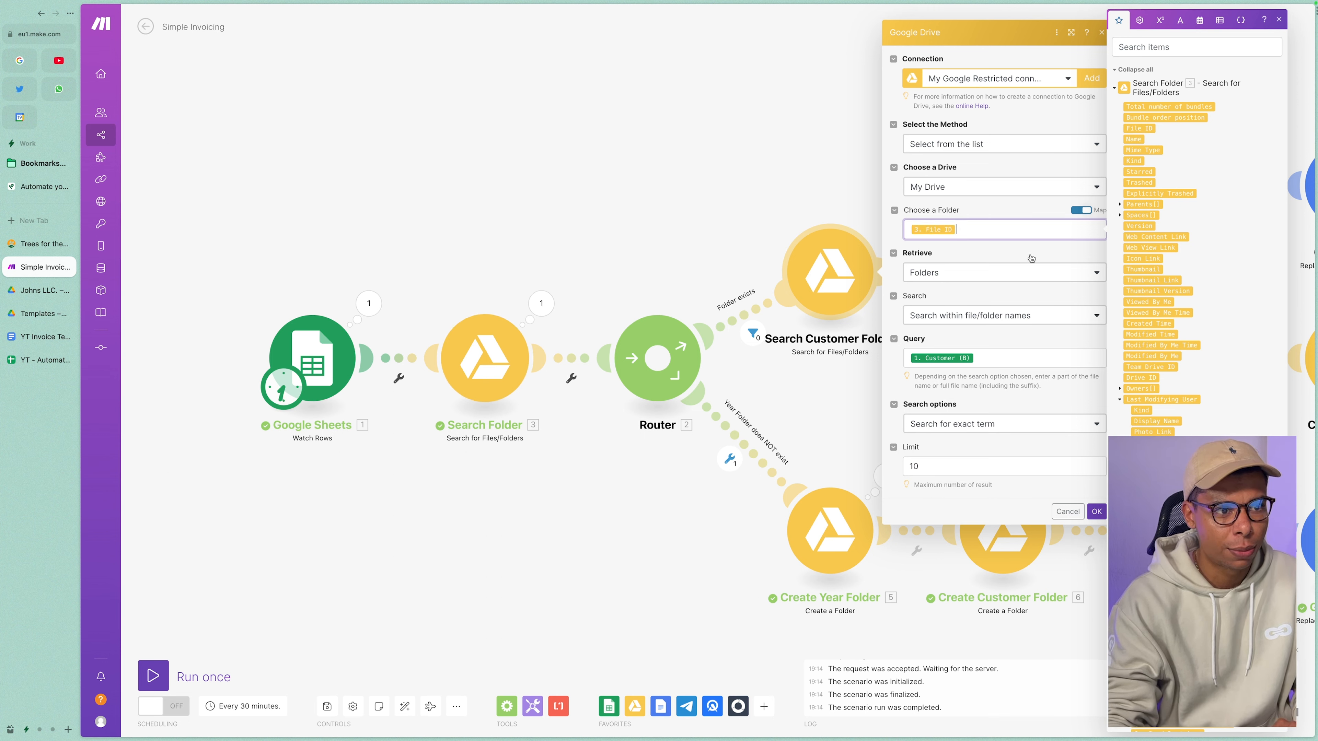
left_click(989, 255)
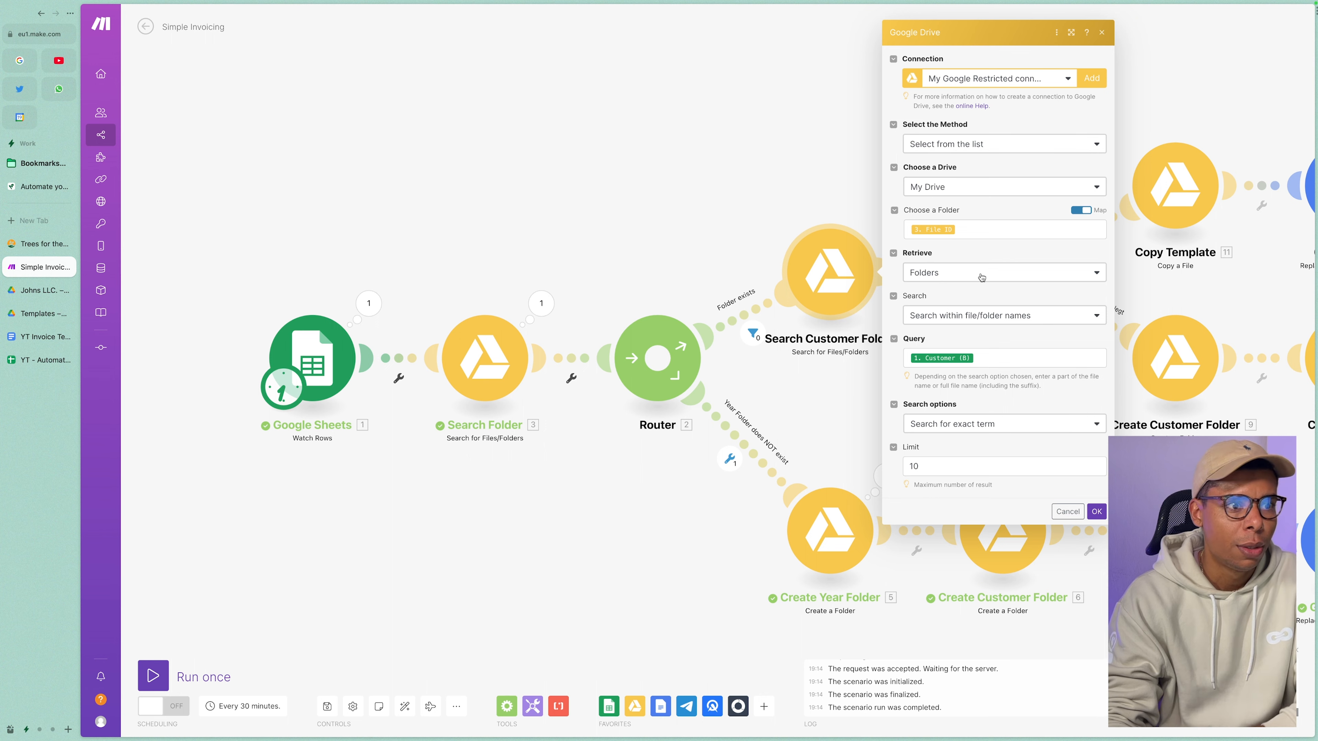
left_click(981, 357)
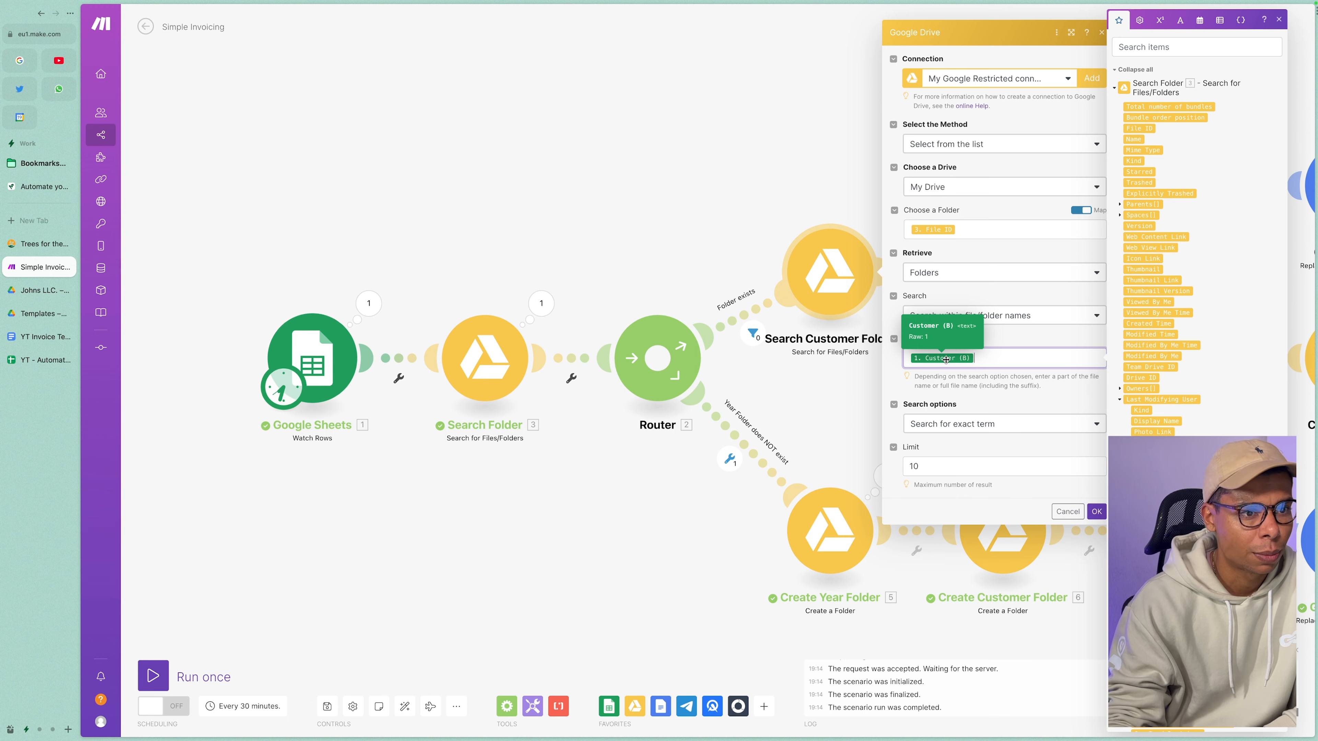
Close the Drive dialog and open the existing-customer Copy Template [11] Copy a File settings.
left_click(726, 398)
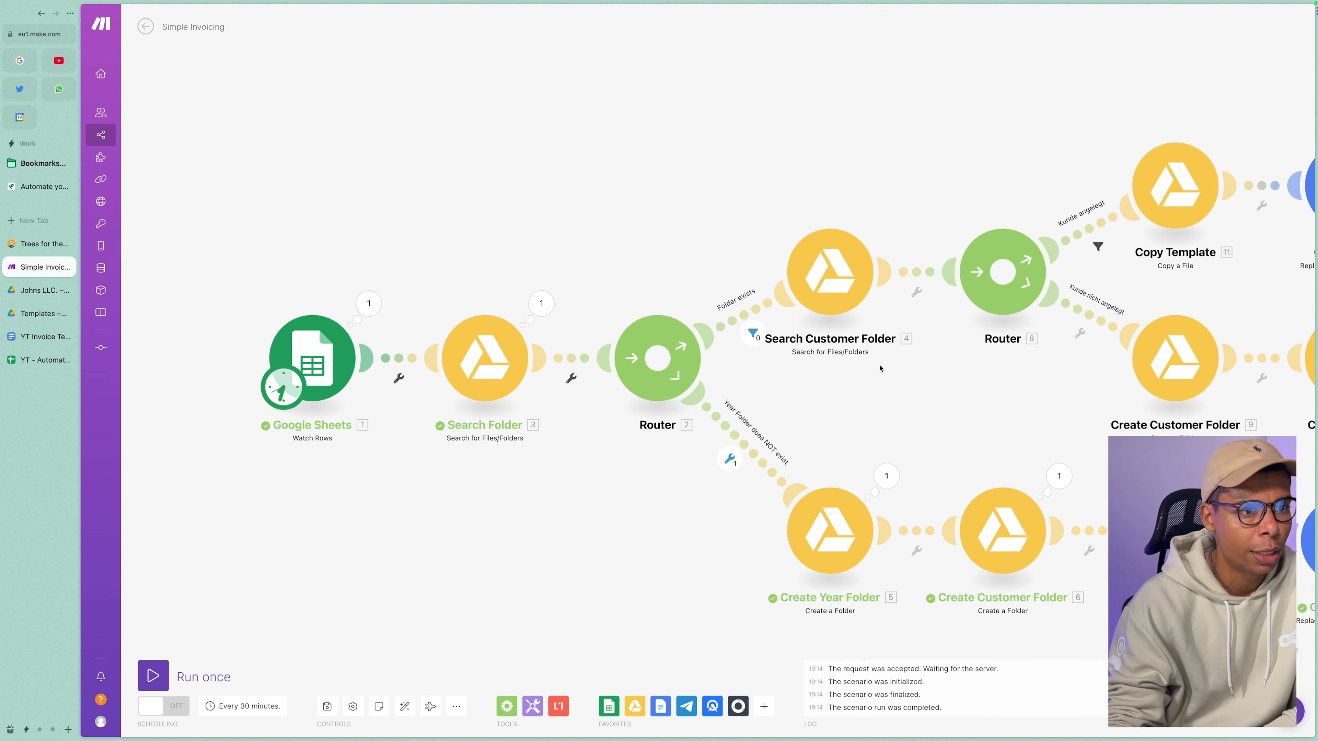
scroll(946, 408, "right", 5)
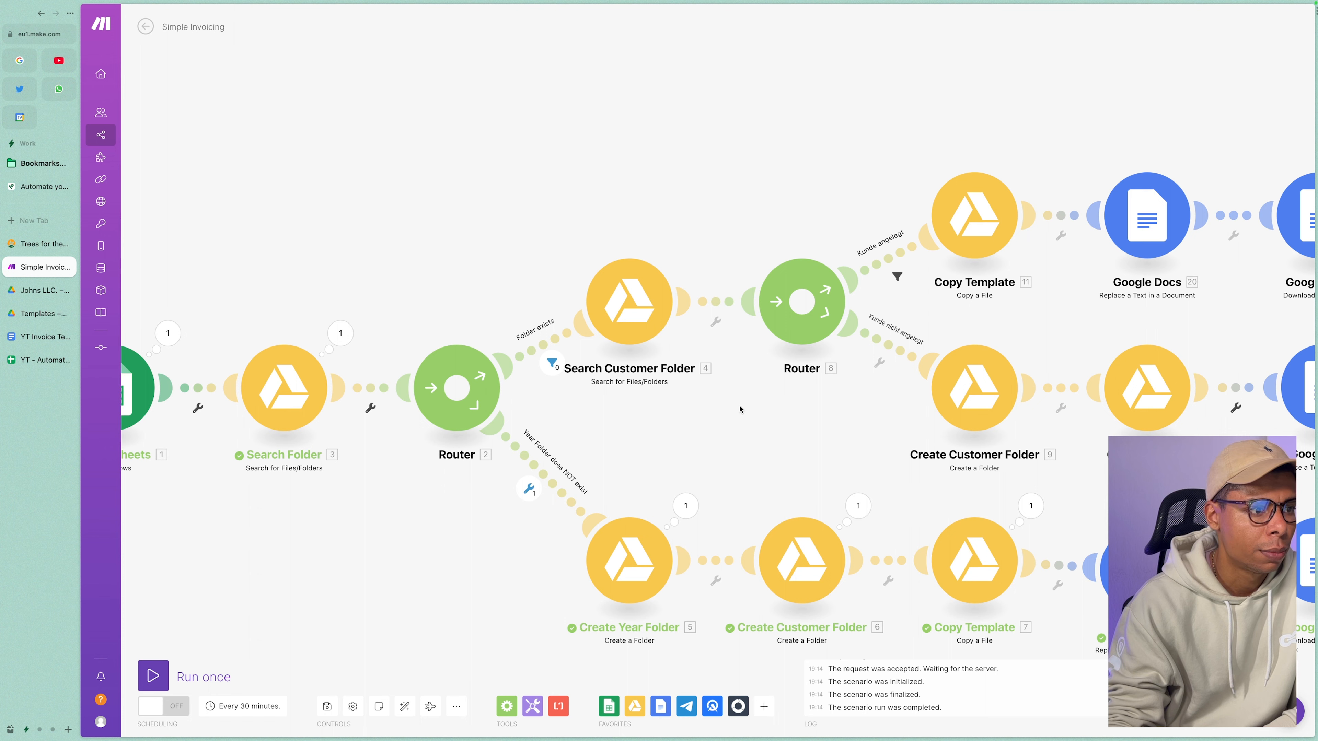
scroll(648, 417, "right", 5)
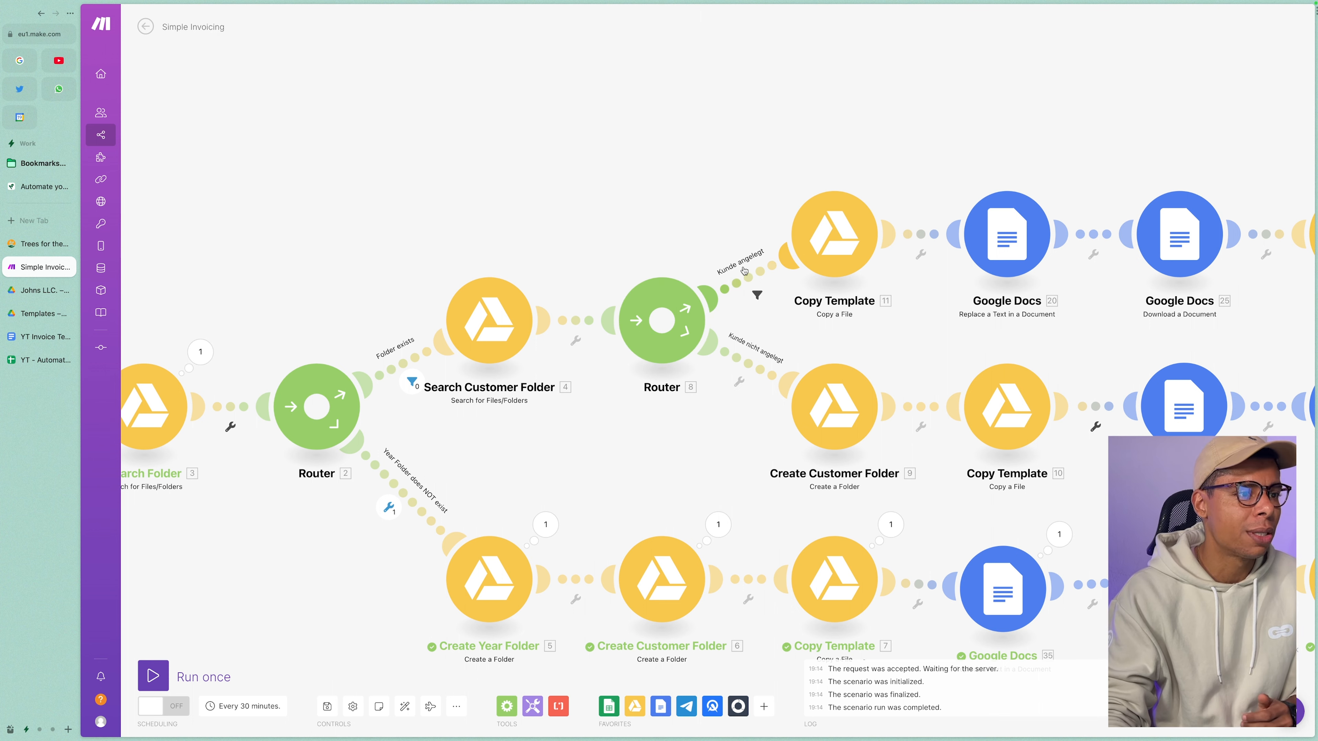
left_click(827, 247)
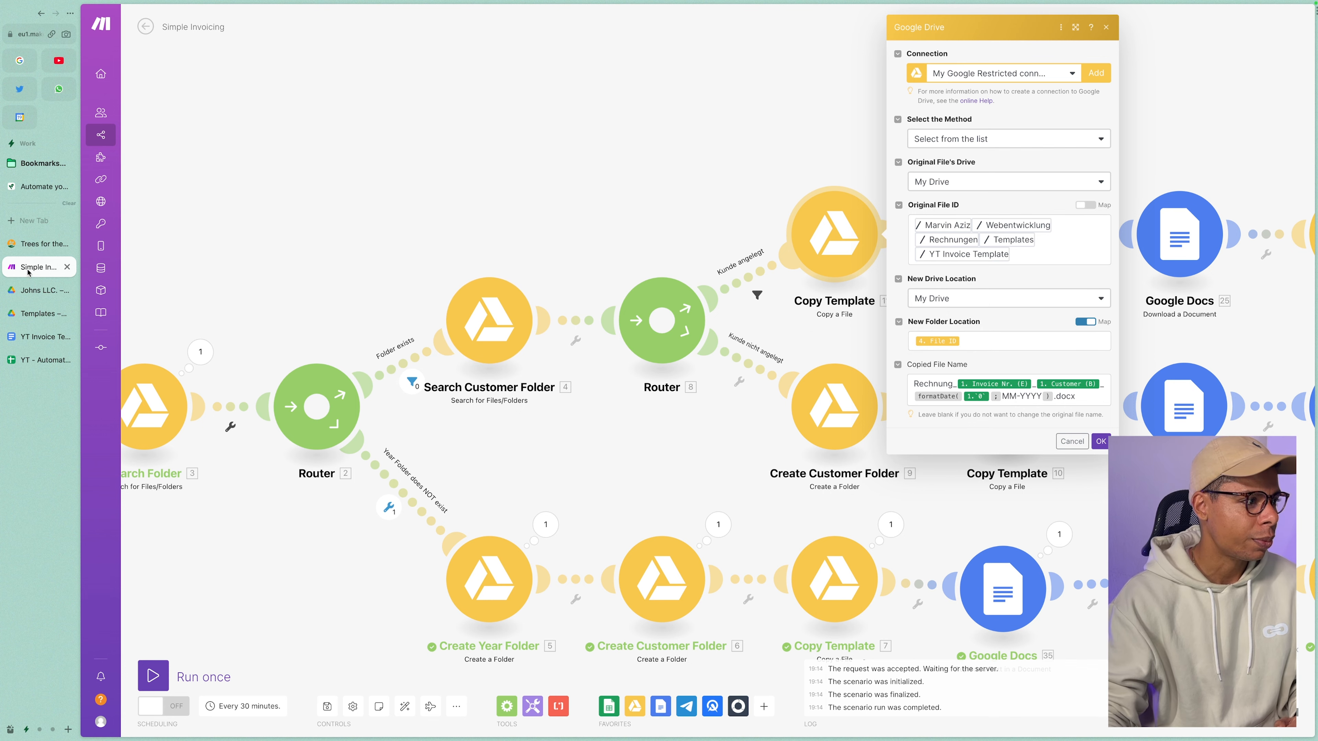
left_click(32, 186)
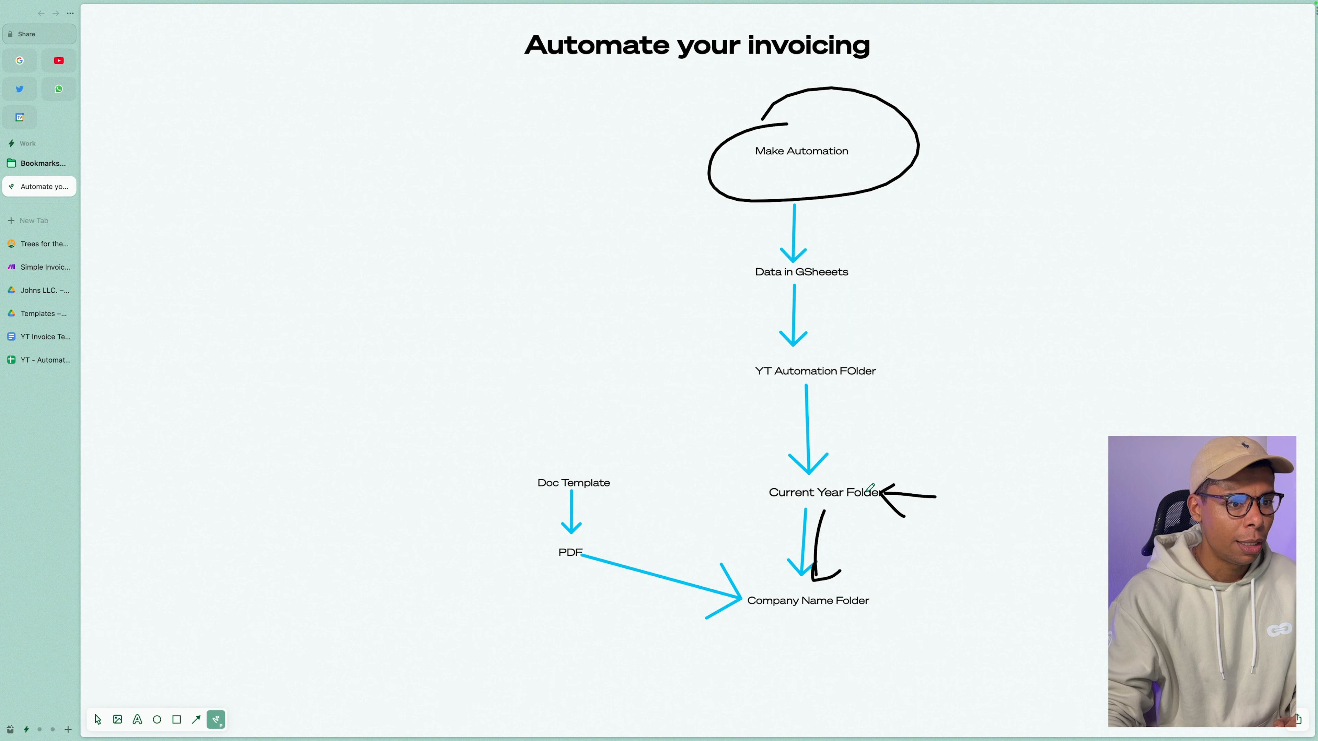
Draw arrows at Current Year Folder and into an underlined Company Name Folder, plus a curve from Doc Template.
mouse_move(919, 458)
left_mouse_down()
mouse_move(890, 475)
mouse_move(935, 462)
left_mouse_up()
left_click_drag(866, 512, 859, 581)
left_click_drag(849, 570, 885, 580)
left_click_drag(774, 618, 884, 612)
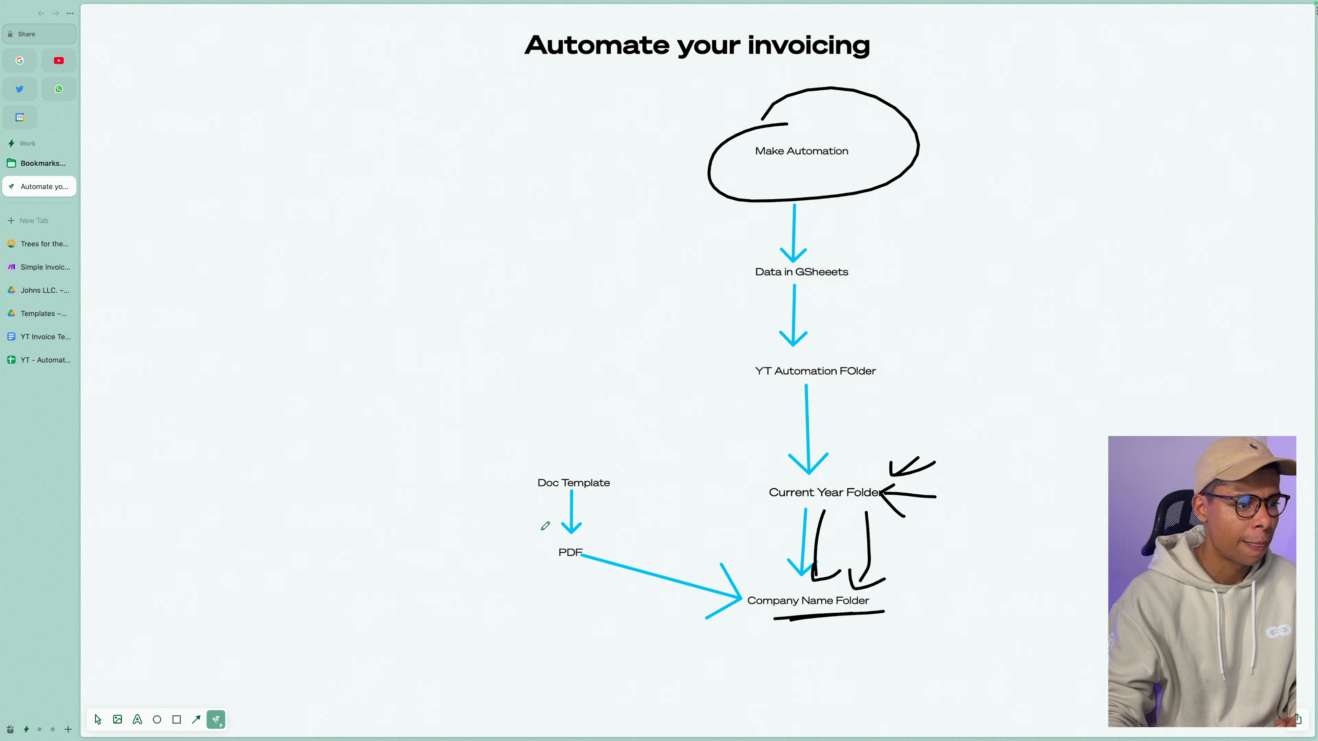
mouse_move(605, 492)
left_mouse_down()
mouse_move(757, 587)
mouse_move(764, 577)
mouse_move(714, 605)
left_mouse_up()
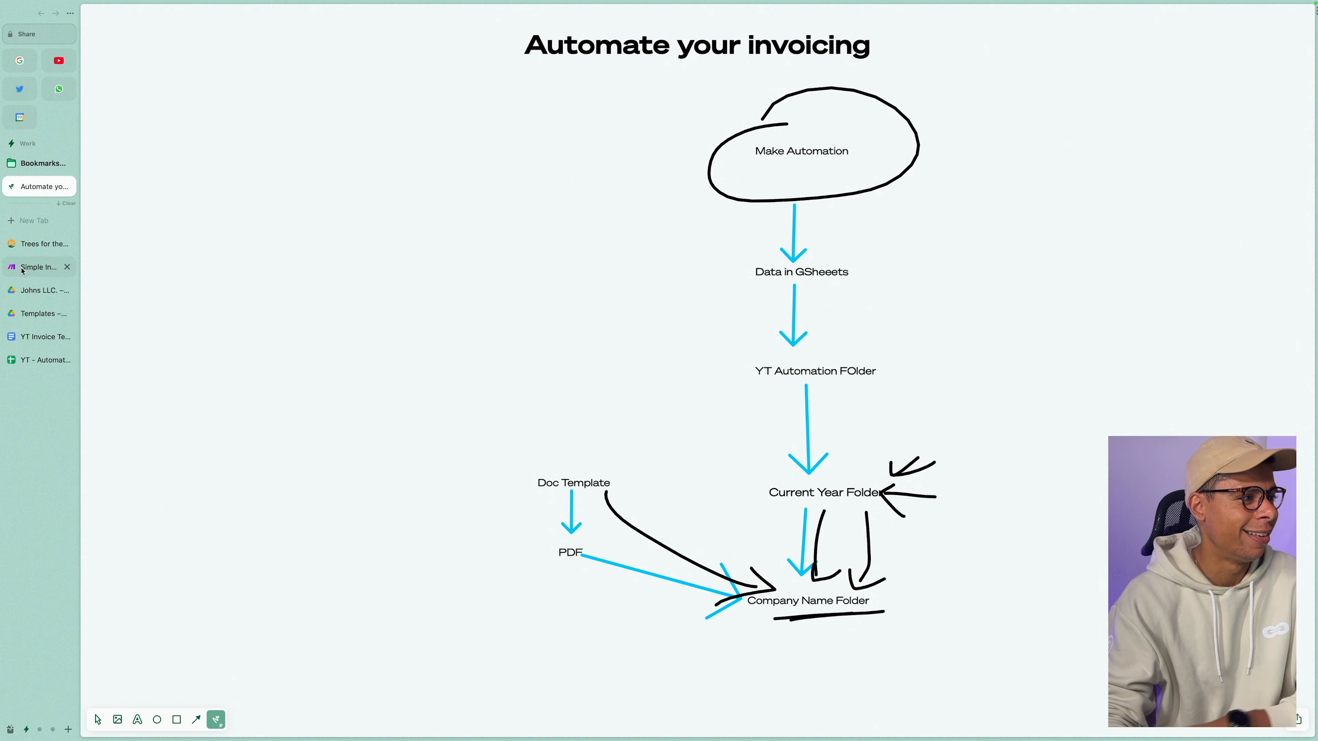
left_click(41, 266)
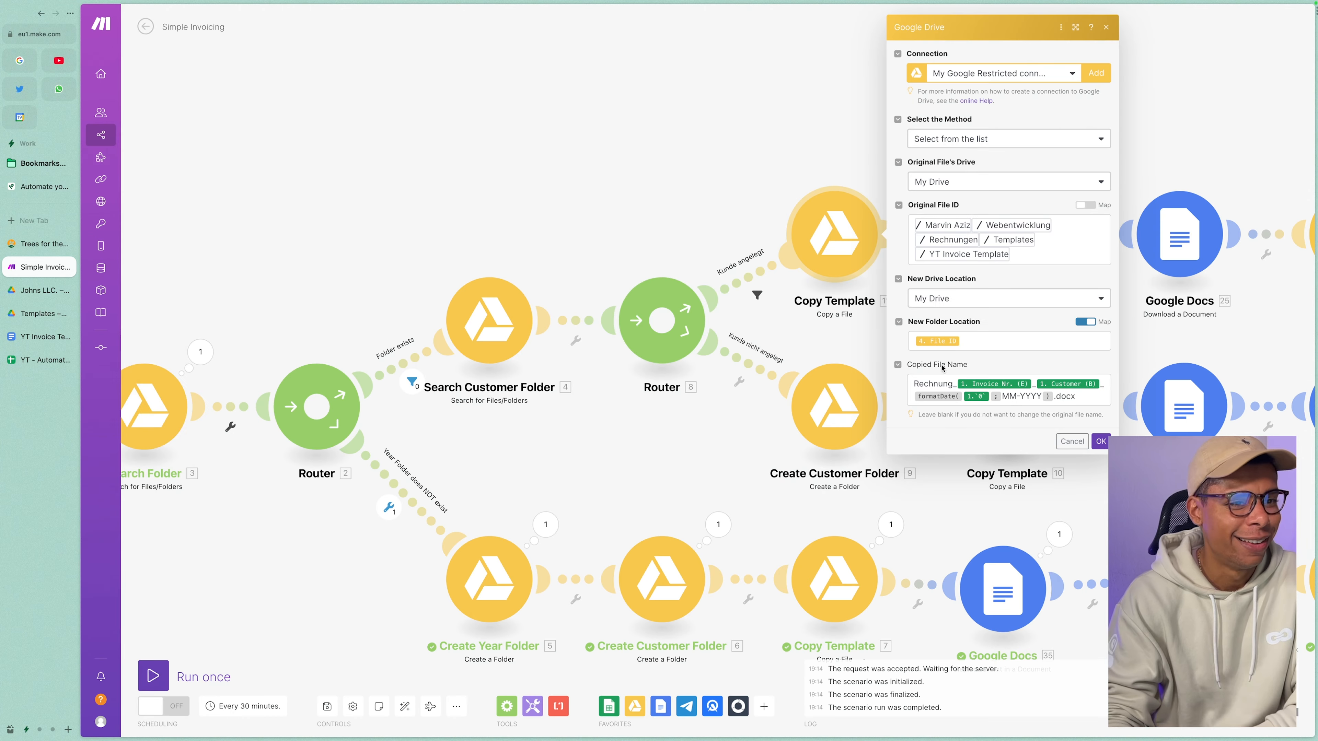
Replace 'Rechnung' with 'Invoice' in Copy Template's Copied File Name, keeping the MM-YYYY date pattern.
left_click(949, 381)
left_click_drag(953, 384, 903, 384)
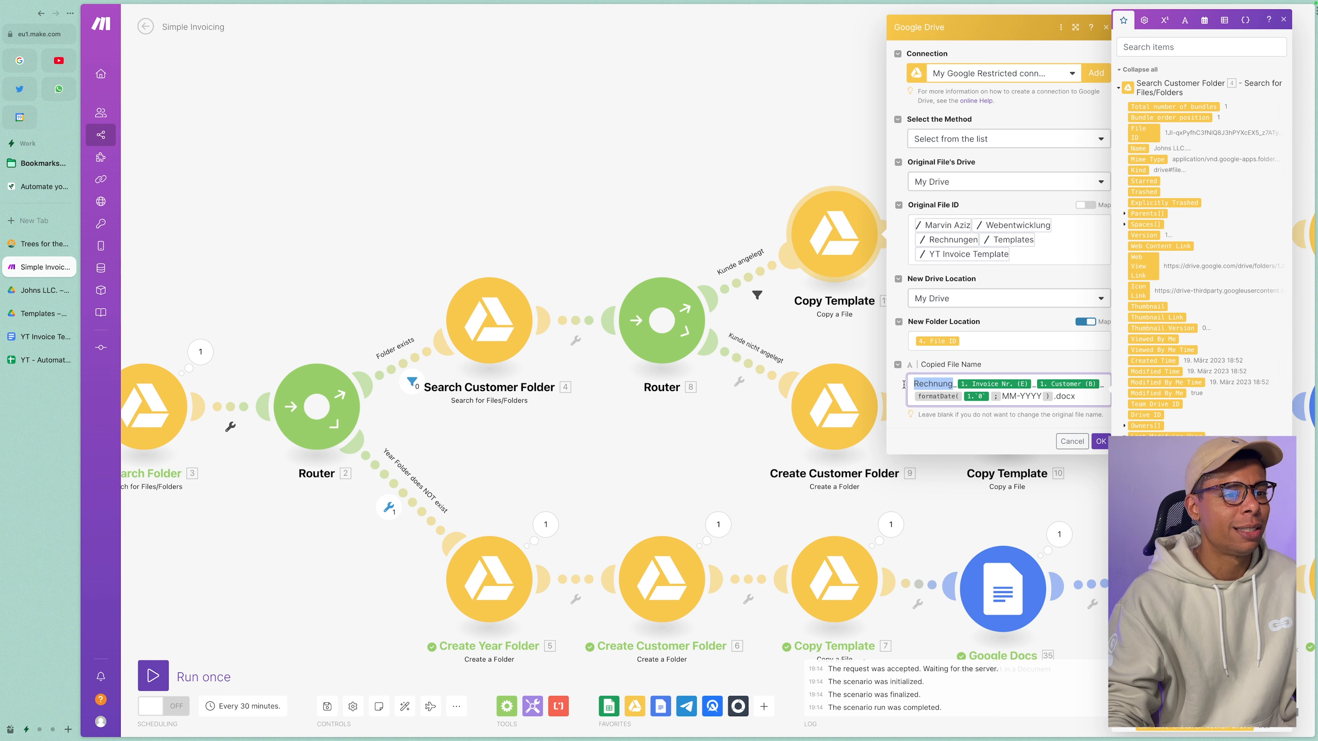
type("Invoice")
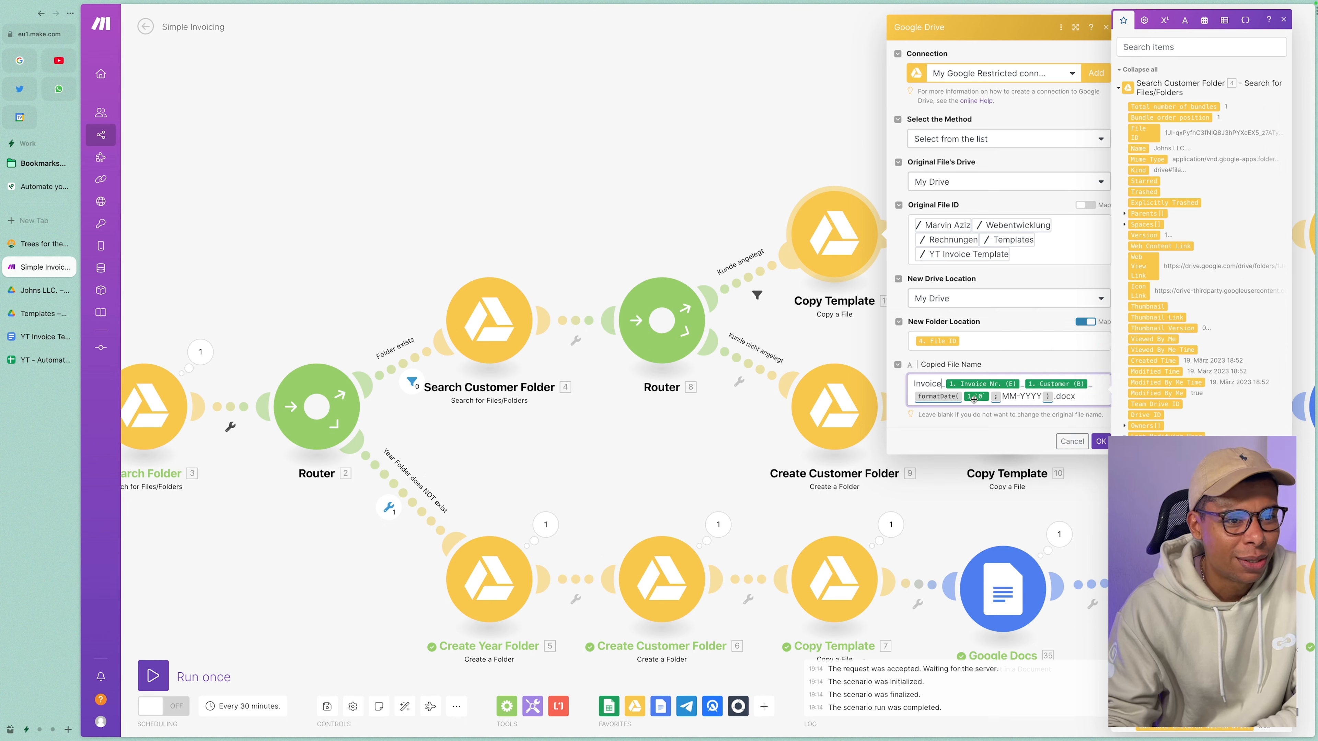
mouse_move(1003, 397)
left_mouse_down()
mouse_move(1049, 397)
mouse_move(1001, 398)
left_mouse_up()
left_click(1032, 397)
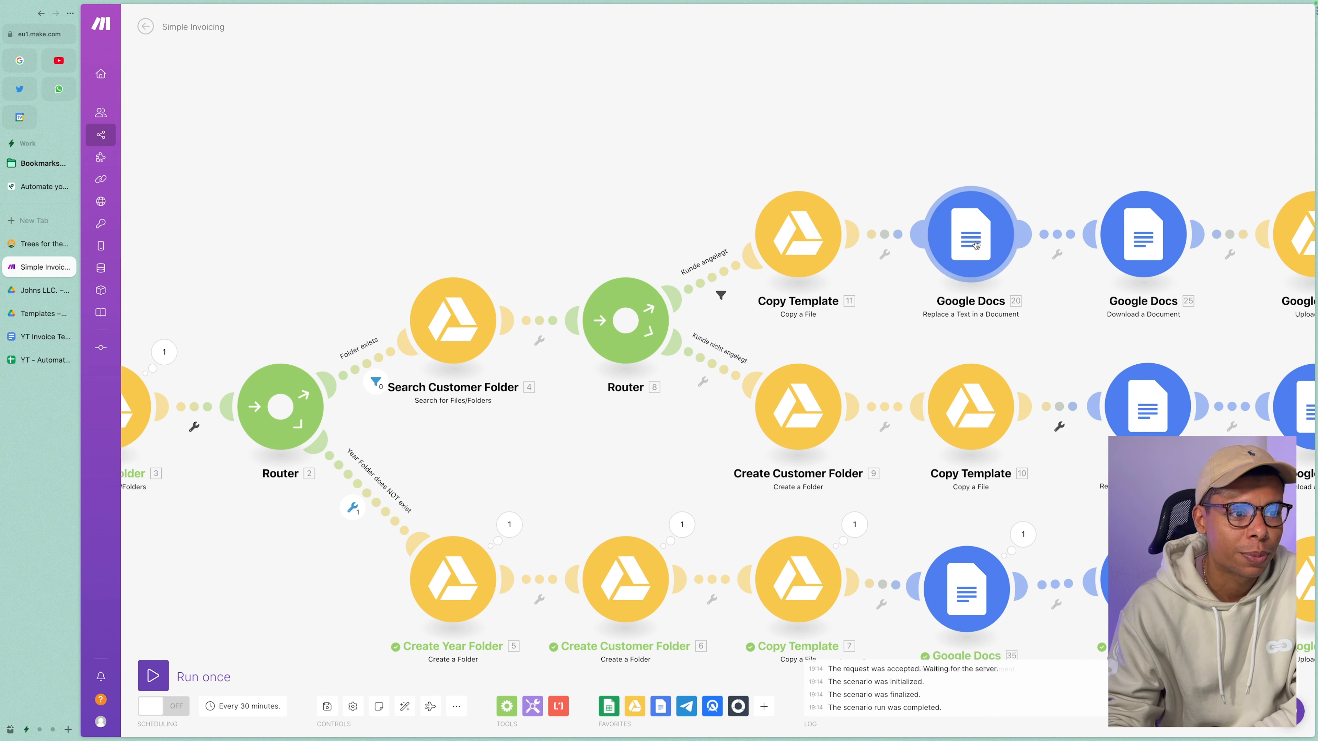
Search apps for 'docs', open the Google Docs replace-text step's settings, then view the YT Invoice Template.
left_click(764, 705)
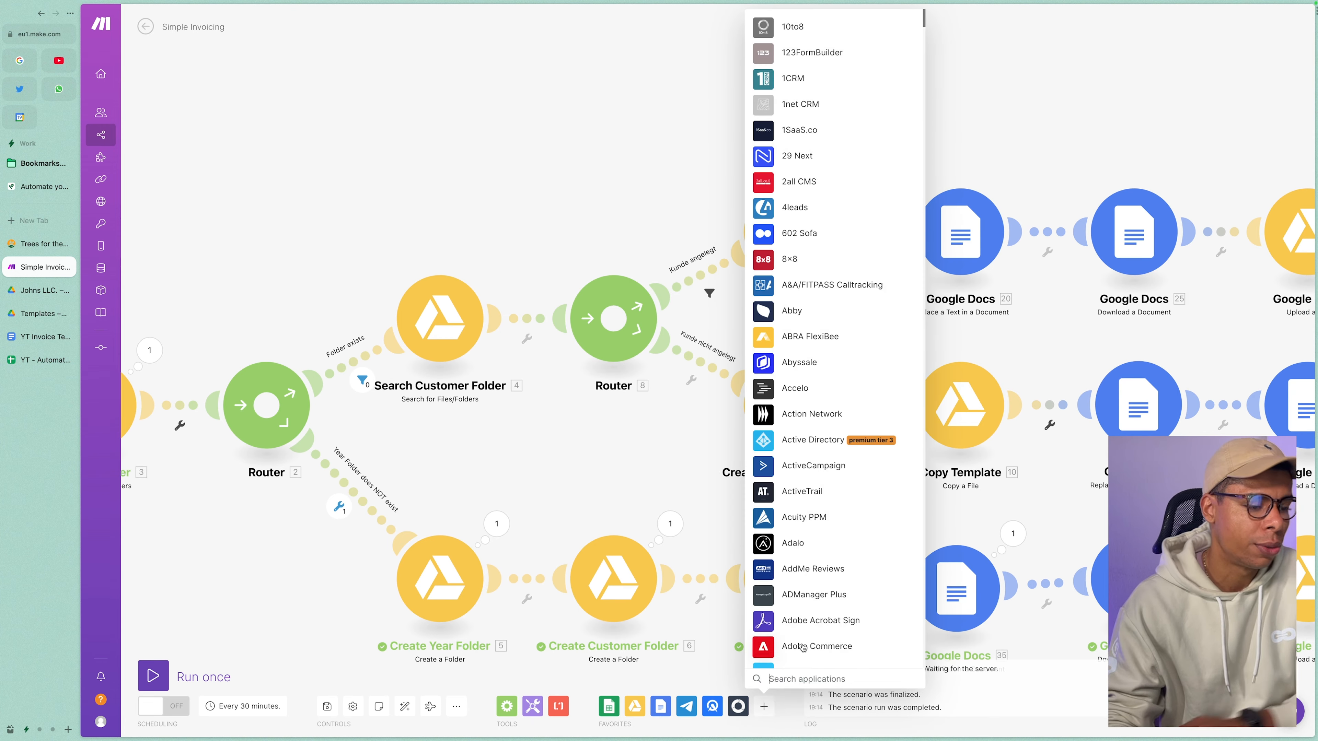
type("docs")
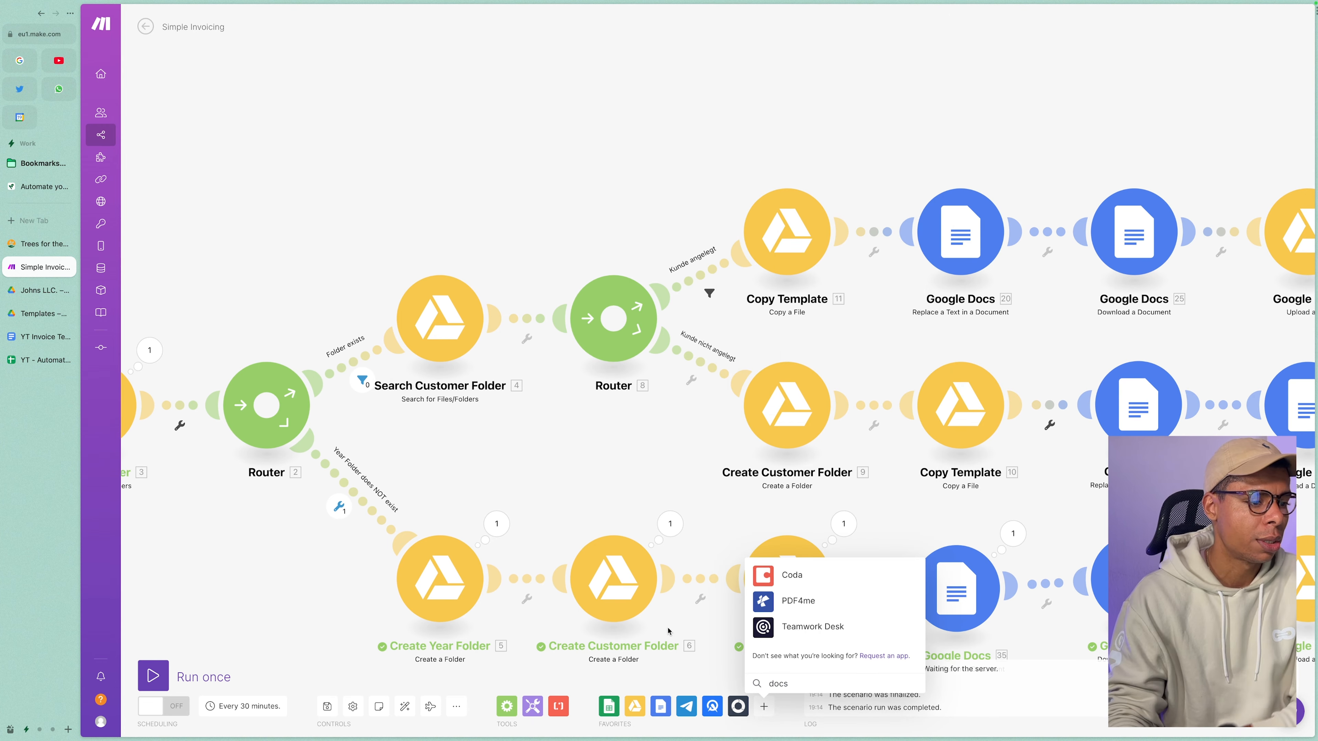
left_click(660, 706)
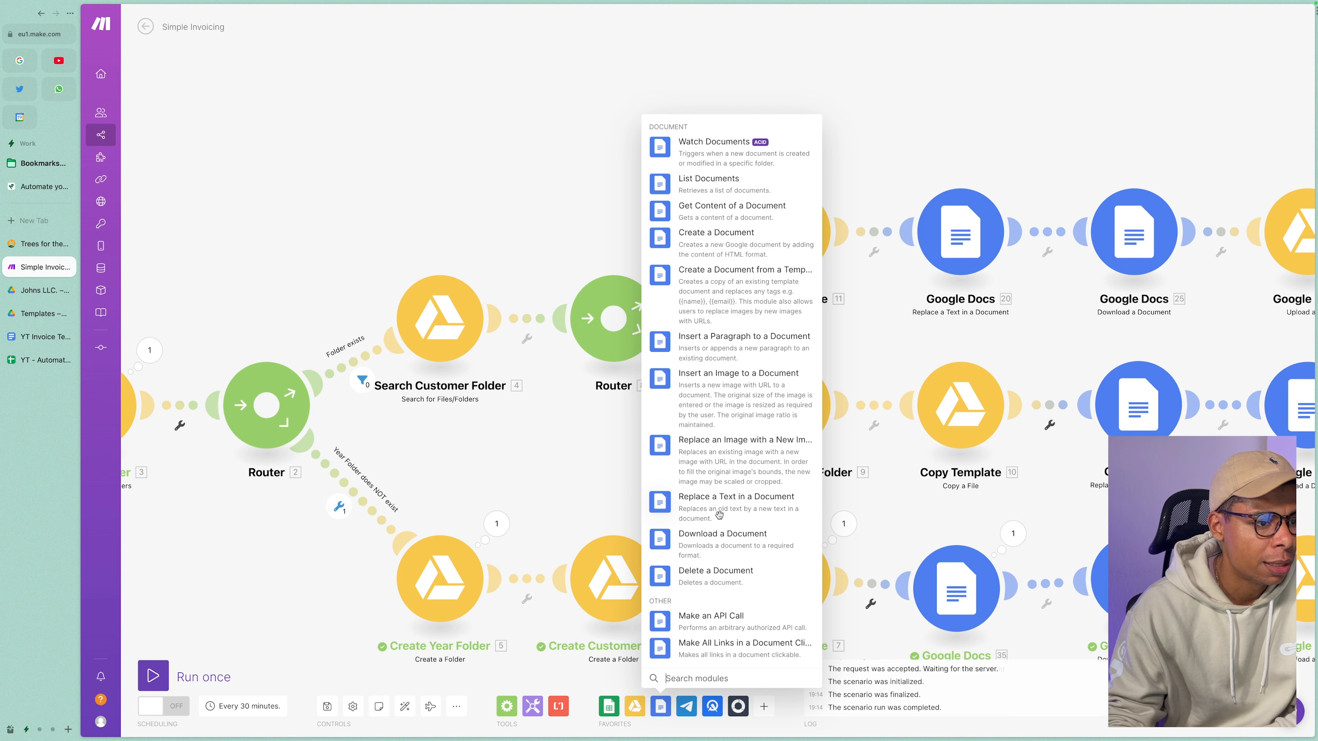
left_click(960, 232)
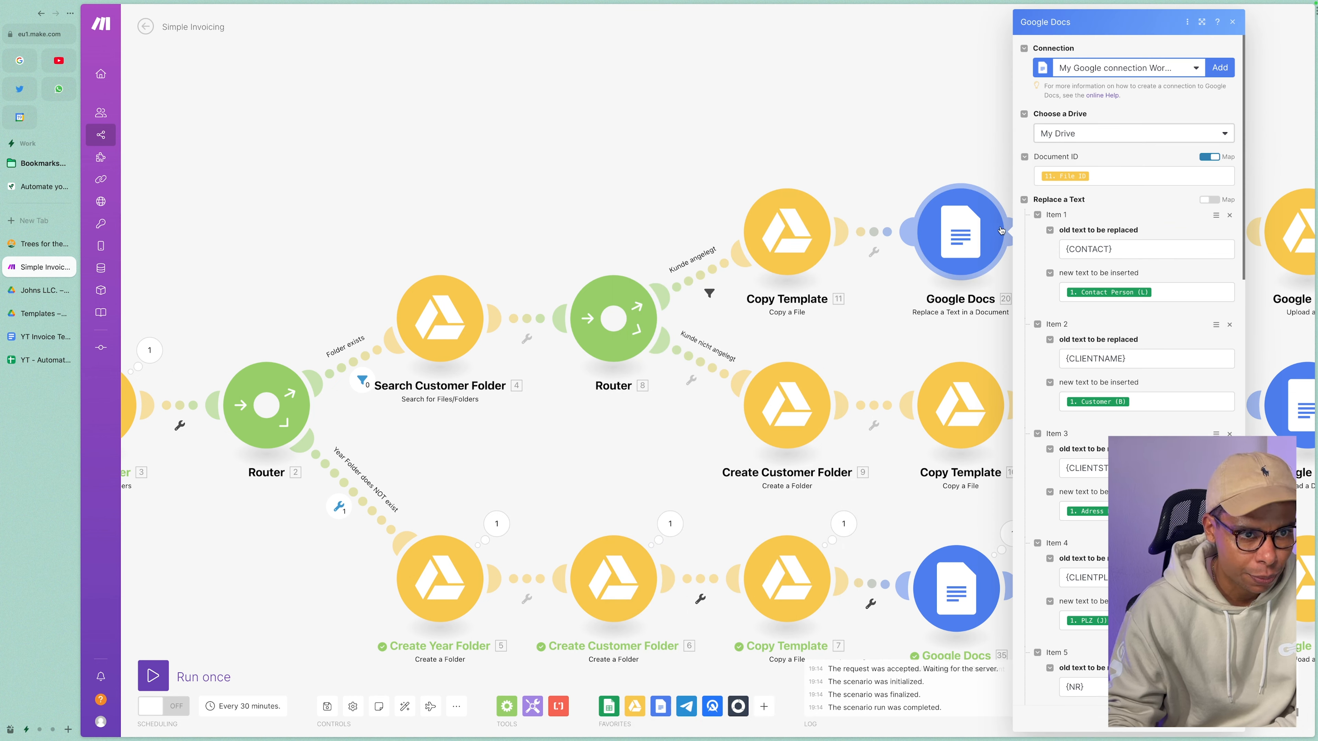
left_click(31, 338)
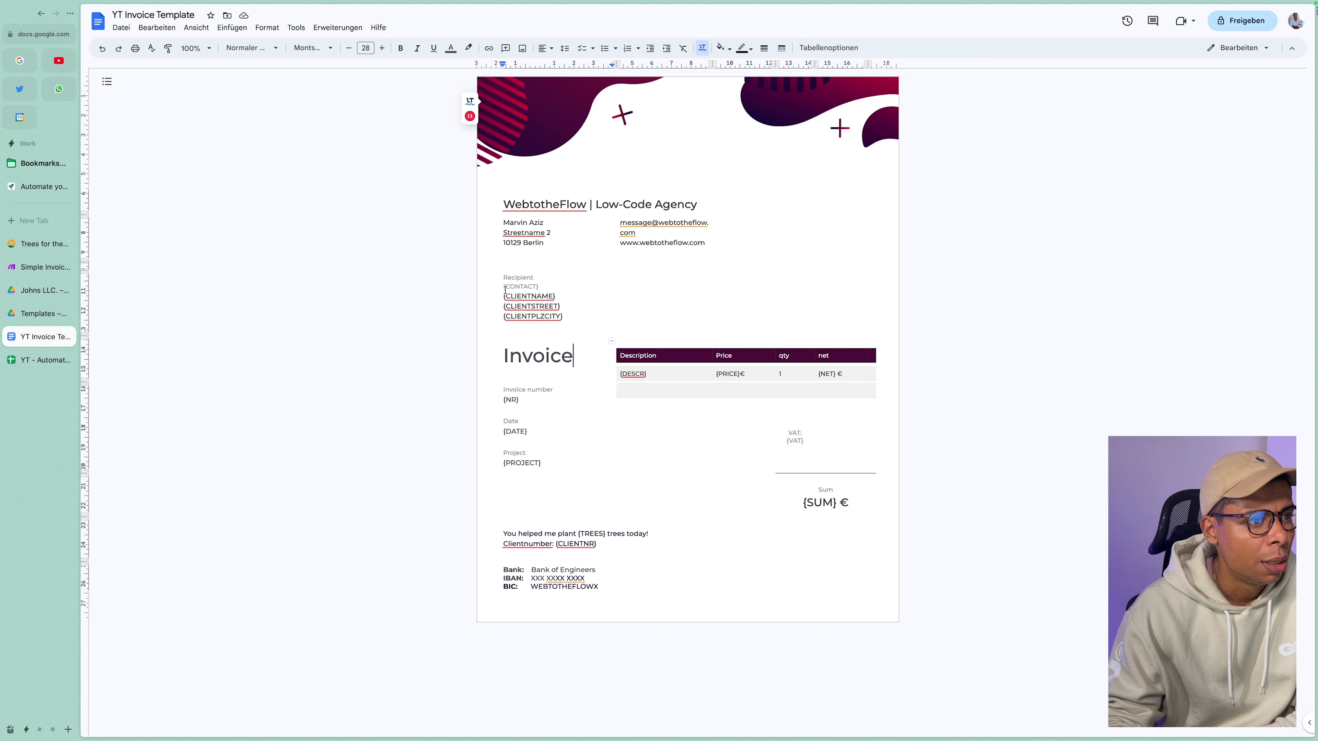
Highlight the {CONTACT}, client name/street/city, {DESCR}, {NET} and {DATE} placeholders, then return to the scenario.
left_click_drag(538, 281, 504, 289)
left_click(536, 284)
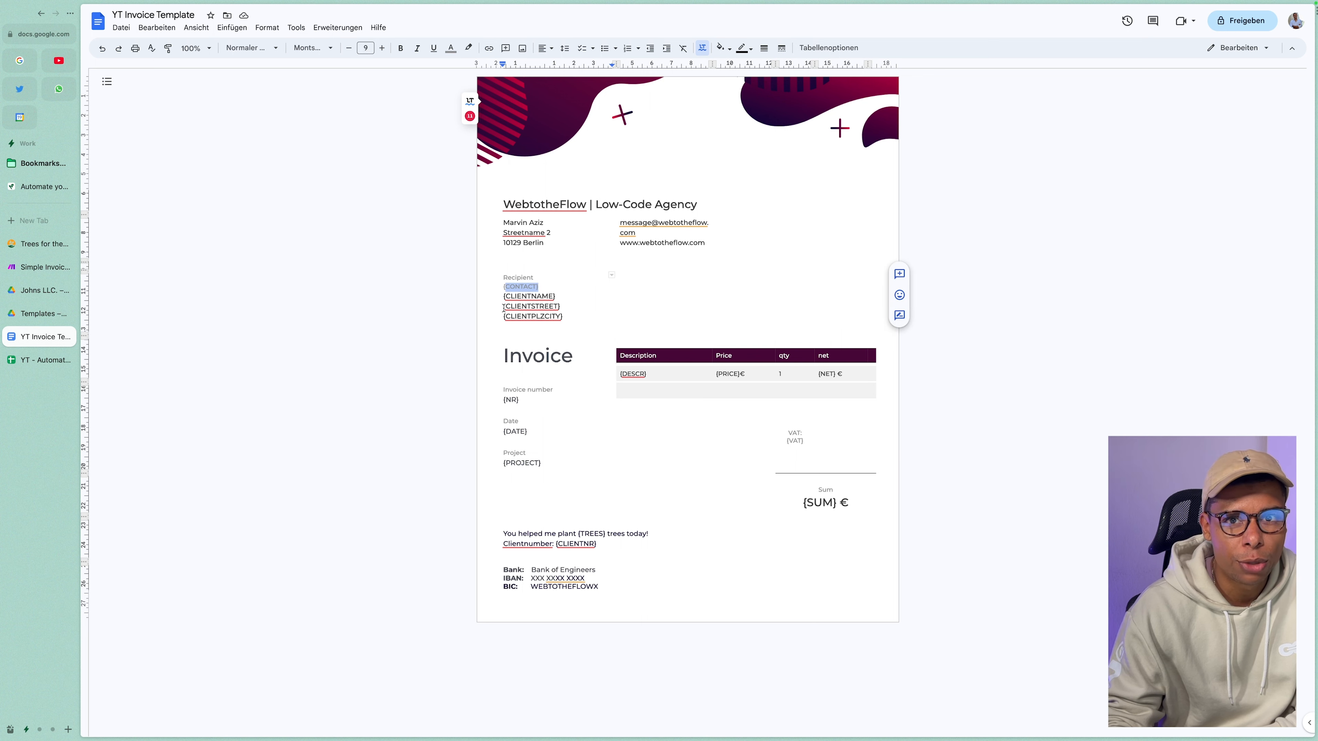
left_click_drag(510, 298, 566, 322)
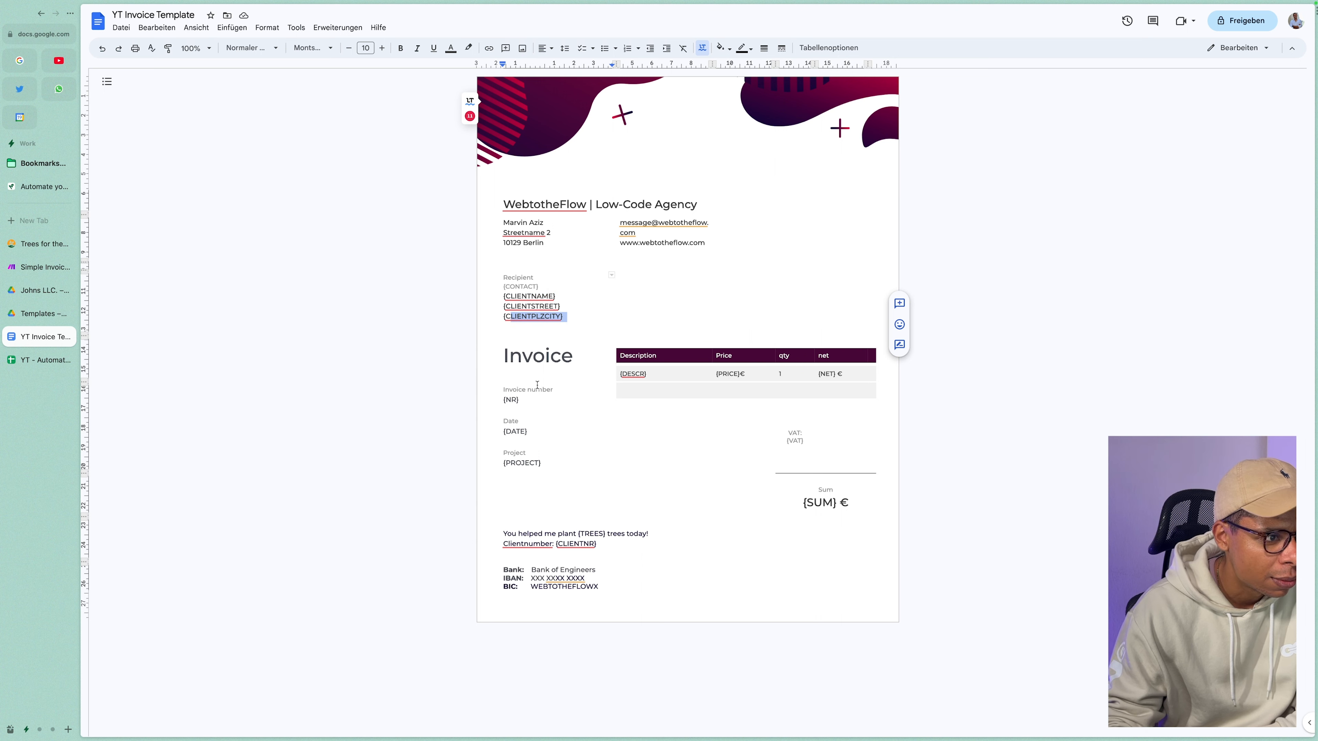
left_click_drag(654, 357, 735, 373)
left_click(822, 373)
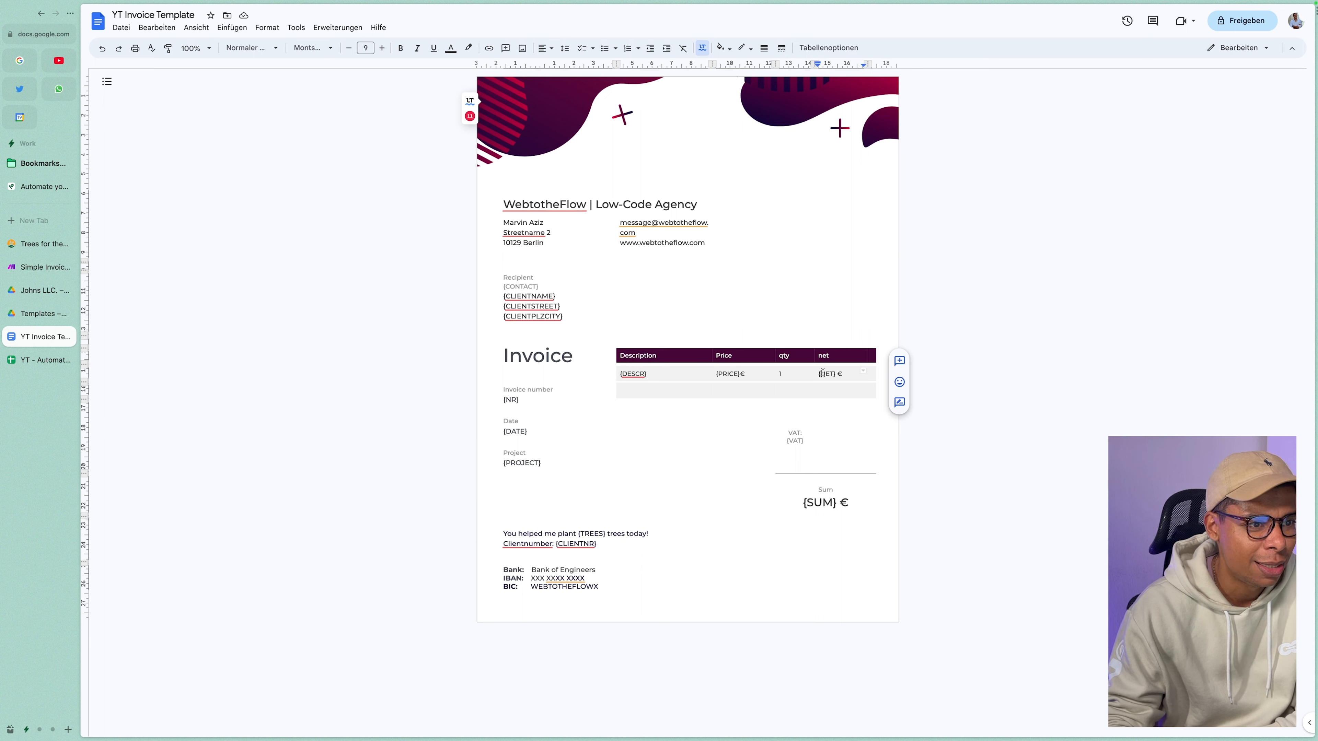
left_click_drag(526, 432, 503, 431)
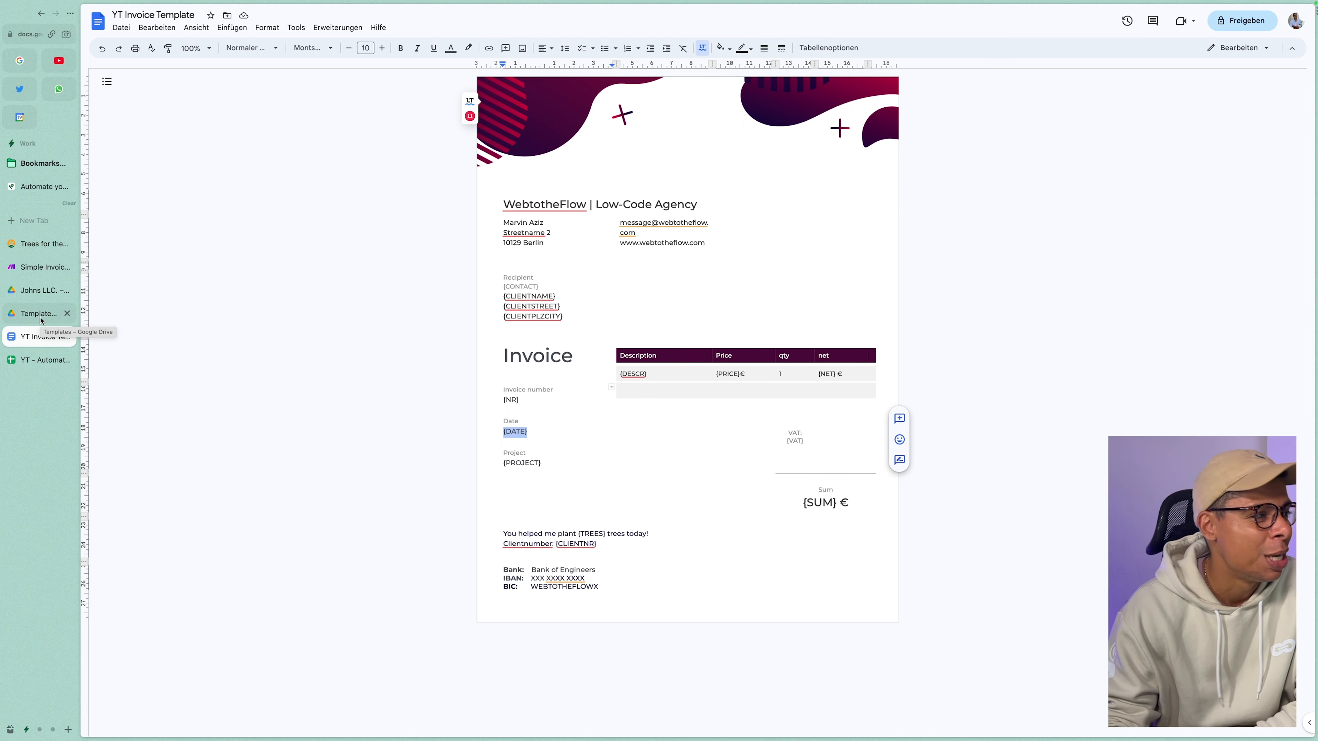
left_click(34, 269)
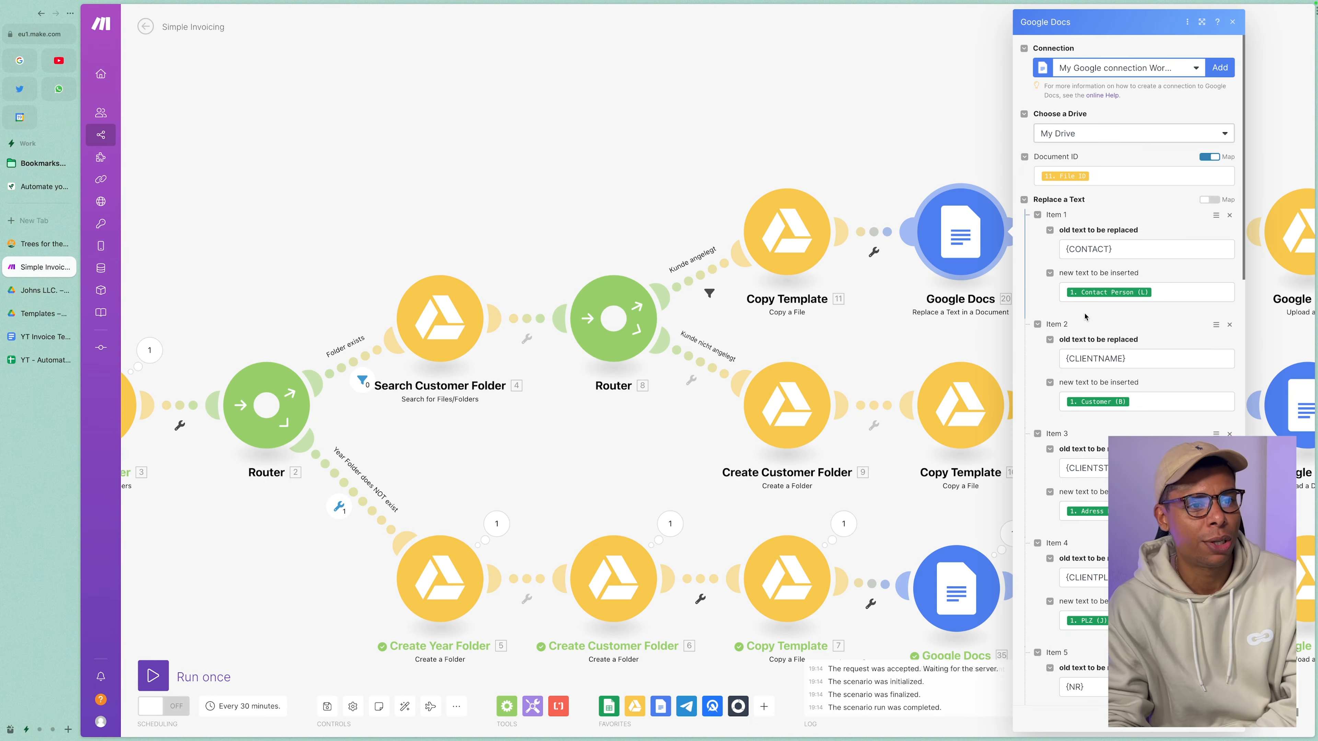
Inspect the {CONTACT} and {CLIENTNAME} mappings to Contact Person (L) and Customer (B).
left_click(1127, 249)
left_click(1133, 330)
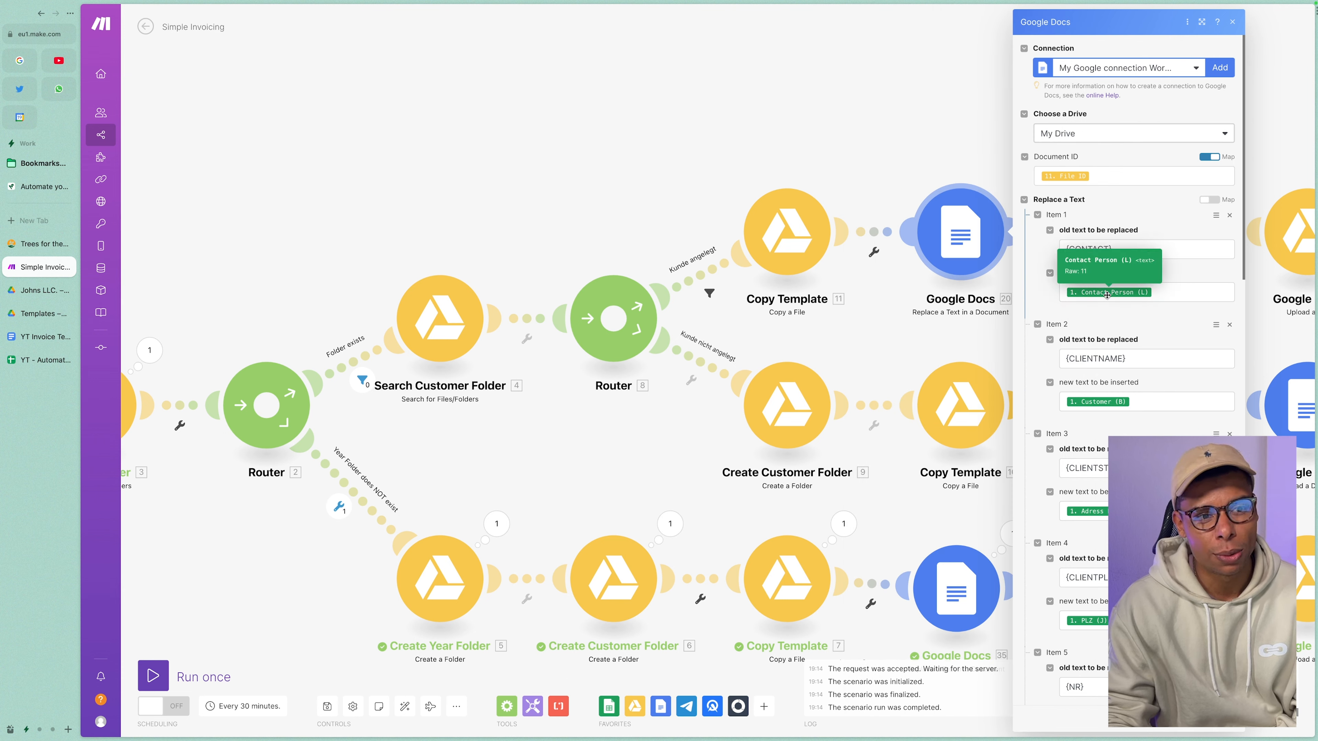
left_click(1131, 358)
left_click(1111, 414)
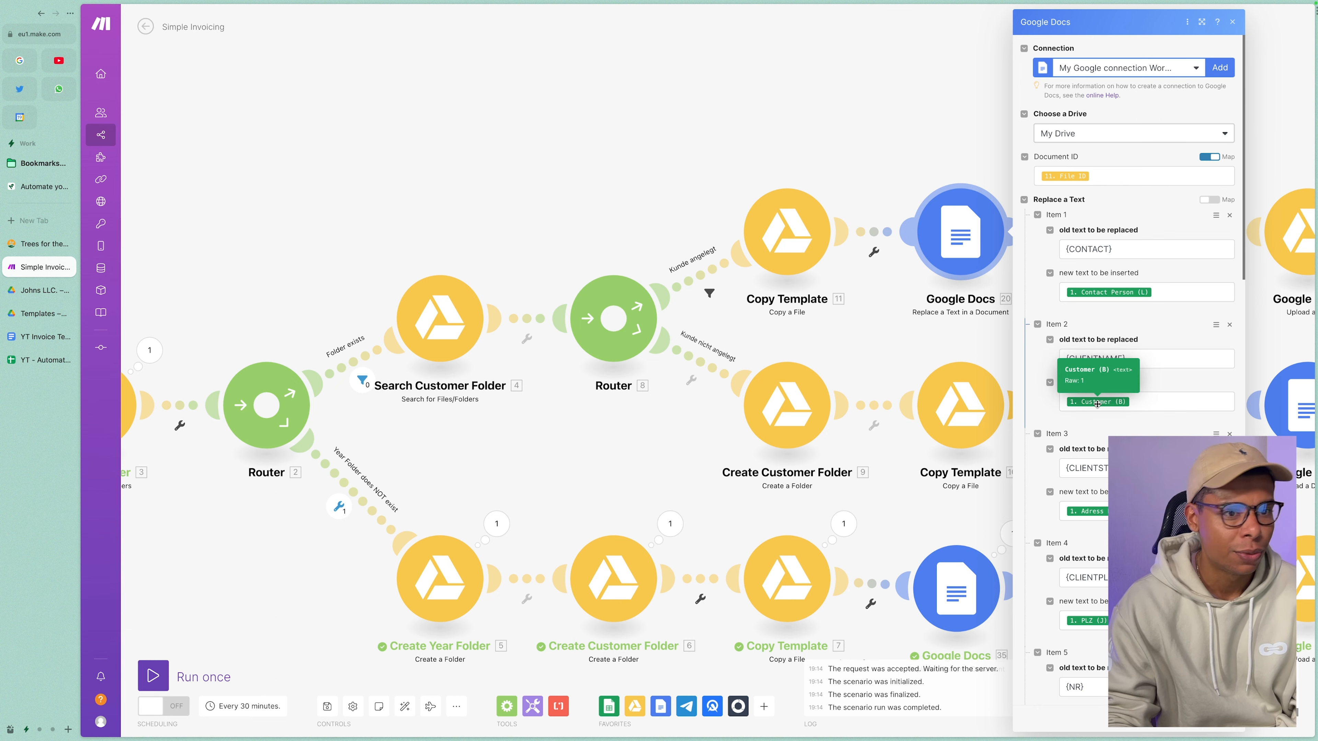
Check the remaining placeholder mappings through {SUM}, then close the replace-text settings.
scroll(1100, 415, "down", 10)
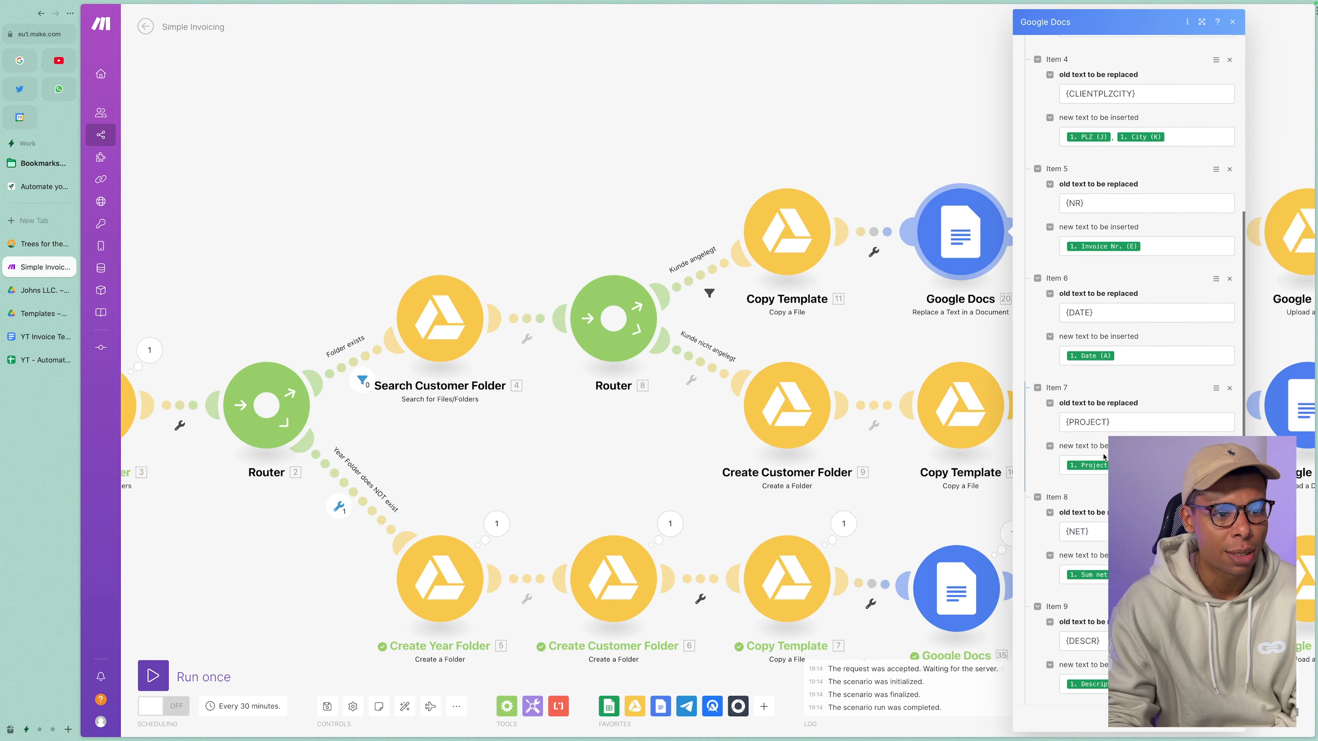
scroll(1104, 456, "down", 8)
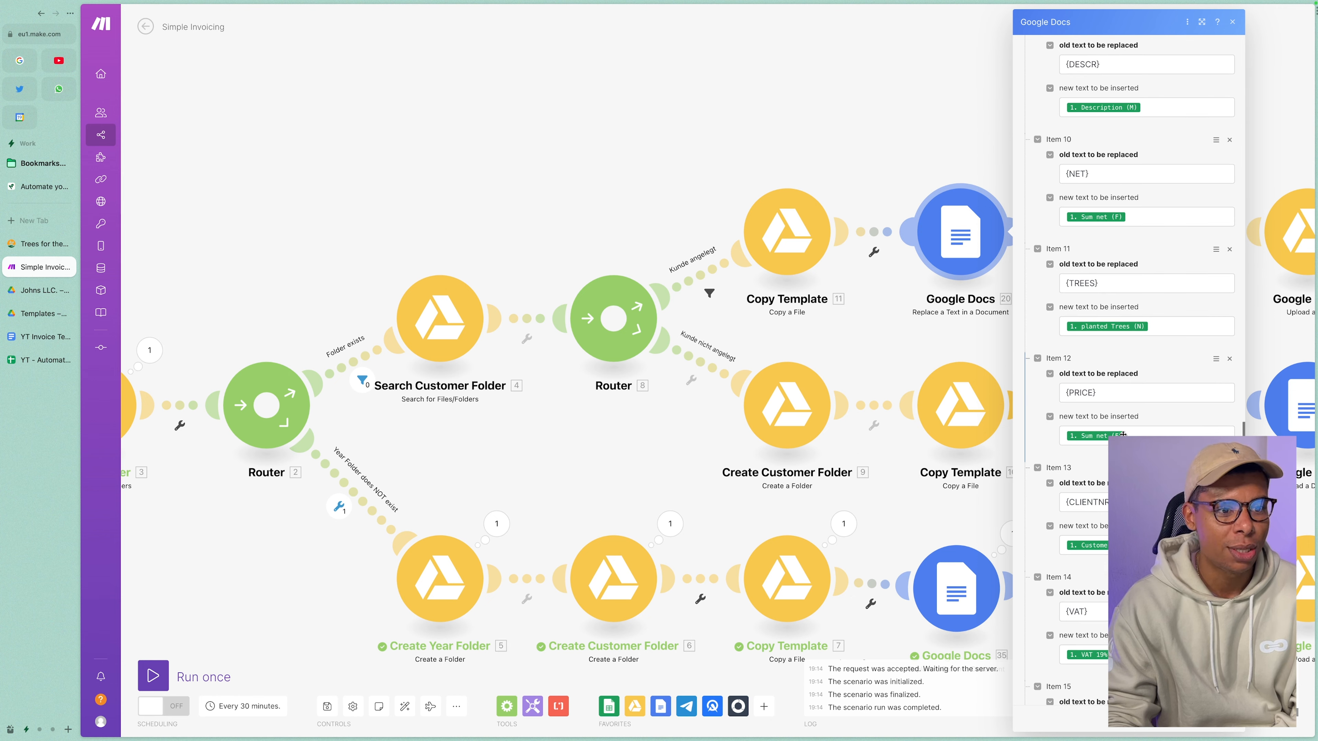
left_click_drag(1115, 502, 1066, 502)
left_click_drag(1097, 612, 1069, 612)
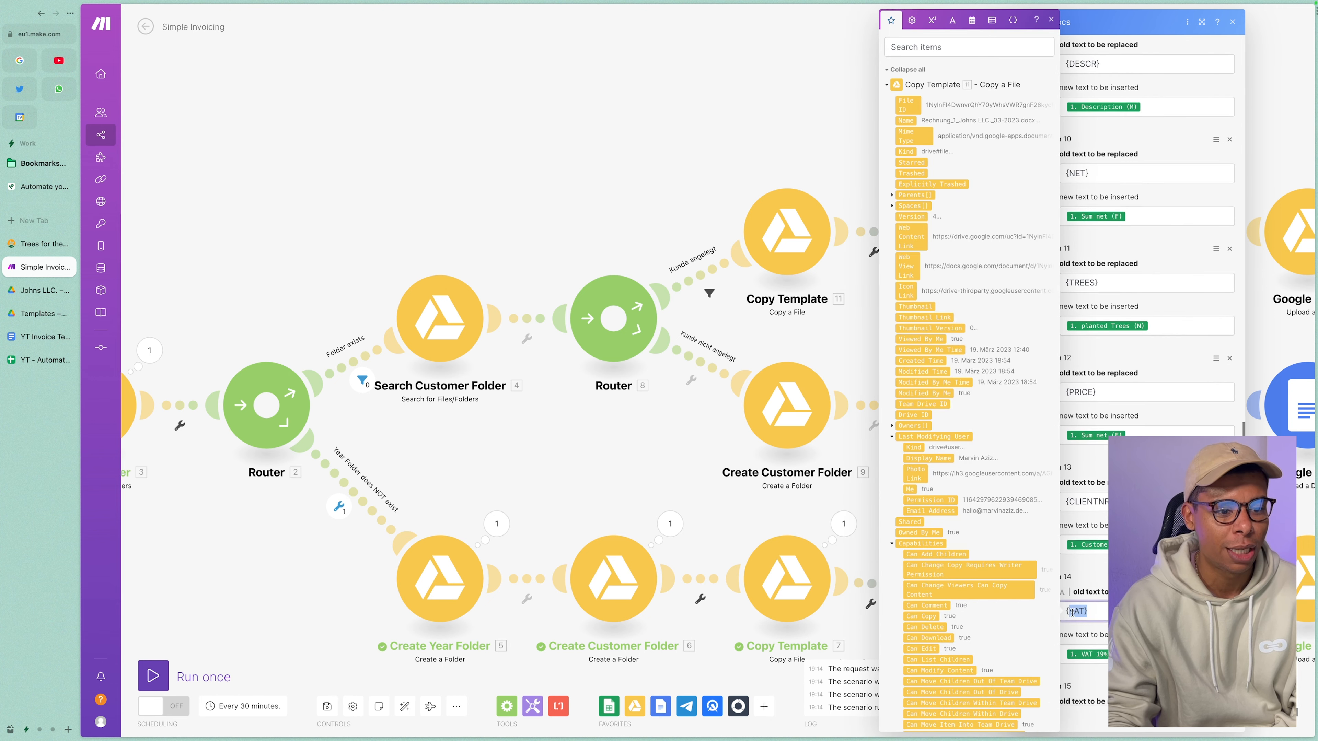
scroll(1107, 622, "down", 2)
left_click(1107, 620)
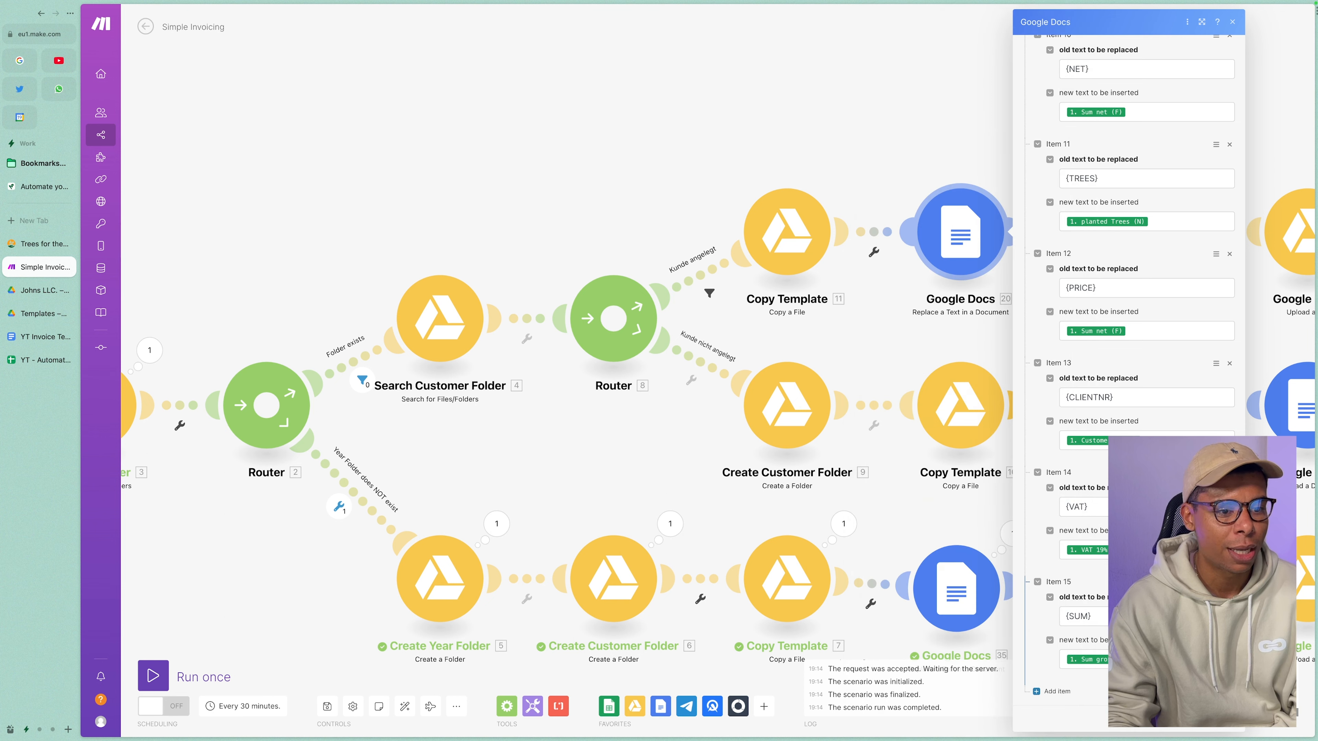
left_click(1007, 393)
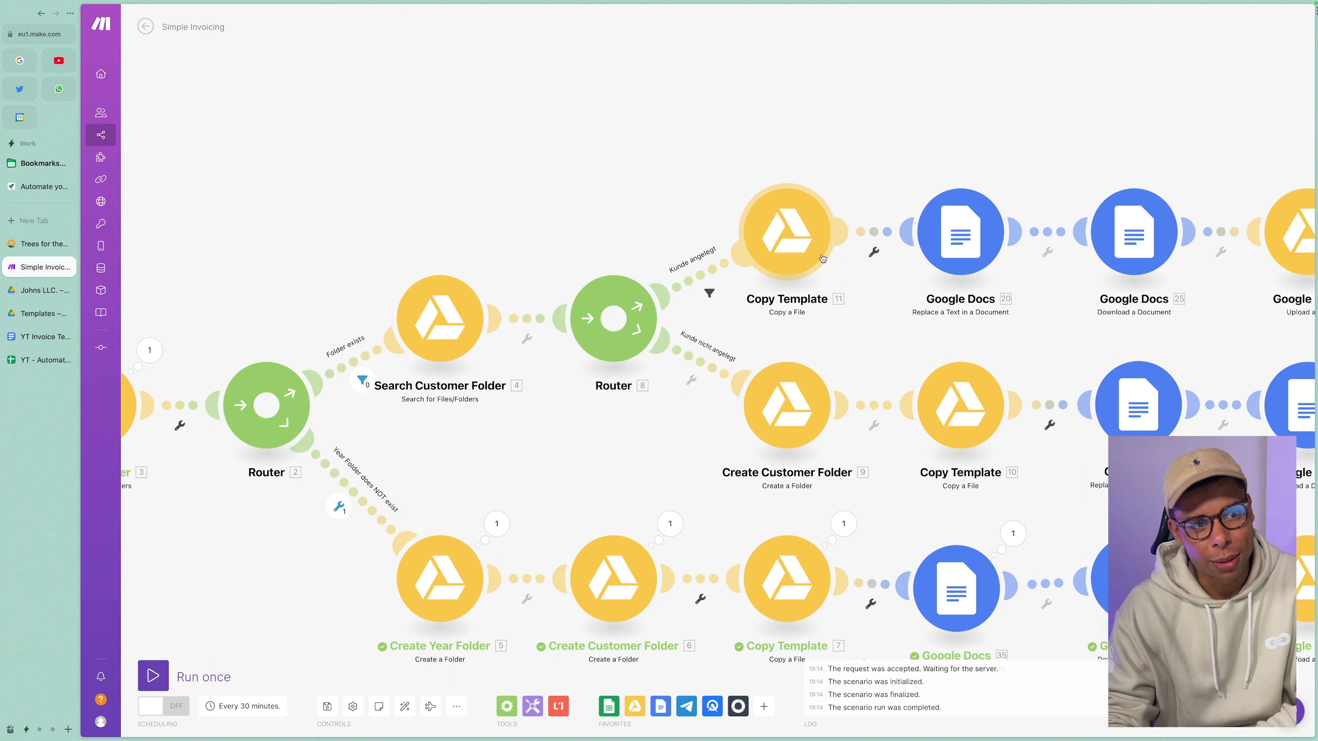
Confirm the Download a Document step exports as PDF Document (.pdf), then bring up the invoicing whiteboard.
left_click_drag(1016, 309, 979, 323)
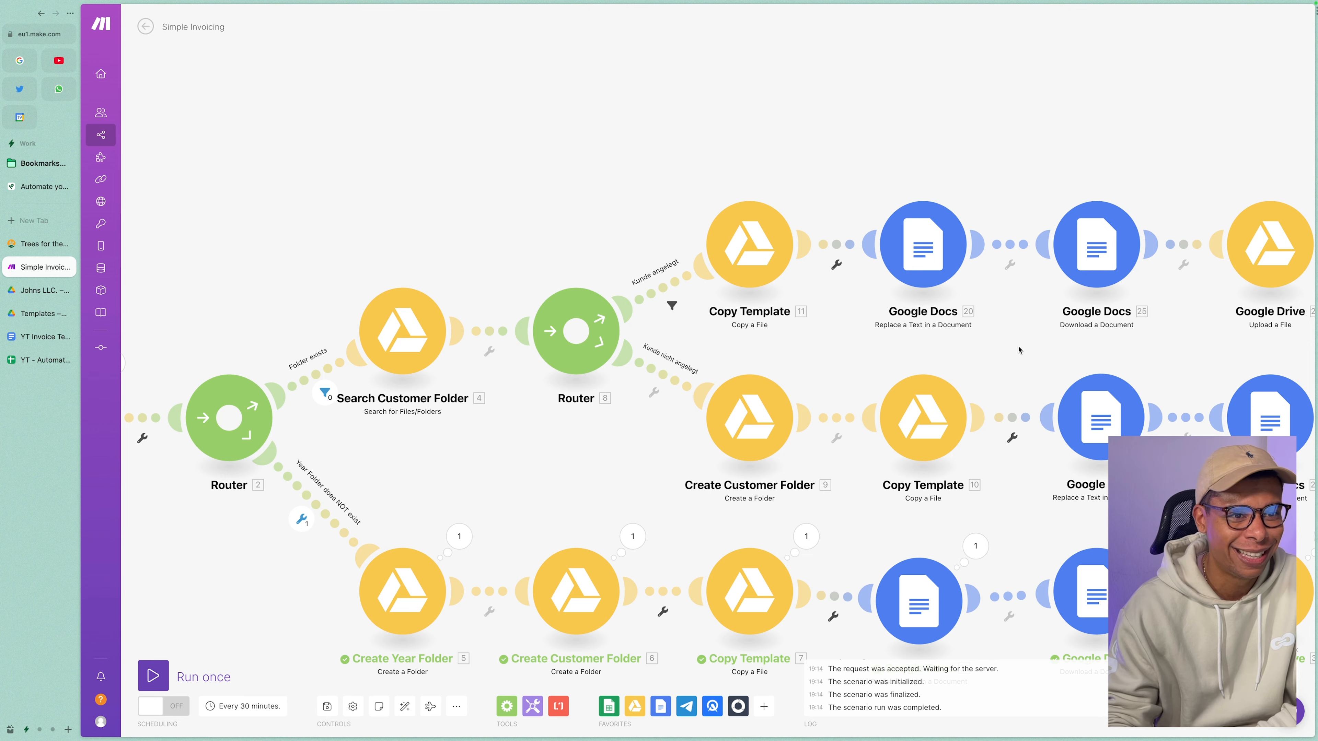
left_click_drag(1023, 346, 966, 350)
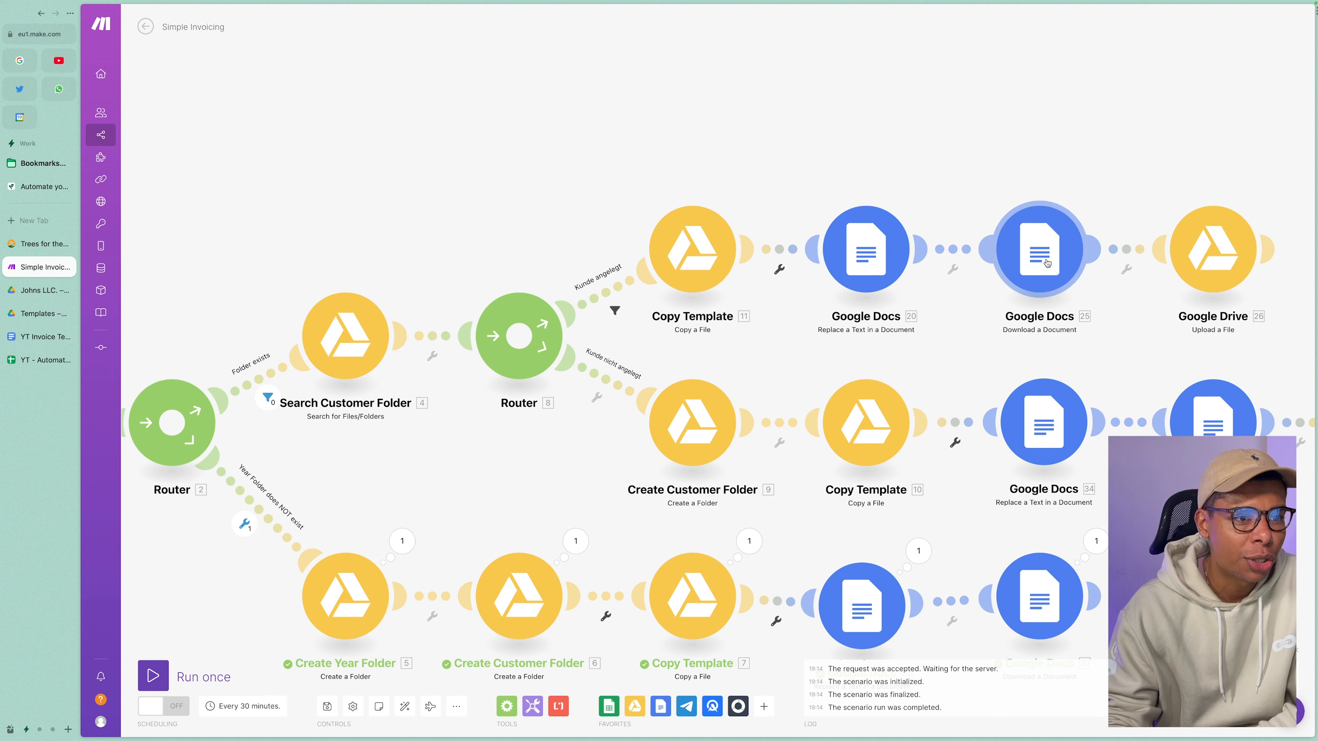
left_click(660, 706)
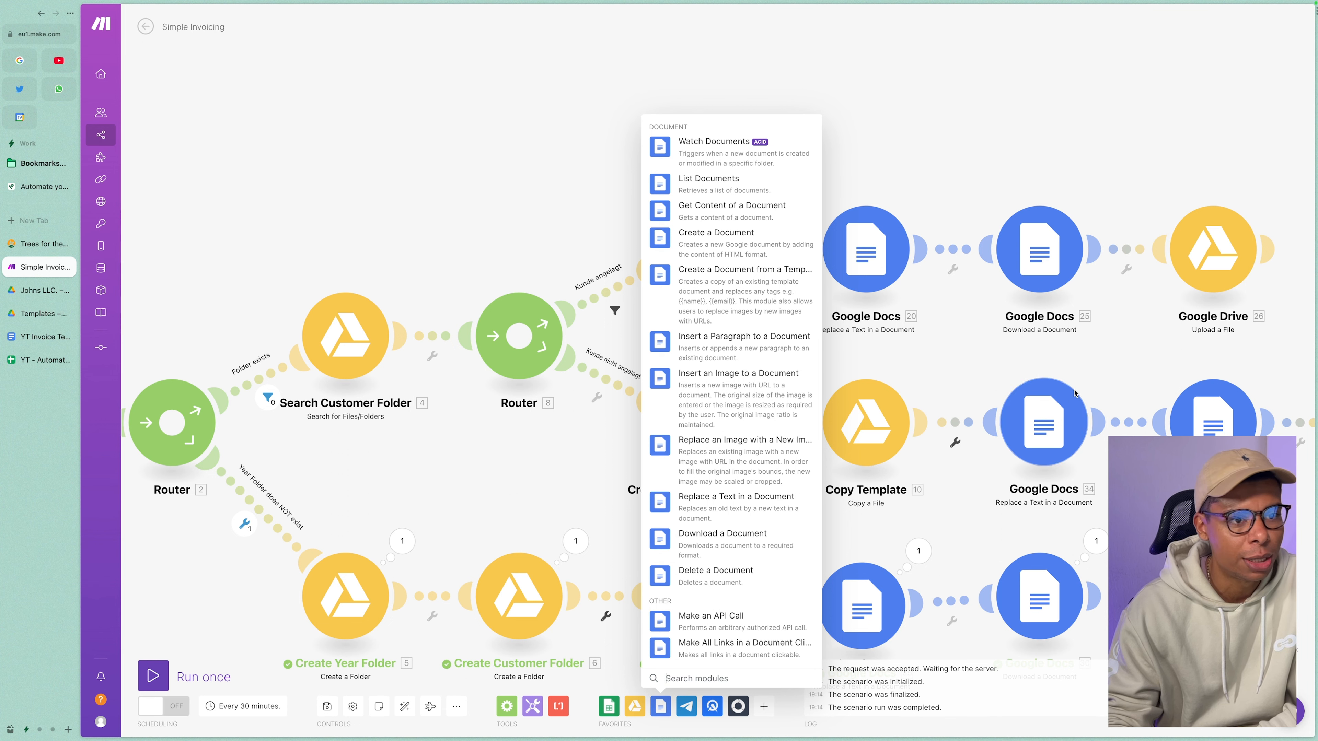
left_click(1039, 249)
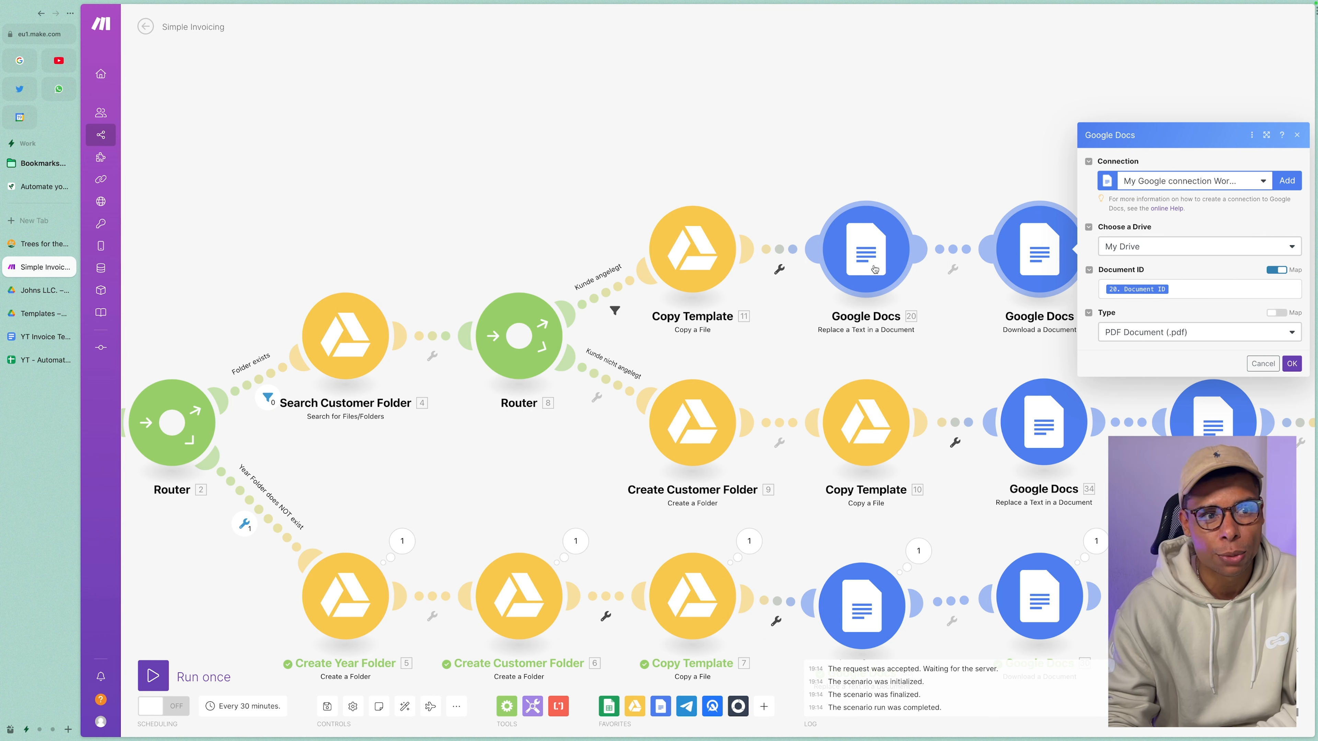
left_click(1134, 338)
left_click(1134, 339)
left_click(34, 187)
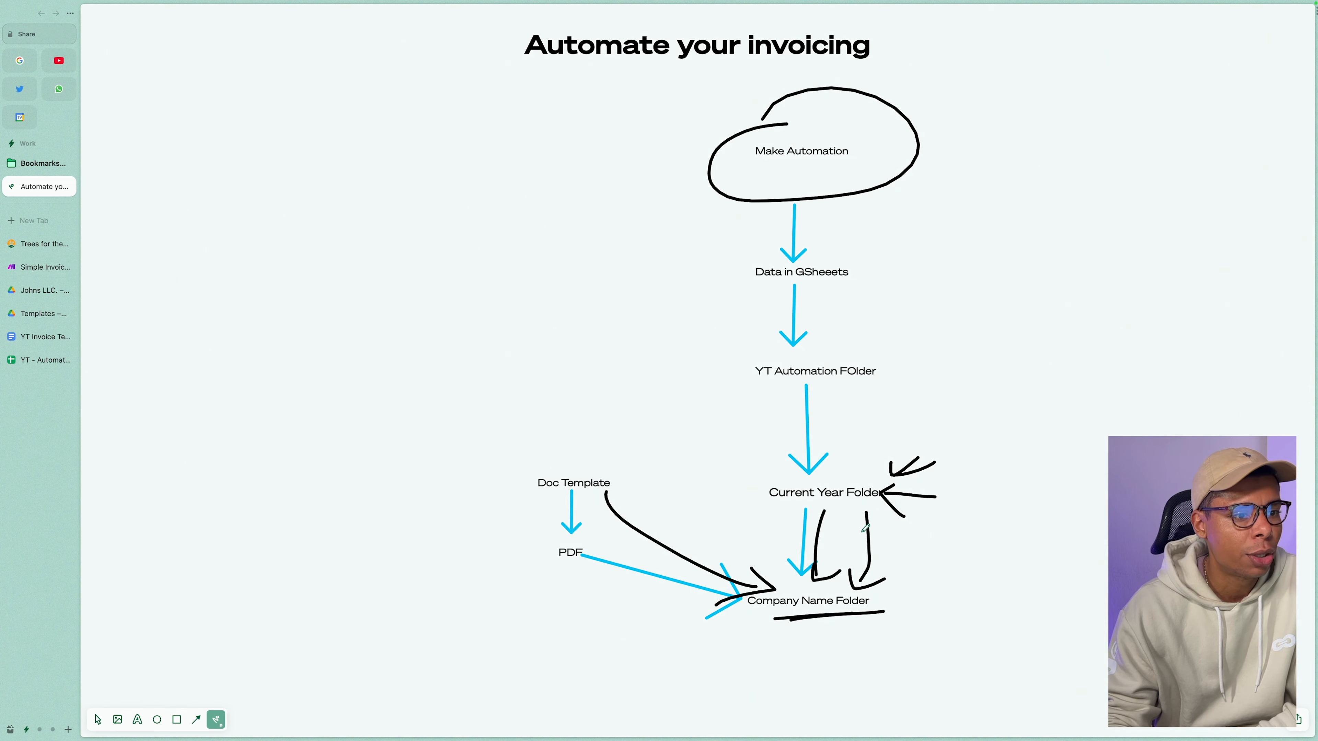
Sketch a curved line beside the Doc Template-to-PDF arrow and return to Simple Invoicing.
left_click_drag(542, 493, 553, 541)
left_click(39, 267)
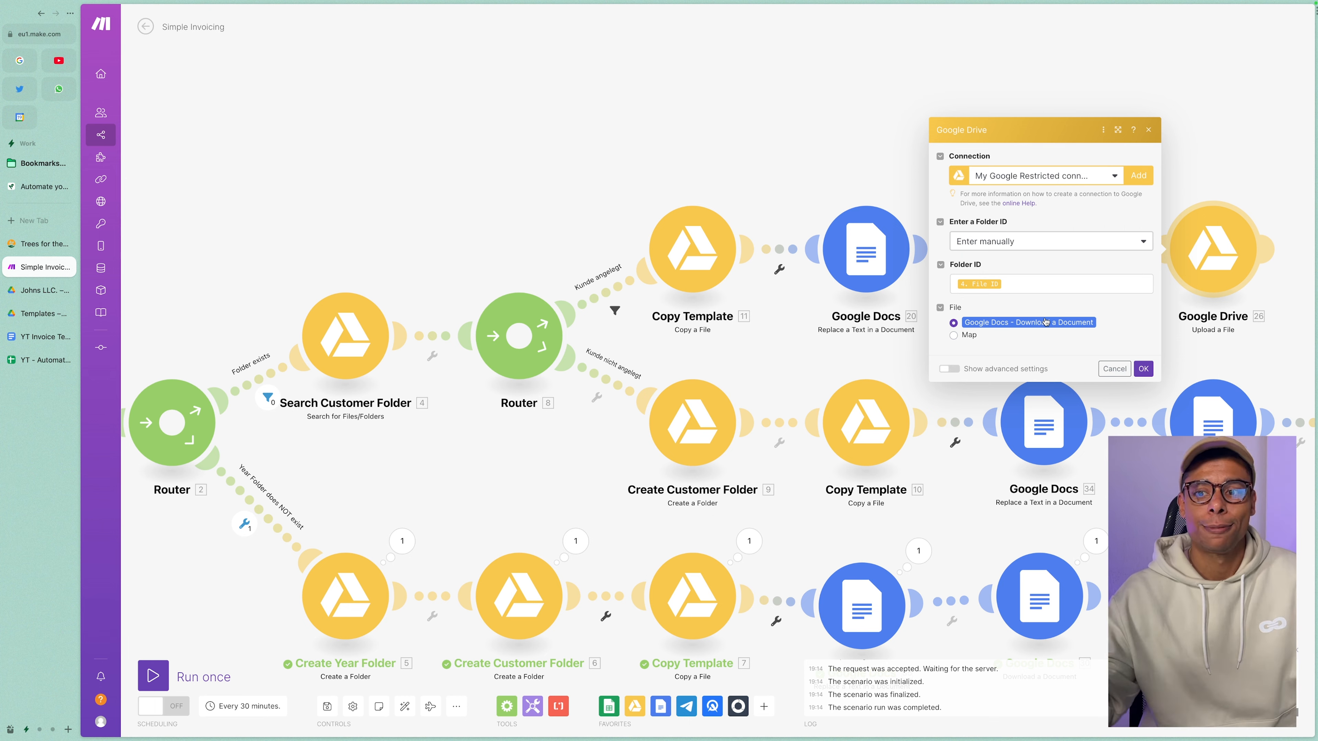
Confirm Upload a File with OK and pan across the whole scenario to its Drive upload steps.
left_click(1140, 369)
left_click_drag(778, 353, 912, 275)
scroll(632, 378, "down", 3)
left_click_drag(563, 391, 697, 365)
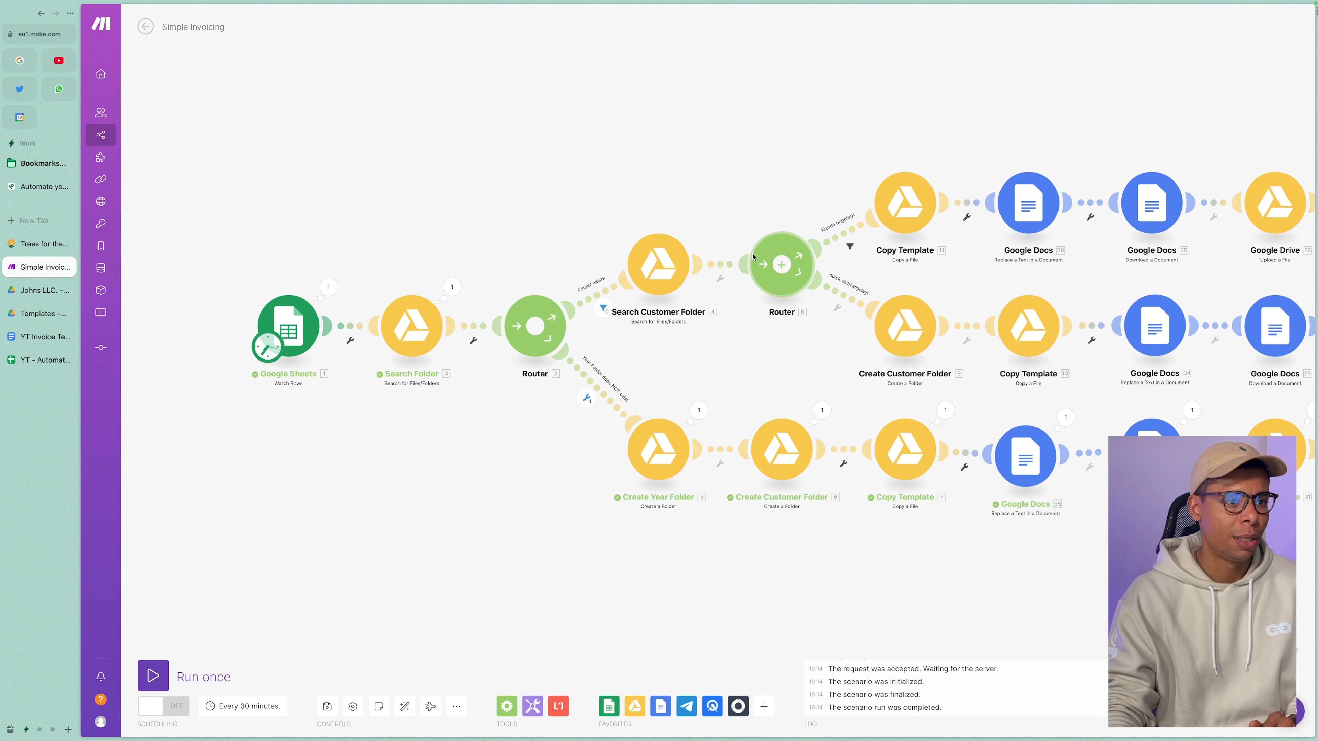
scroll(734, 223, "right", 3)
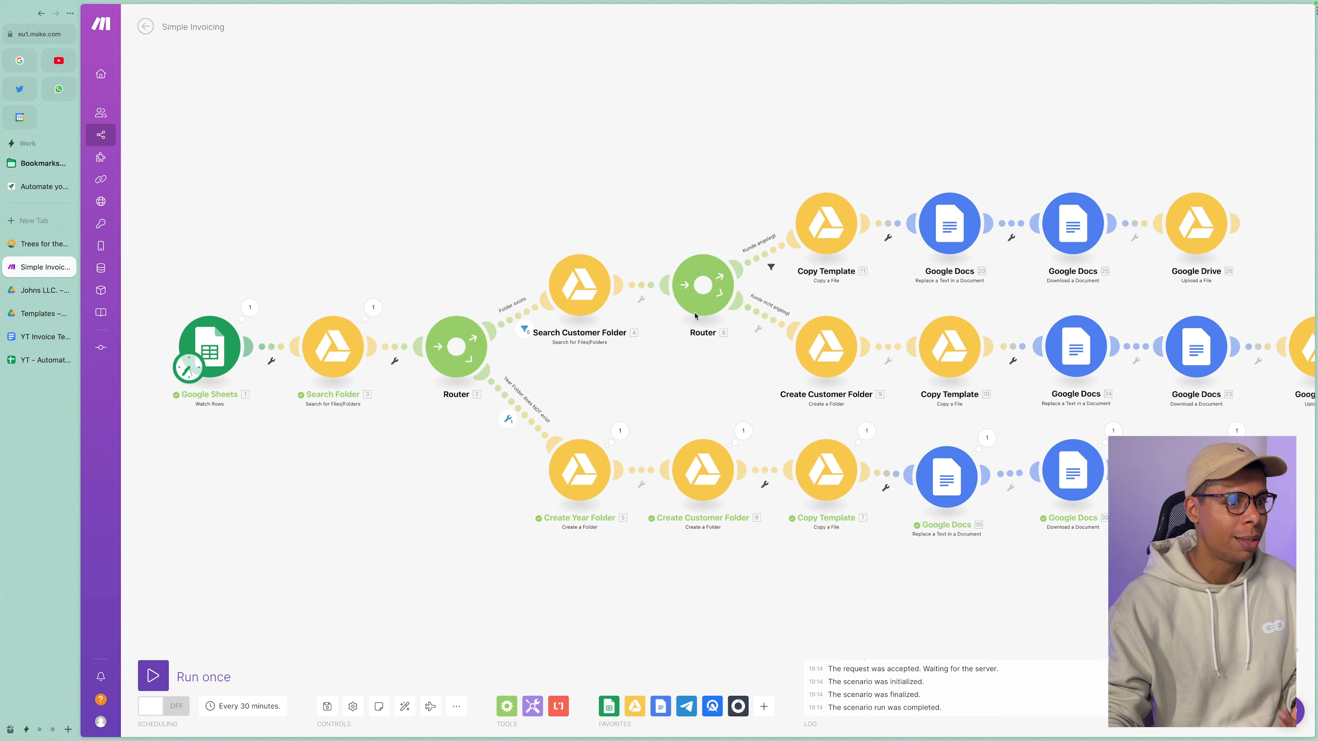
scroll(695, 316, "right", 3)
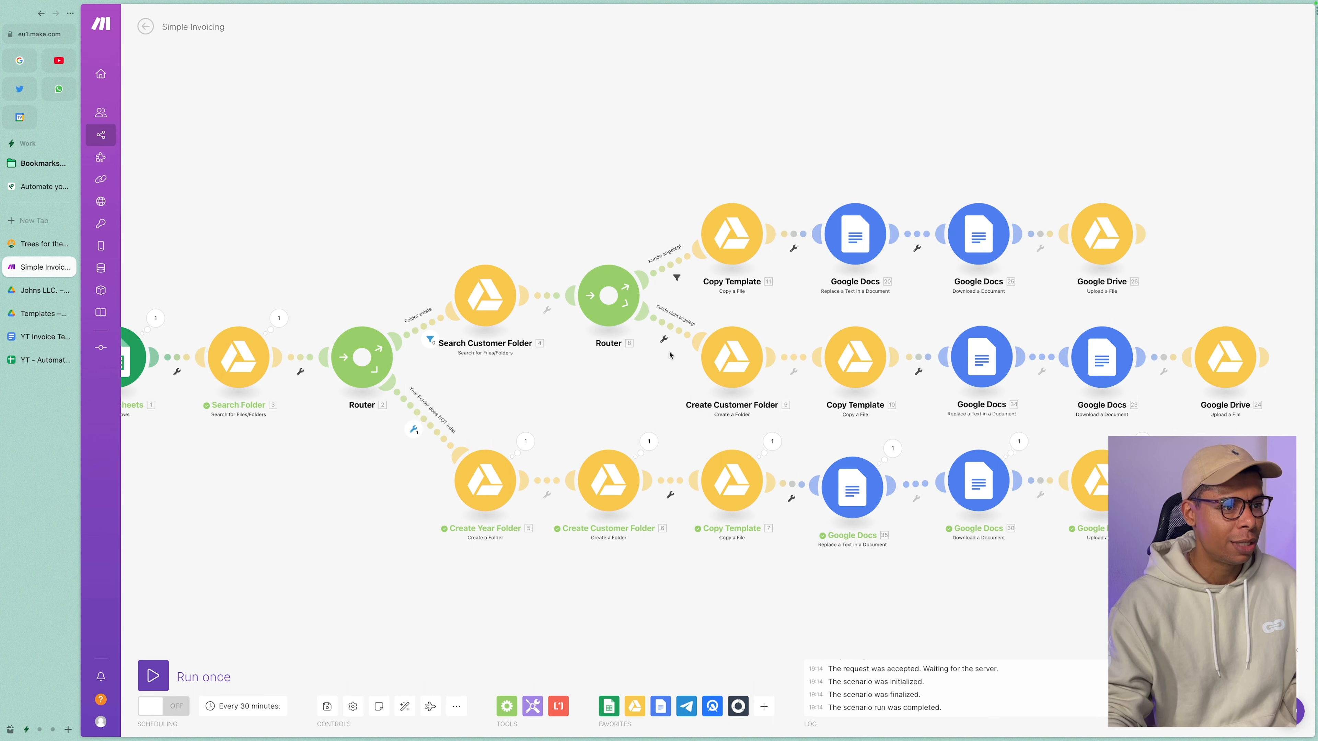
Relabel the lower route filter from 'Kunde nicht angelegt' to 'Customer does not exist'.
left_click(673, 327)
left_click(752, 251)
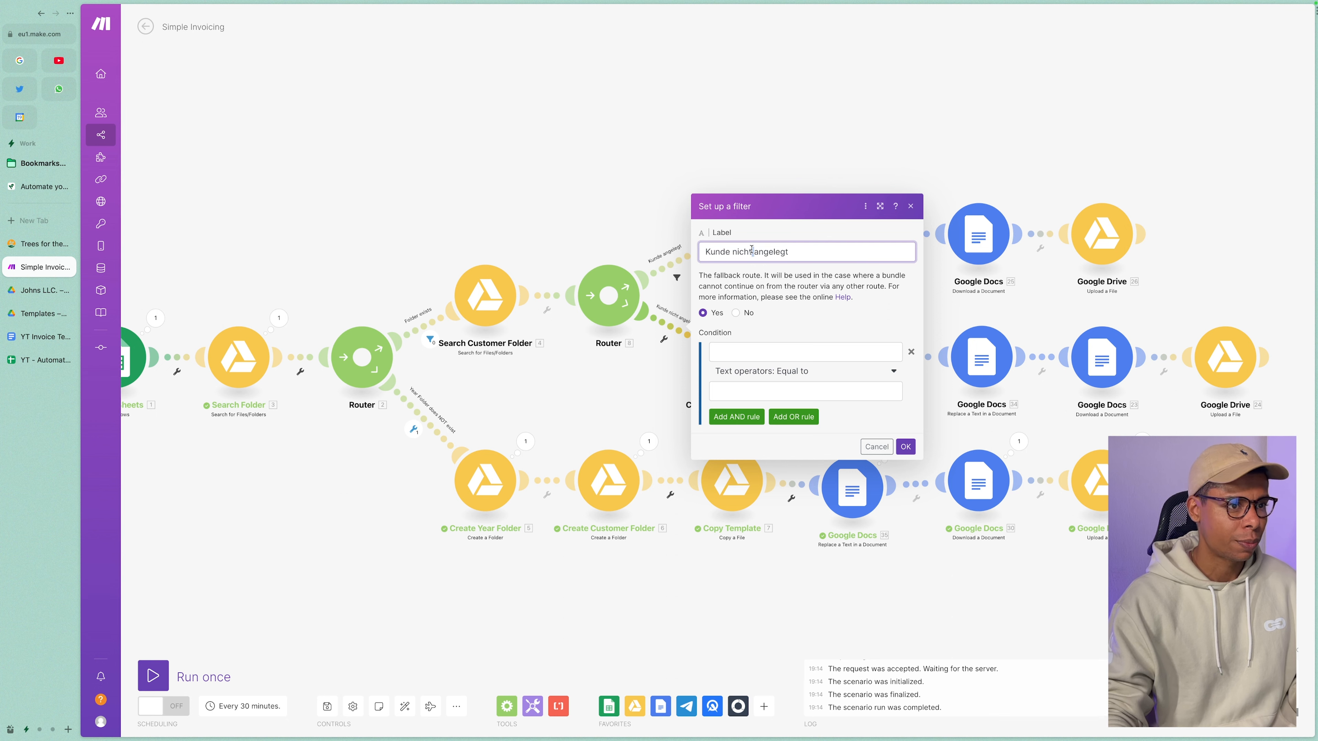
key("ctrl+a")
key("BackSpace")
type("Customer does not exi")
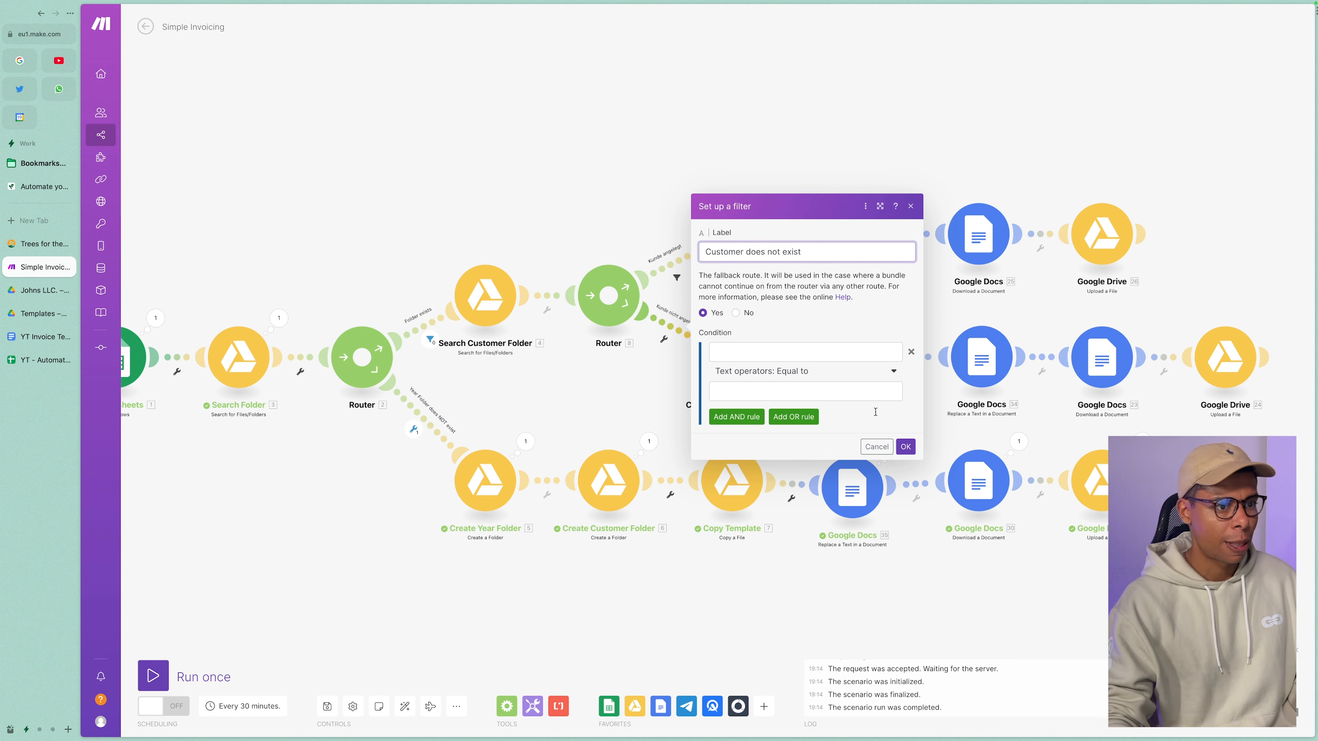
left_click(907, 453)
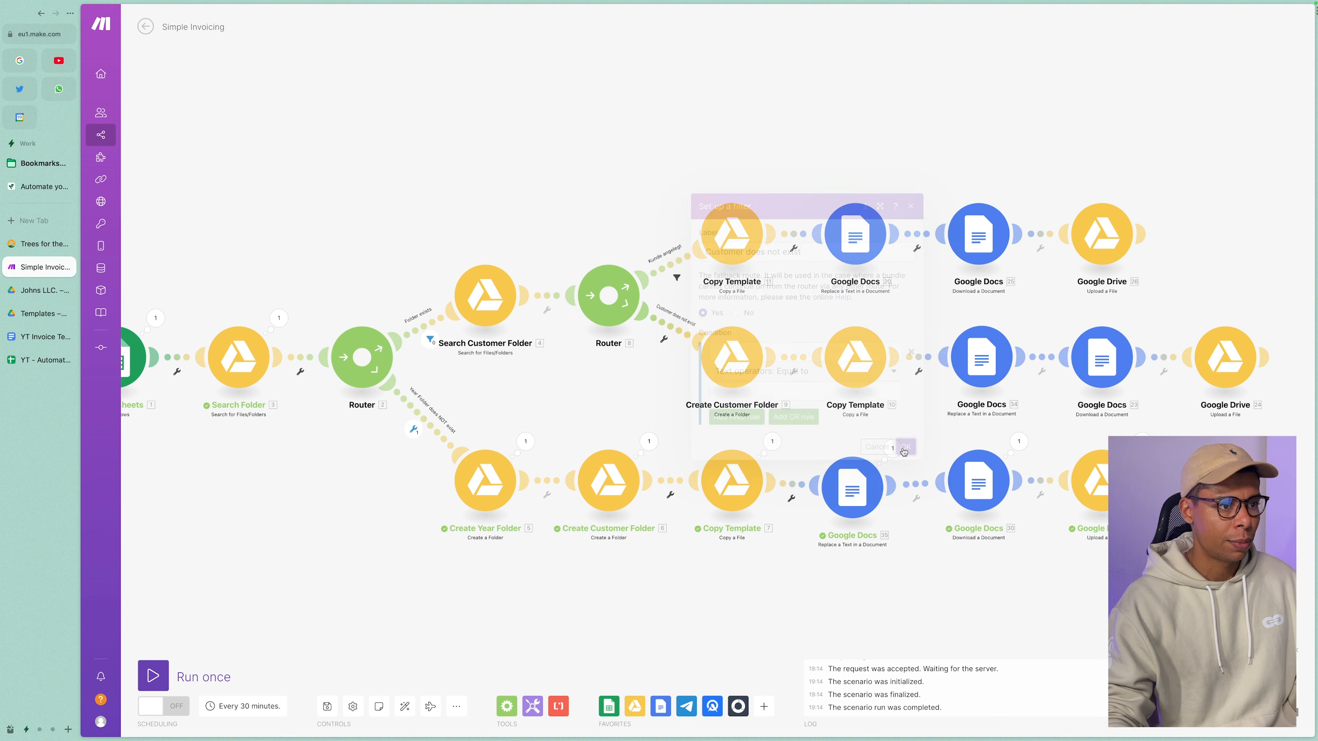
Verify the renamed filter's label, then review the 'Kunde angelegt' filter without changes.
left_click(664, 329)
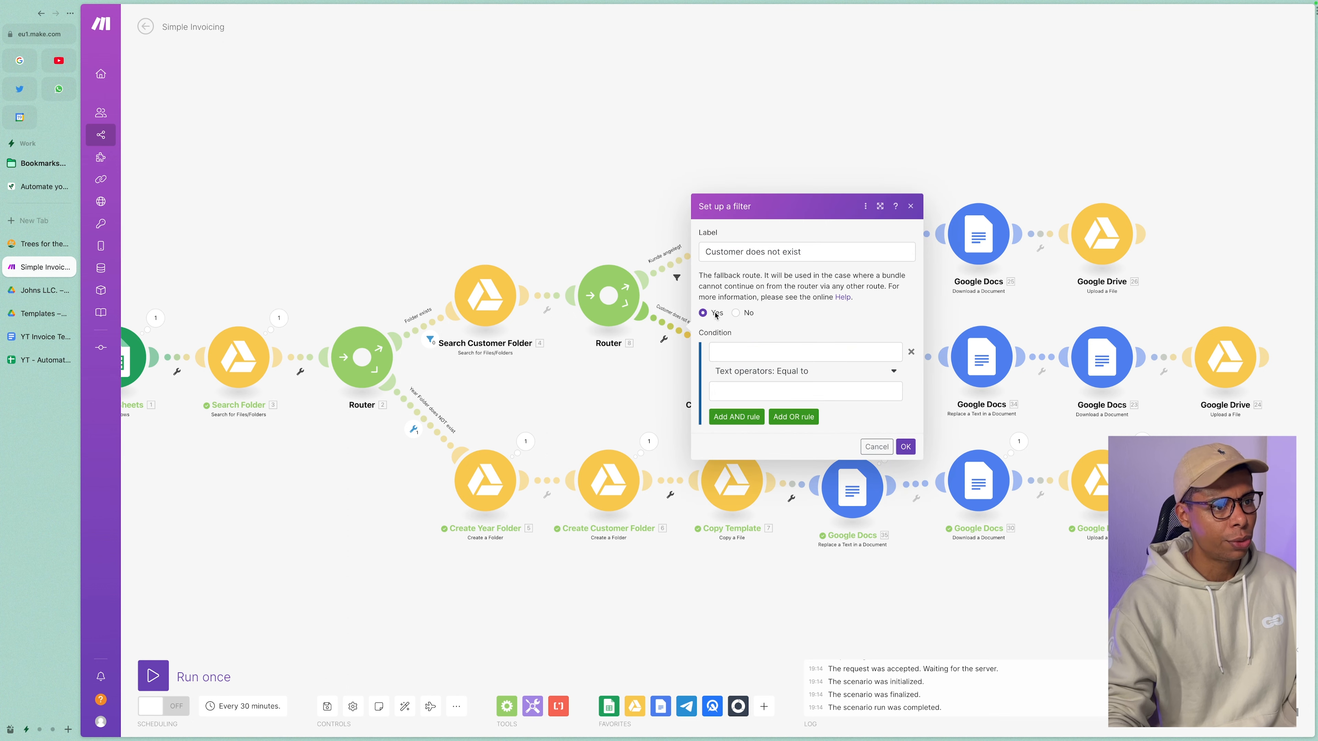
left_click(905, 447)
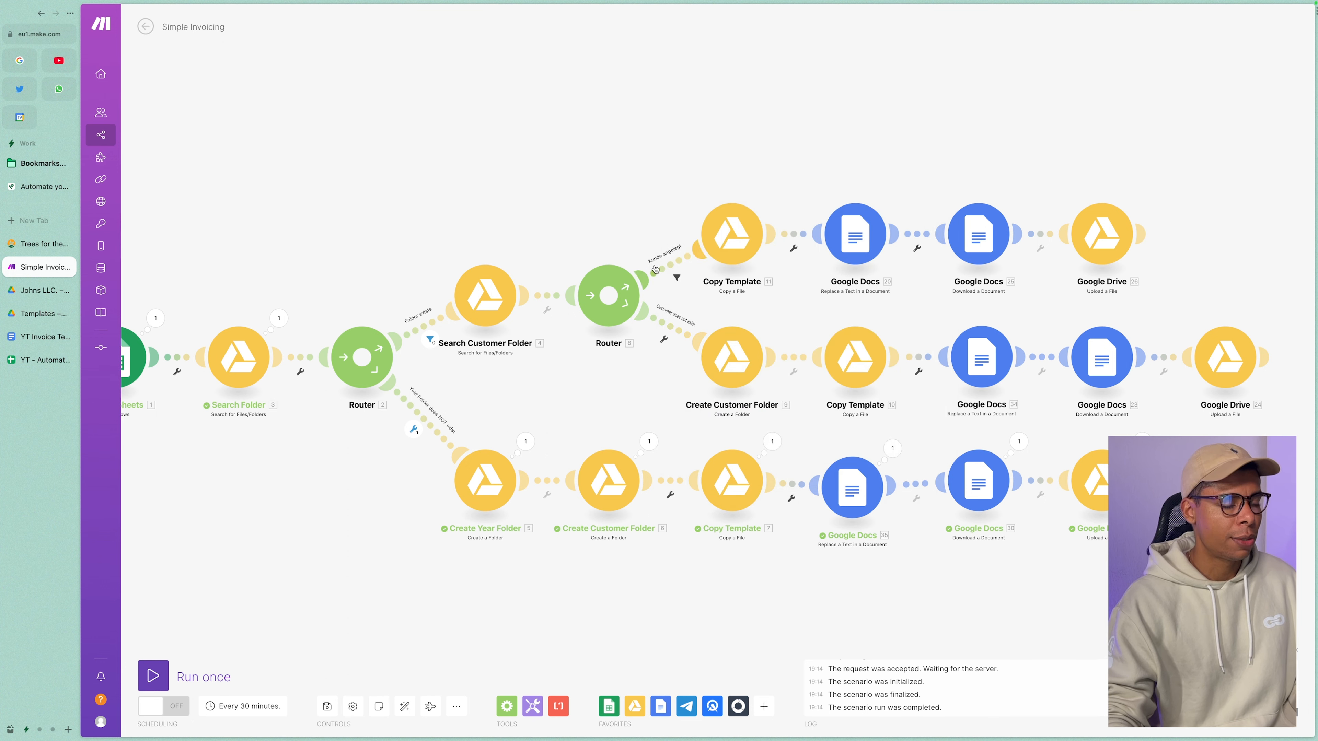
left_click(671, 268)
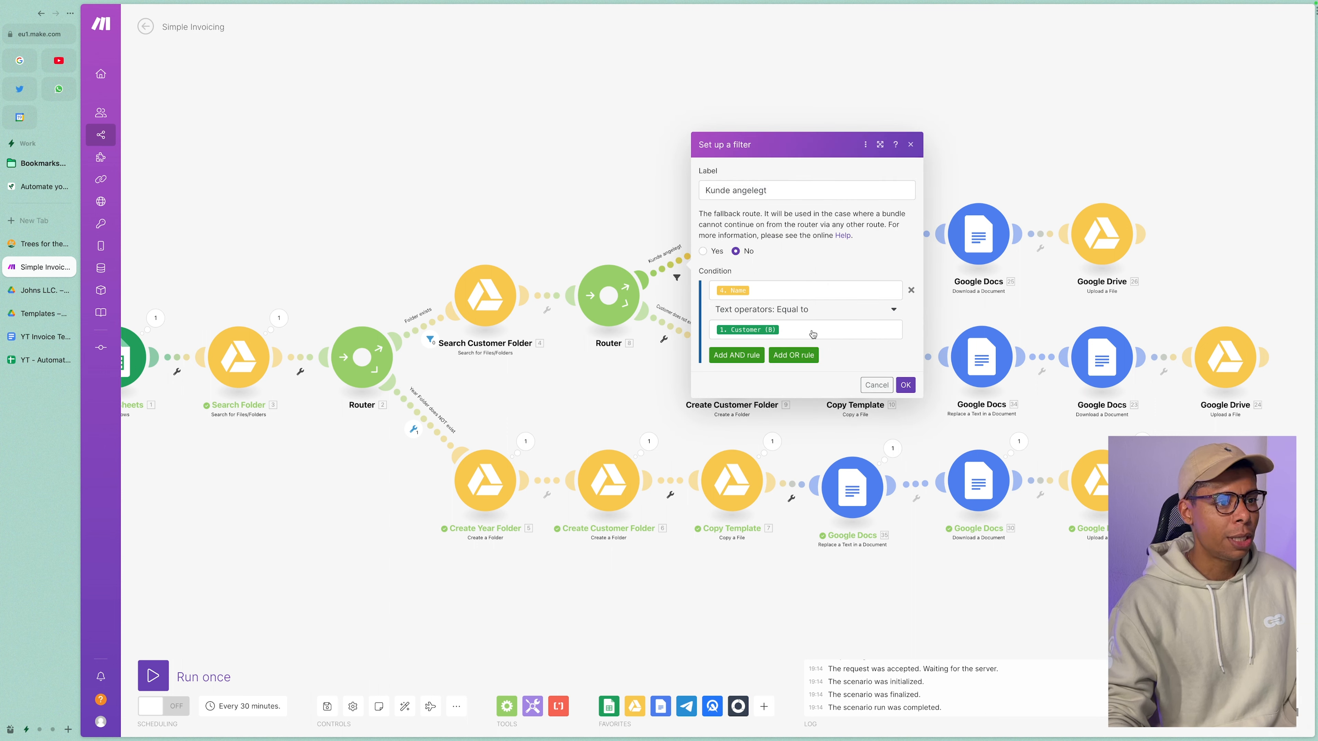
left_click(905, 385)
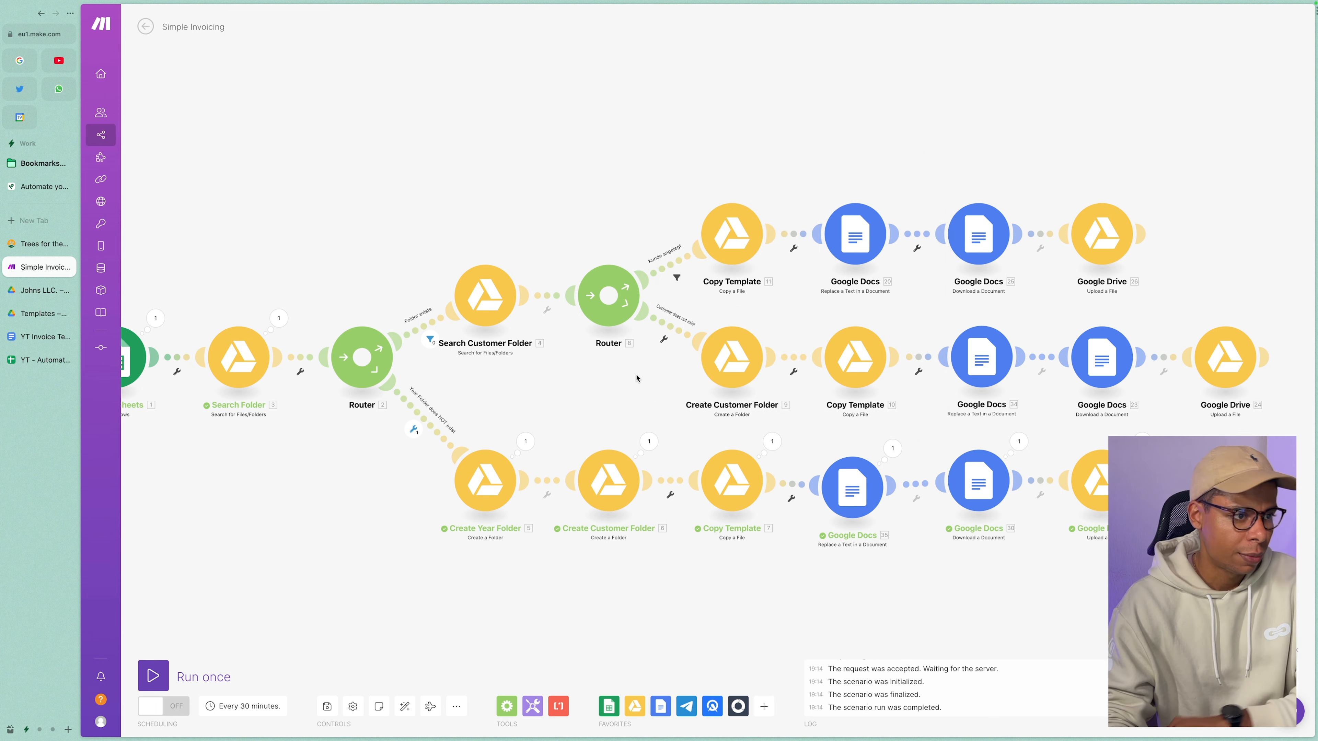
Review the 'Year Folder does NOT exist' fallback filter unchanged, then open the customer's 2023 Drive folder.
left_click_drag(637, 375, 618, 378)
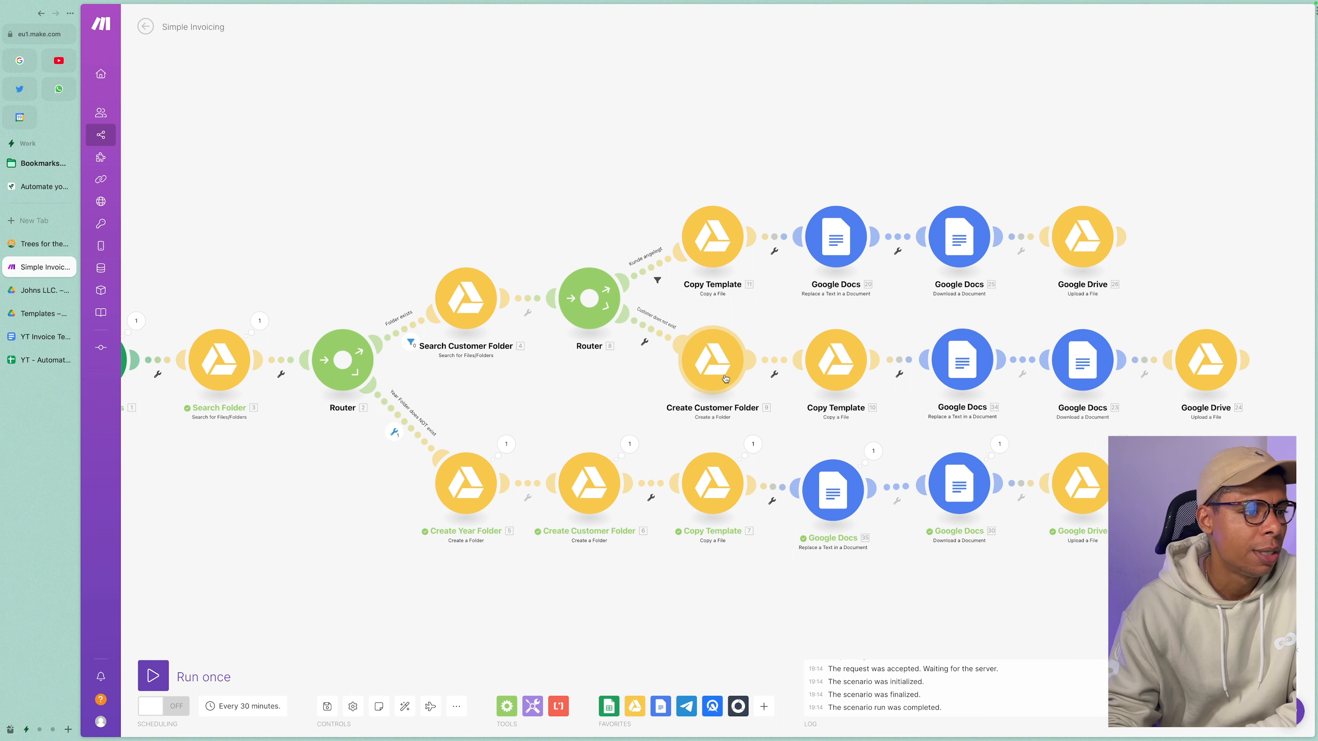
left_click_drag(786, 334, 620, 335)
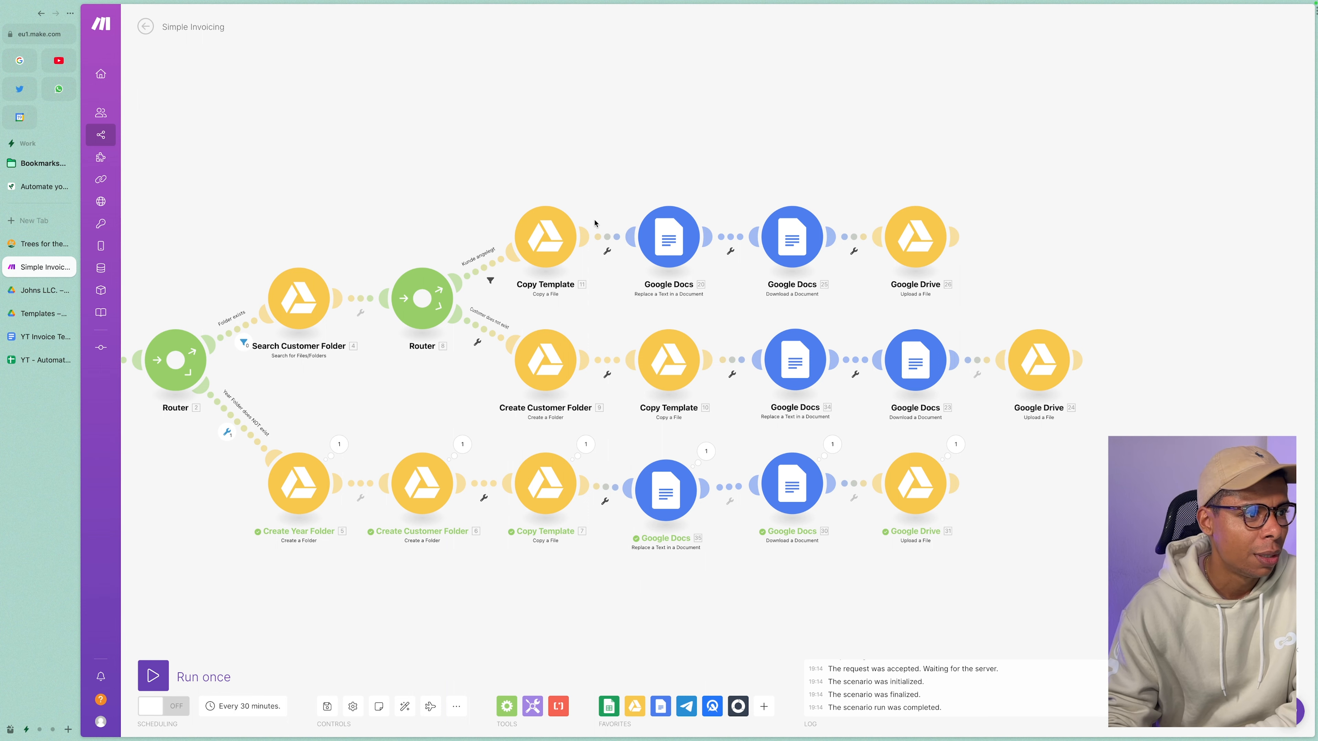
scroll(433, 388, "down", 2)
scroll(433, 388, "up", 1)
left_click_drag(433, 387, 531, 385)
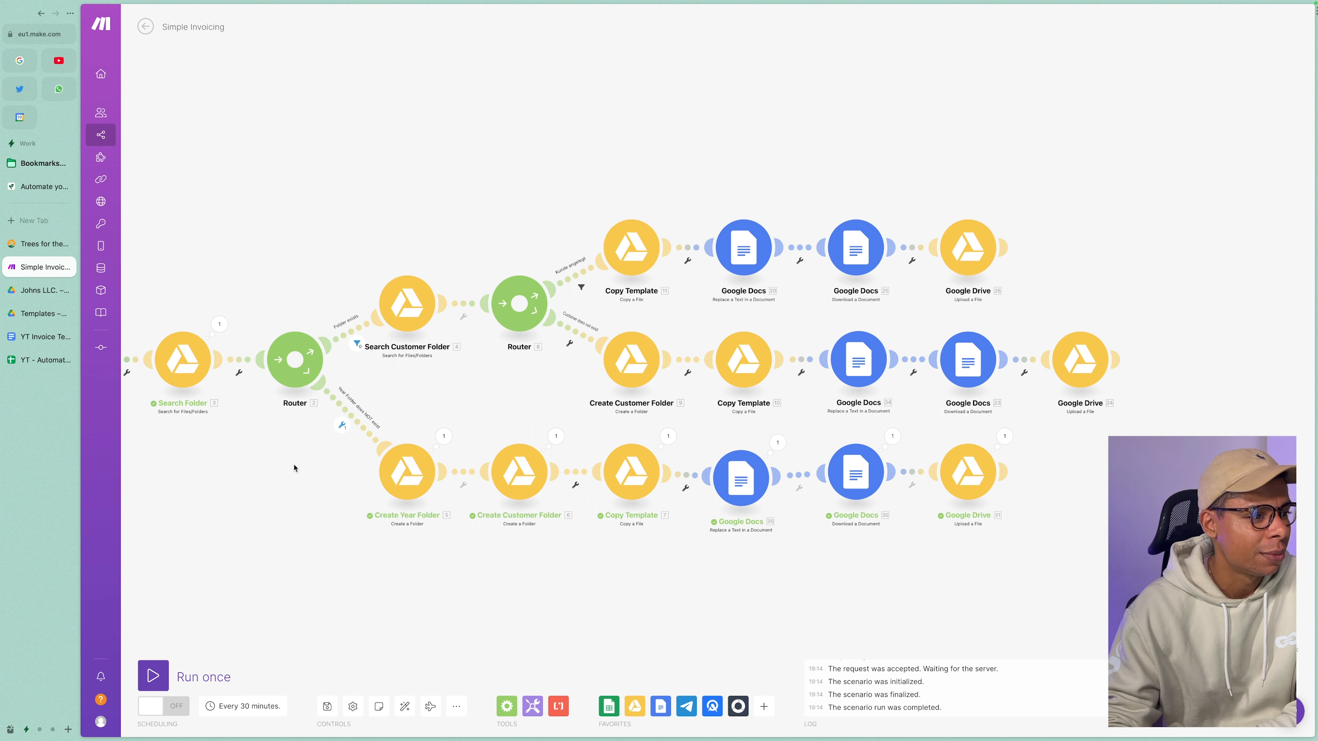
scroll(378, 450, "left", 3)
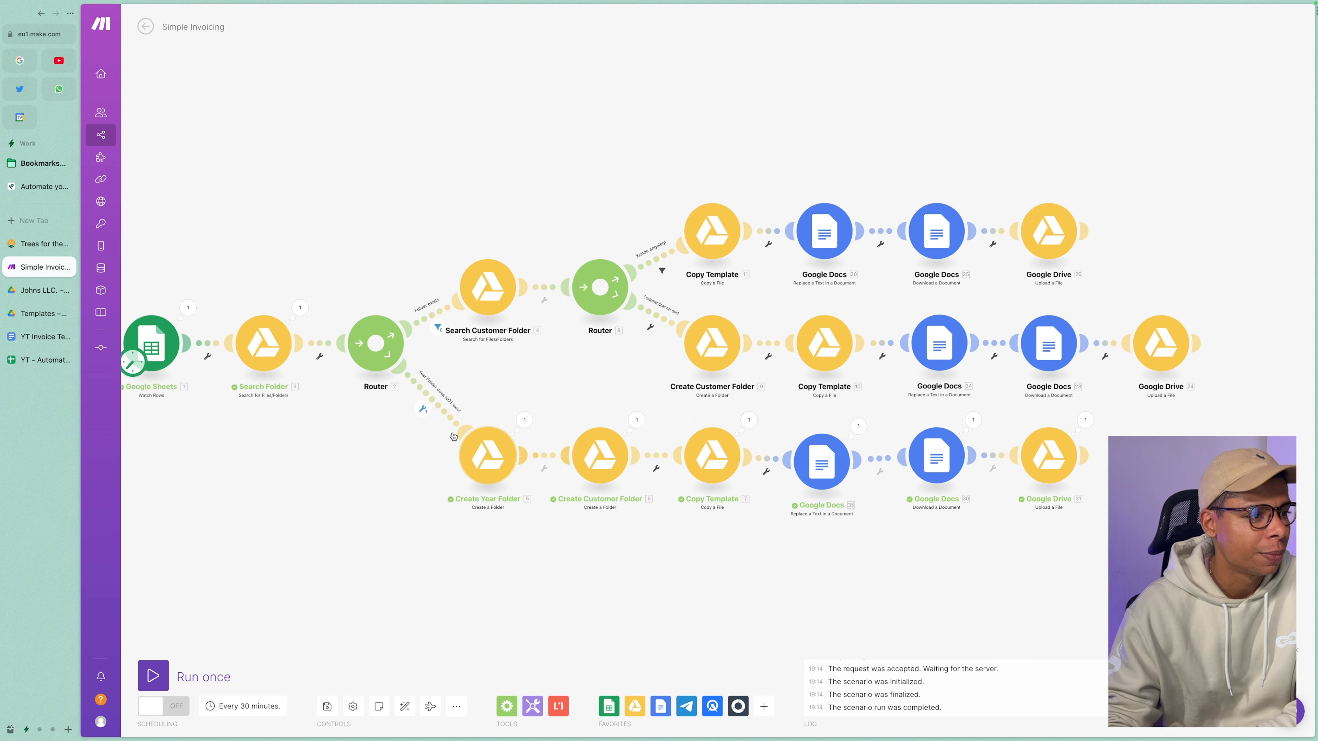
left_click(464, 431)
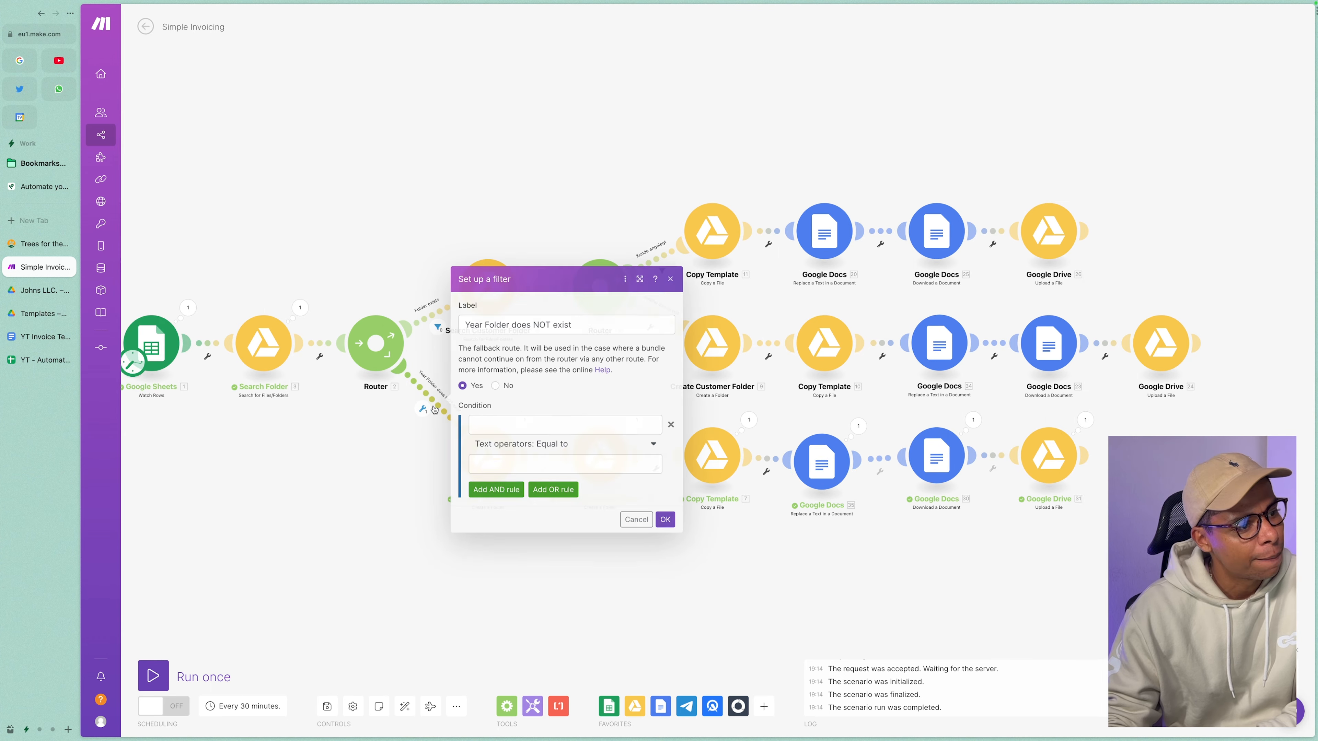
left_click(663, 520)
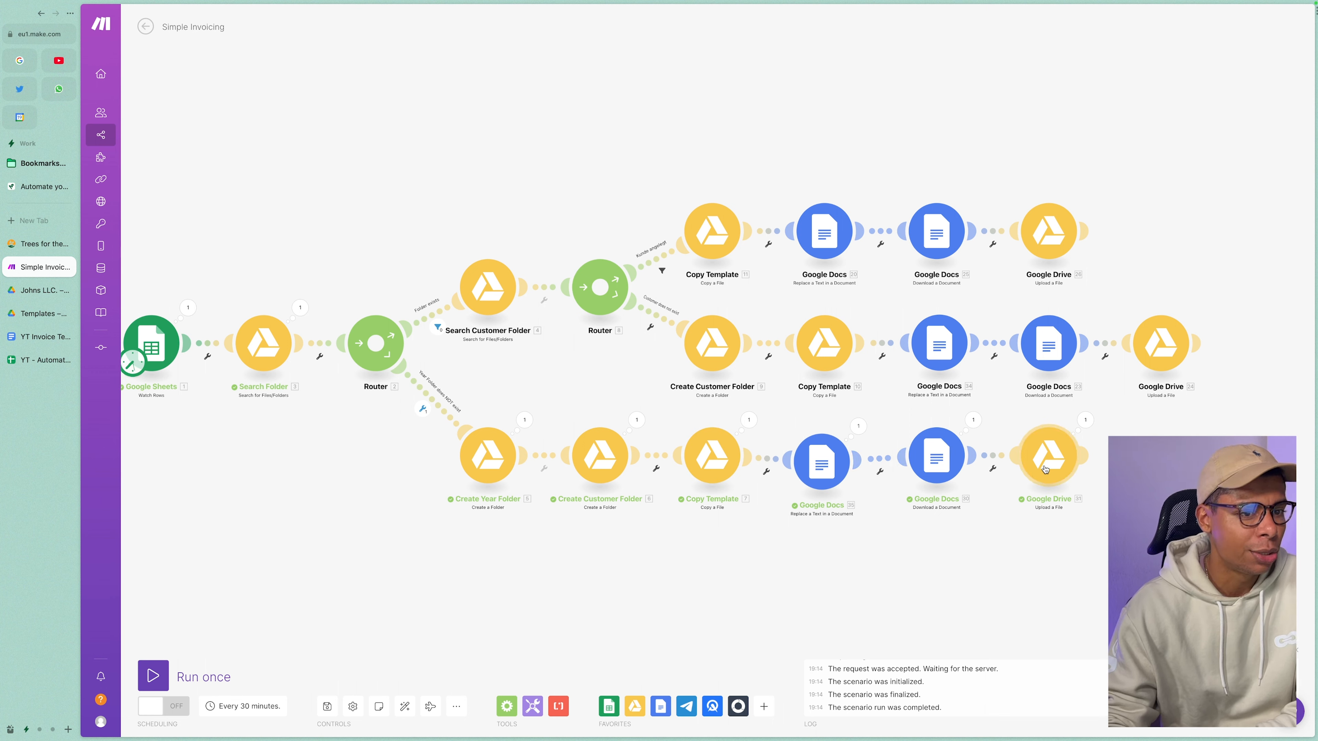
left_click(39, 290)
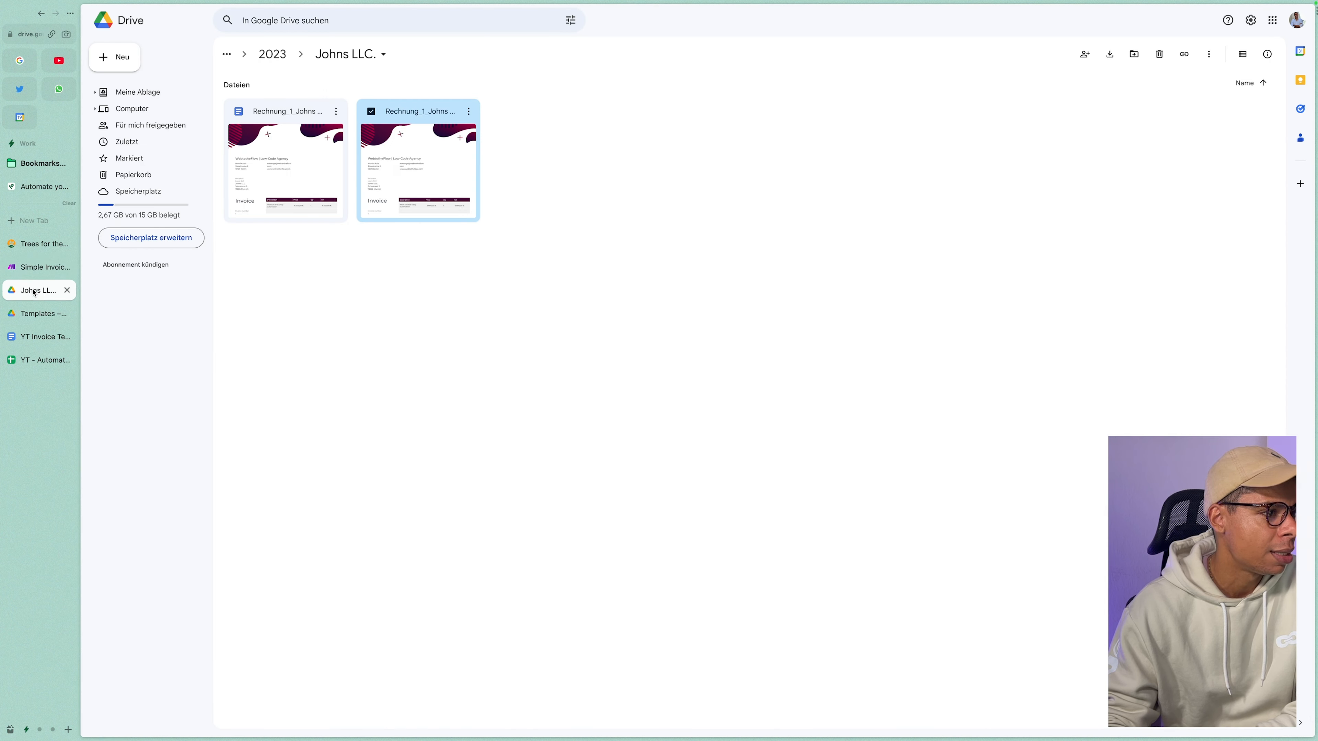
Preview the 7140 € Rechnung_1 invoice PDF in Drive, then return to the invoicing whiteboard.
key("Return")
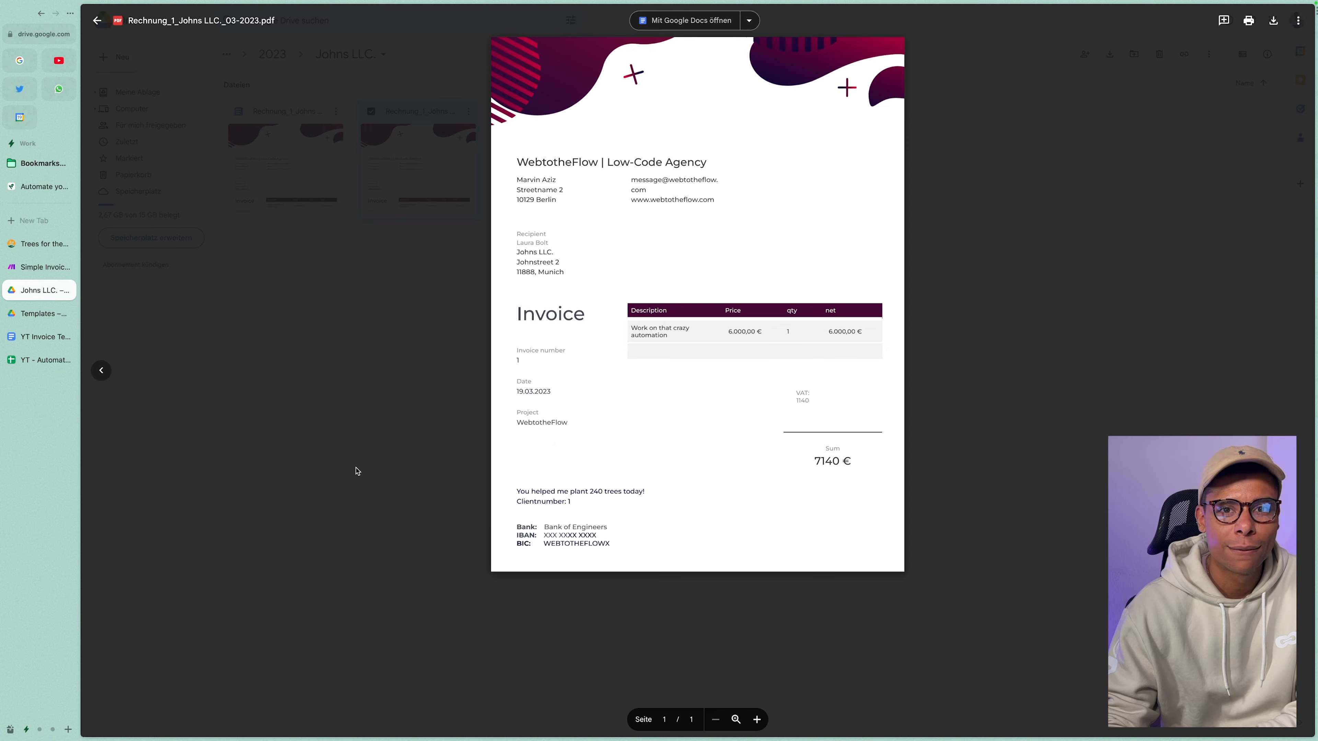
key("Escape")
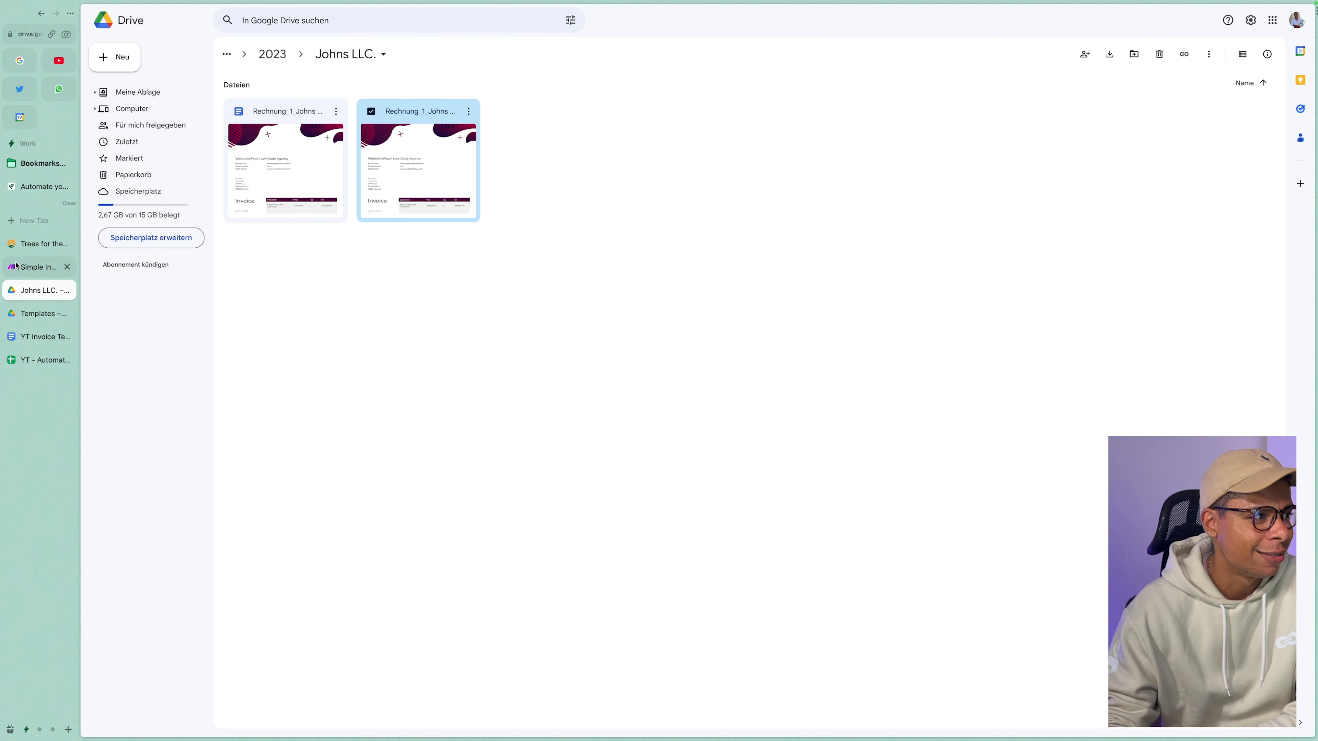
left_click(44, 267)
left_click(47, 187)
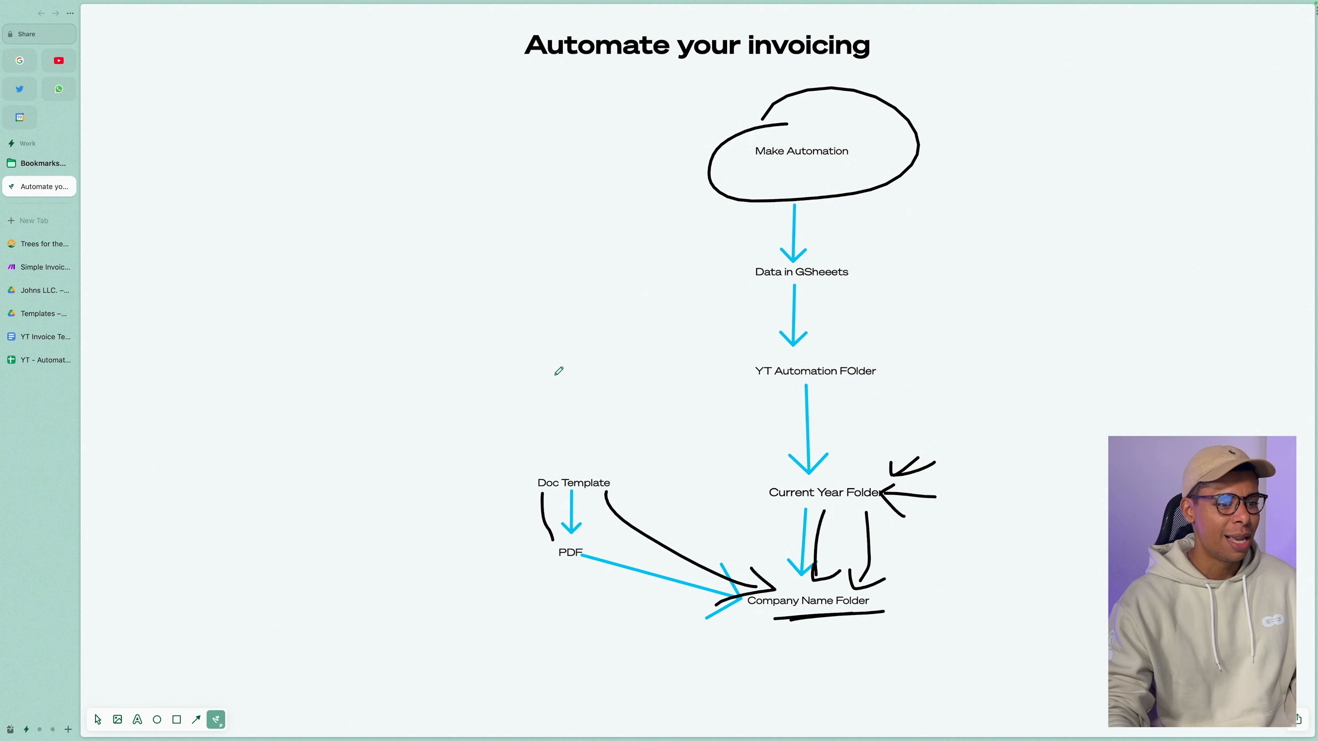
Add an 'Email invoice to client' label and position it under Company Name Folder.
left_click(98, 719)
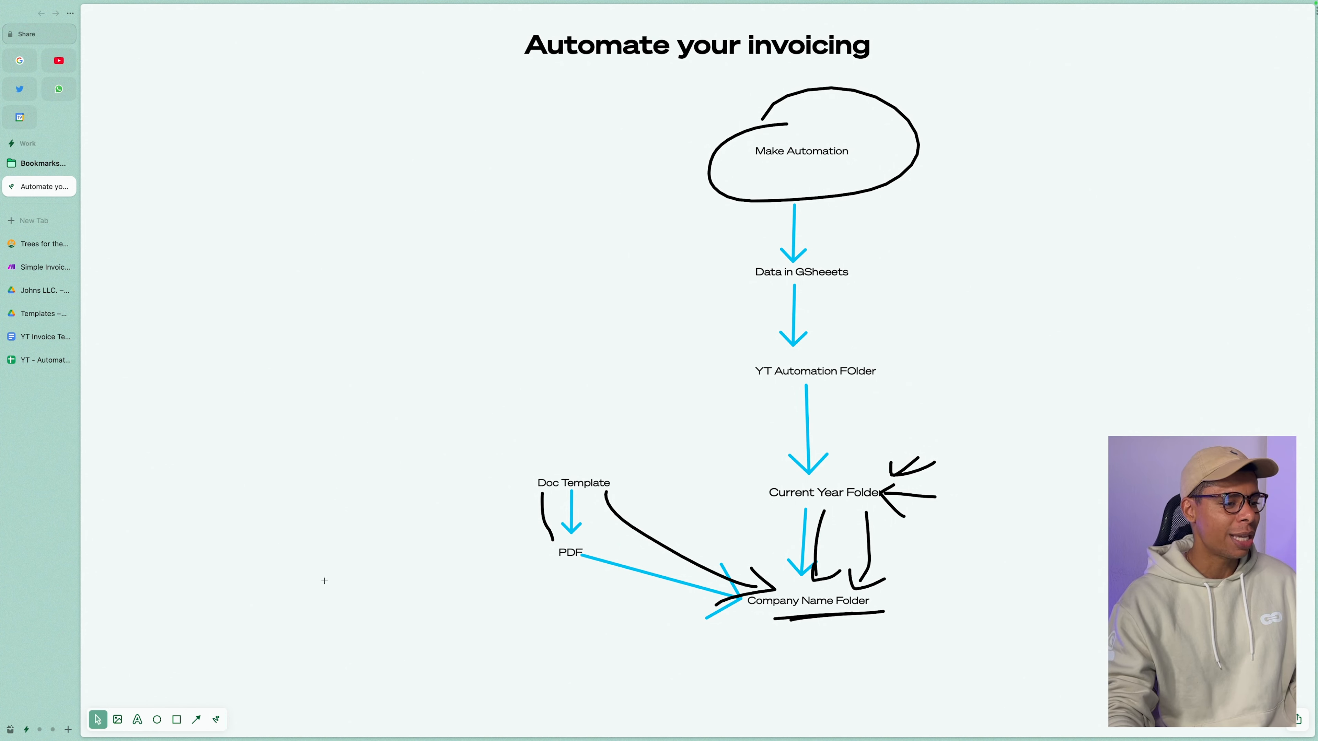
scroll(472, 592, "down", 5)
left_click_drag(777, 572, 632, 559)
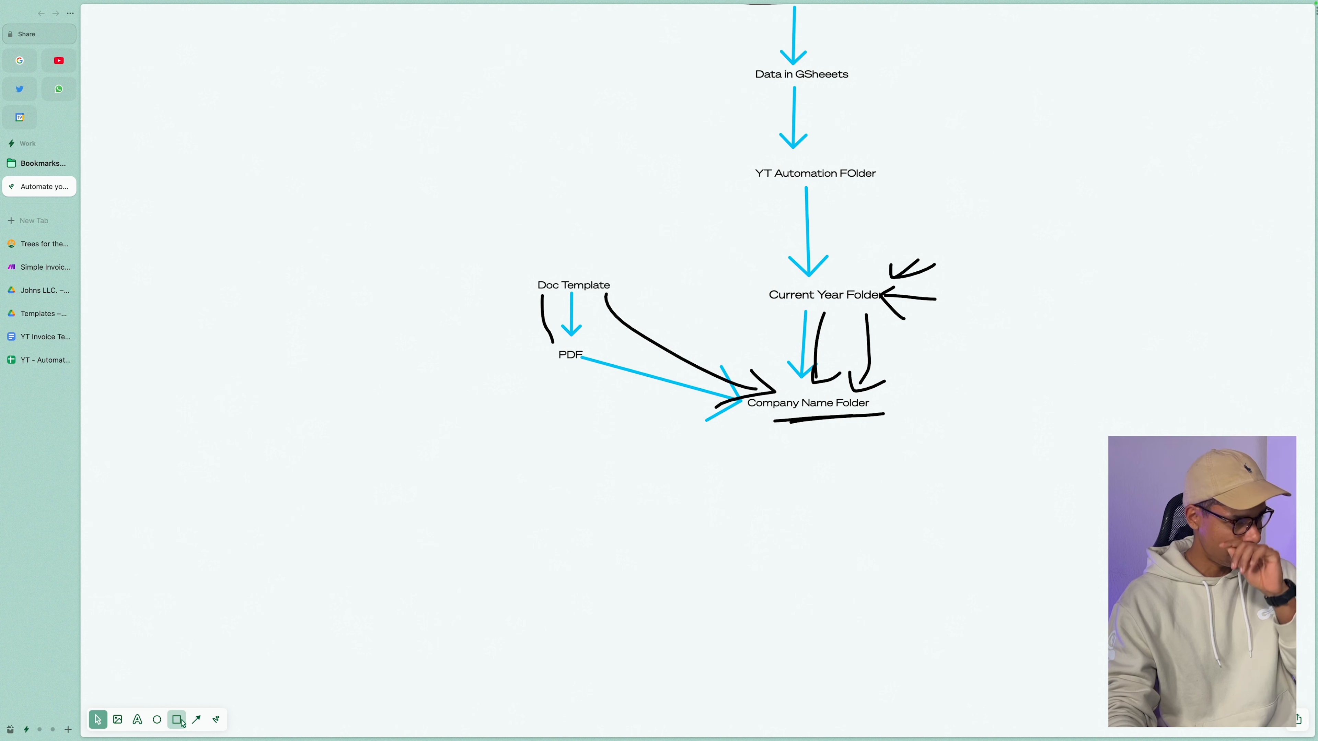
left_click(137, 720)
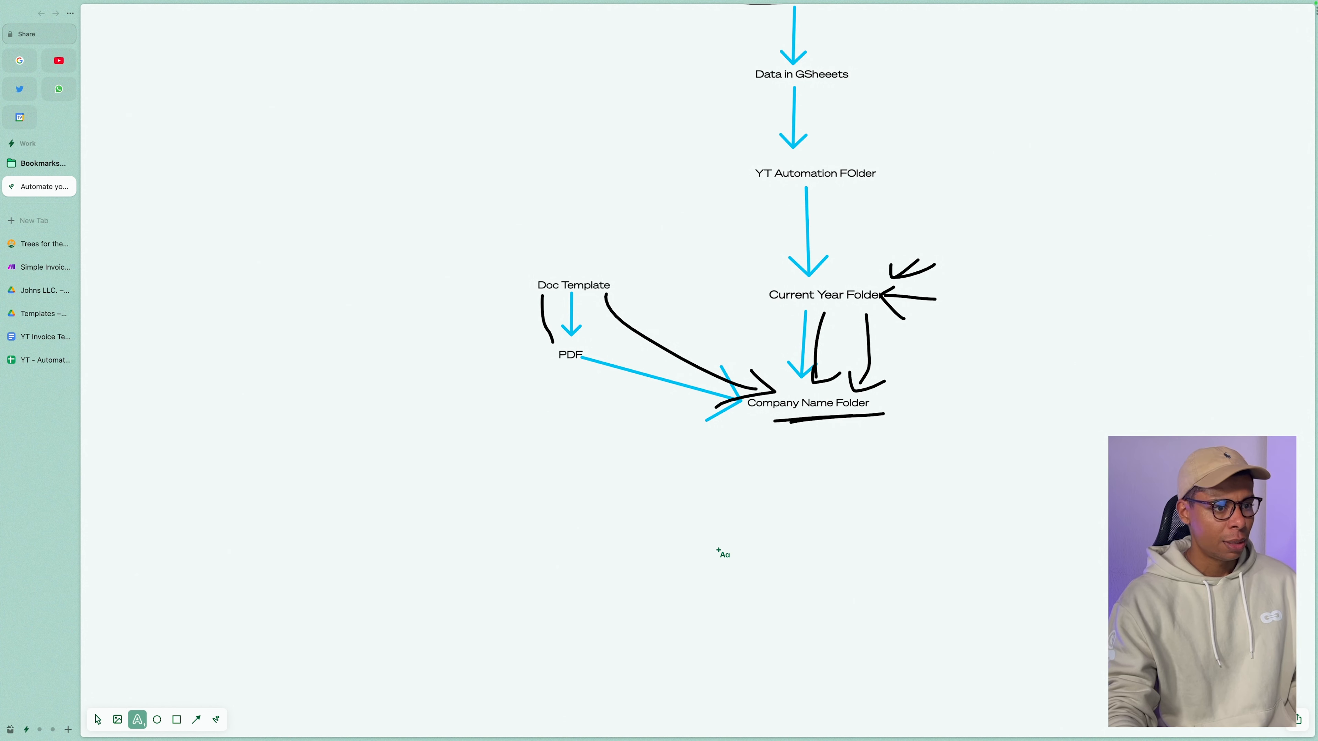
left_click(804, 501)
type("Ema")
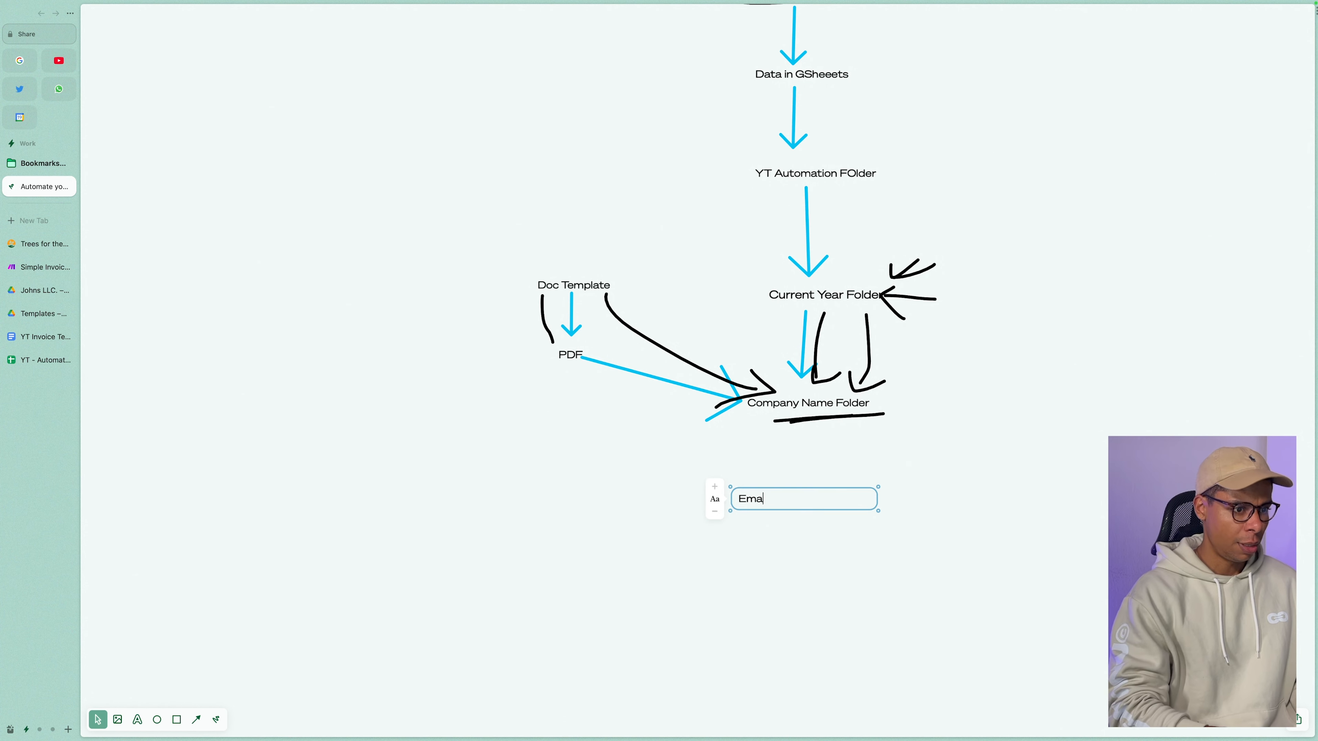
type("il to client")
key("BackSpace")
key("BackSpace")
key("BackSpace")
key("BackSpace")
key("BackSpace")
key("BackSpace")
type("v")
key("BackSpace")
key("BackSpace")
key("BackSpace")
type("invoice to client")
key("Return")
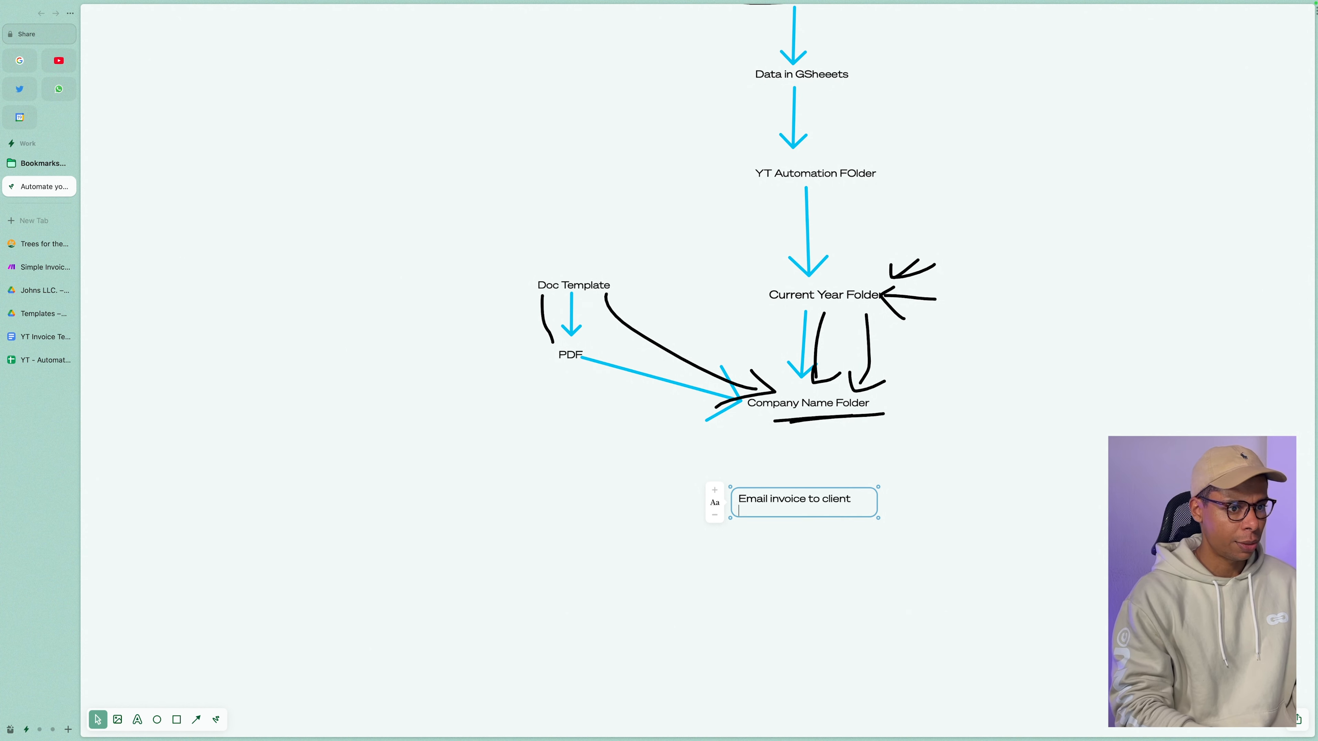
left_click(830, 697)
left_click_drag(807, 501, 856, 497)
left_click(835, 593)
Add a 'Send a slack' label and align it beneath Email invoice to client.
key("t")
left_click(790, 563)
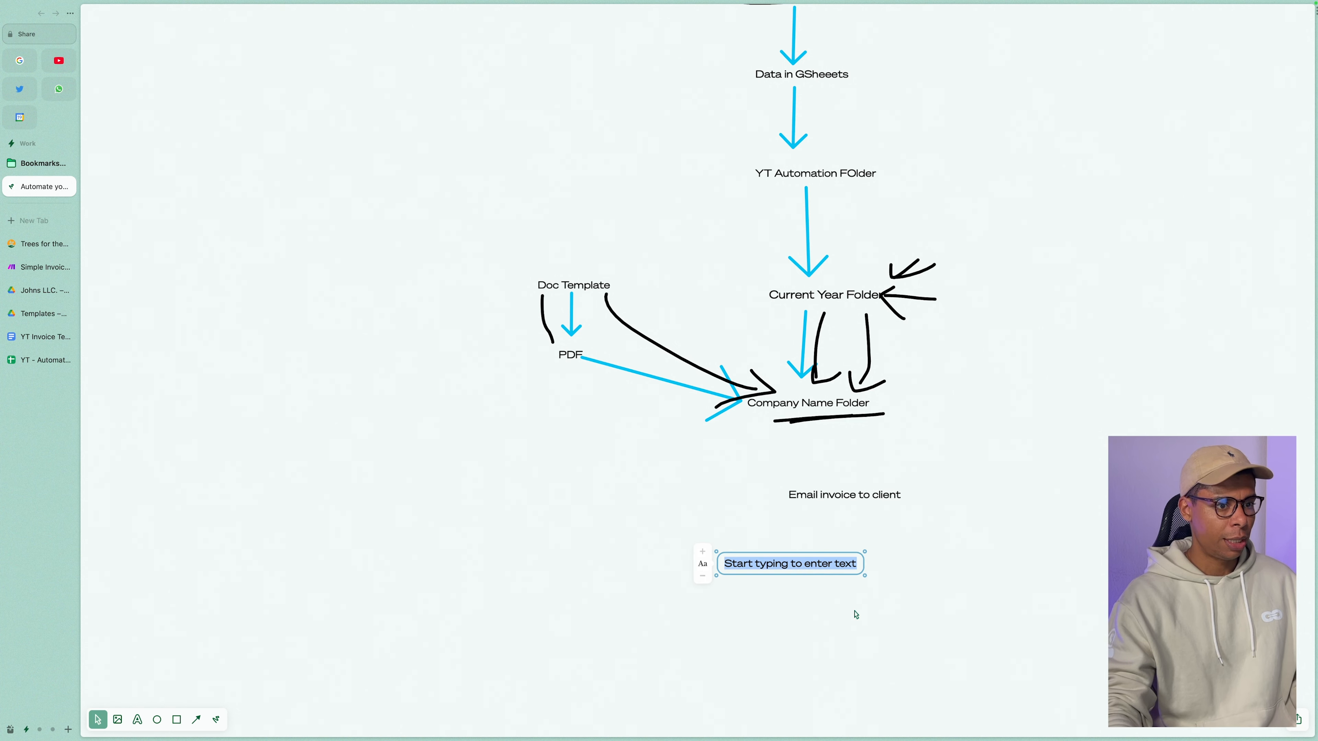
type("Send a slack")
left_click(832, 635)
left_click_drag(763, 563, 861, 559)
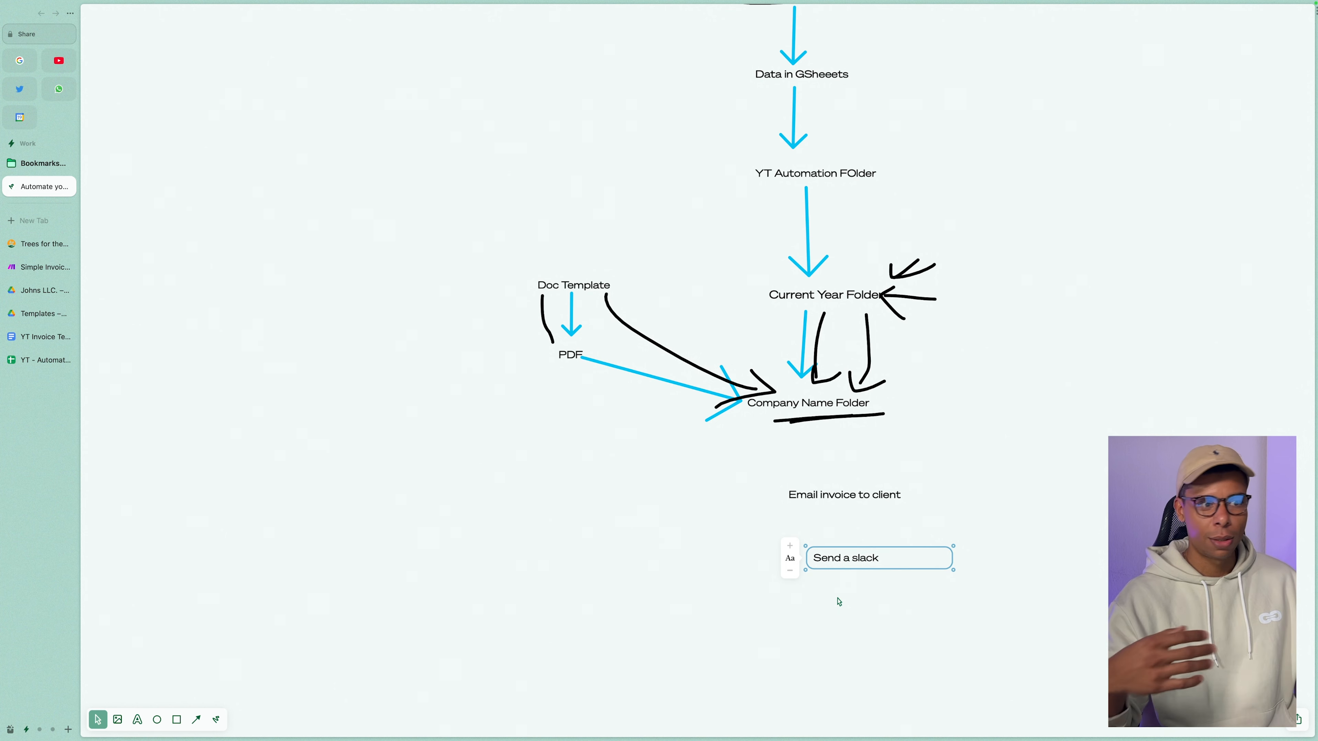
left_click(829, 604)
scroll(466, 622, "up", 1)
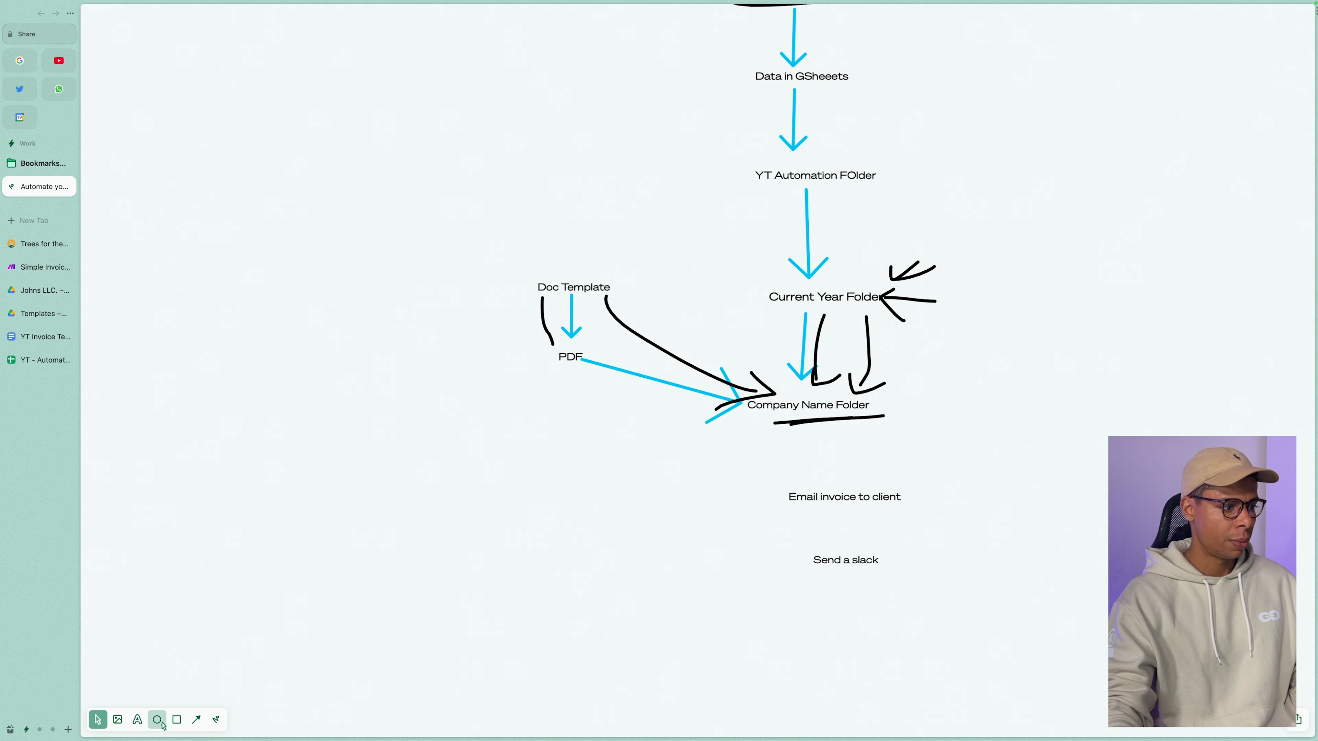
Write 'Calender entry reminder 30 days. Payment received?' below Send a slack and align it.
left_click(137, 719)
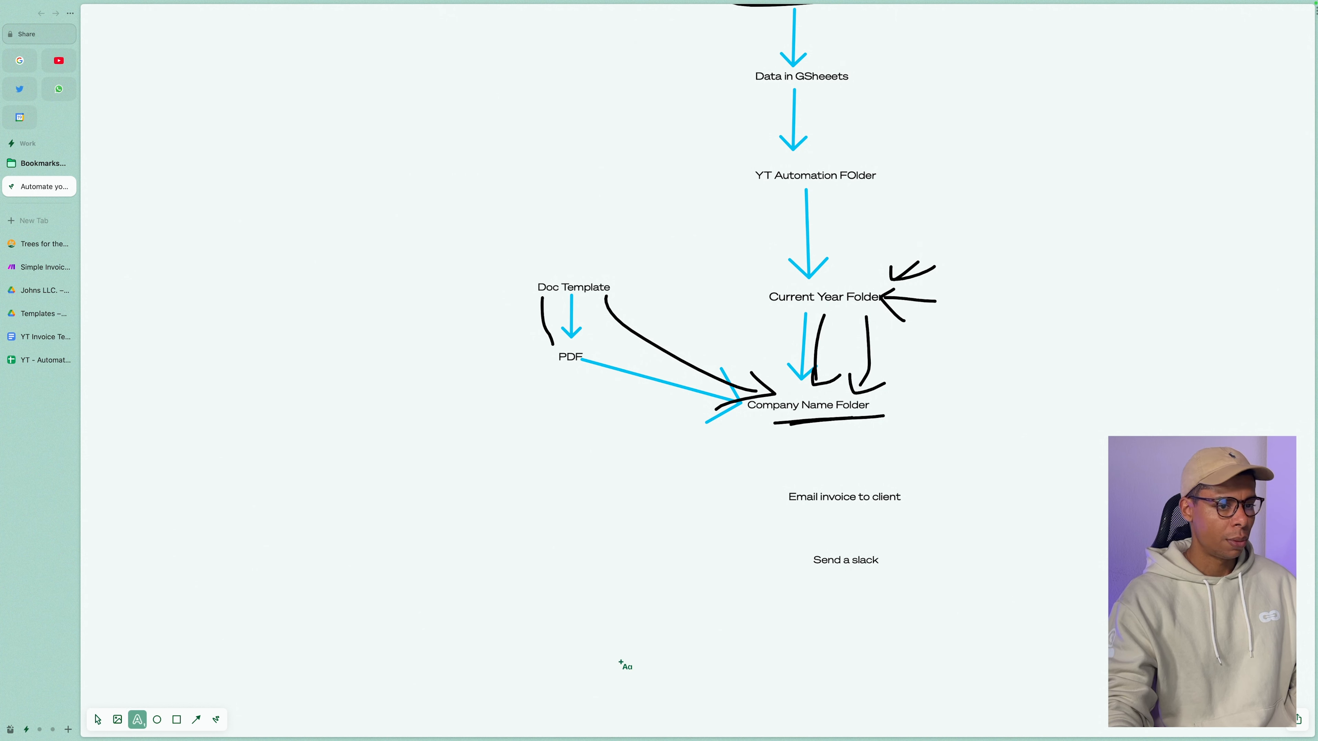
left_click(829, 621)
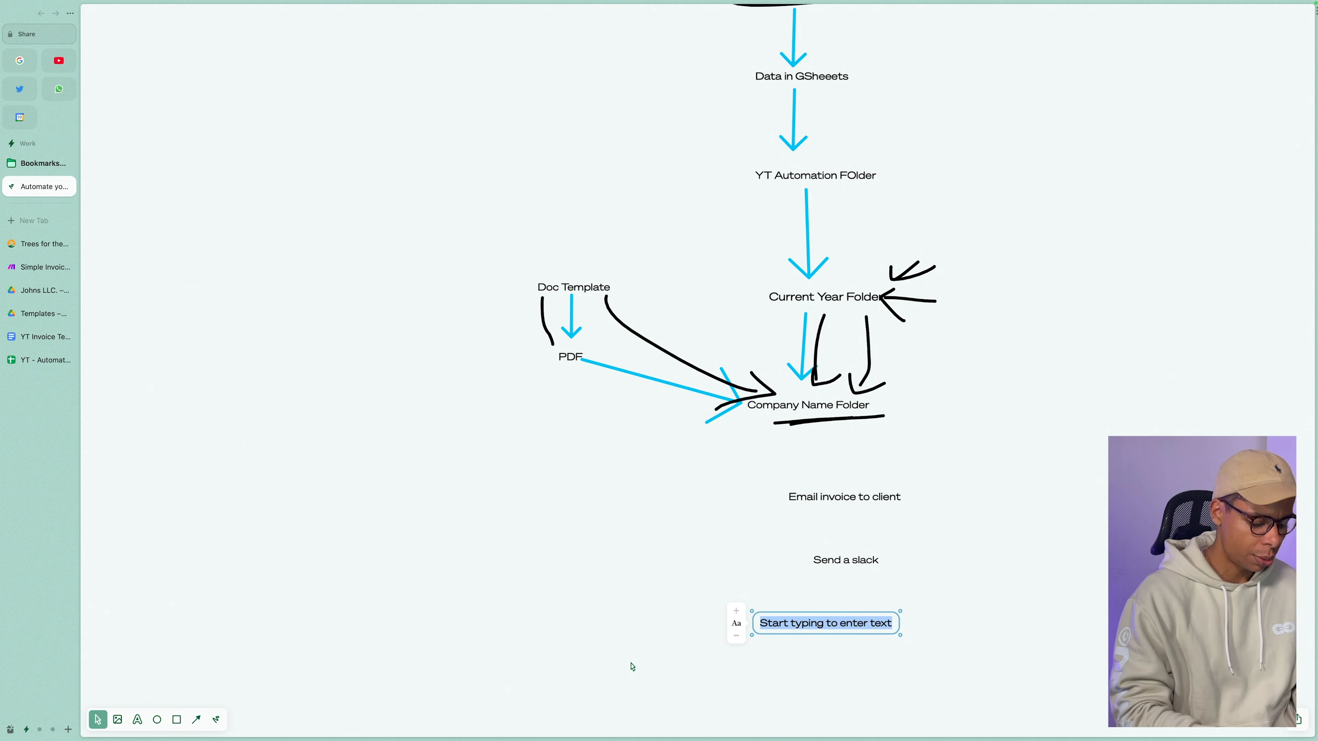
type("Calender entry")
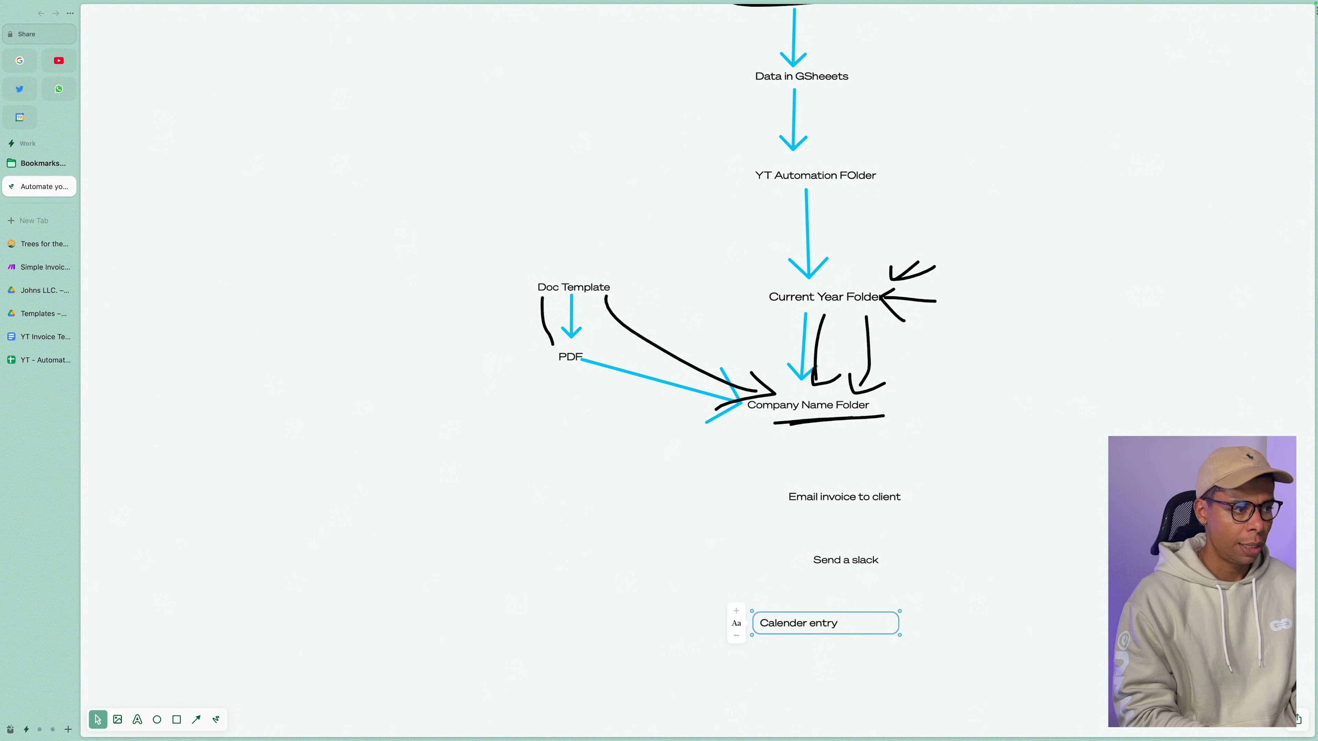
type(" reminde")
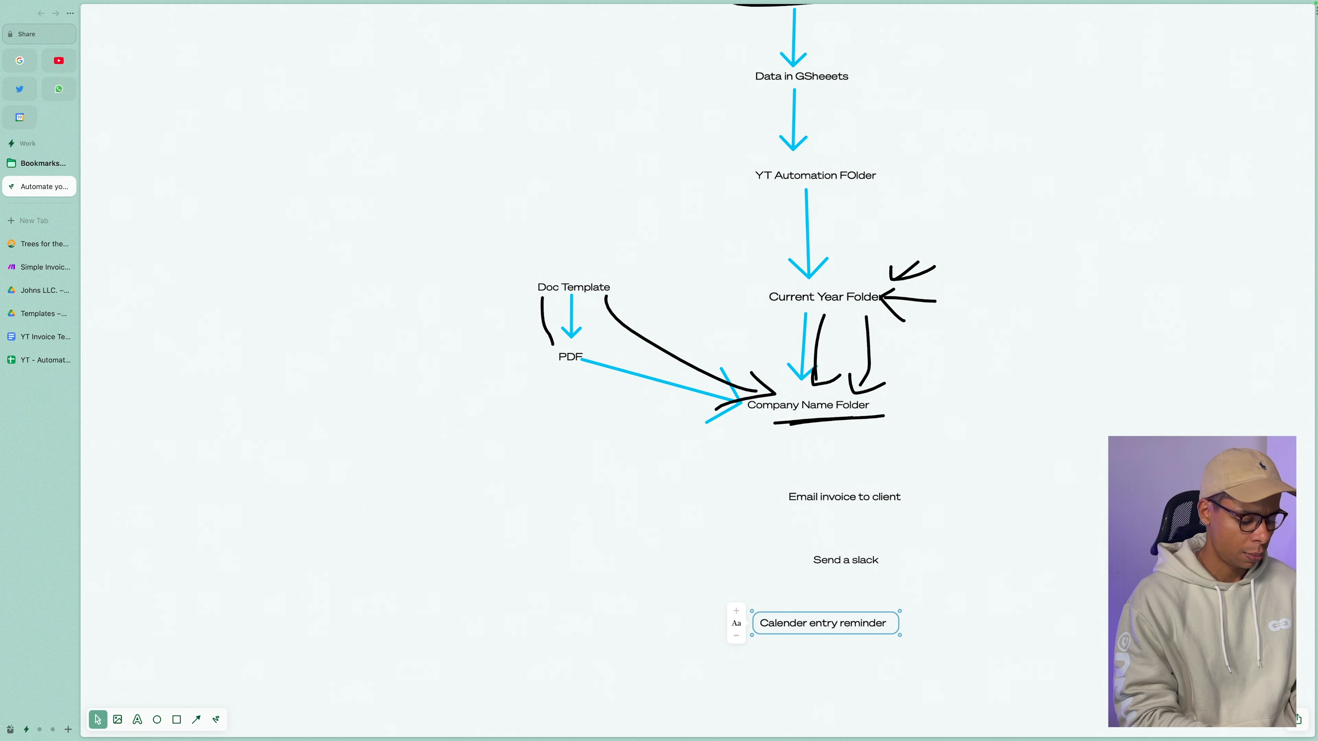
type("r")
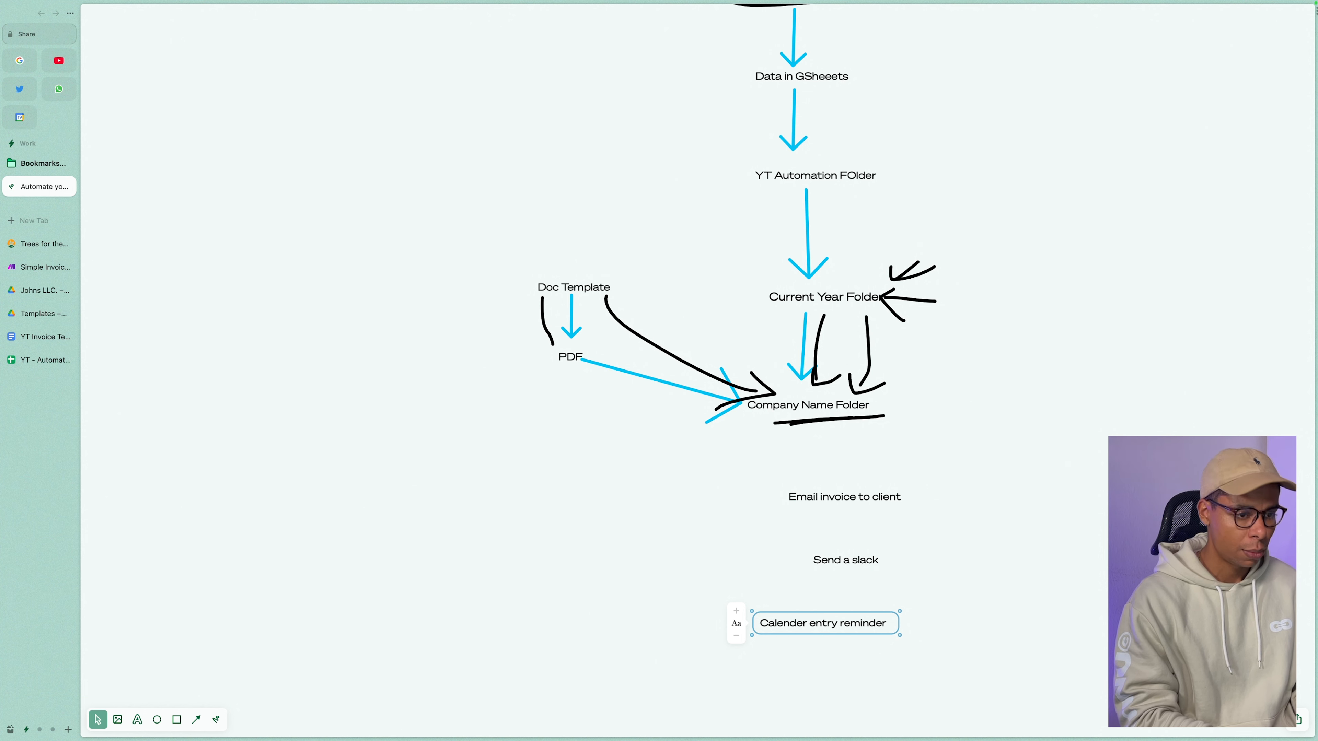
key("Return")
type("40")
key("BackSpace")
key("BackSpace")
key("BackSpace")
type("30 days. Pay")
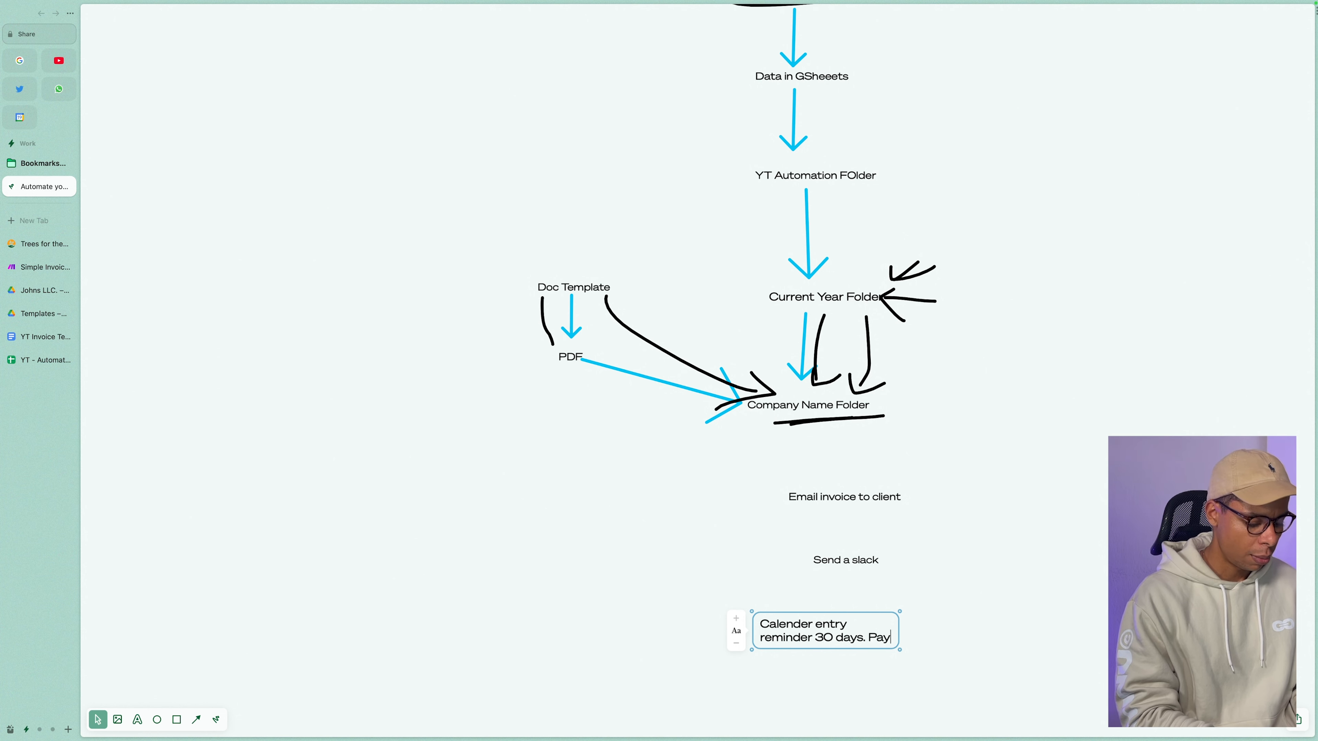
type("ment received?")
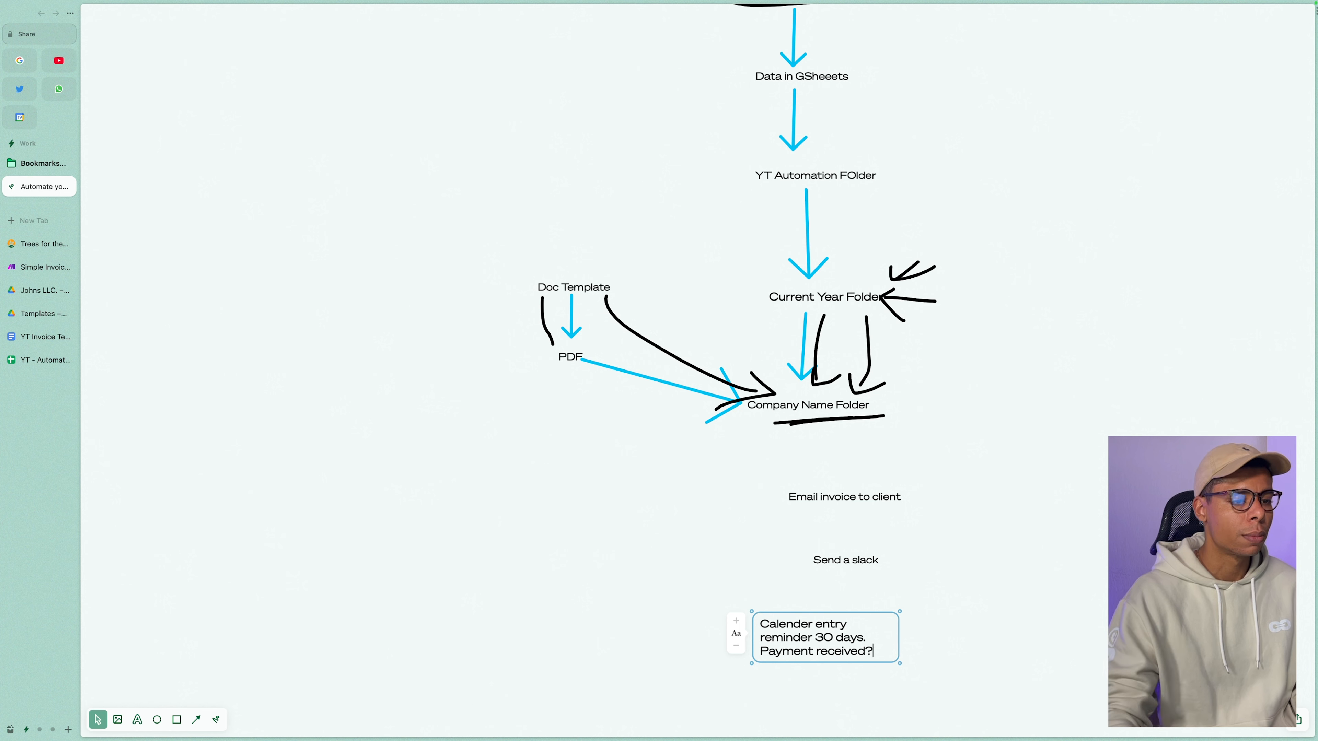
left_click_drag(895, 618, 939, 623)
left_click(960, 616)
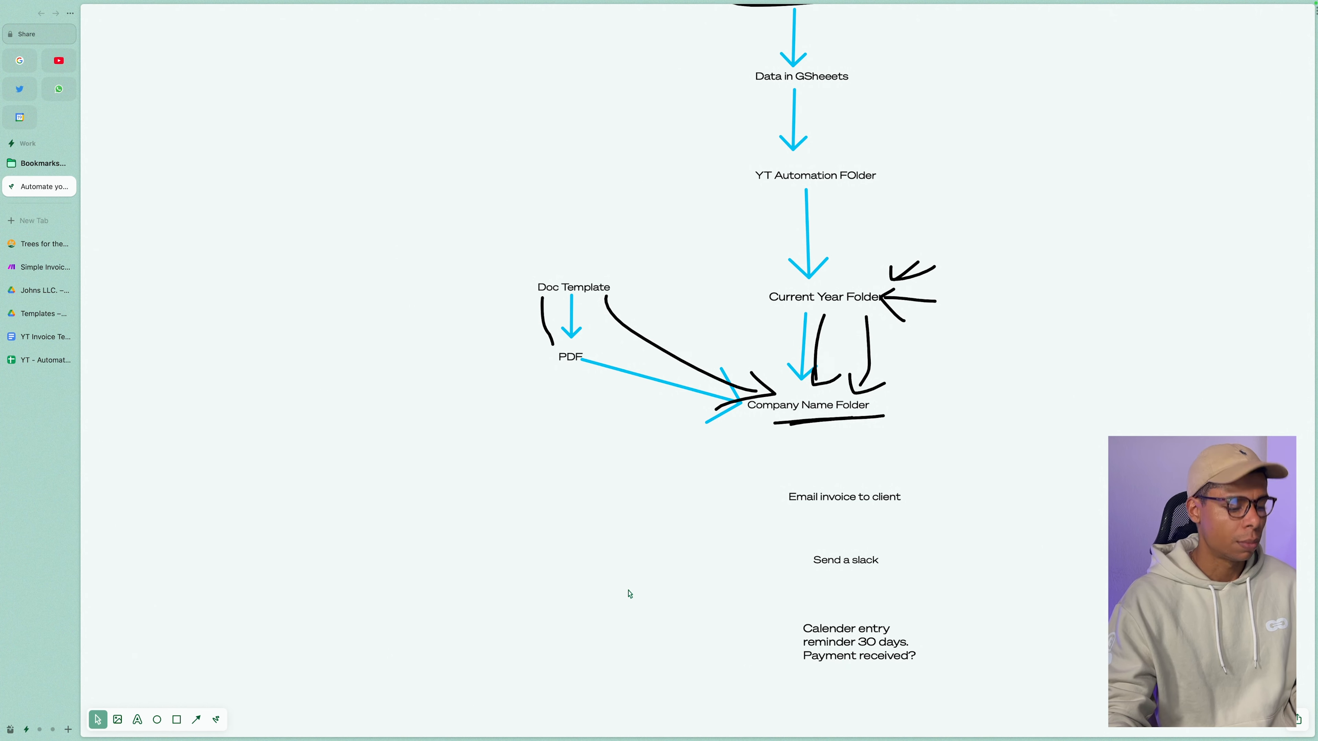
Draw arrows from Company Name Folder through the email, Slack and reminder labels, then return to the scenario.
key("a")
left_click_drag(832, 431, 834, 460)
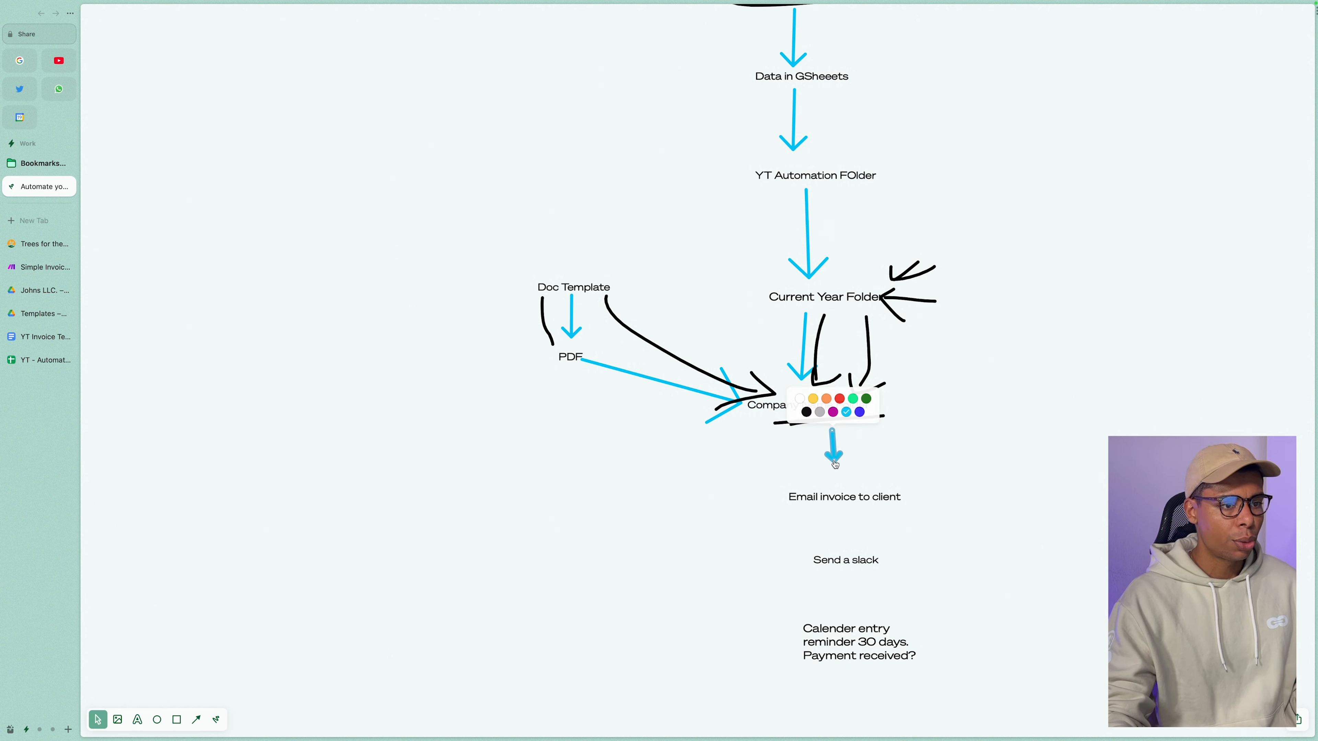
left_click_drag(833, 512, 833, 615)
key("a")
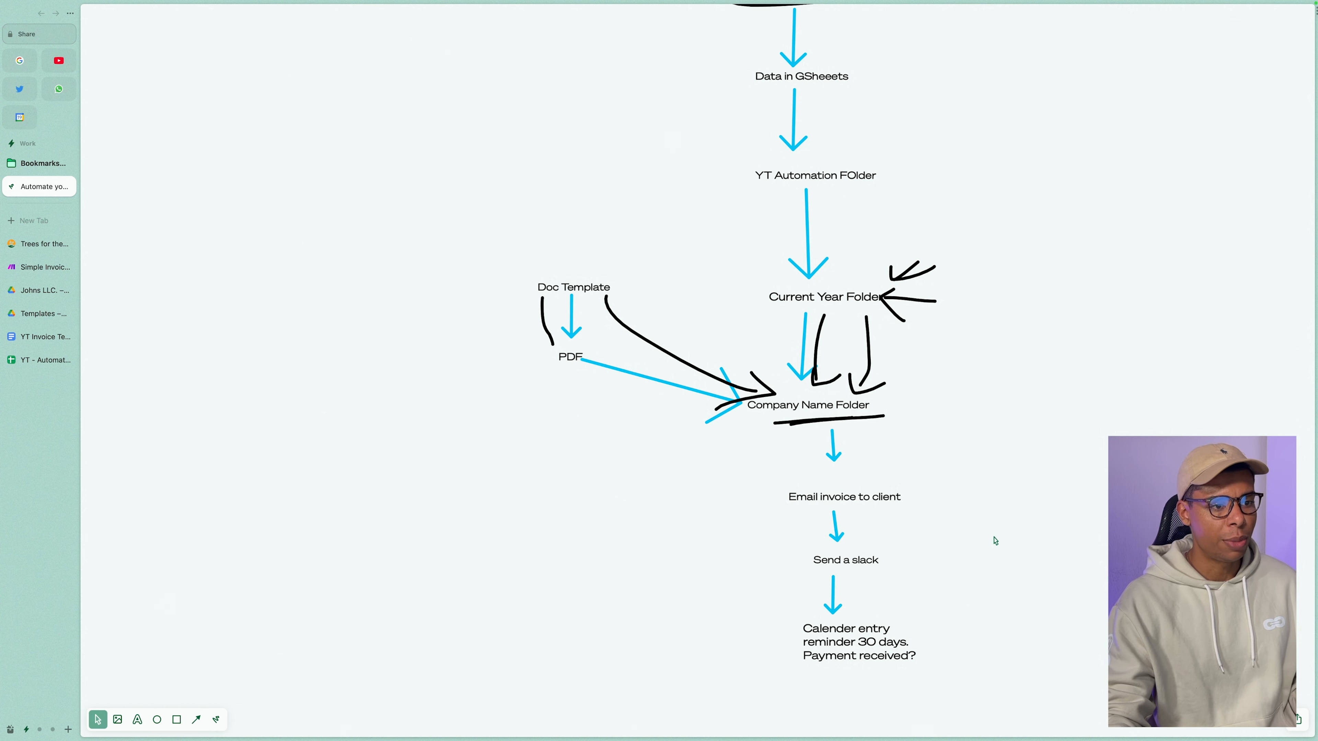
scroll(993, 535, "down", 2)
left_click_drag(950, 487, 924, 535)
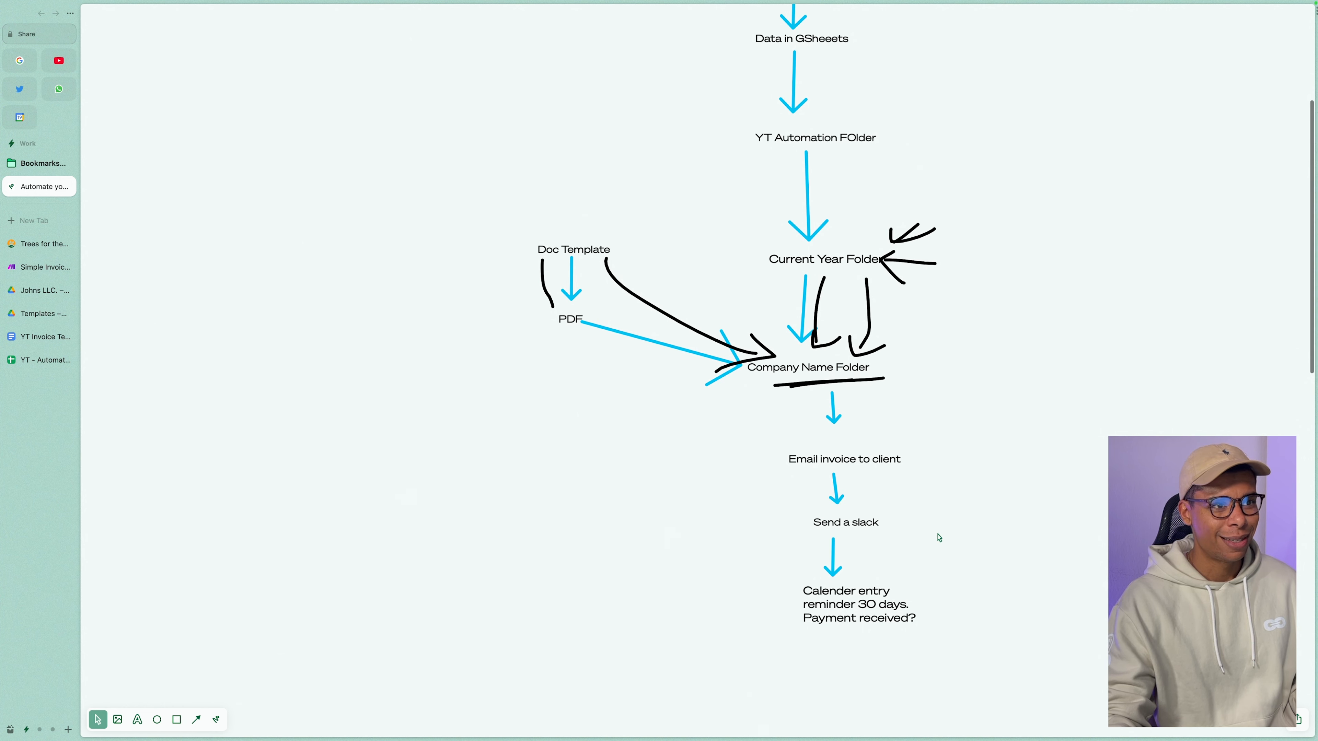
scroll(939, 536, "up", 6)
scroll(939, 537, "up", 7)
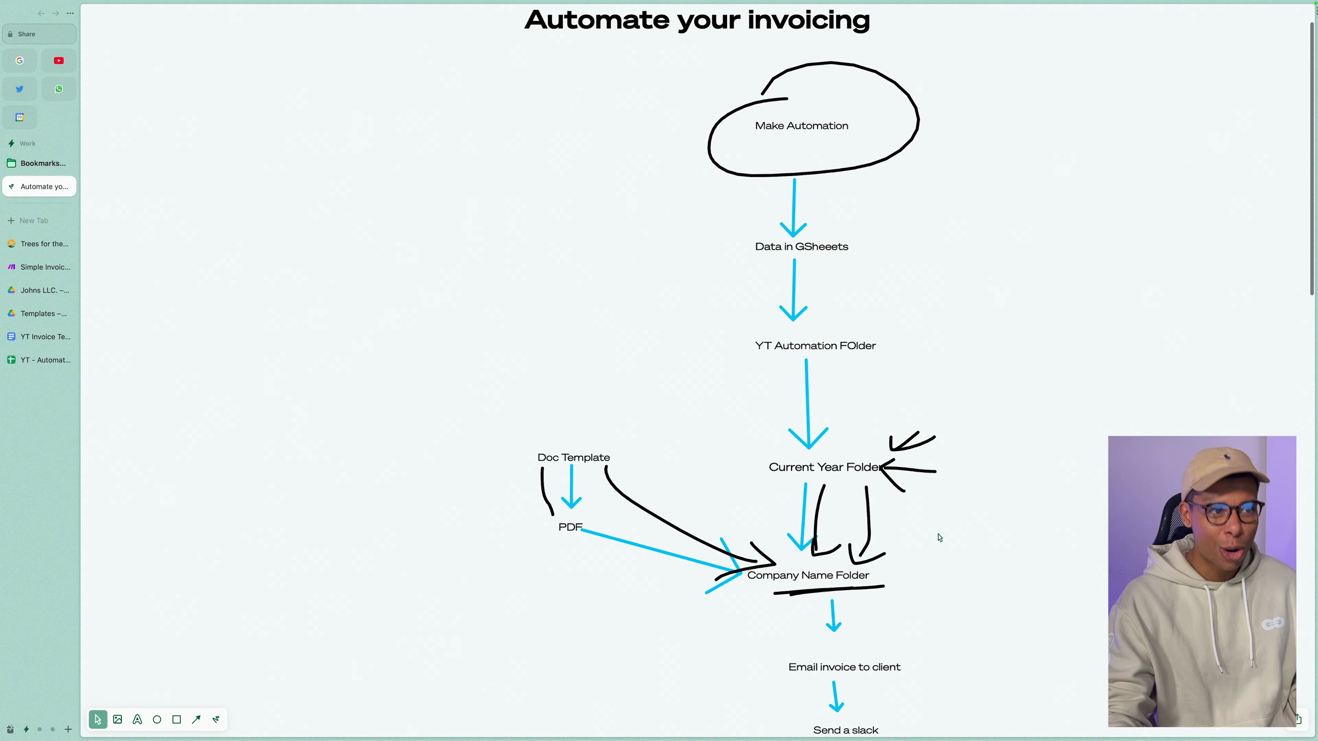
scroll(939, 538, "down", 2)
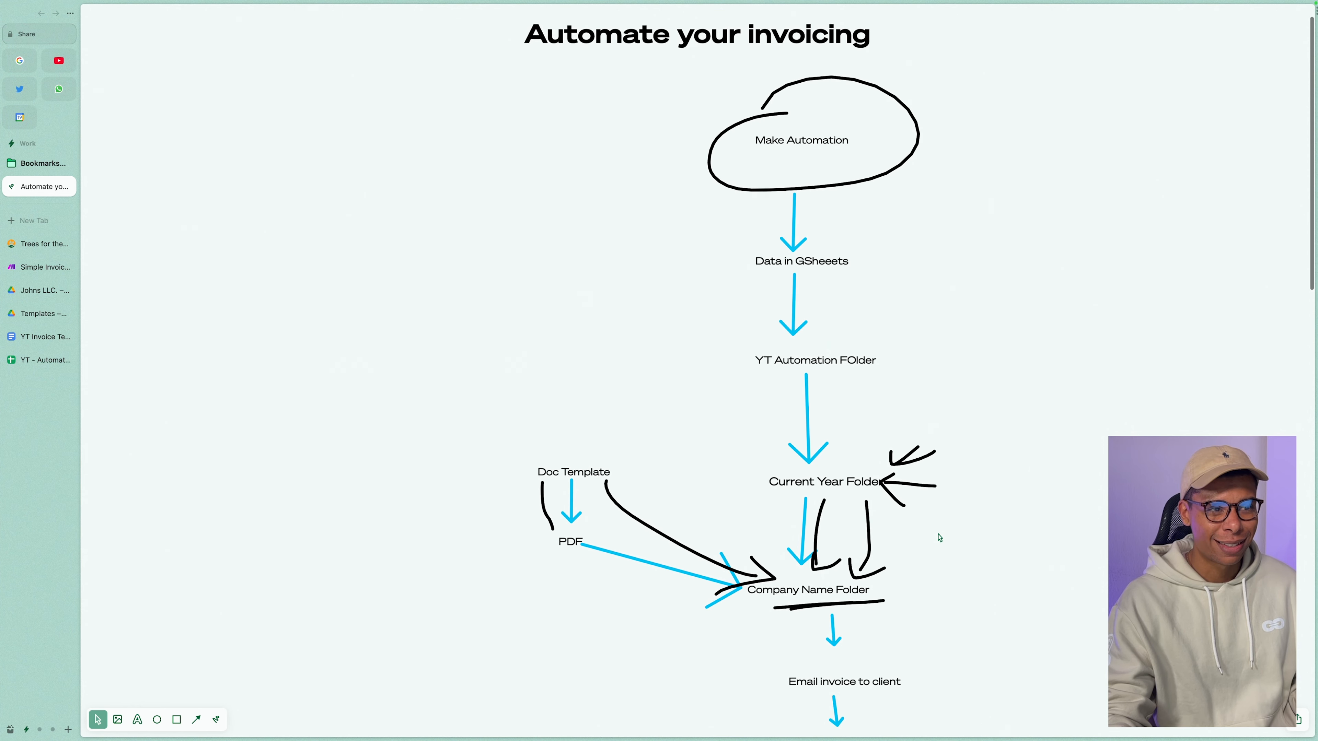
scroll(939, 538, "up", 1)
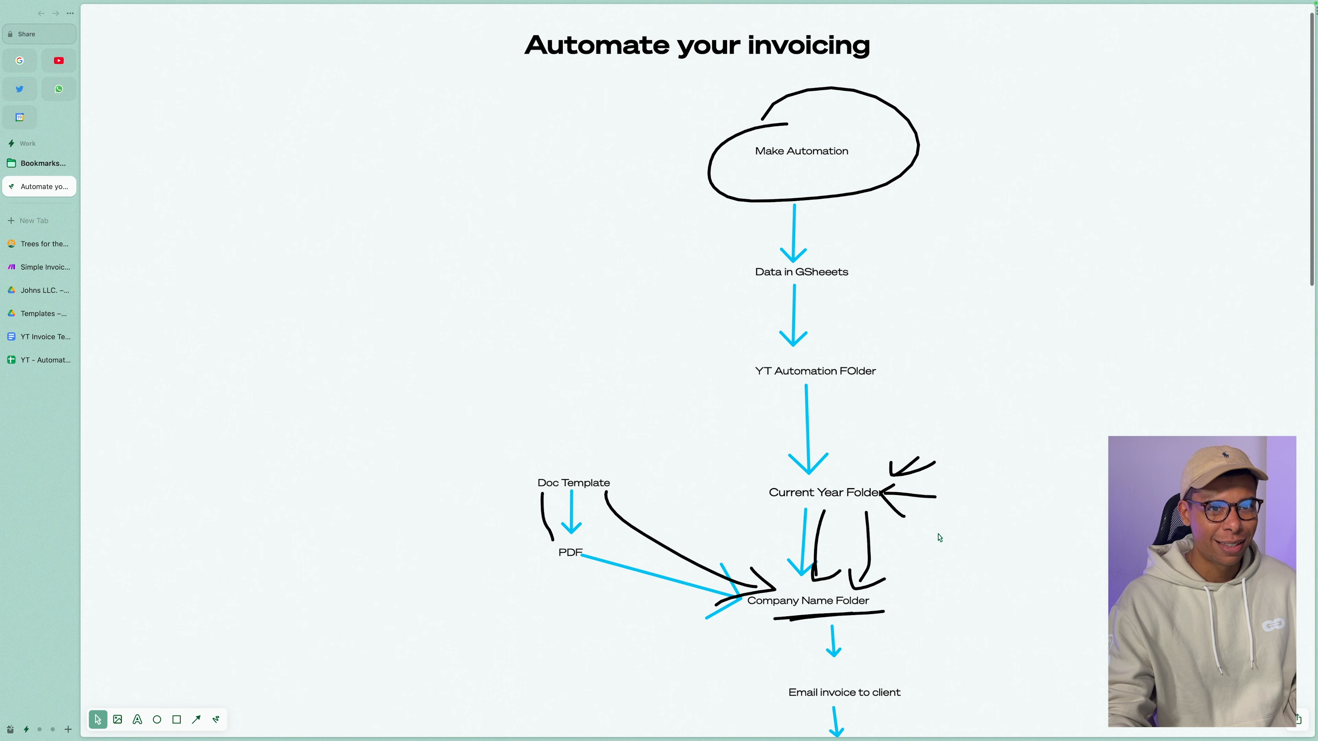
scroll(939, 537, "up", 1)
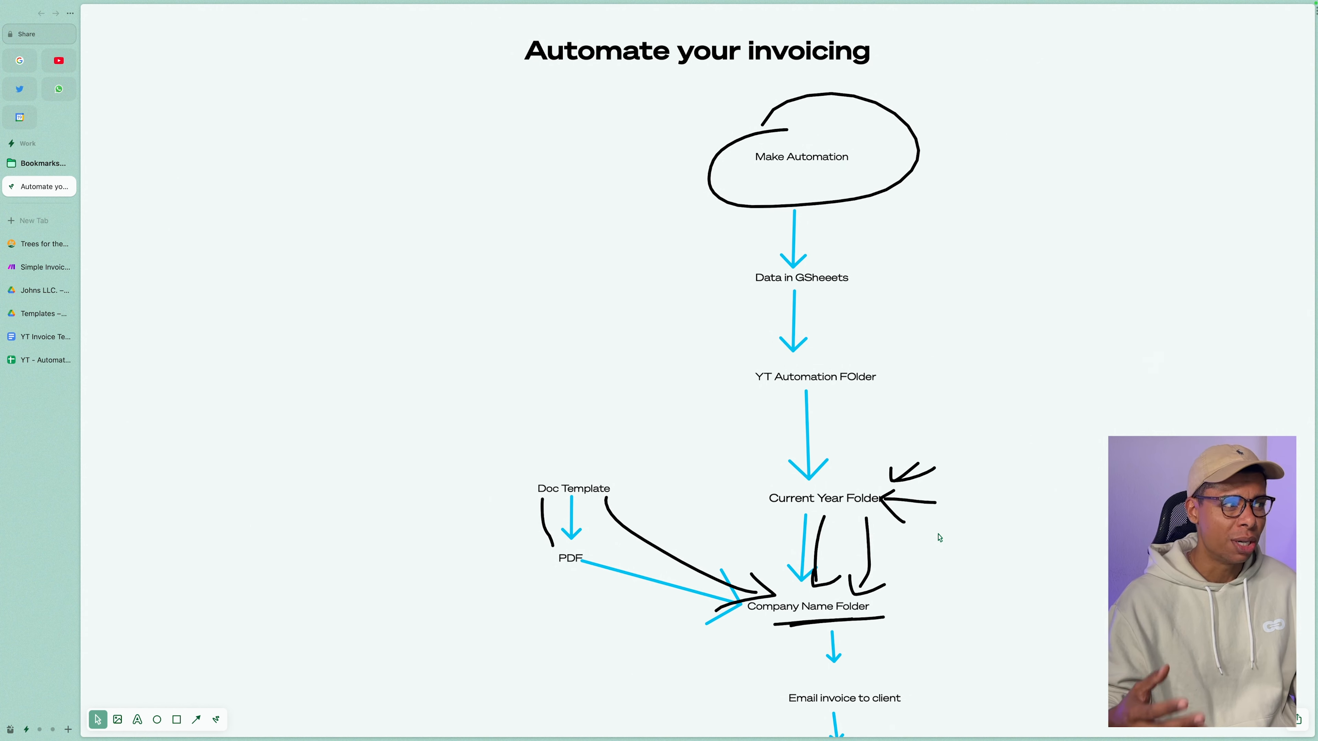
left_click(30, 269)
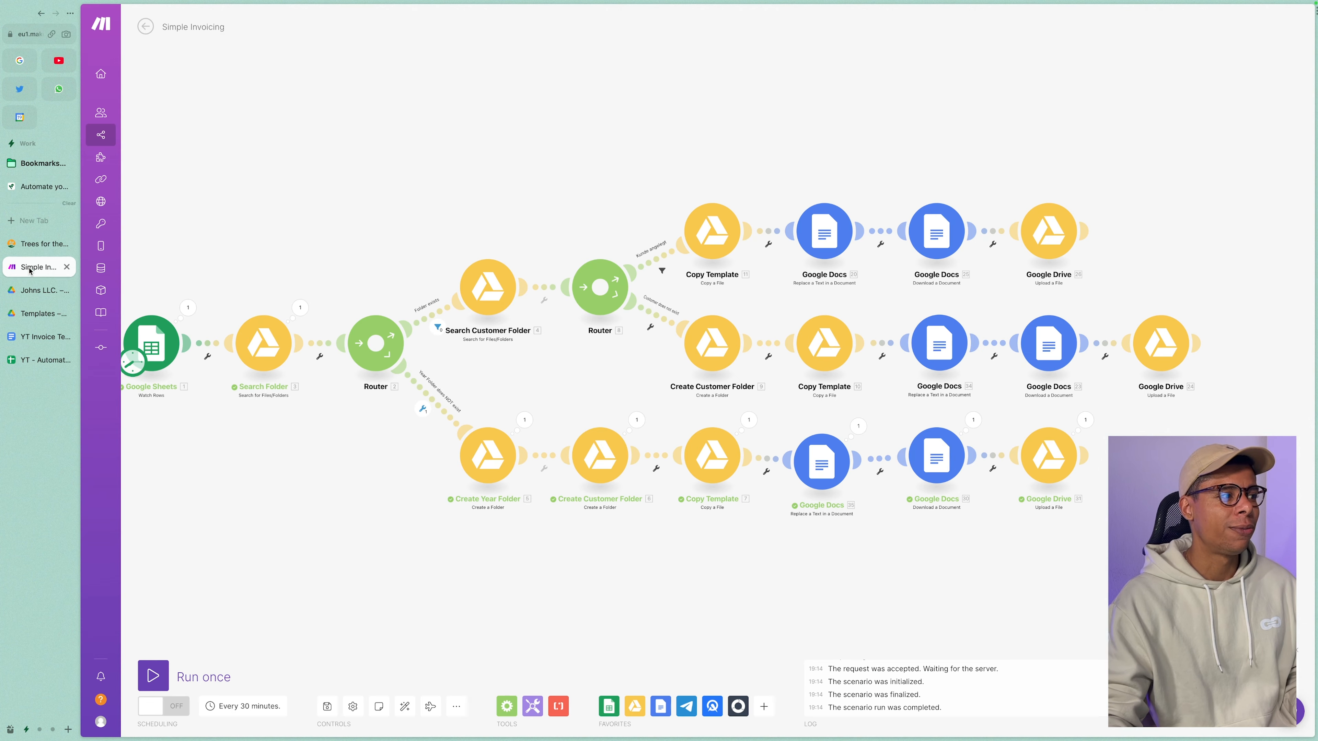
Export the Simple Invoicing scenario as a blueprint file.
scroll(468, 456, "down", 3)
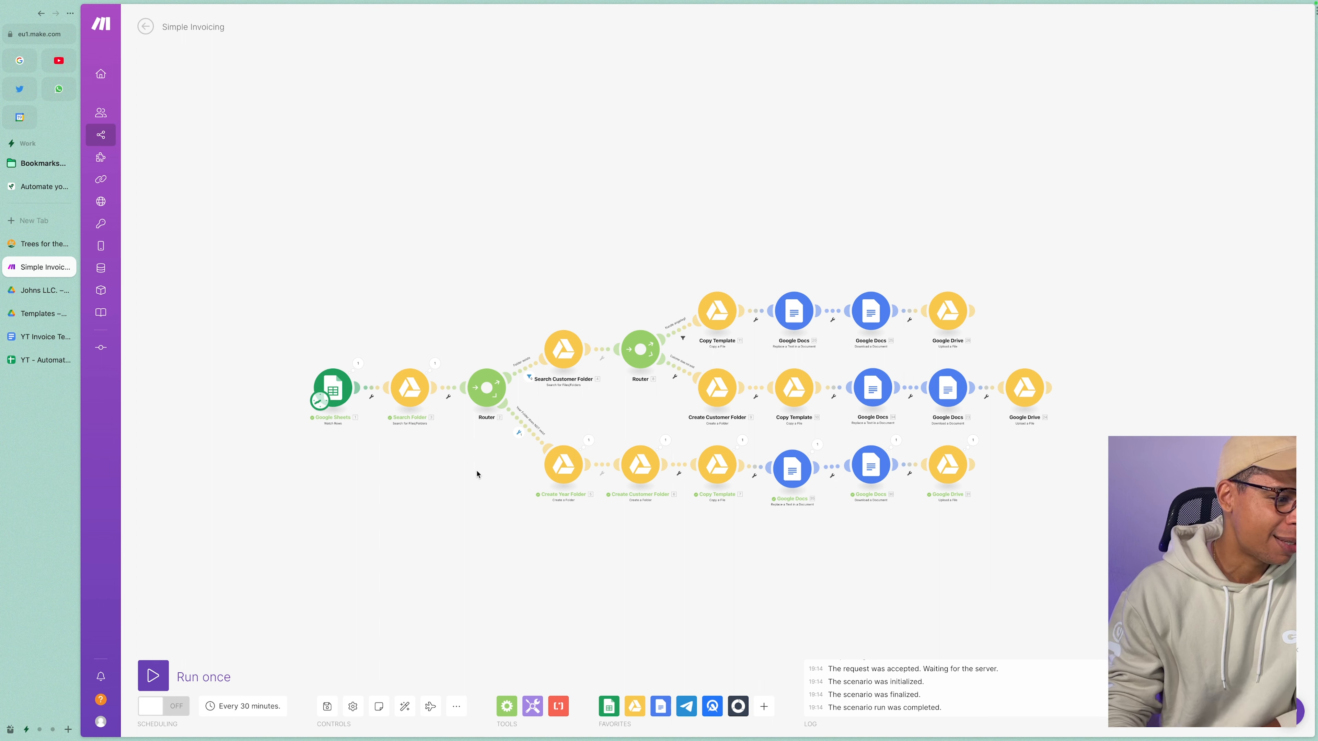
left_click(456, 706)
left_click(420, 650)
Check the Customers and Invoices sheets, then move on to the YT Invoice Template document.
scroll(495, 637, "down", 1)
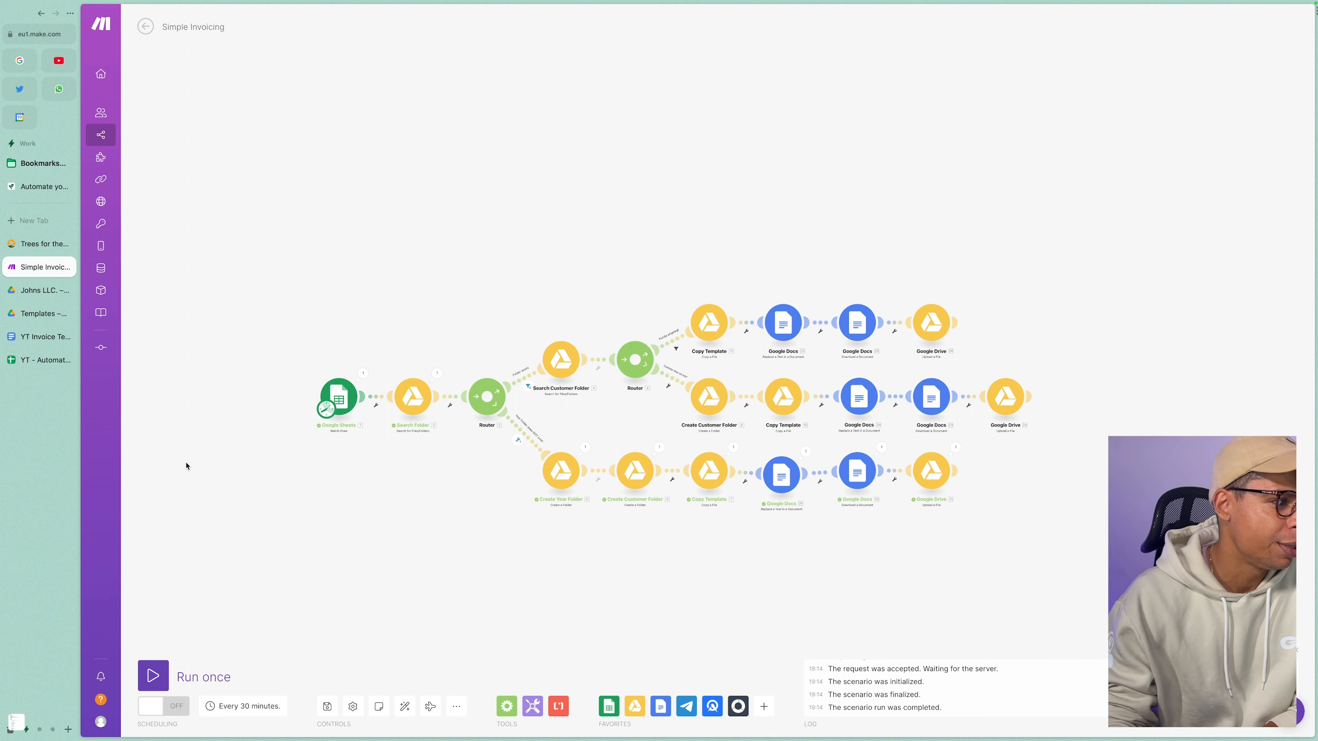
left_click(32, 360)
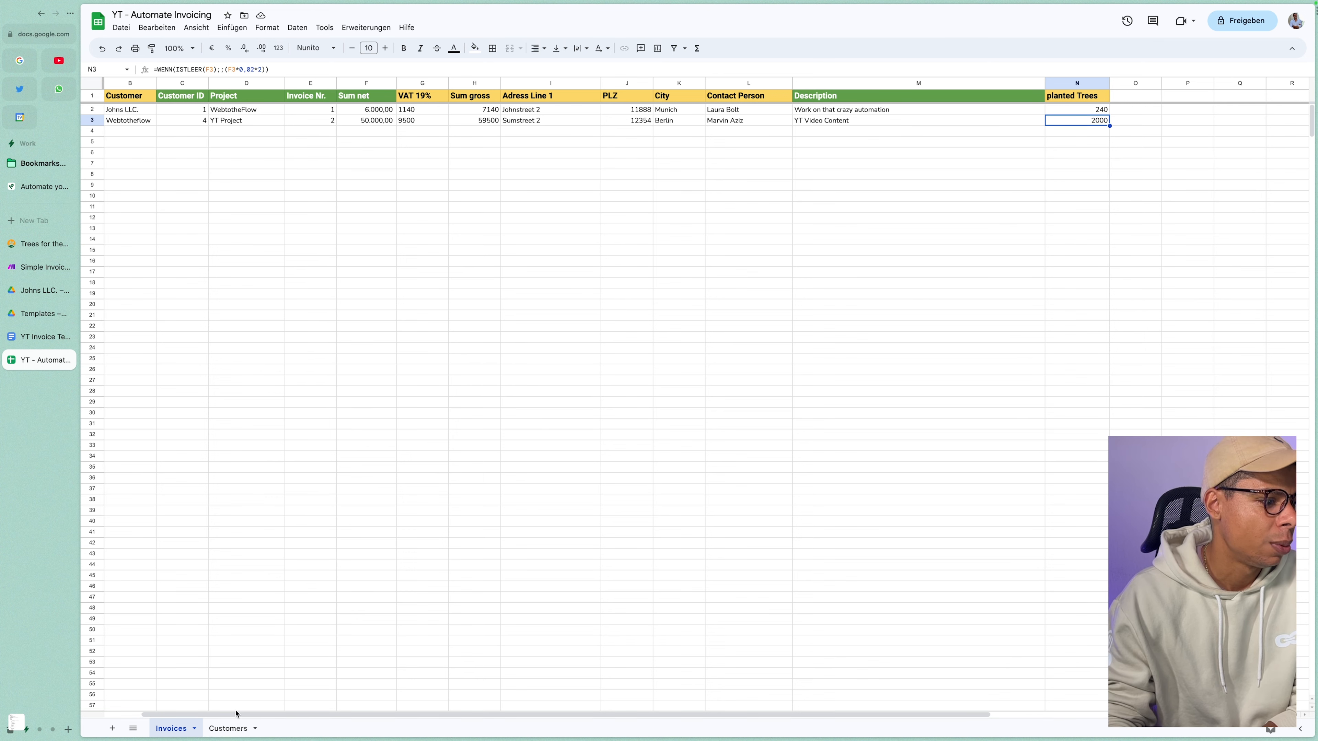
left_click(231, 727)
left_click(182, 728)
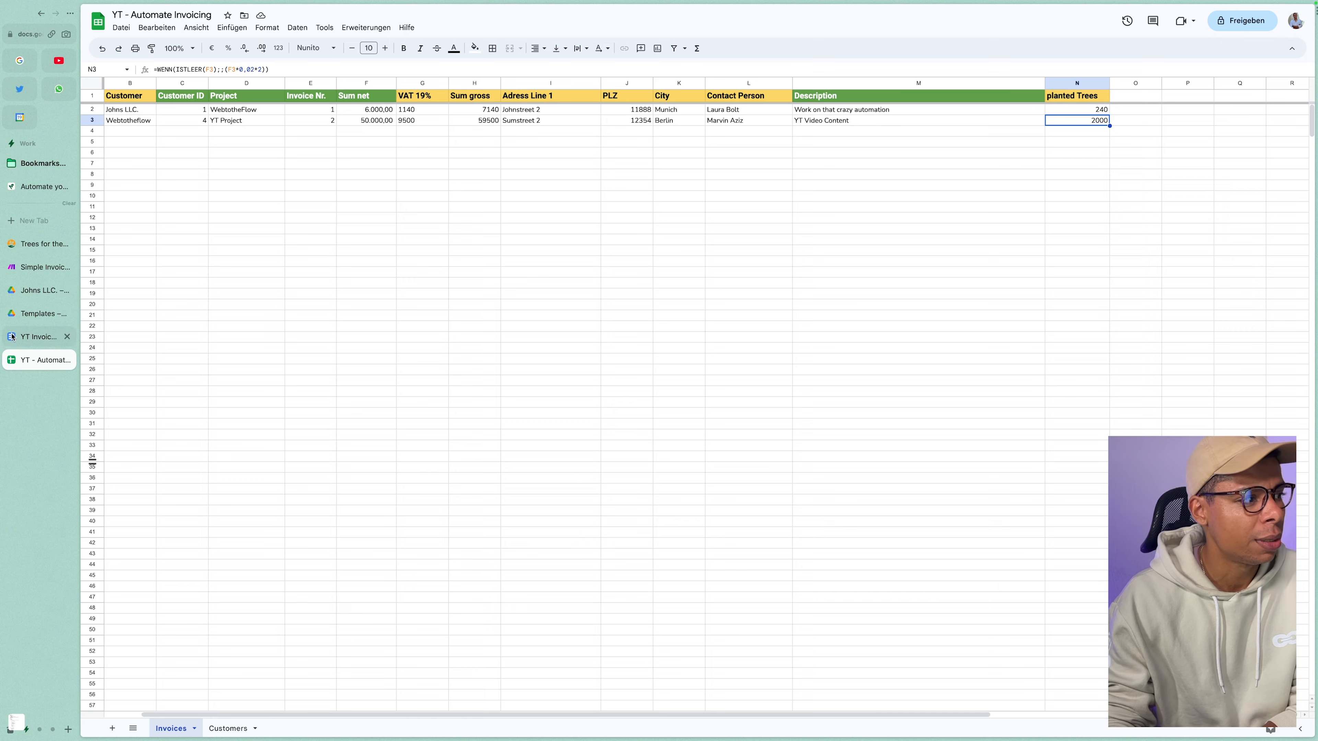
left_click(31, 336)
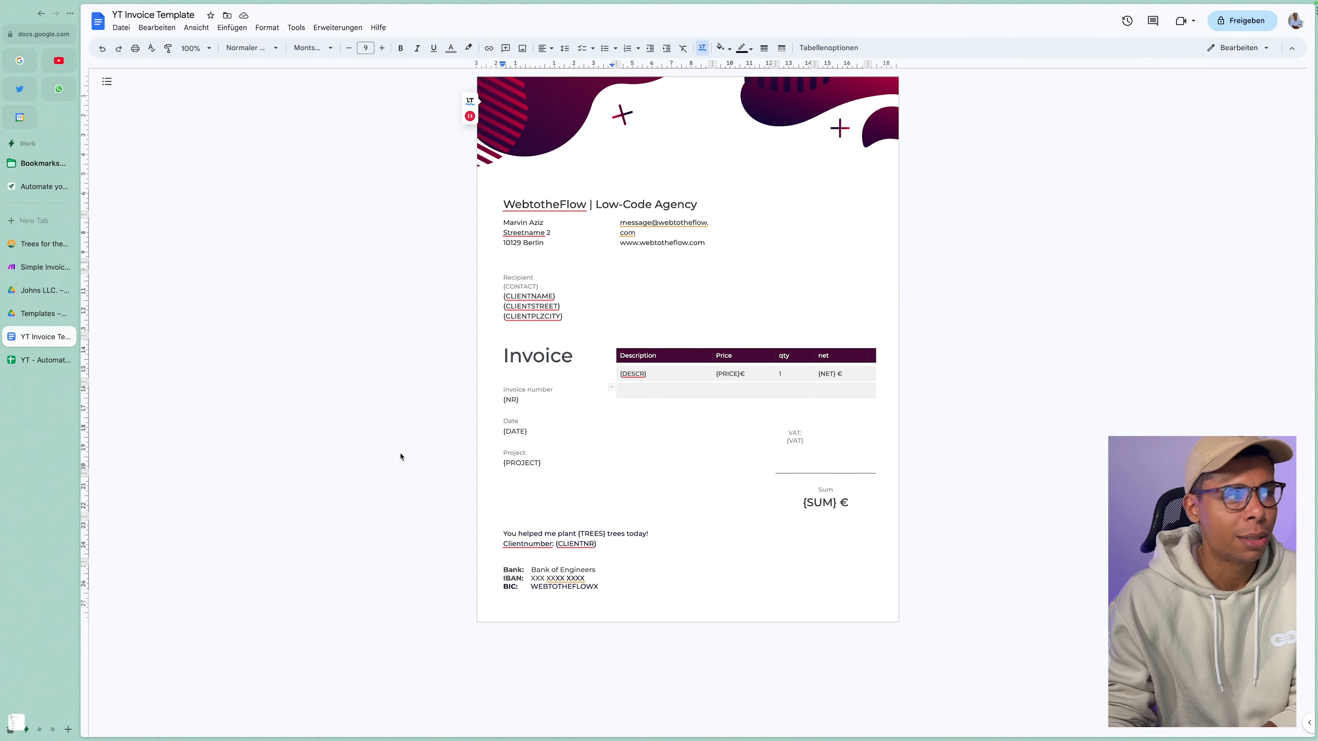